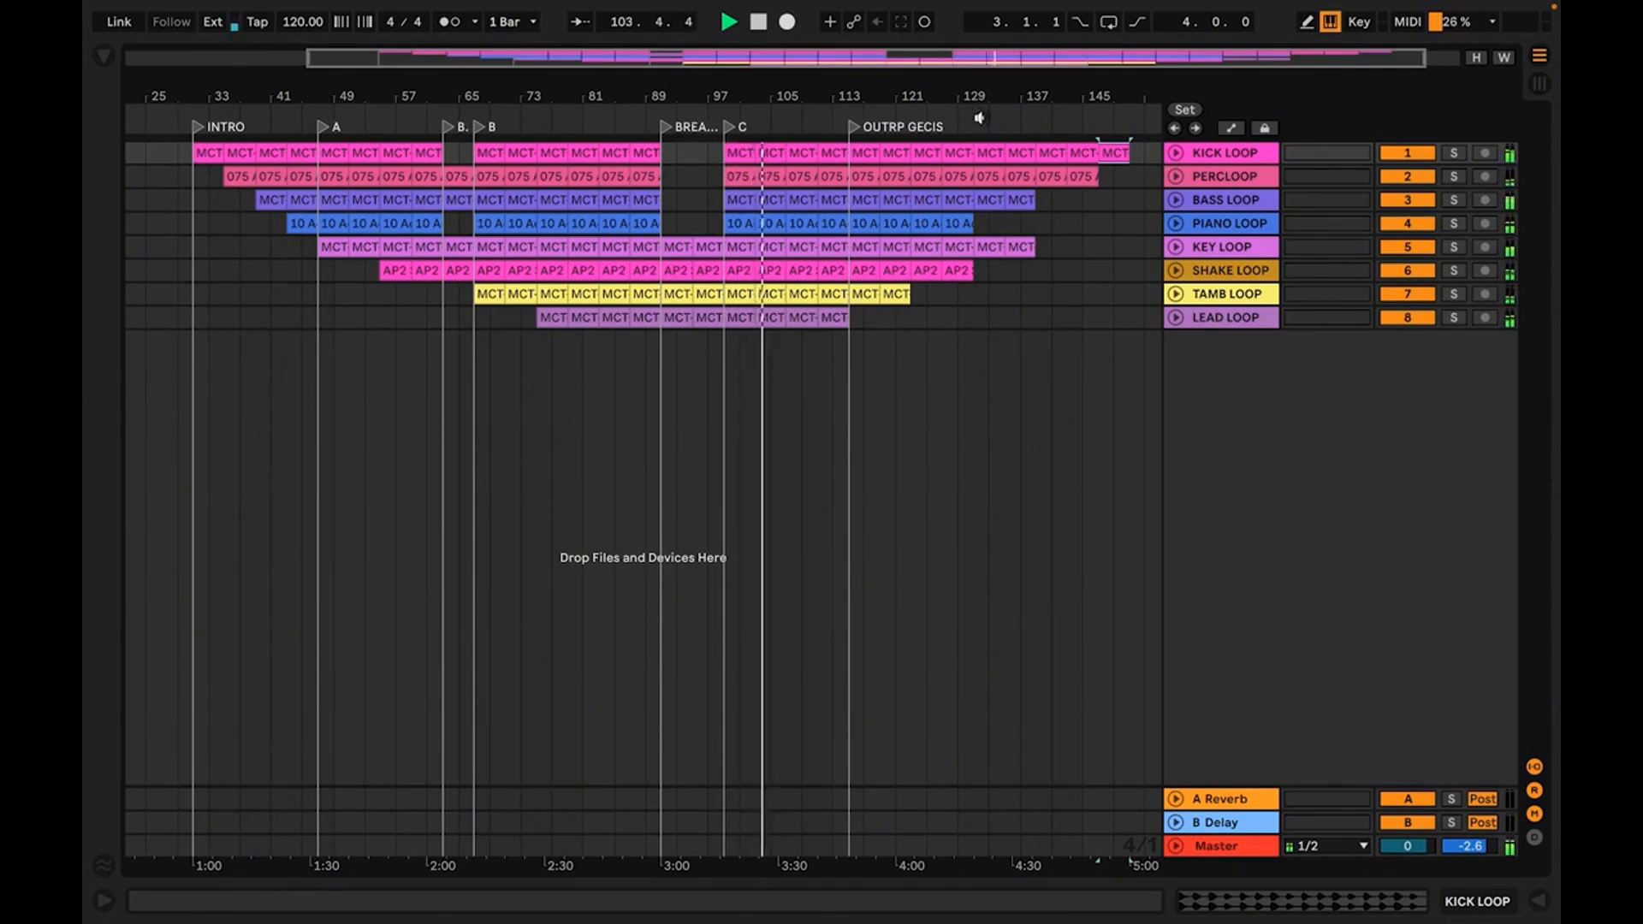
# Add a locator named OUTRO at bar 131, where the PIANO LOOP and SHAKE LOOP clips end.
pyautogui.moveTo(978, 90); pyautogui.dragTo(974, 108)
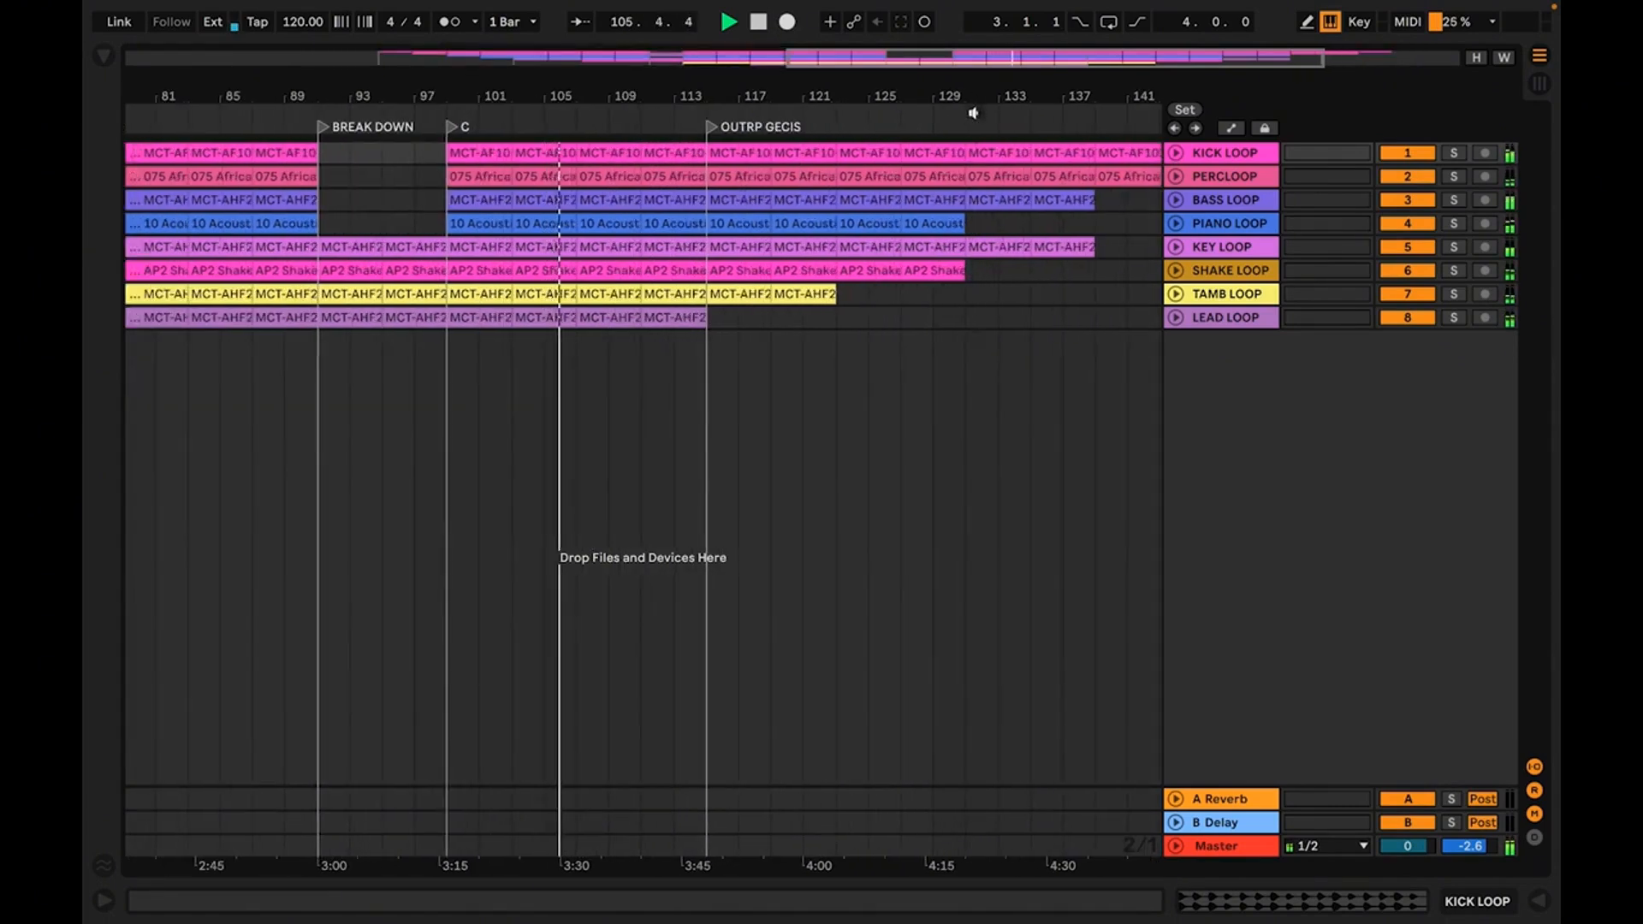
pyautogui.rightClick(972, 123)
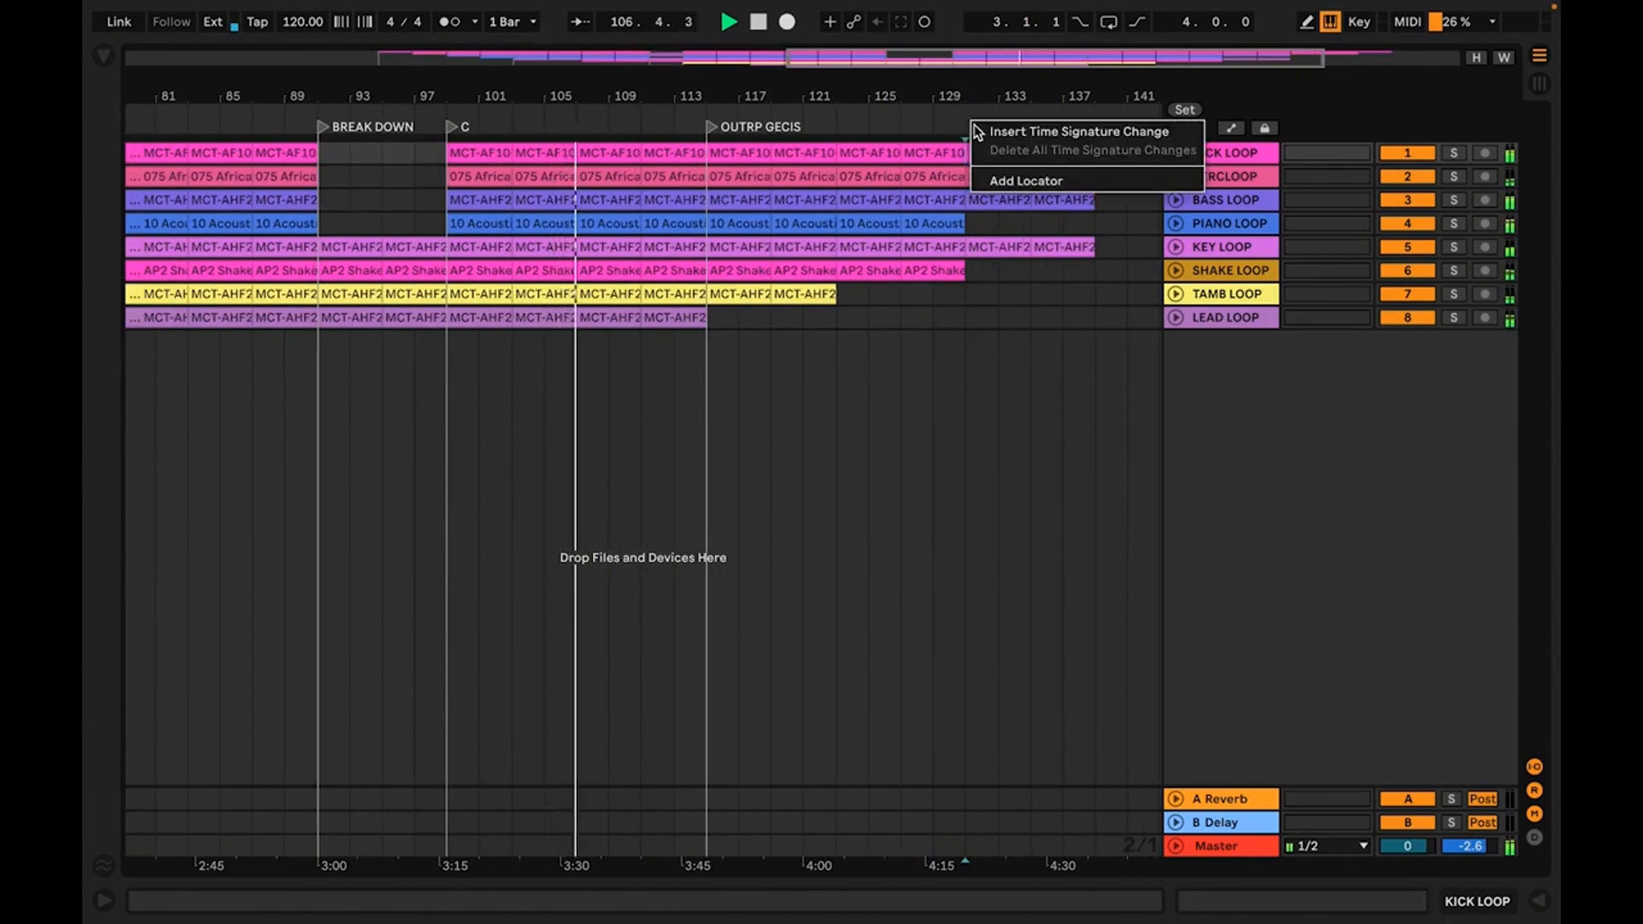
pyautogui.click(1009, 183)
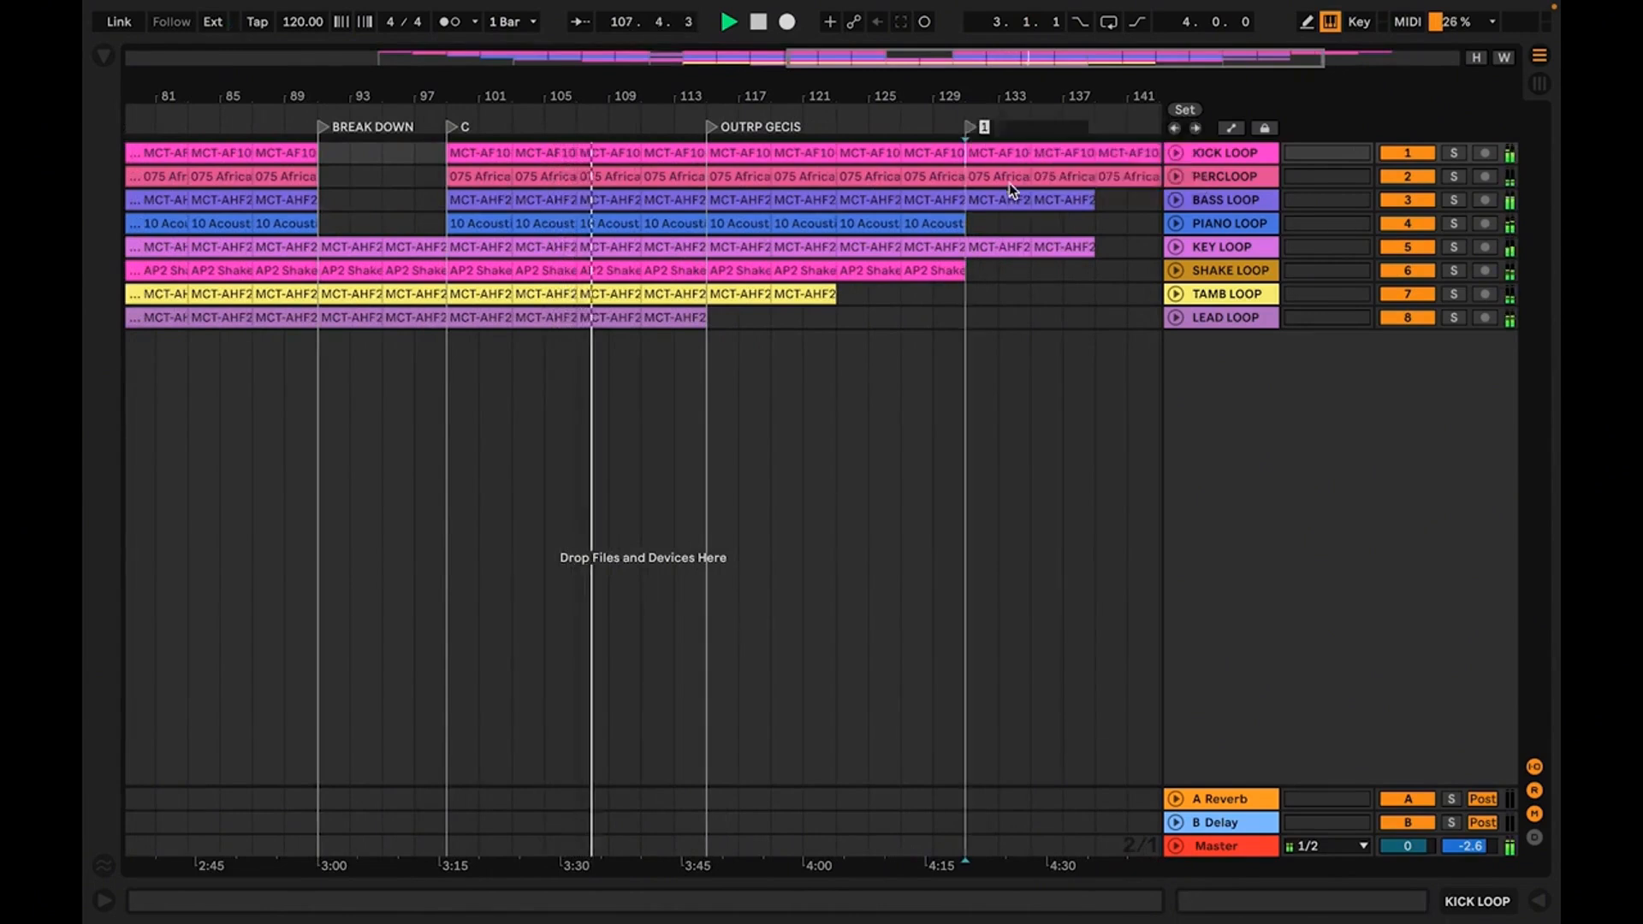
pyautogui.write('OUTR')
pyautogui.write('O')
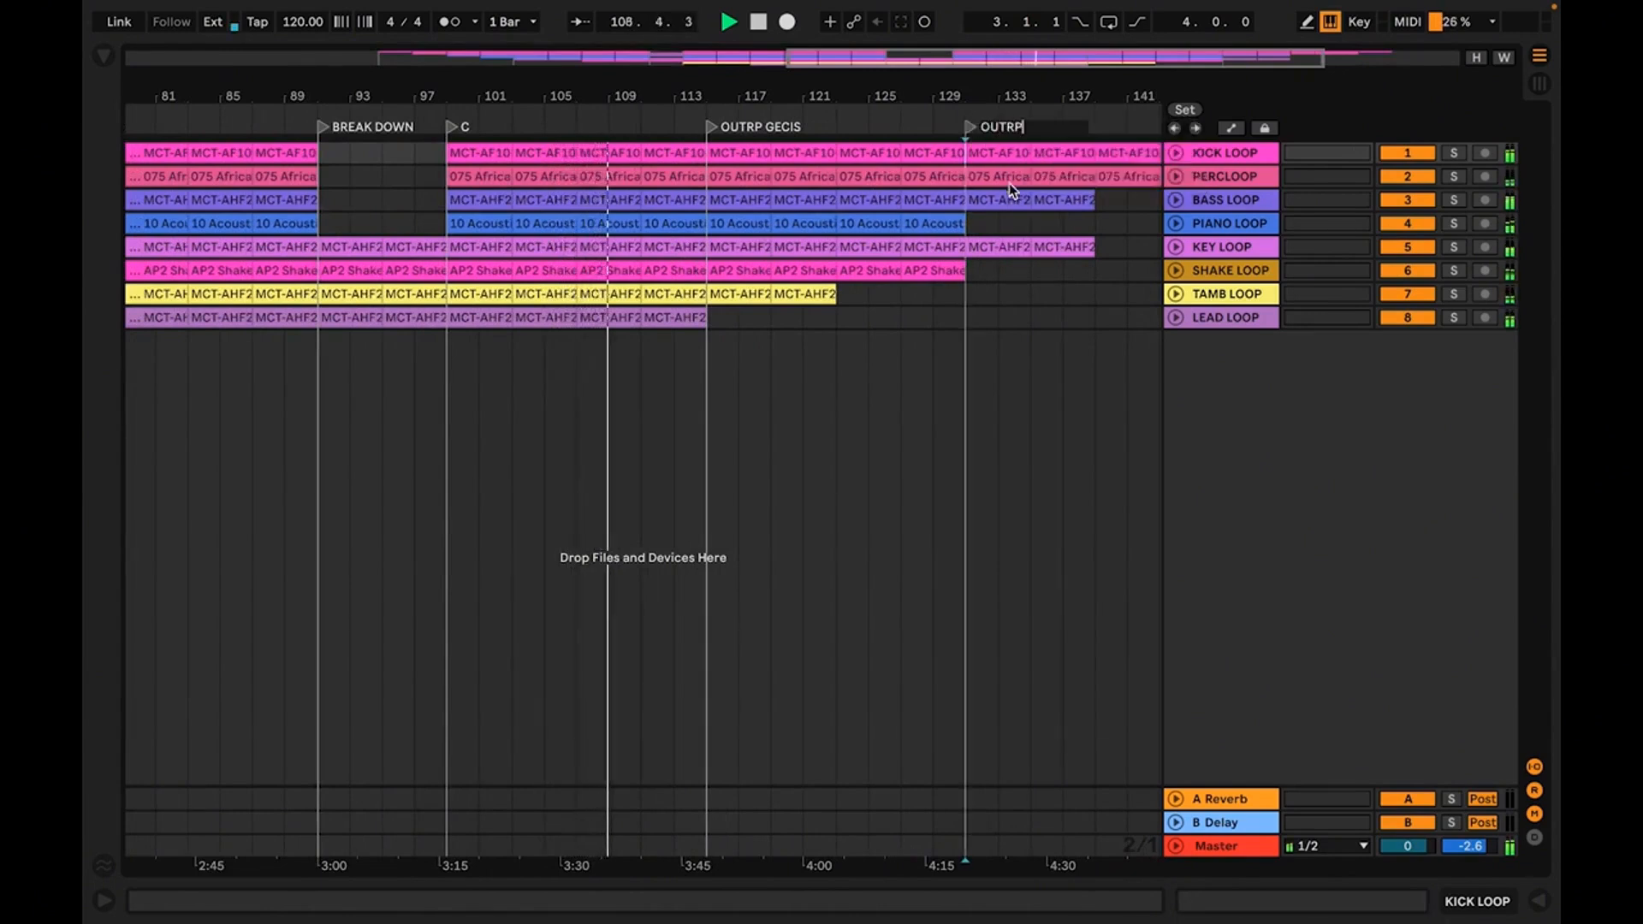
pyautogui.press('Return')
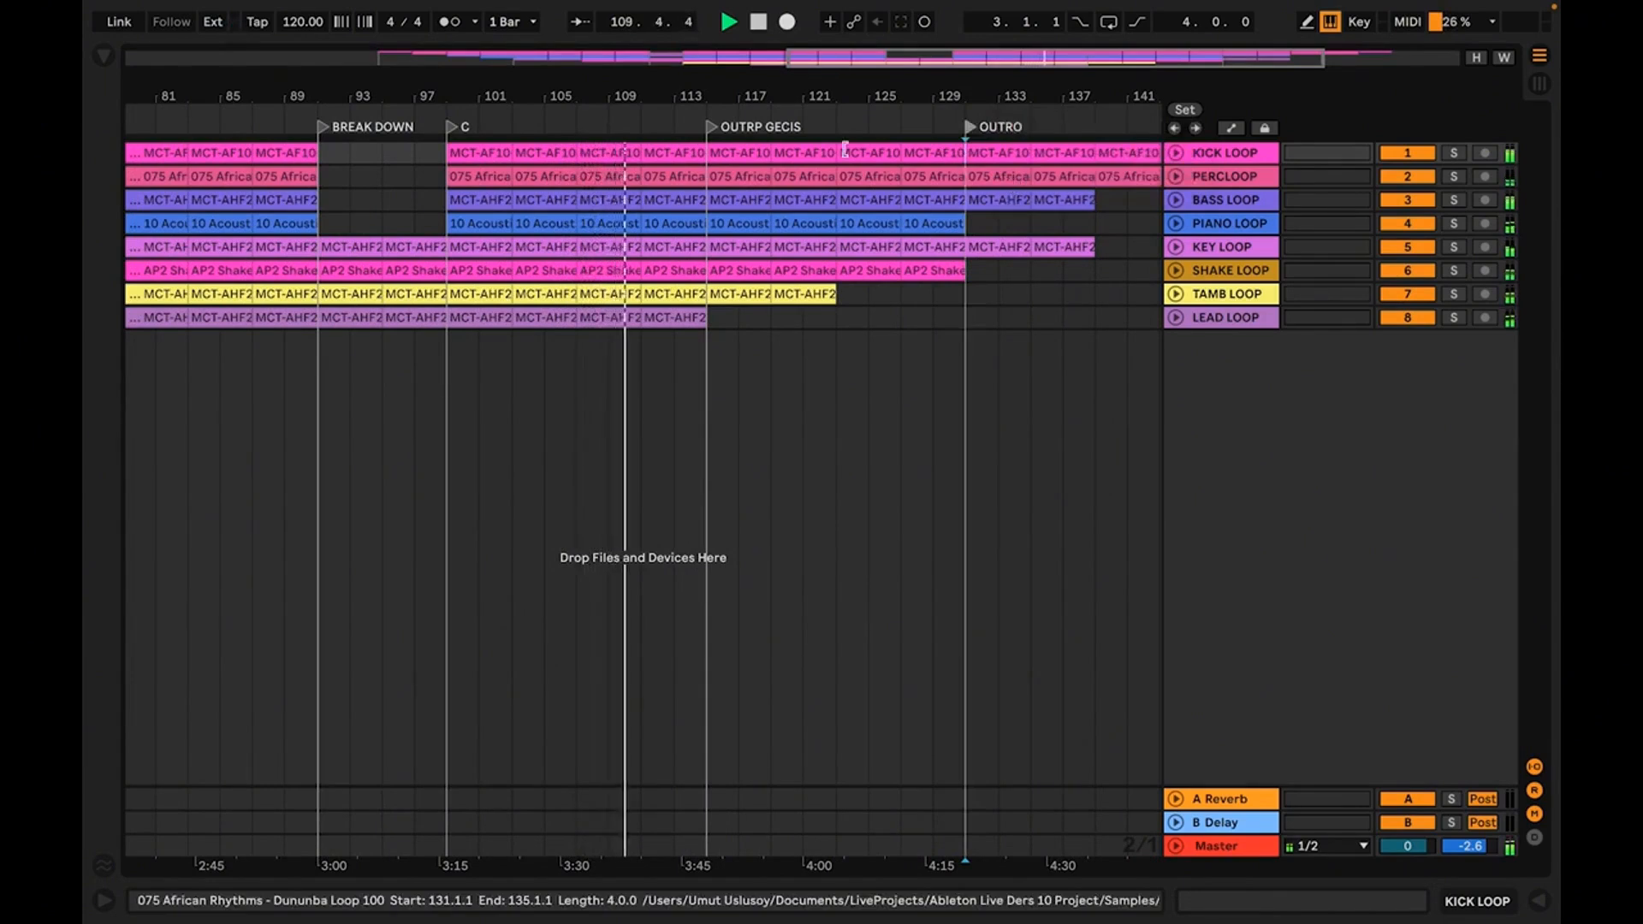
# Correct the name of the OUTRP GECIS locator to OUTRO GECIS.
pyautogui.rightClick(714, 133)
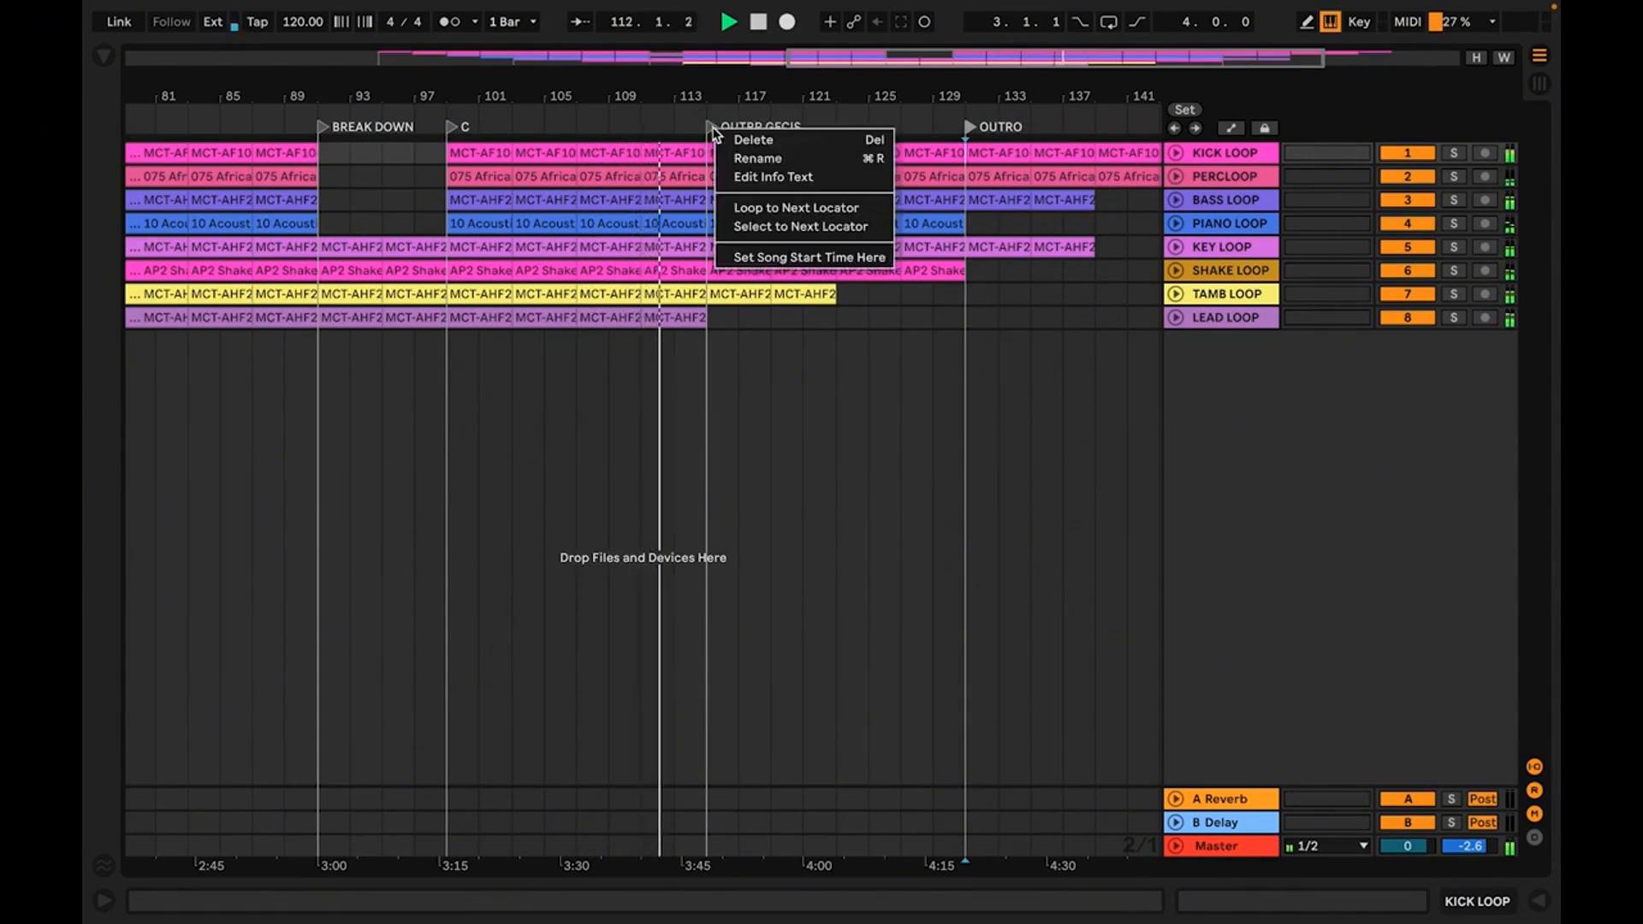
pyautogui.click(762, 158)
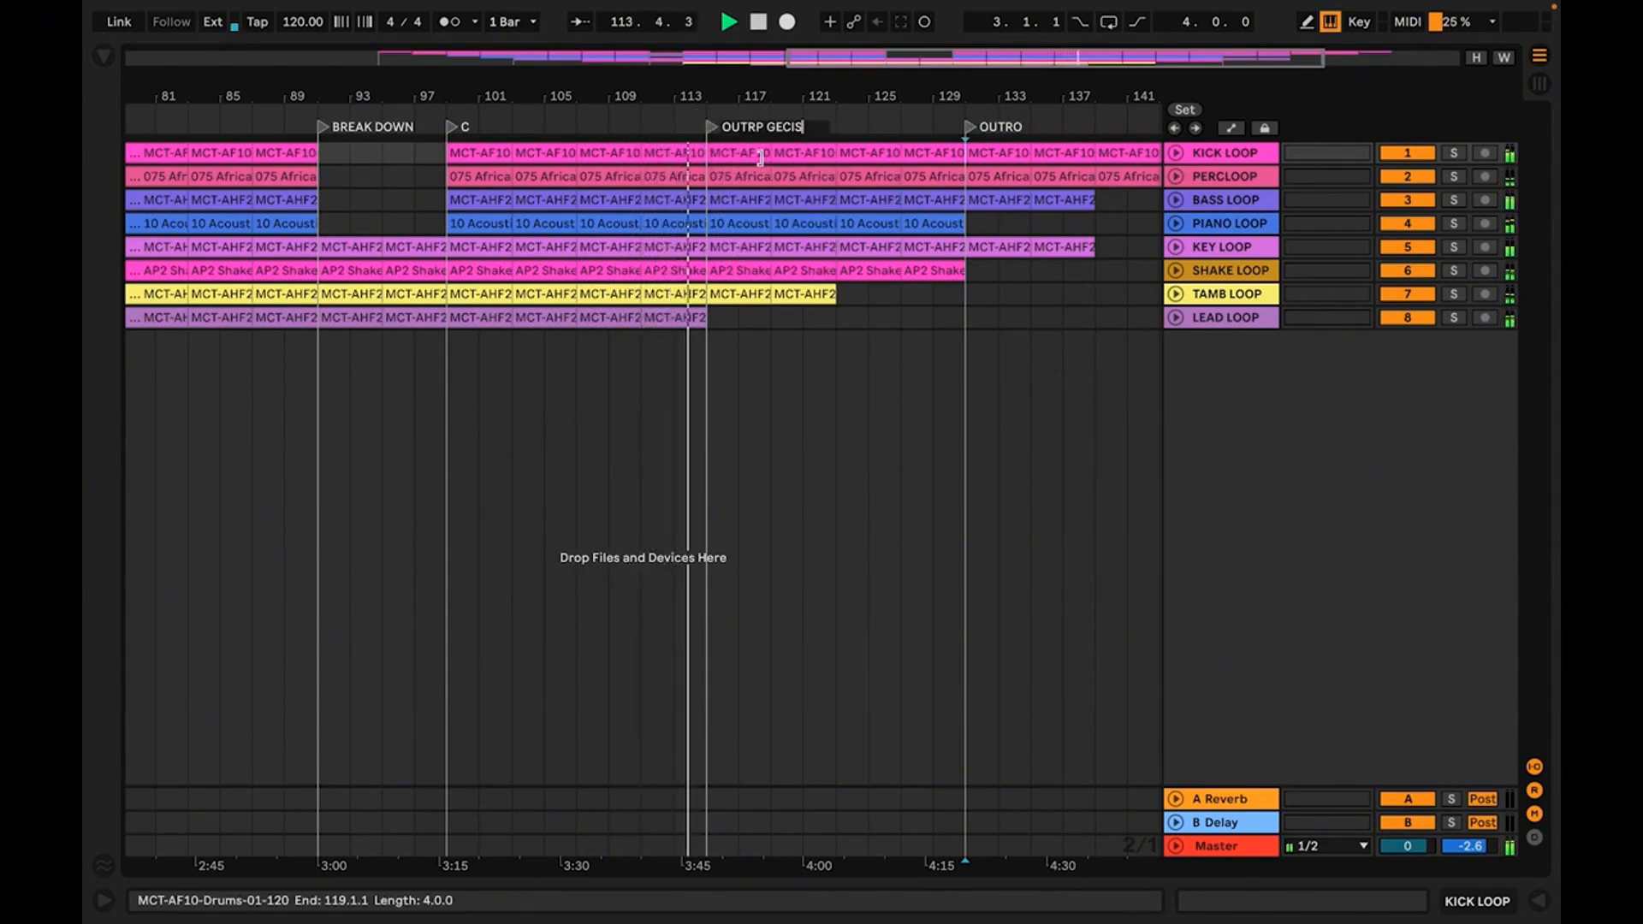
pyautogui.click(762, 127)
pyautogui.press('BackSpace')
pyautogui.write('O')
pyautogui.press('Return')
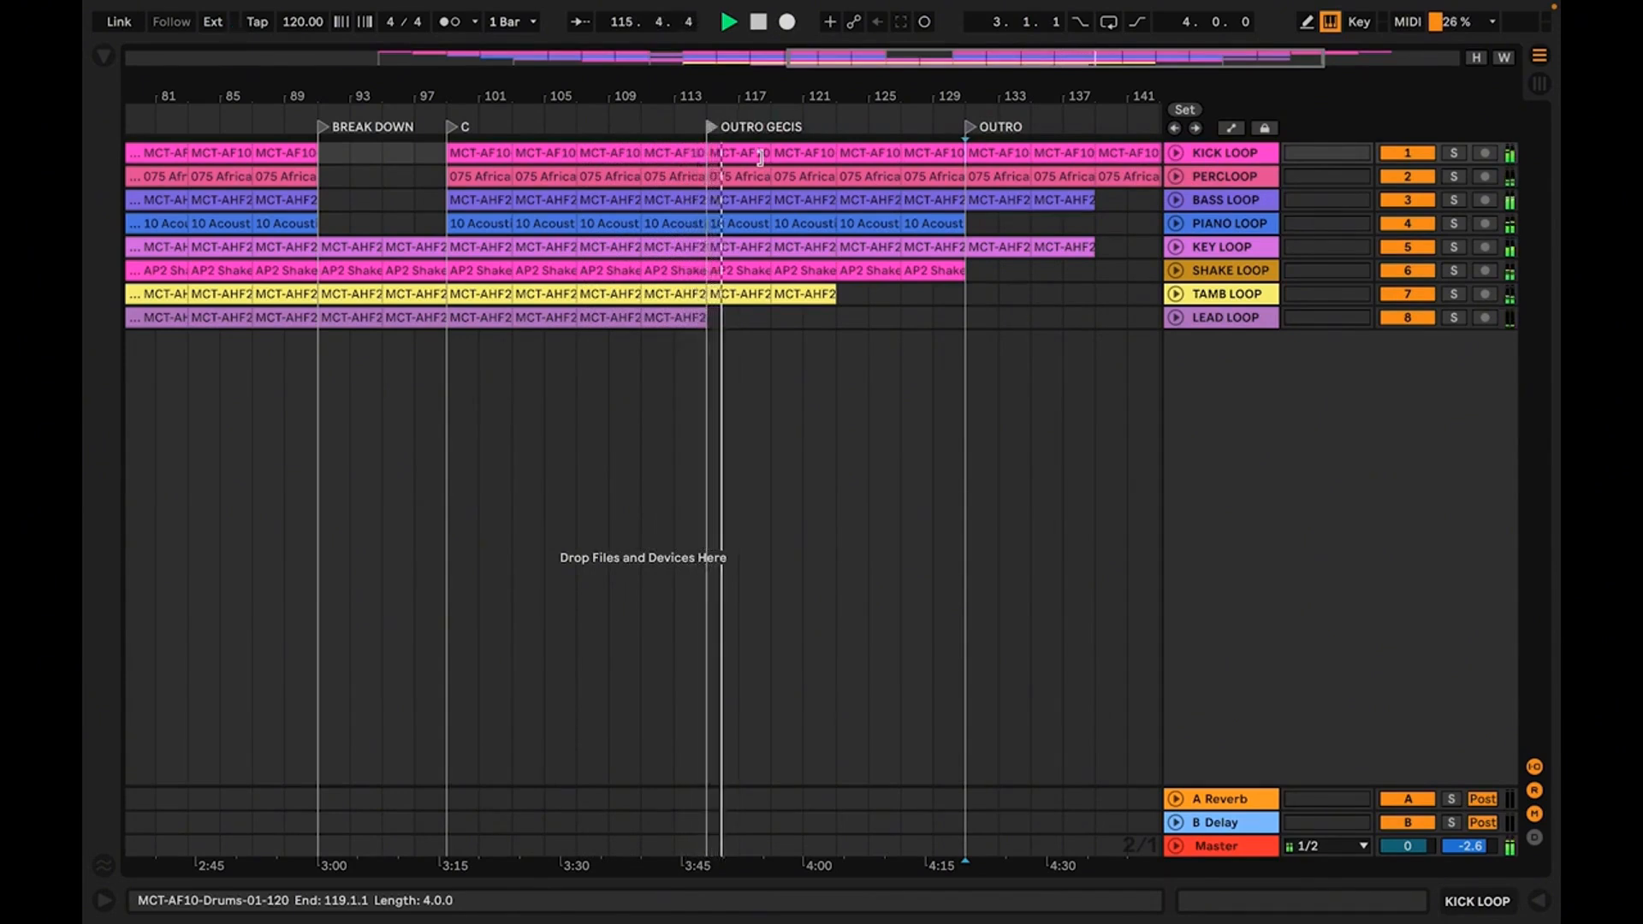
# Listen to the arrangement through the outro to its end and stop playback.
pyautogui.moveTo(836, 98); pyautogui.dragTo(889, 95)
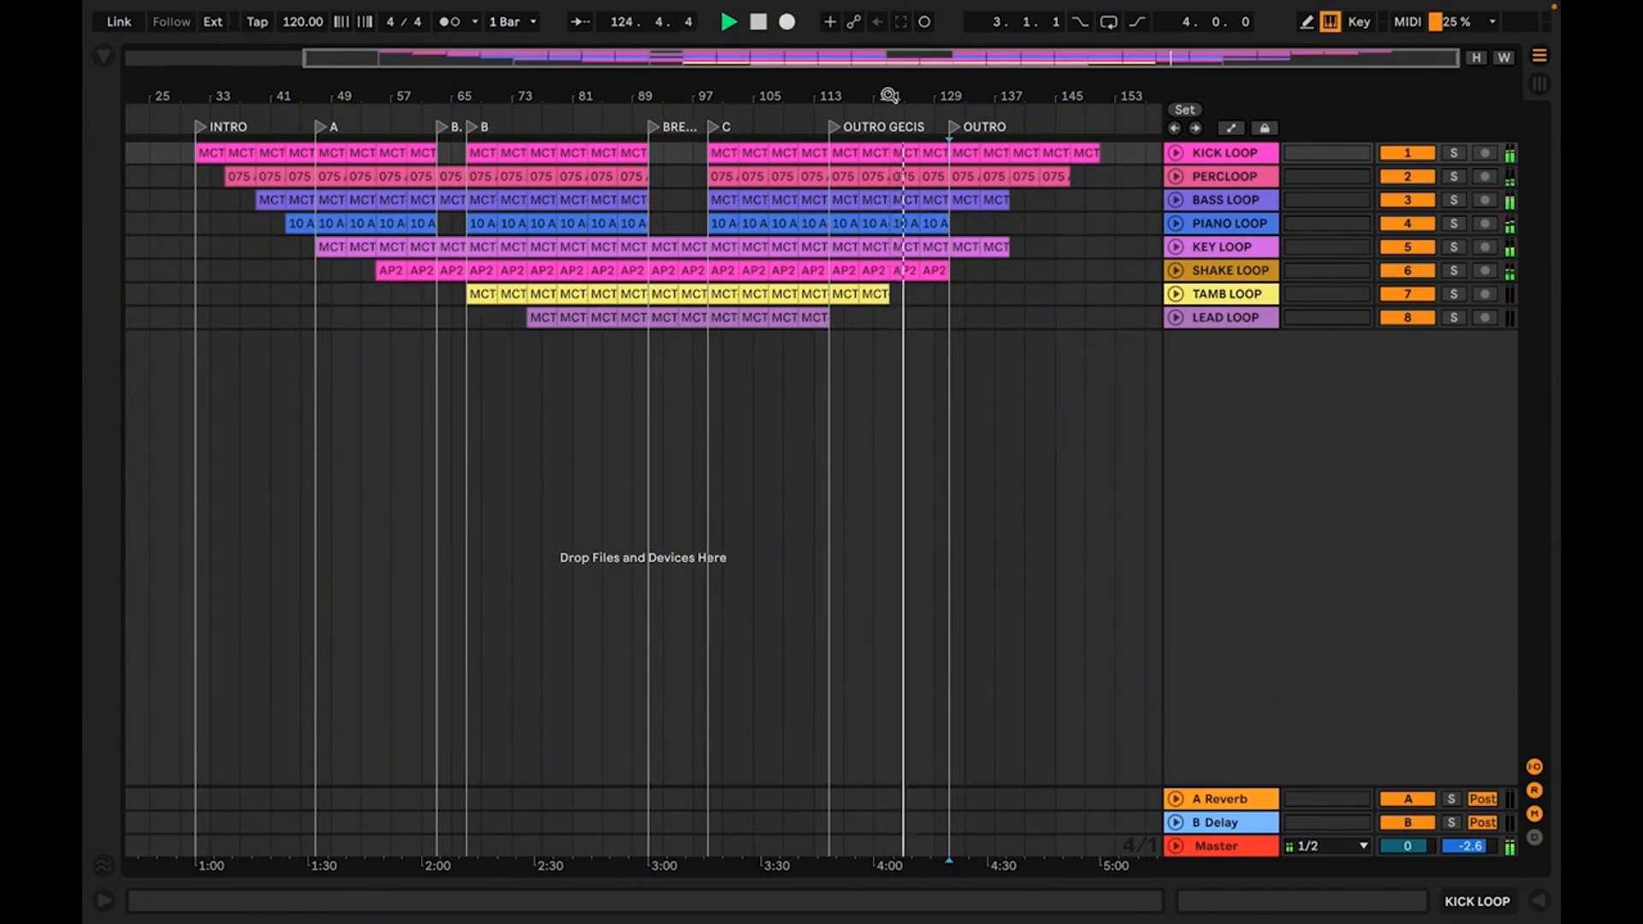
pyautogui.moveTo(925, 97); pyautogui.dragTo(925, 86)
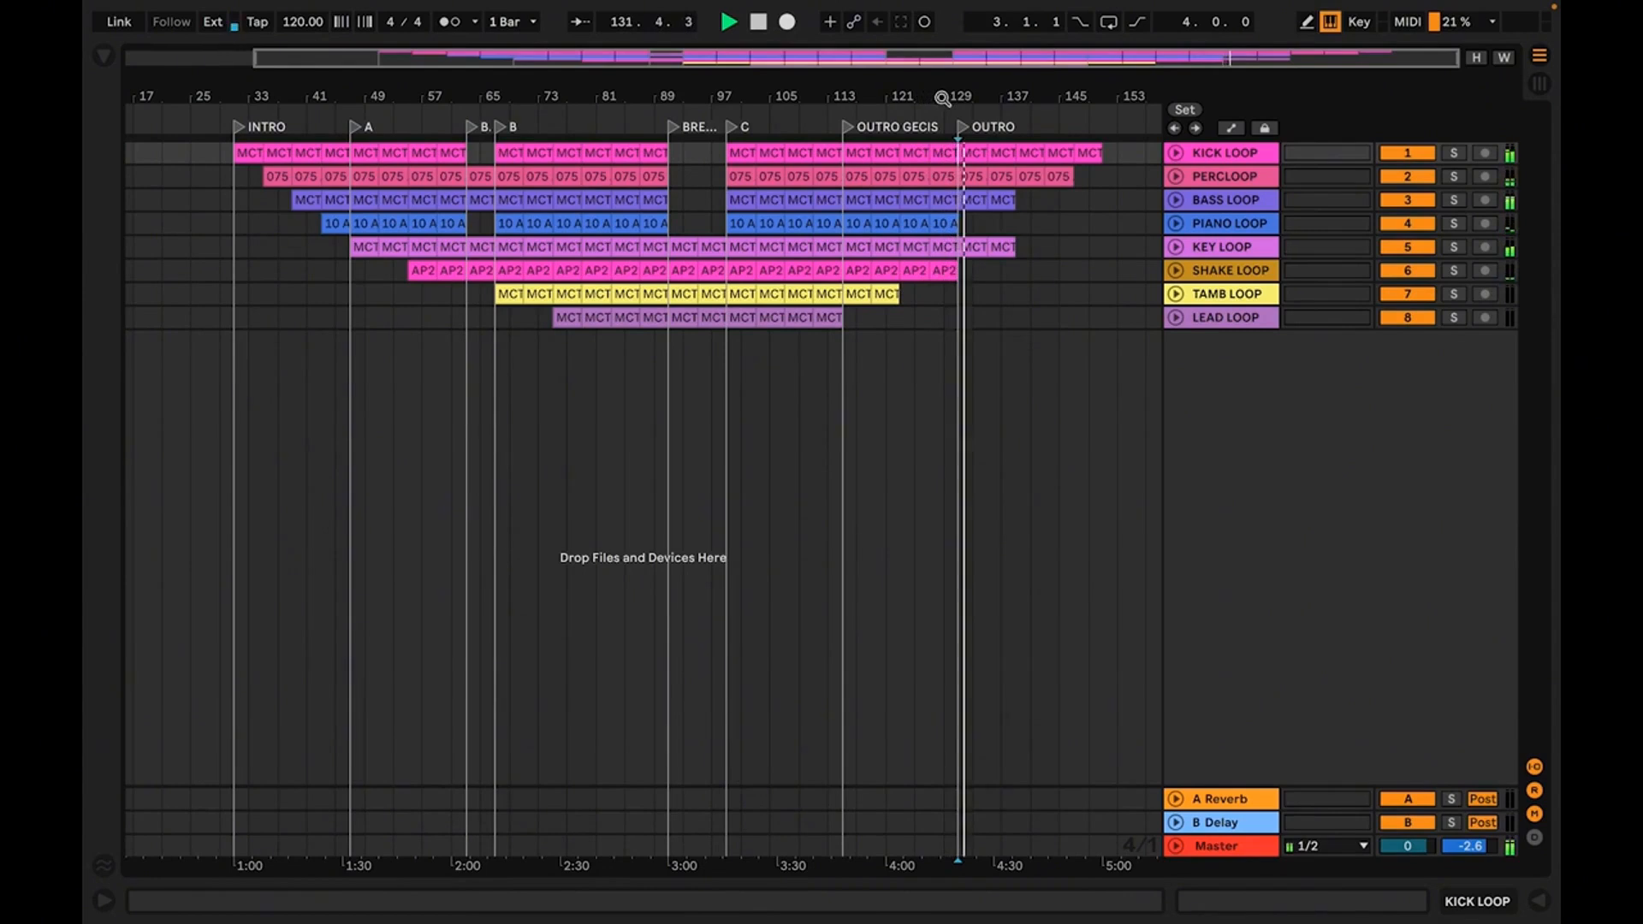
pyautogui.moveTo(958, 90); pyautogui.dragTo(959, 98)
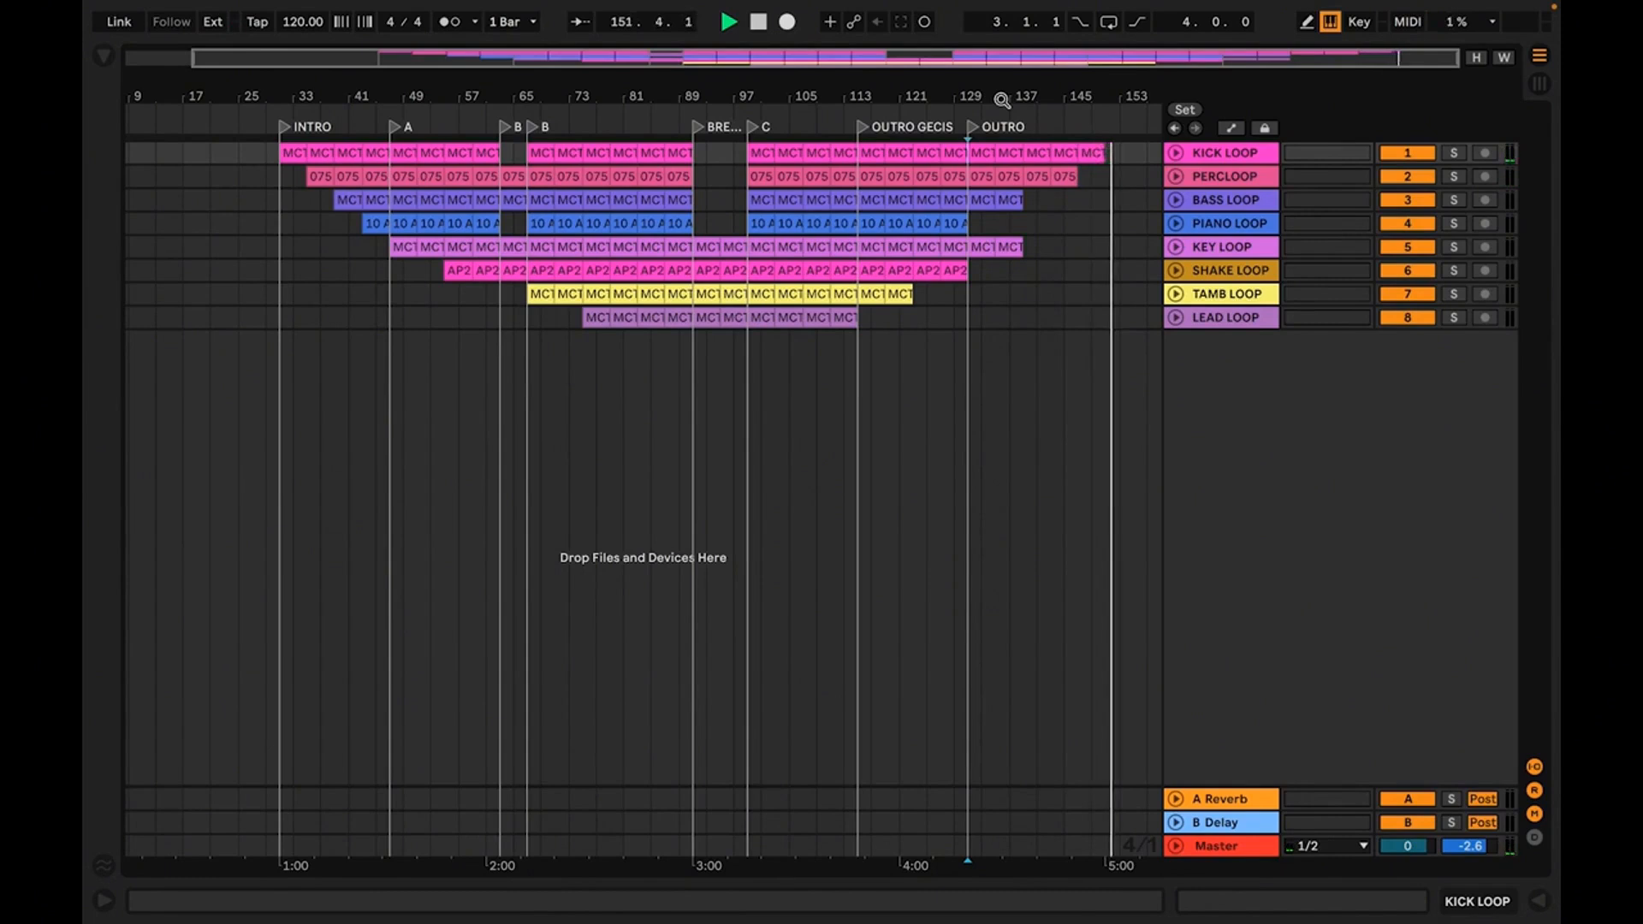
pyautogui.press('space')
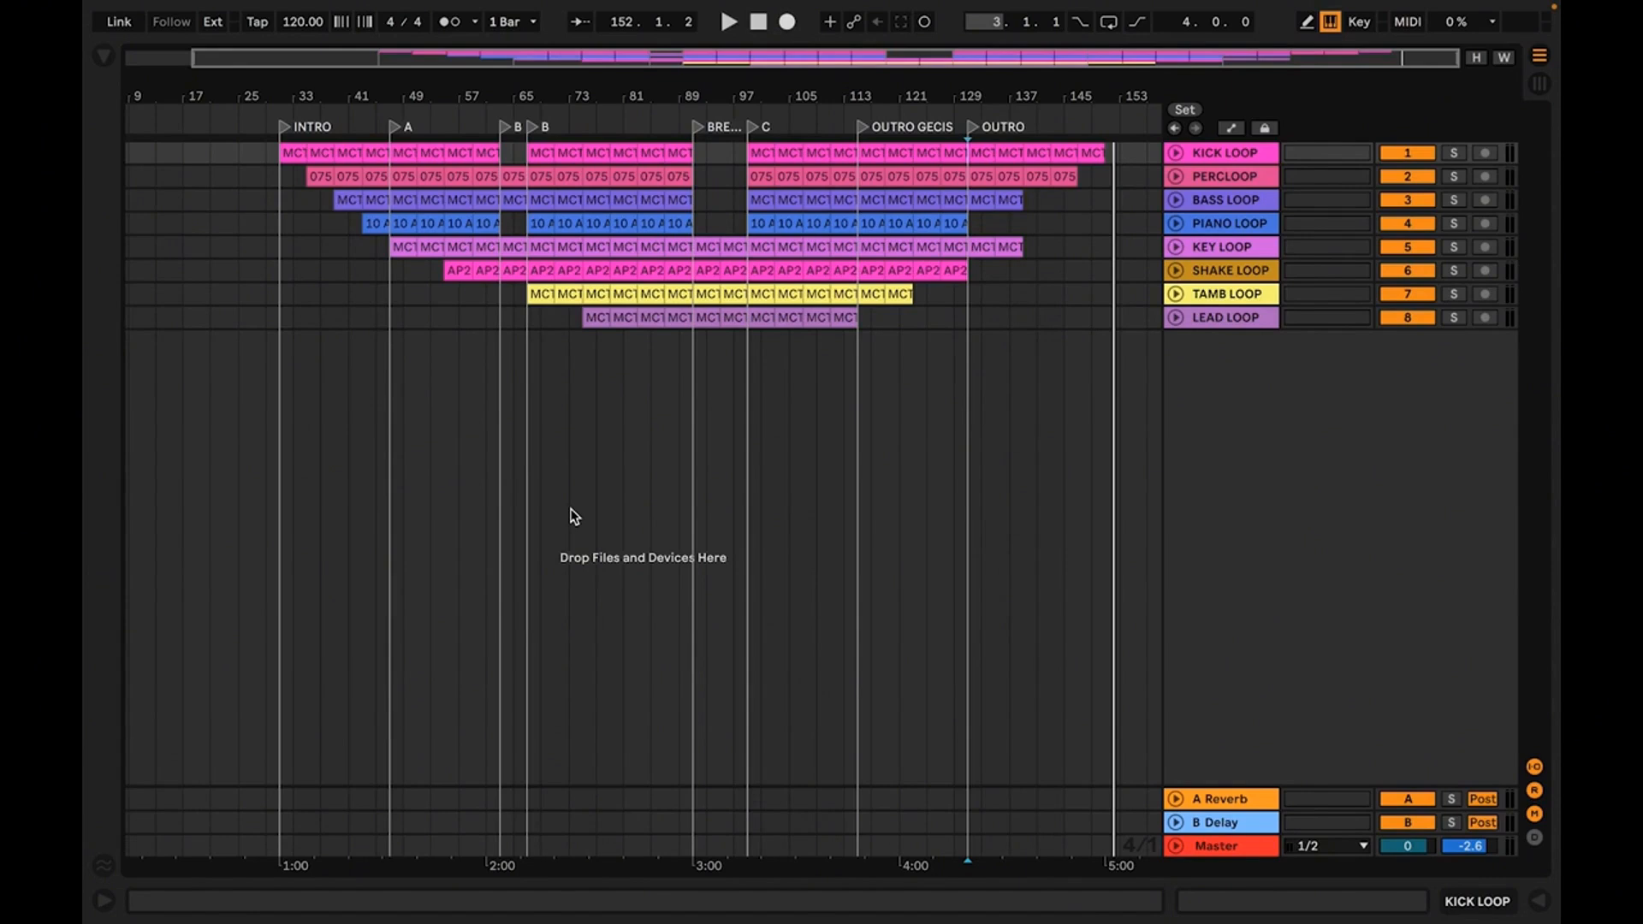
# Open the browser, clear the PIANO F search, narrow the browser and list the Audio Effects category.
pyautogui.click(571, 516)
pyautogui.click(106, 60)
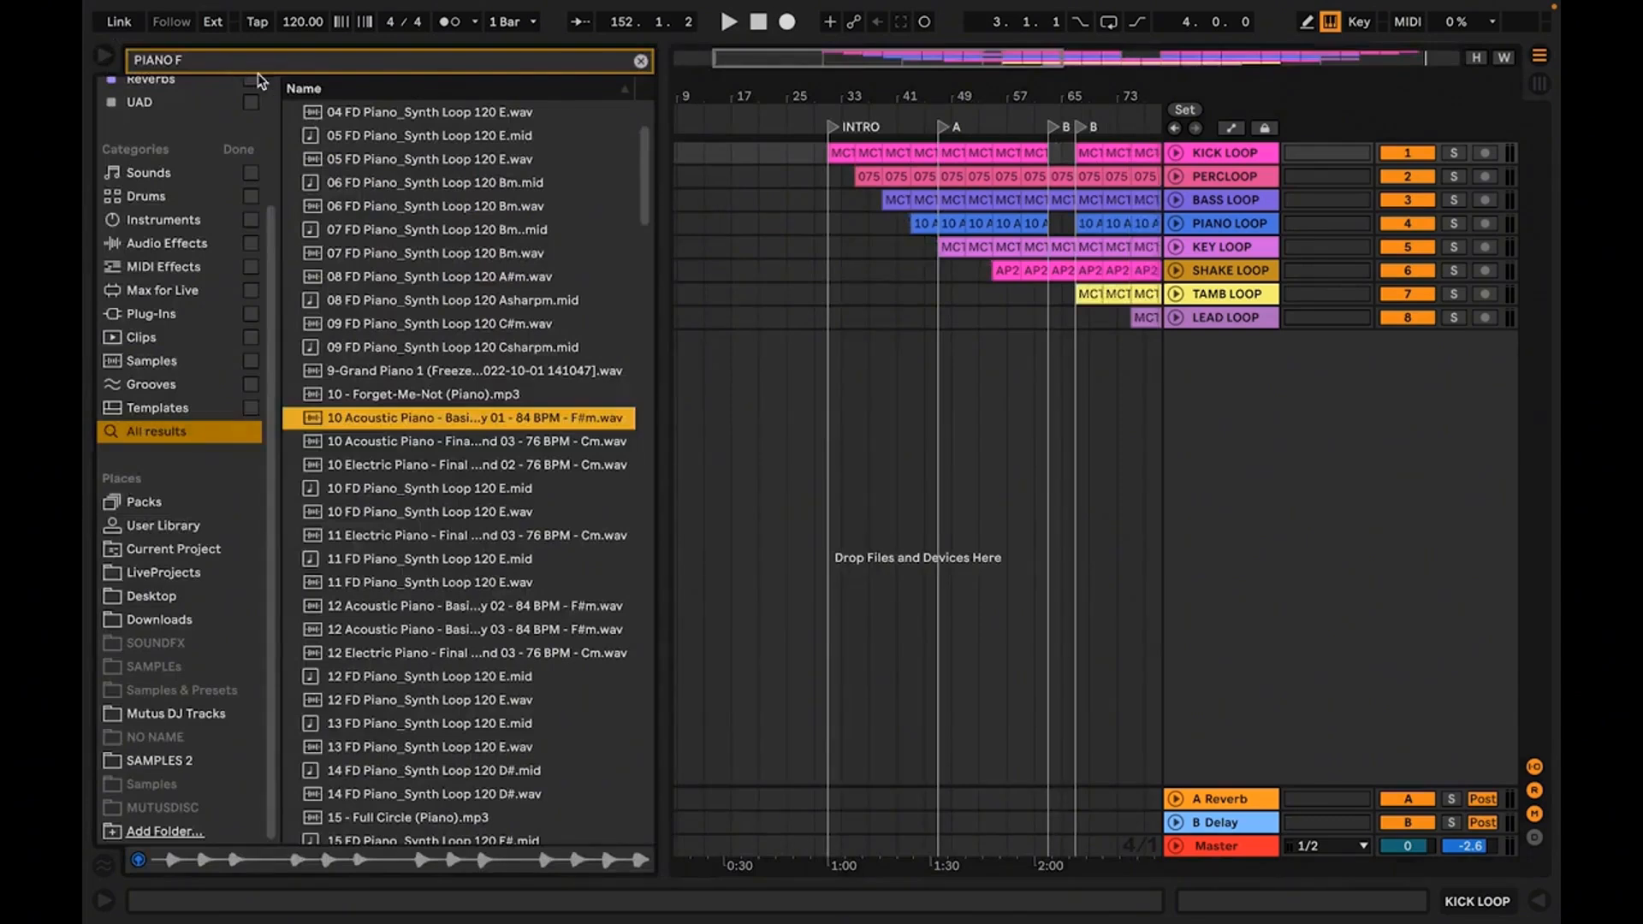
pyautogui.click(641, 63)
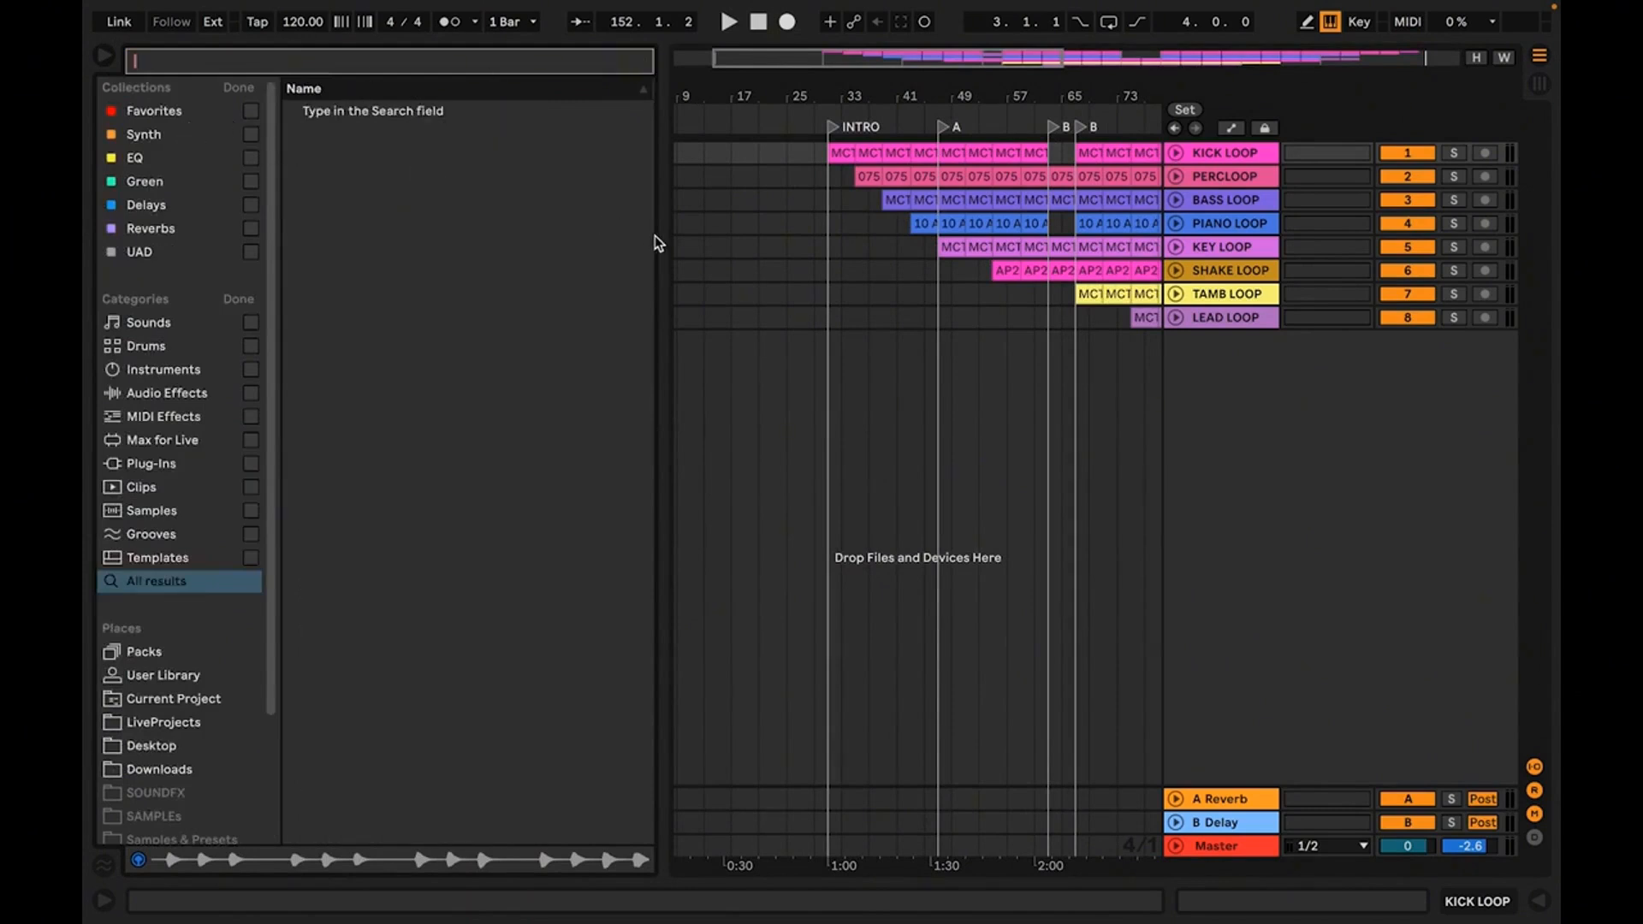
pyautogui.moveTo(656, 233); pyautogui.dragTo(557, 228)
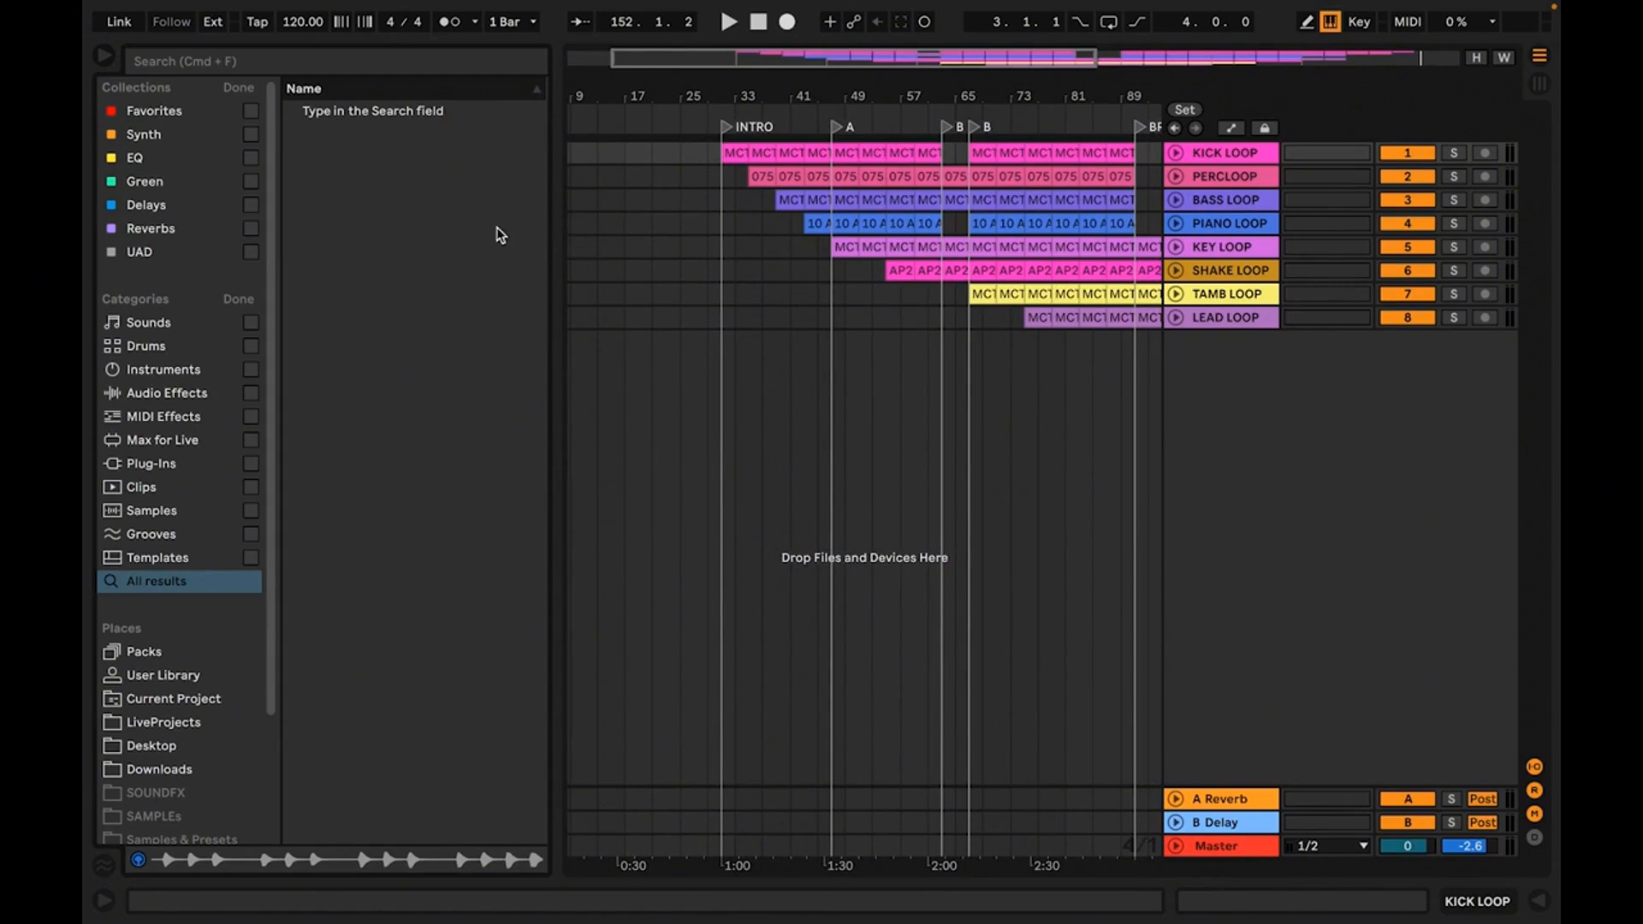
pyautogui.click(193, 397)
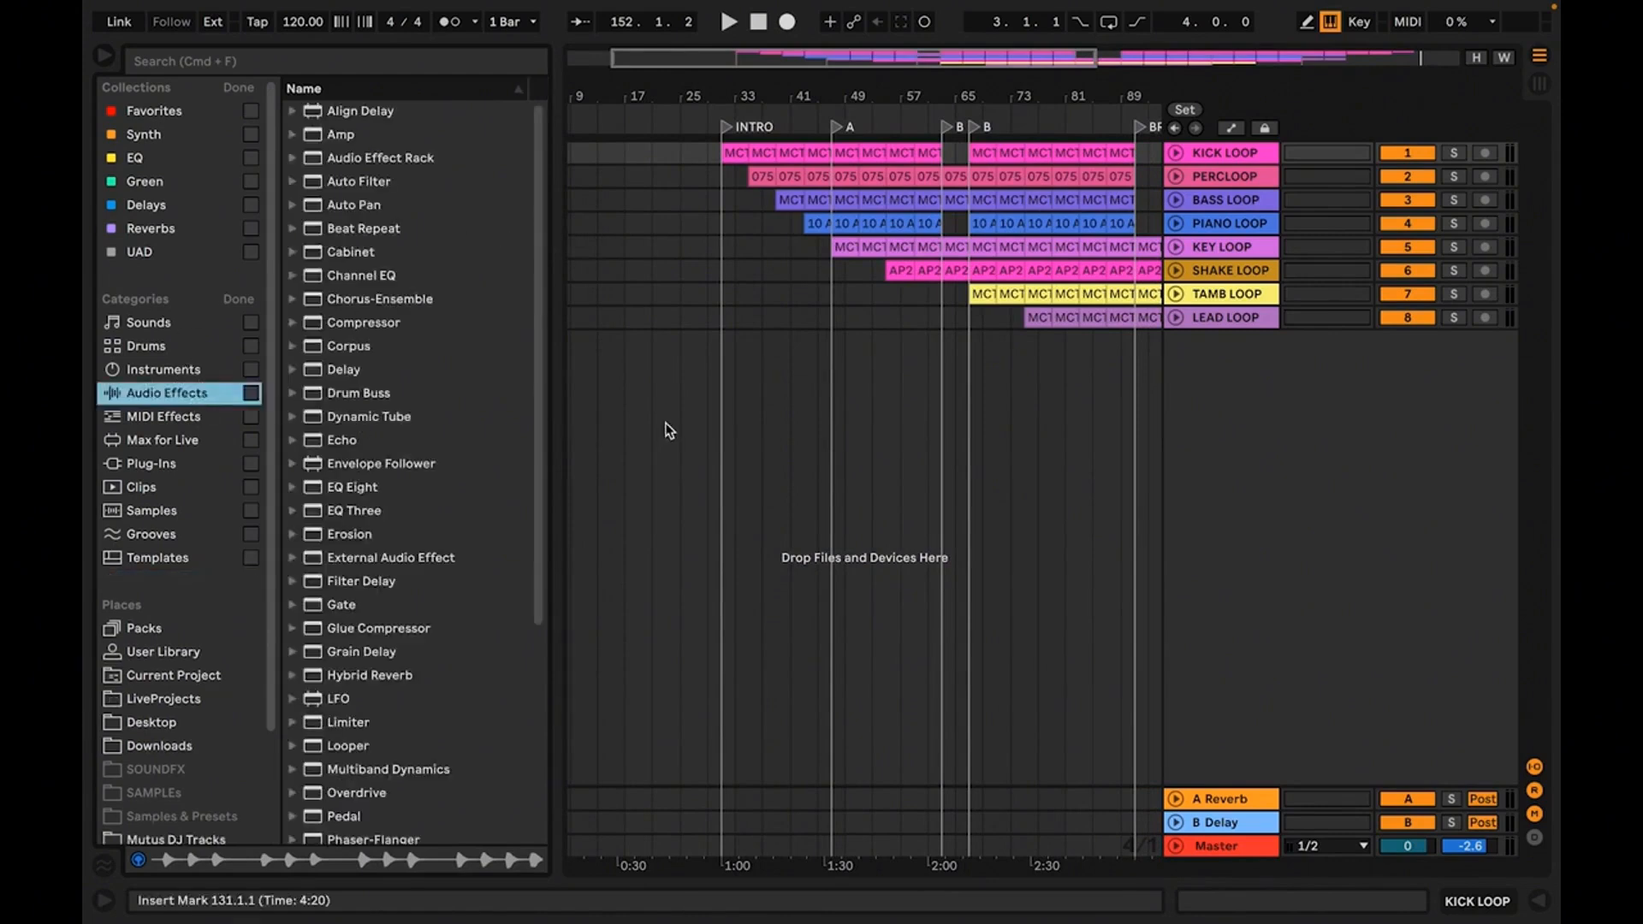
# Show the KICK LOOP track's devices and add a Compressor followed by an EQ Three.
pyautogui.click(1240, 160)
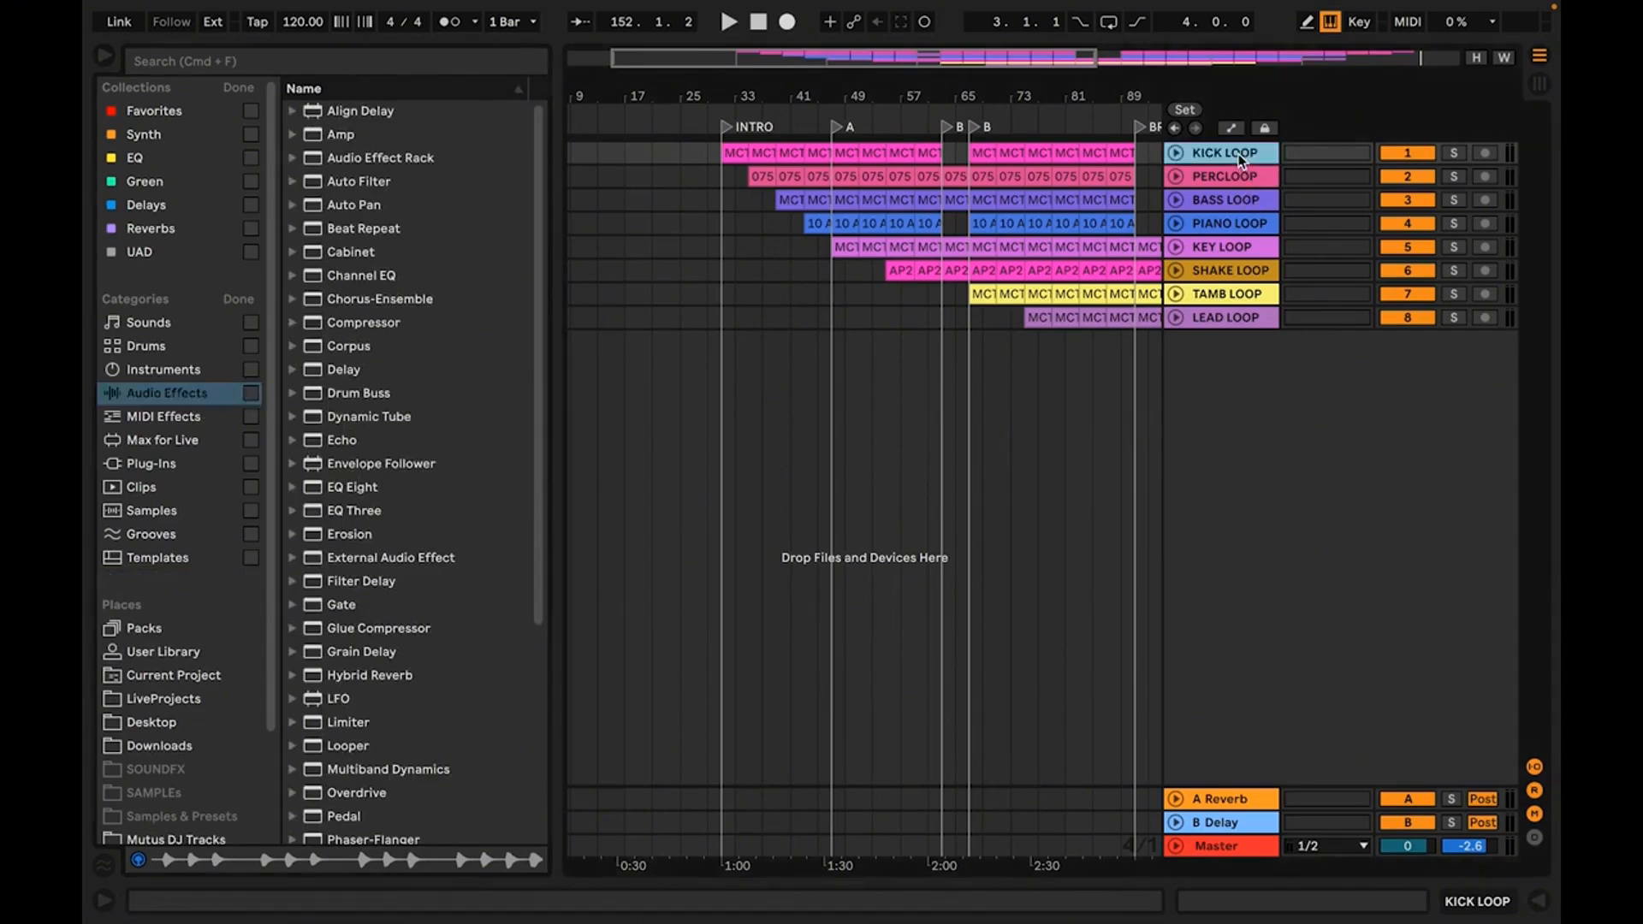
pyautogui.doubleClick(1240, 160)
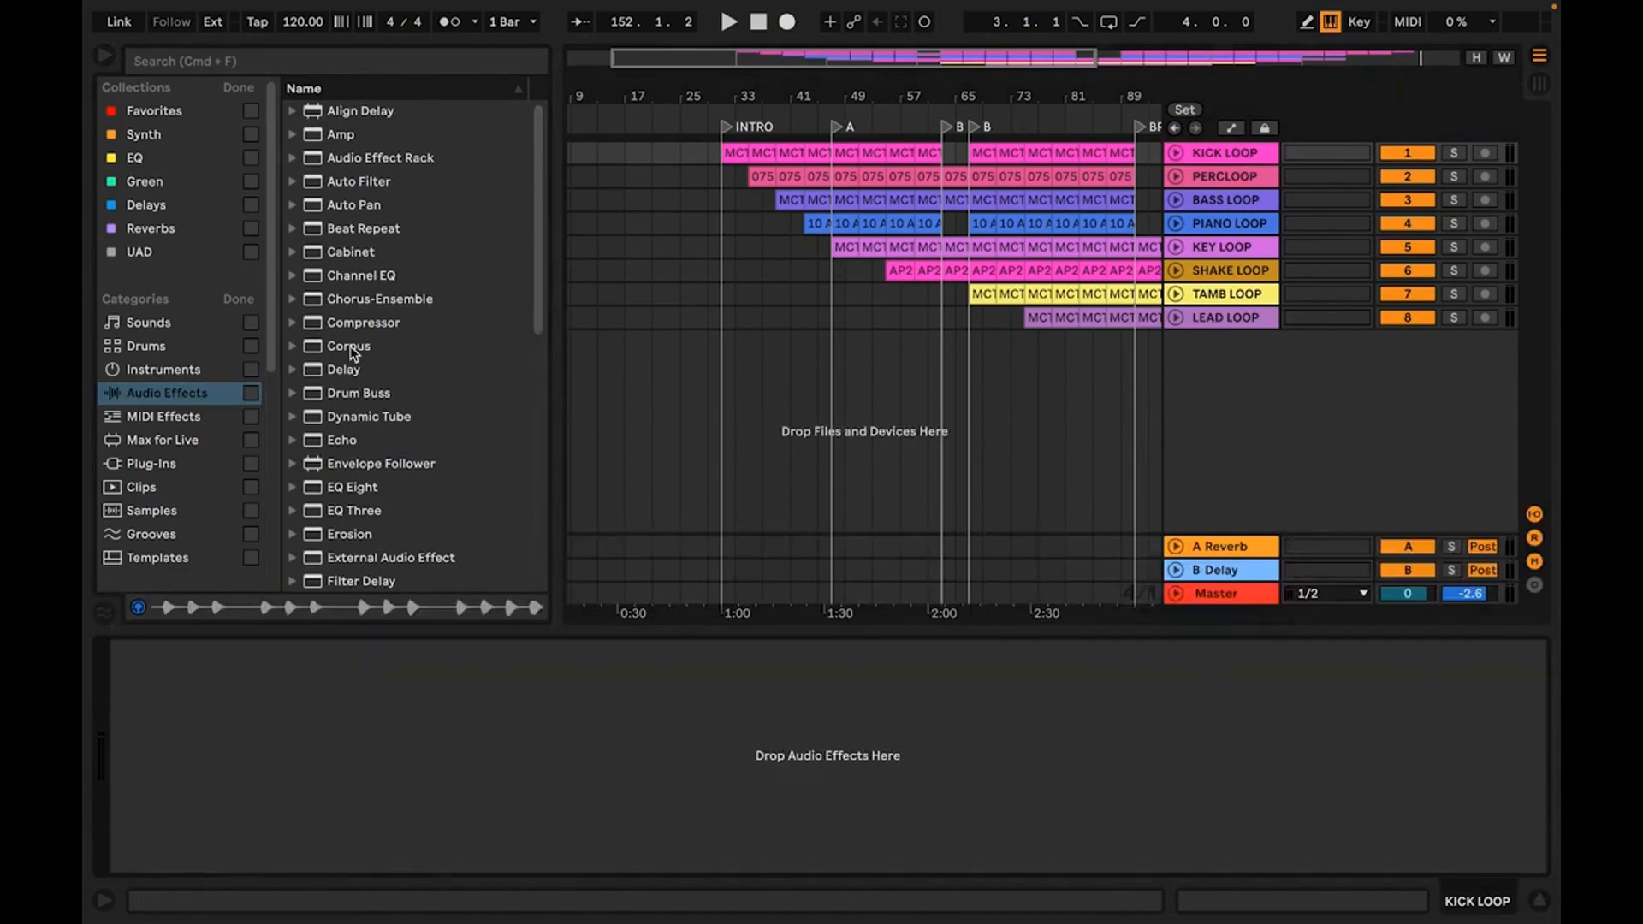
pyautogui.moveTo(352, 330); pyautogui.dragTo(230, 695)
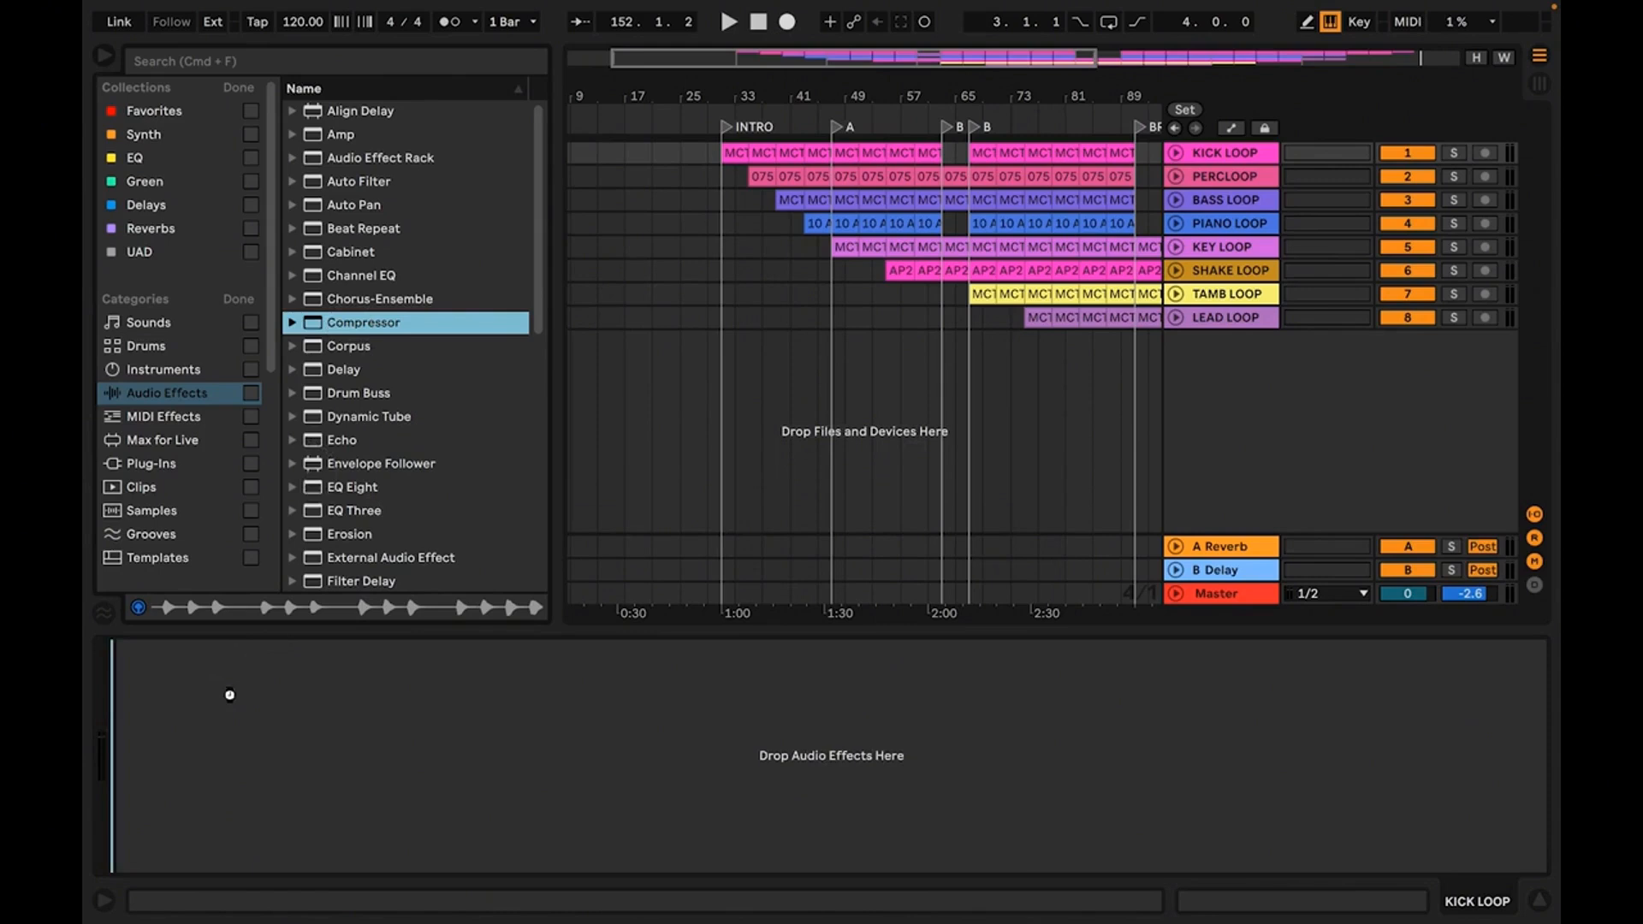
pyautogui.moveTo(229, 695); pyautogui.dragTo(603, 671)
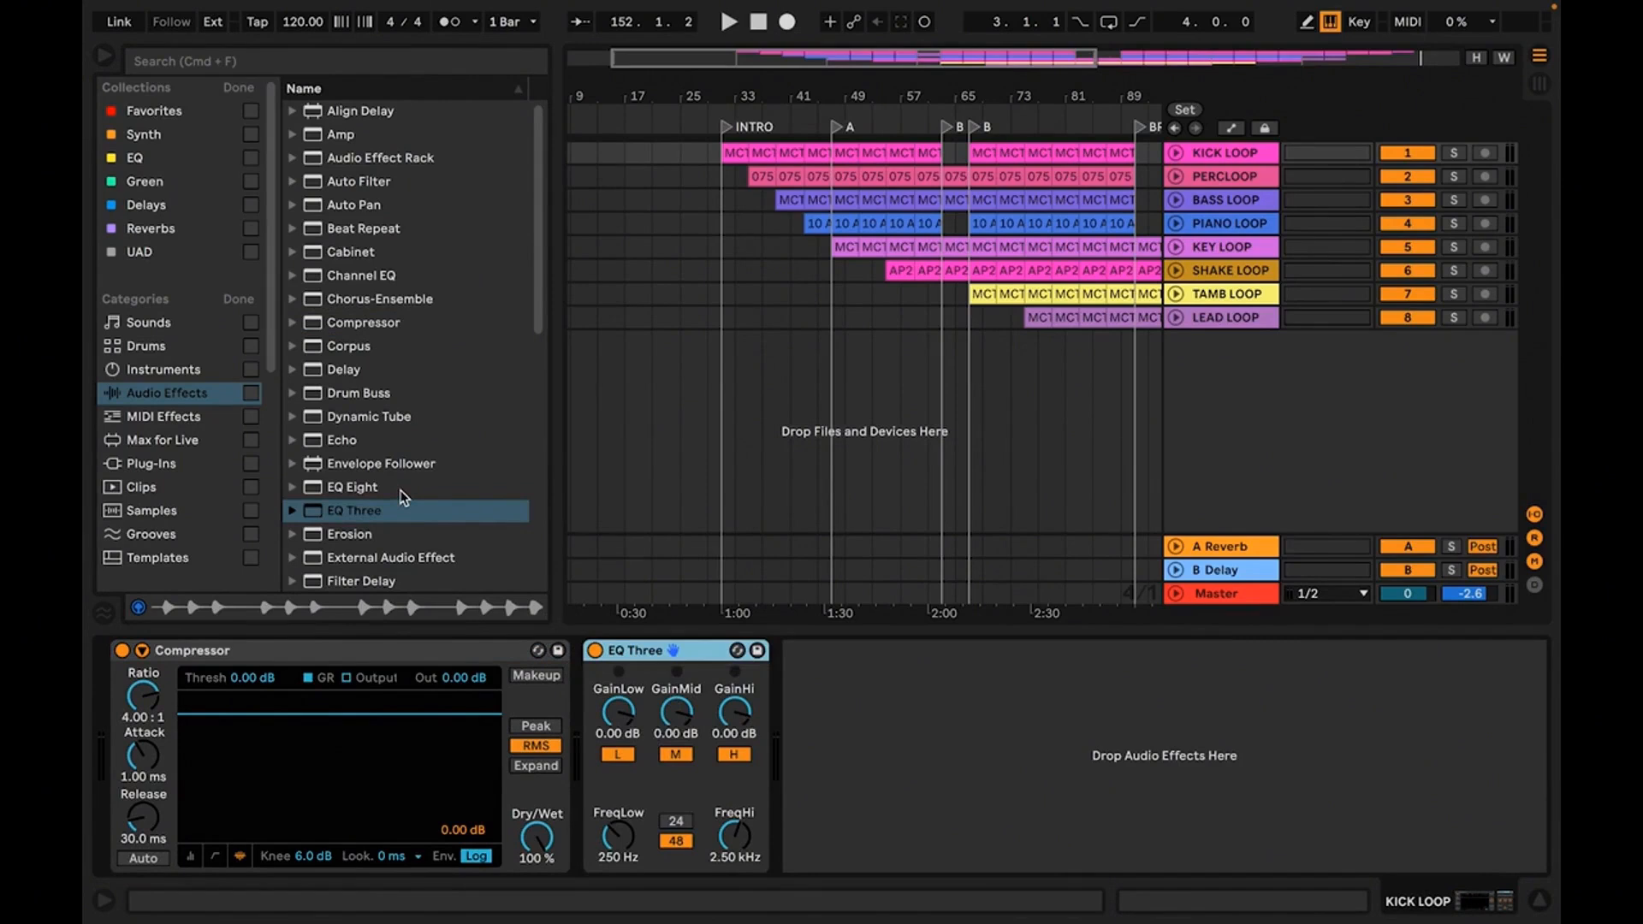
# Look through the remaining audio effects in the list and close the browser.
pyautogui.scroll(-1, 403, 496)
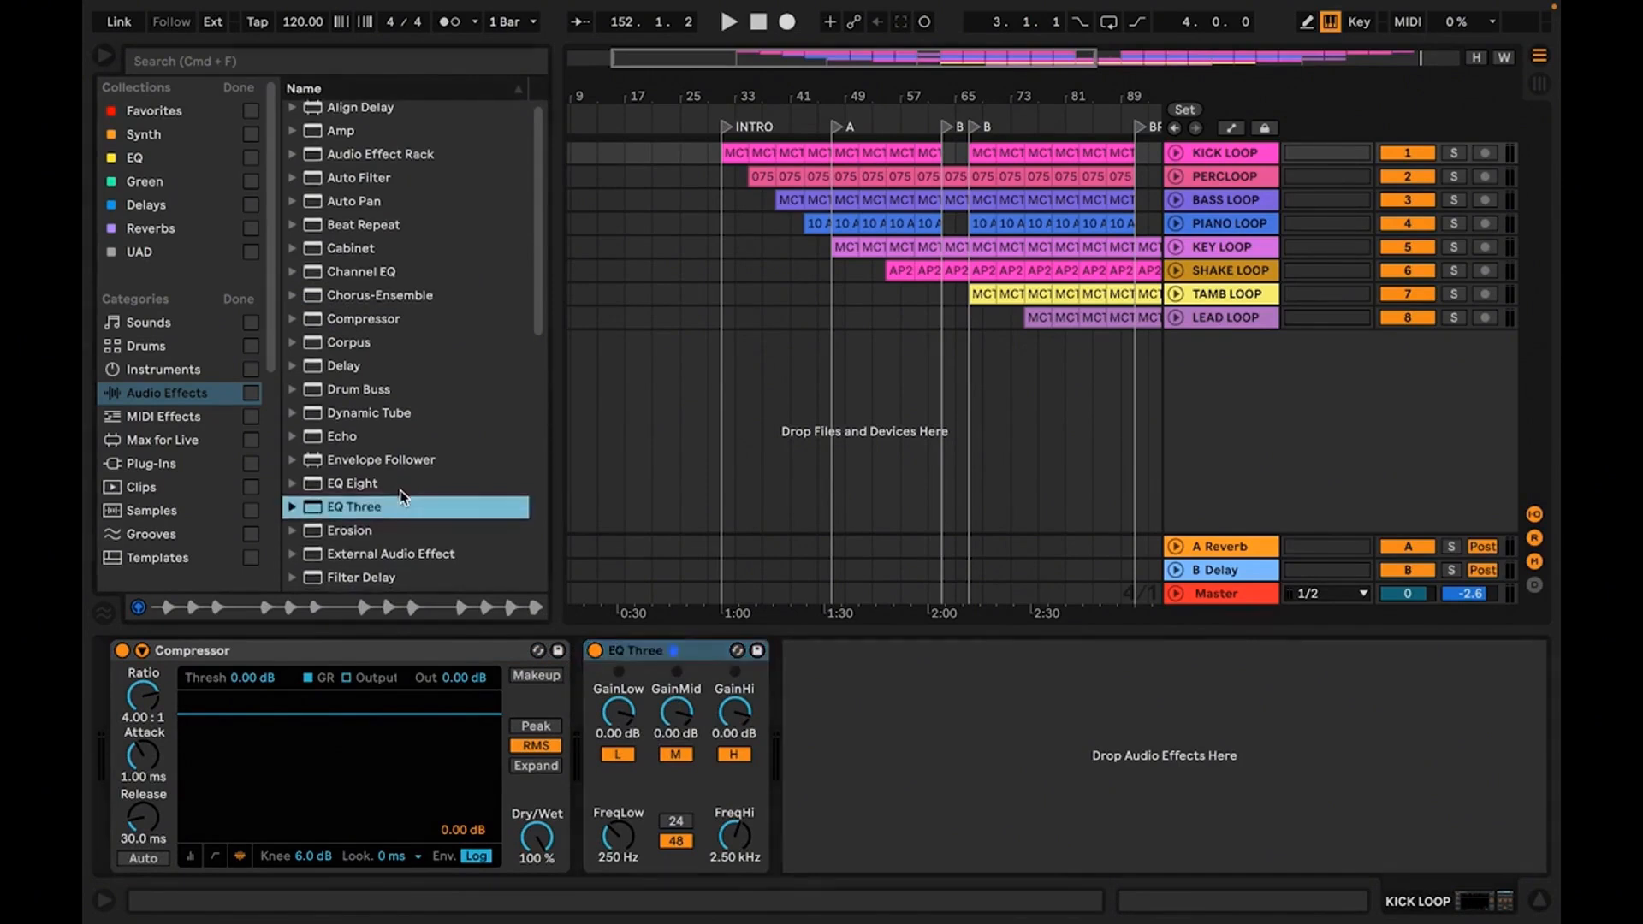
pyautogui.scroll(-1, 403, 496)
pyautogui.scroll(-2, 403, 496)
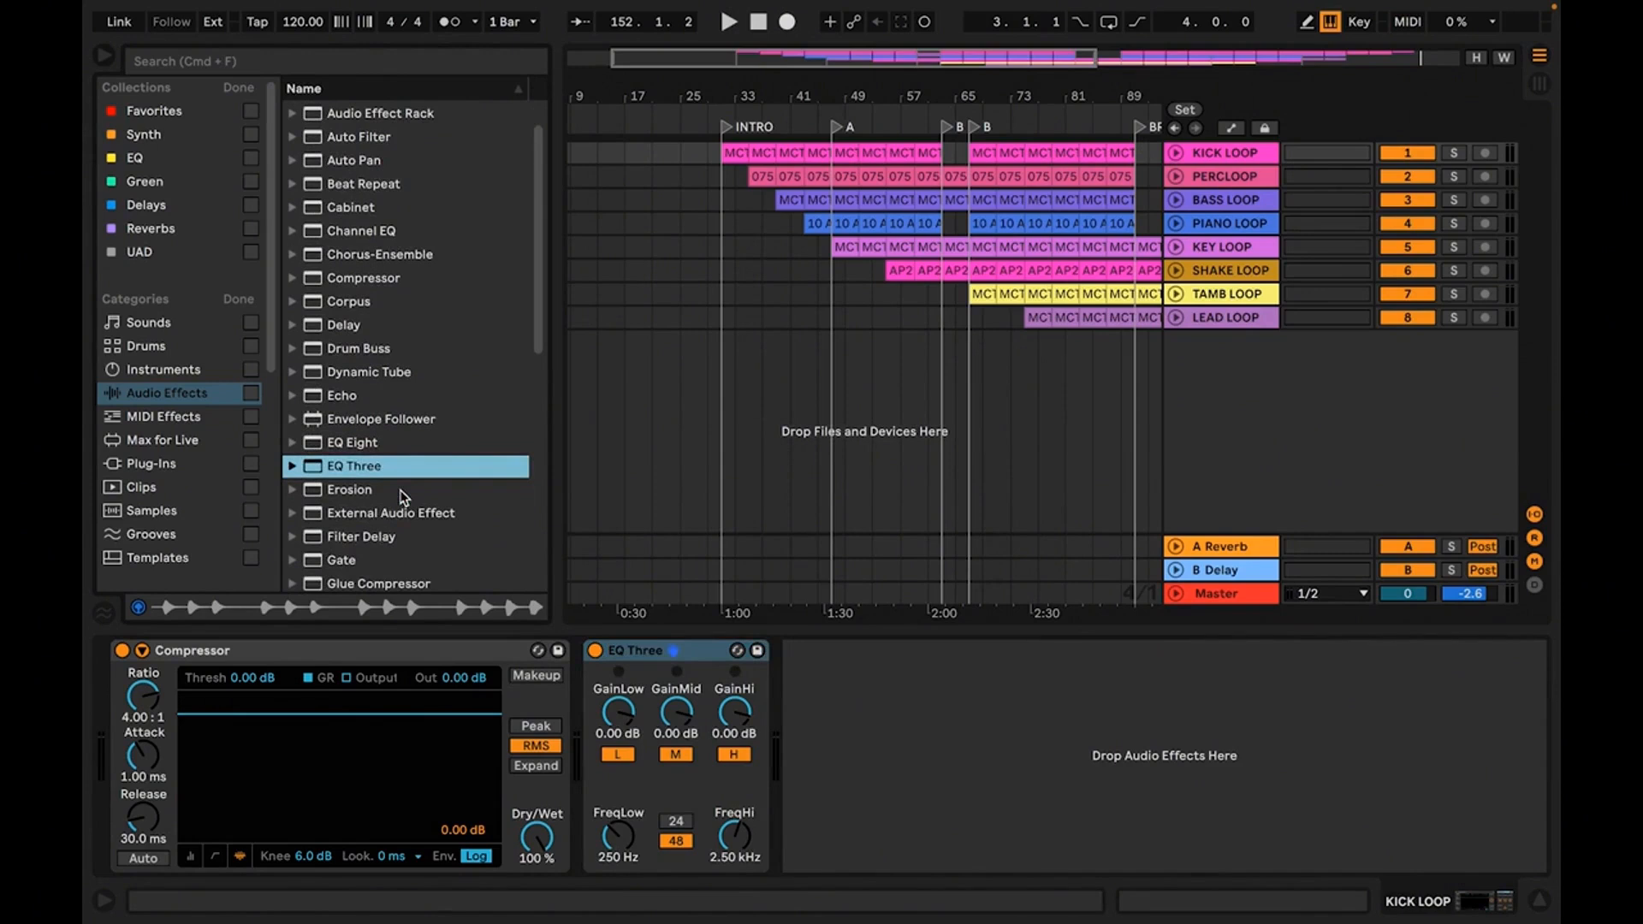
pyautogui.scroll(-8, 403, 496)
pyautogui.scroll(-15, 403, 498)
pyautogui.scroll(-1, 403, 496)
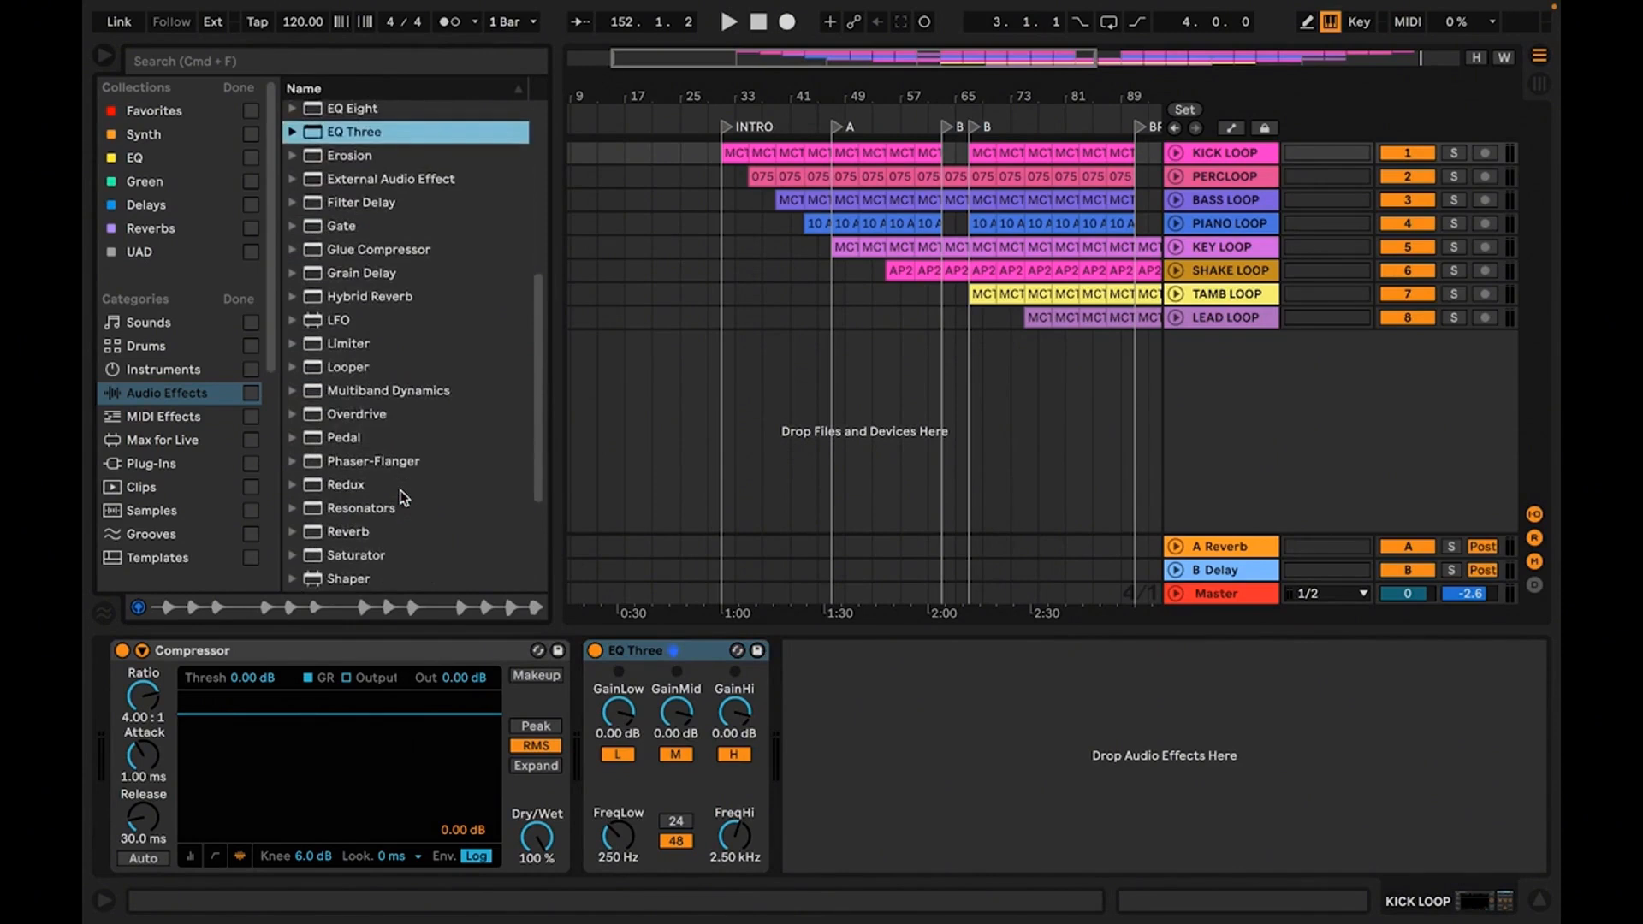
pyautogui.scroll(-2, 403, 498)
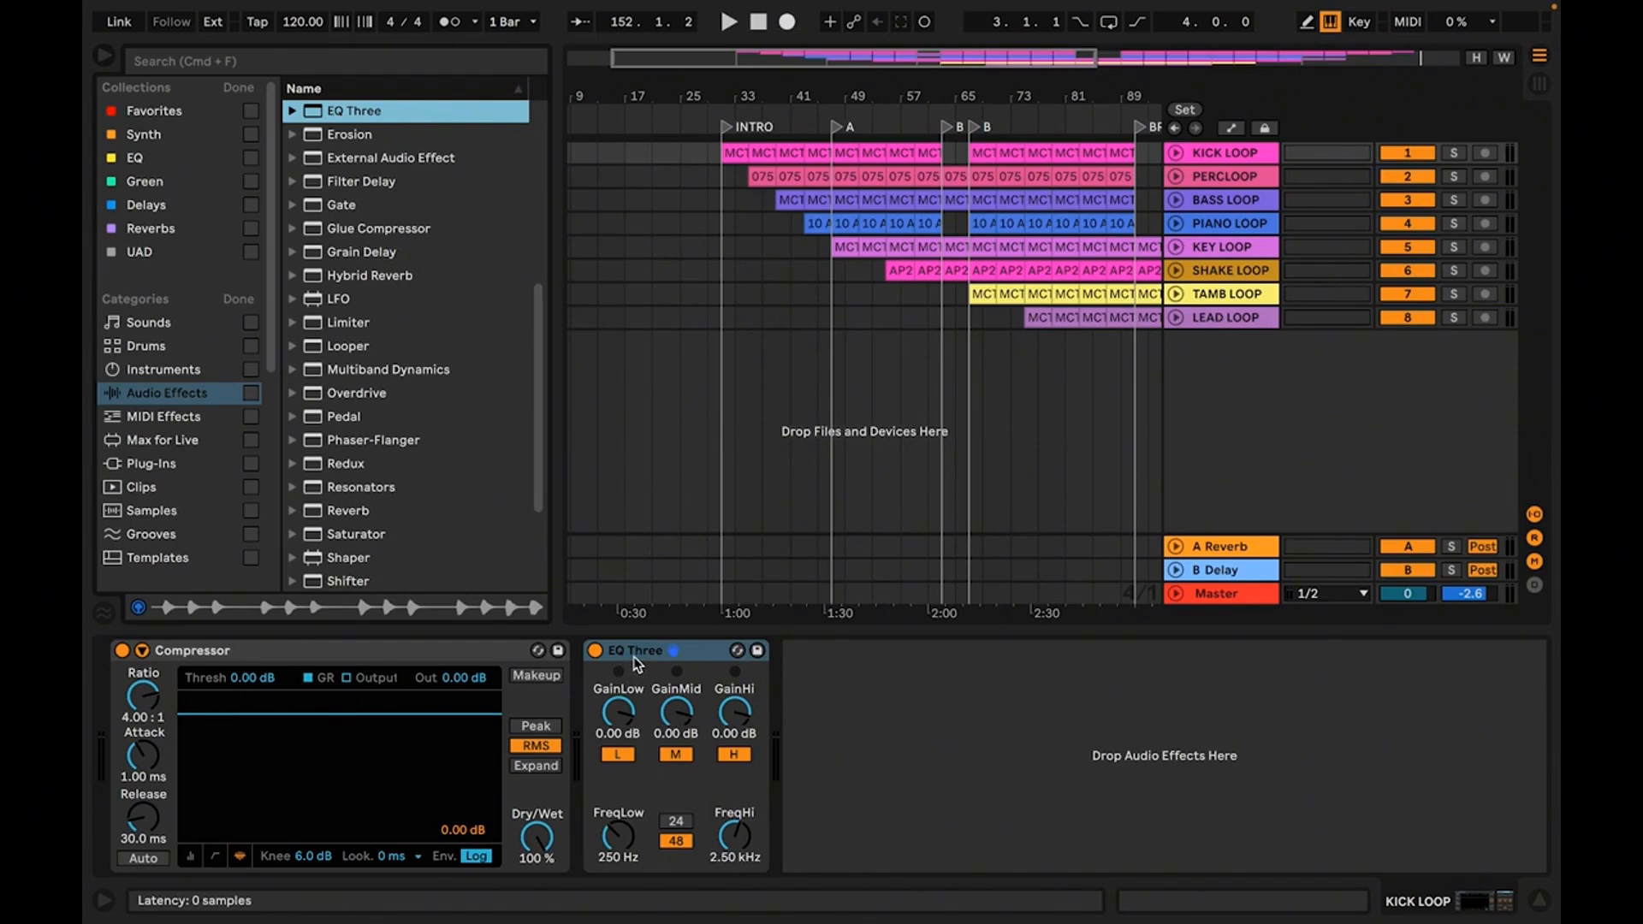
pyautogui.click(106, 58)
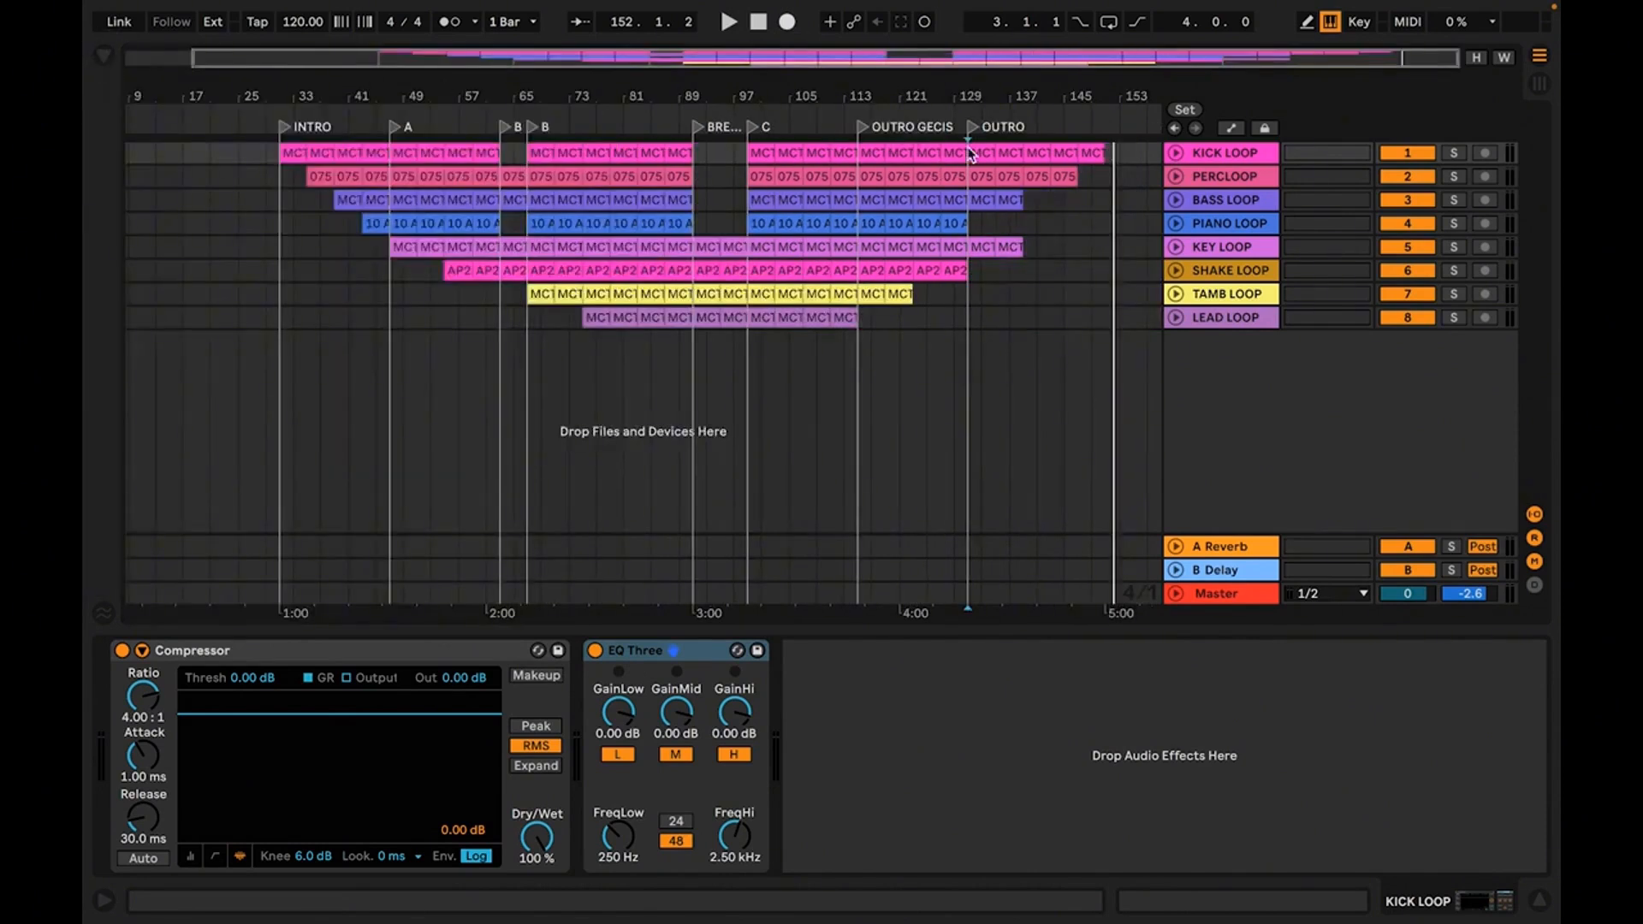
# Unfold the KICK LOOP track and loop section C from bar 99 to bar 115.
pyautogui.click(1229, 158)
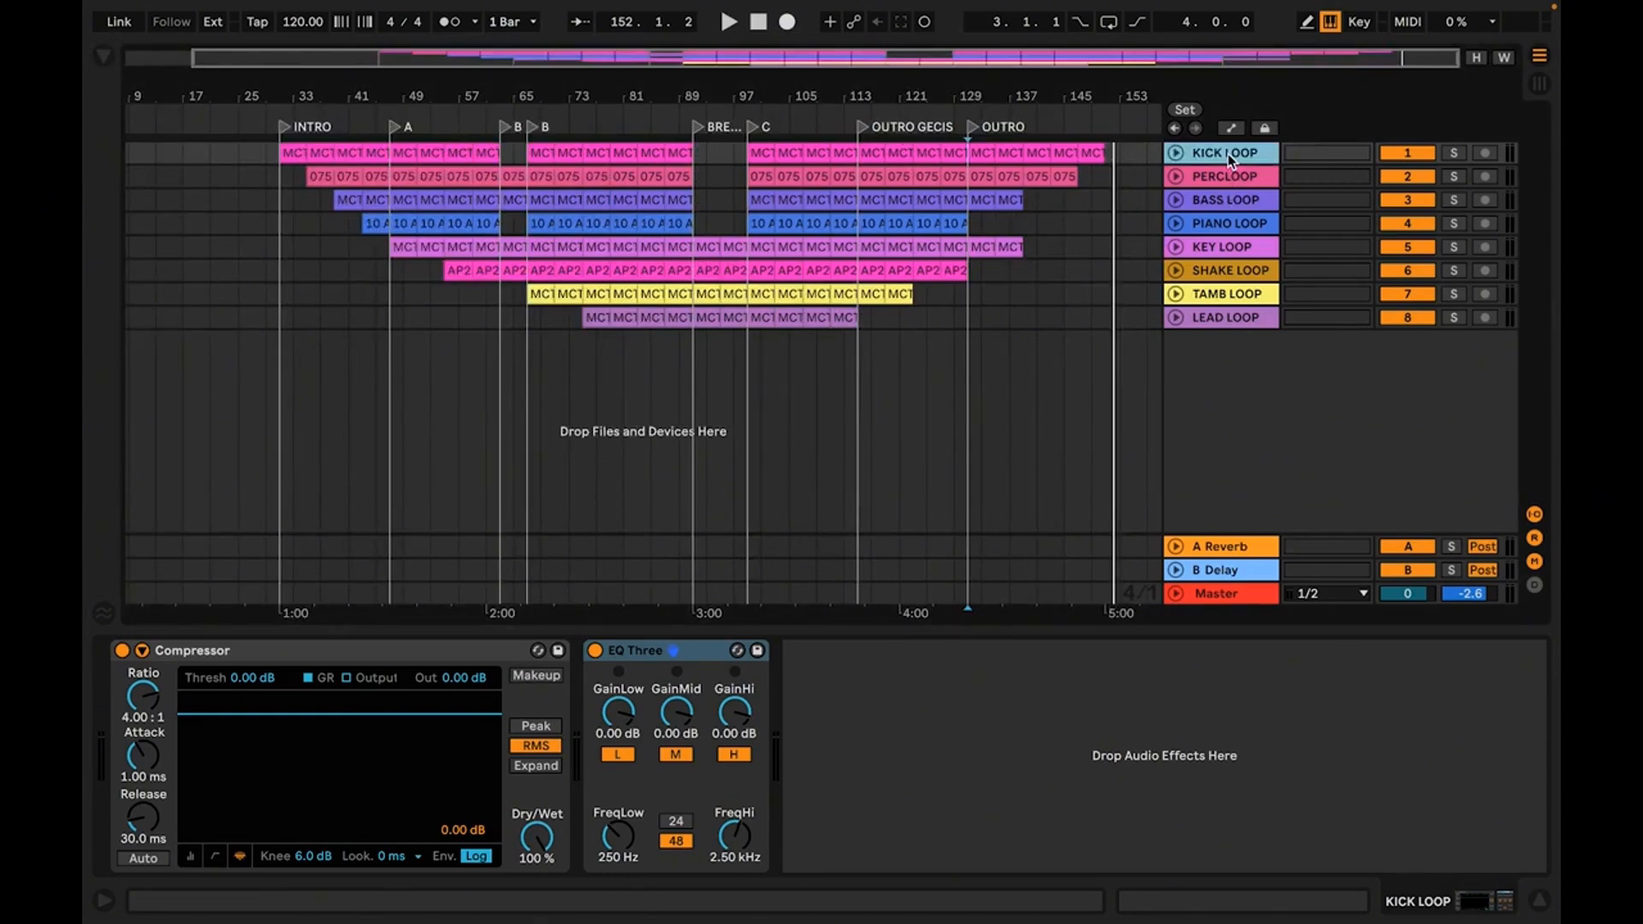
pyautogui.click(1176, 154)
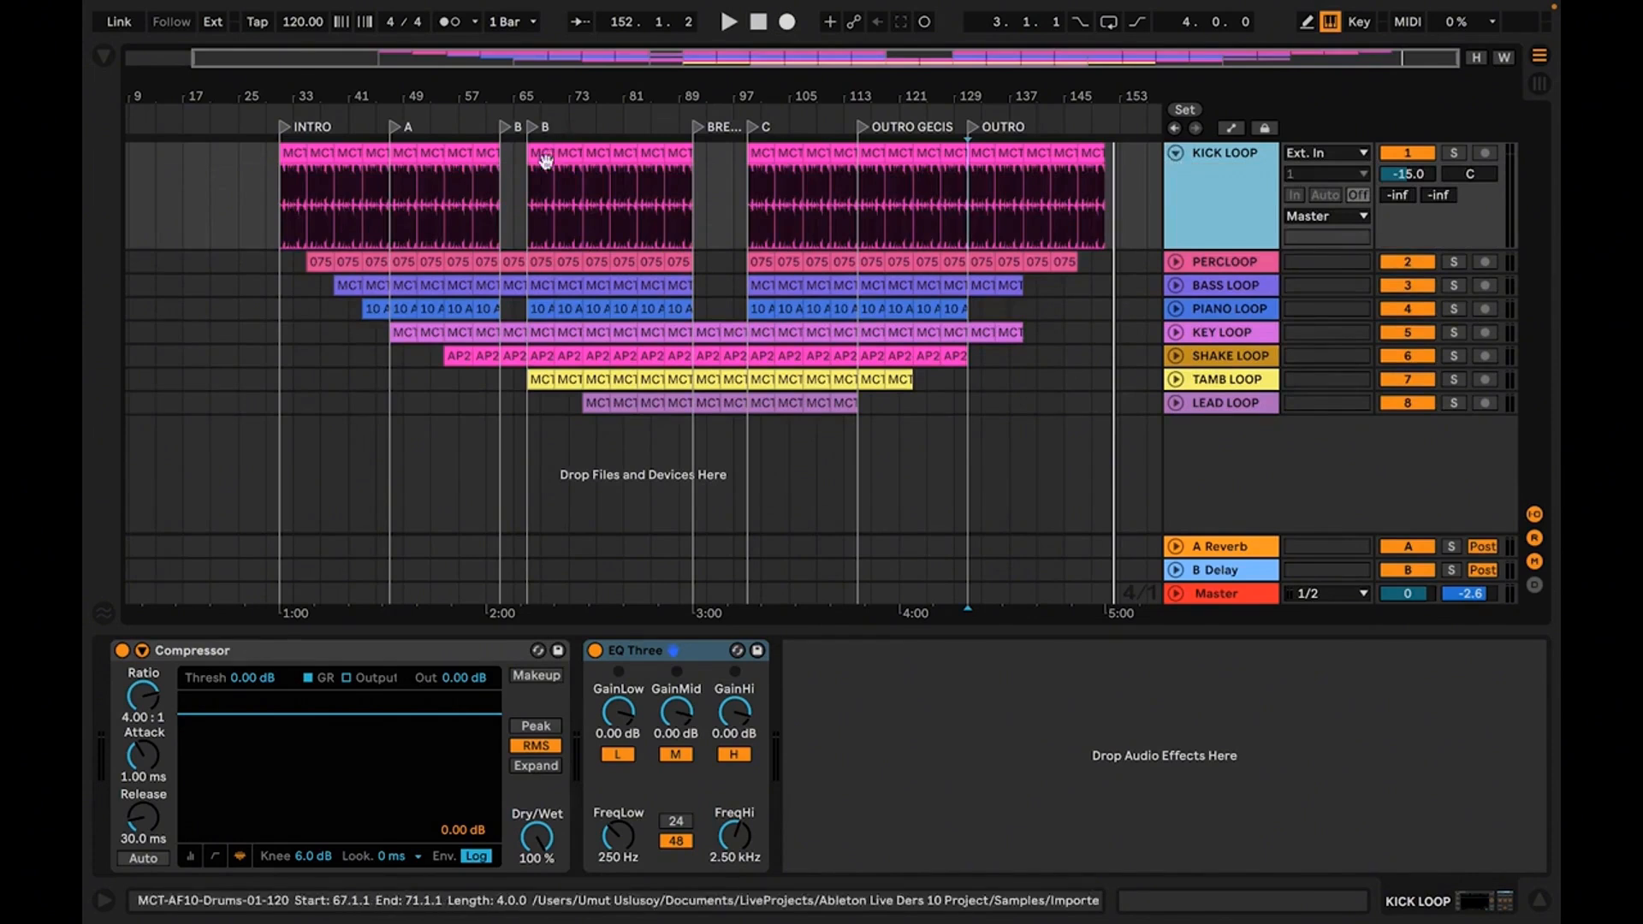
pyautogui.click(767, 156)
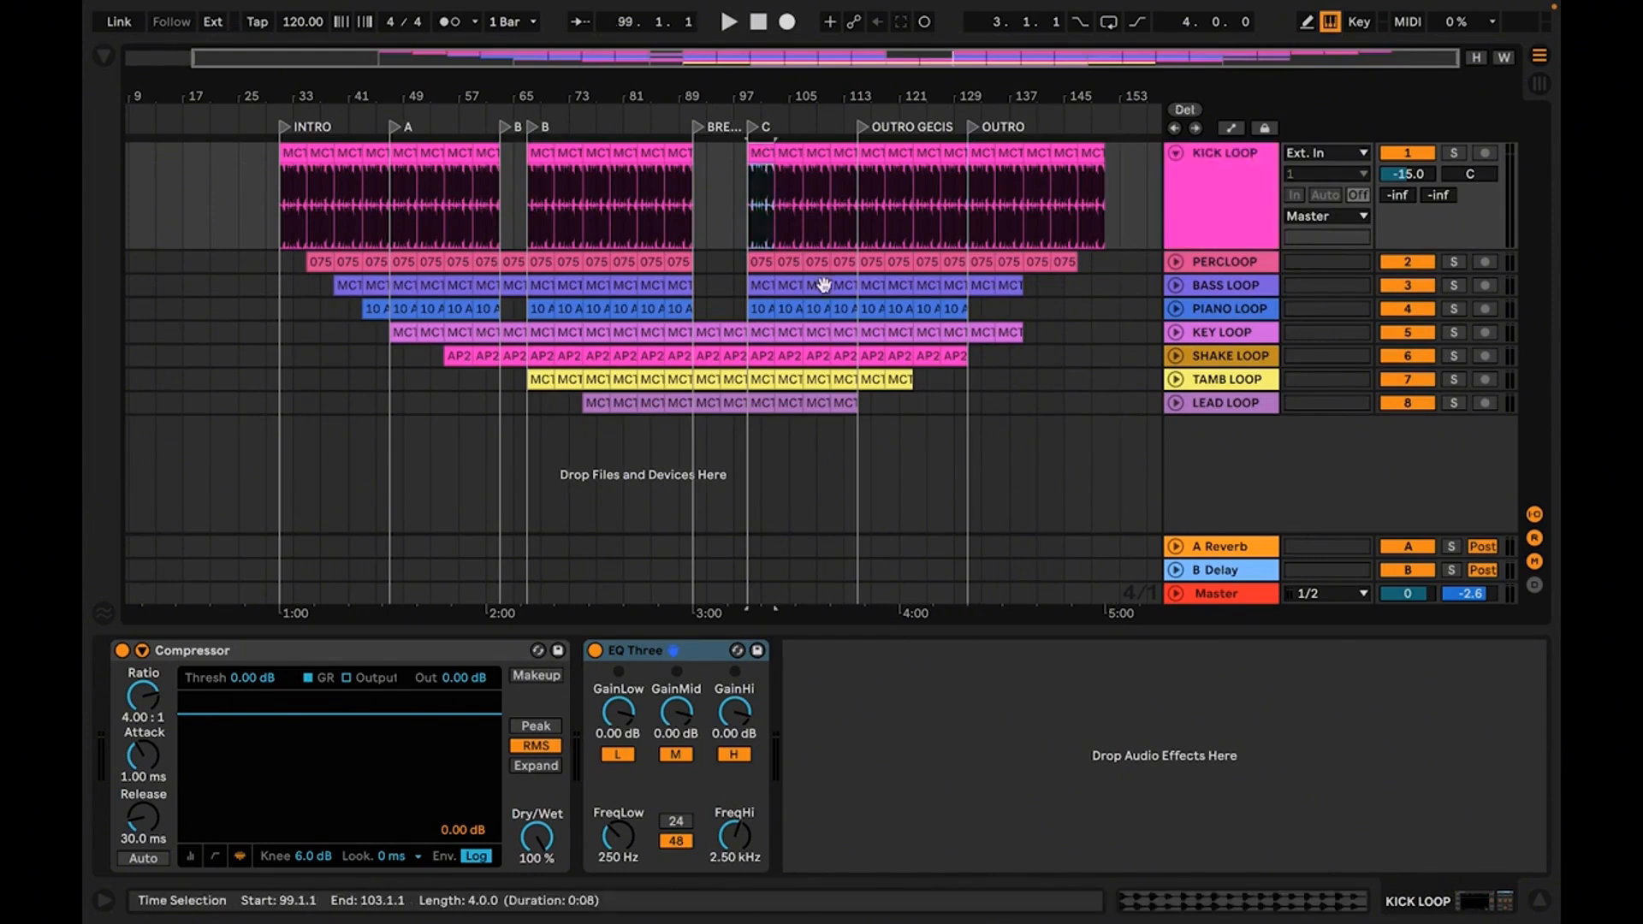
pyautogui.click(852, 404)
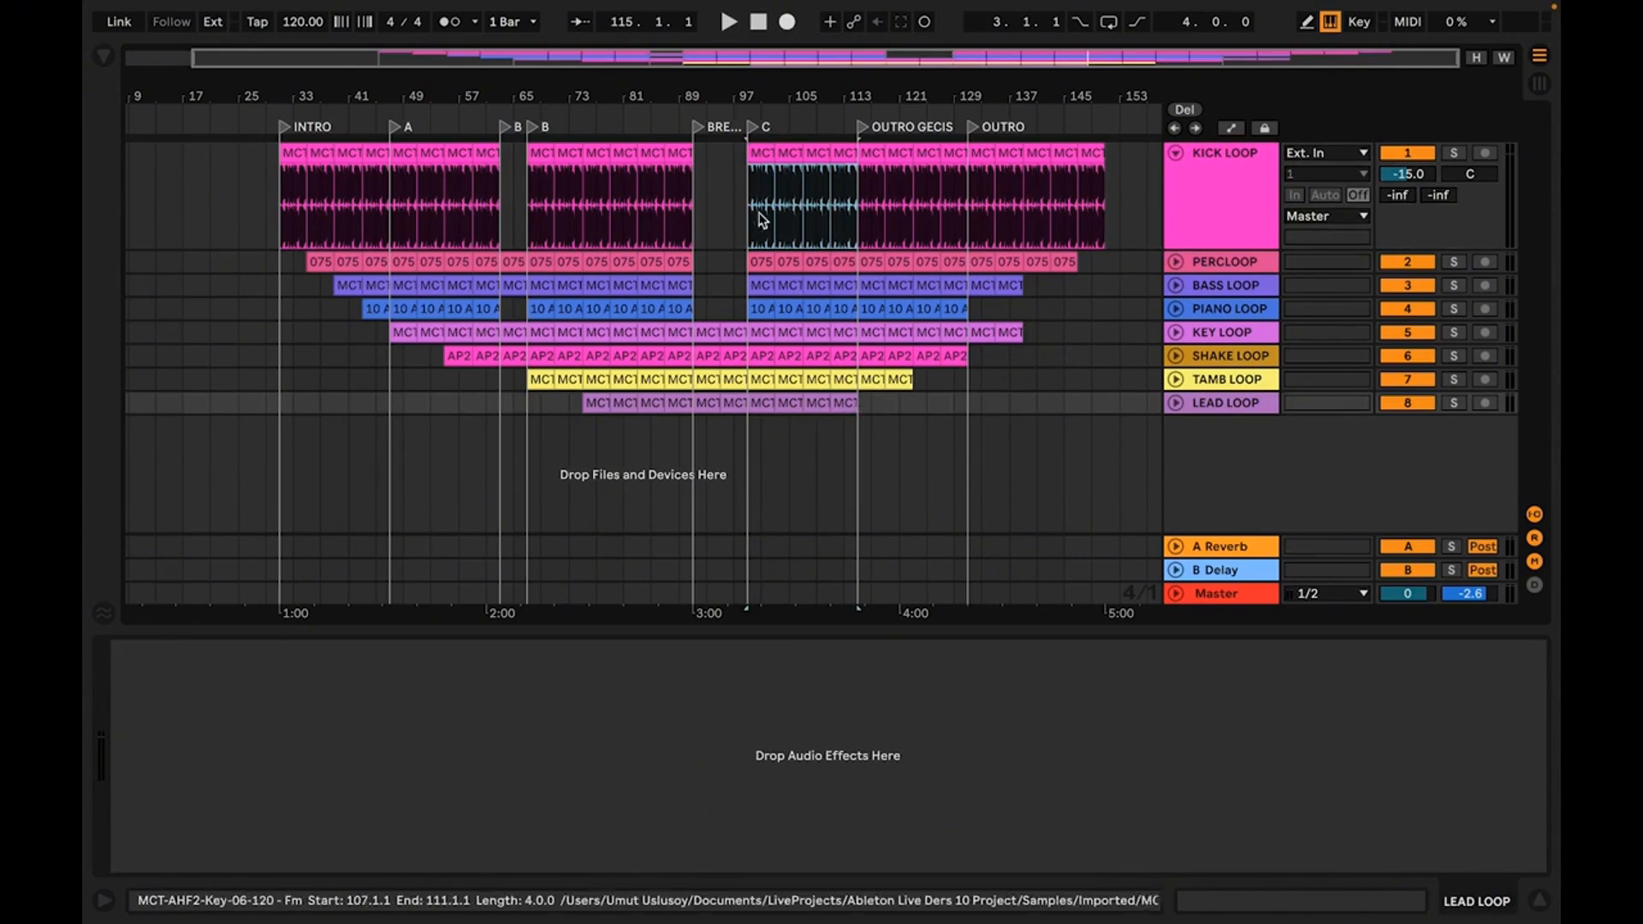
pyautogui.moveTo(866, 96); pyautogui.dragTo(911, 313)
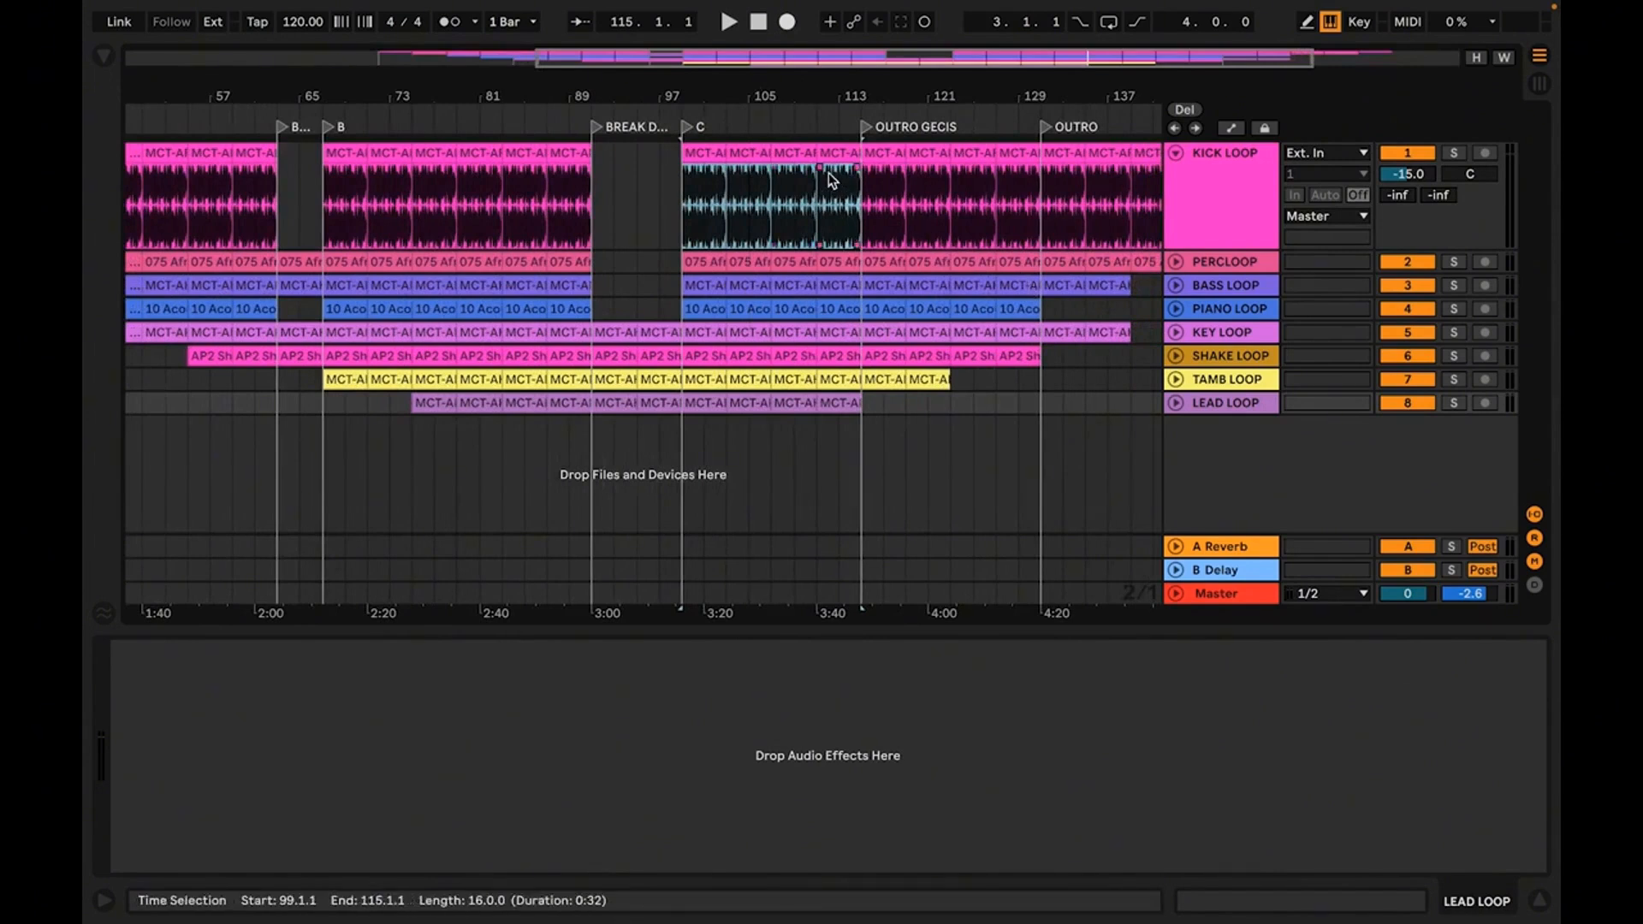
pyautogui.hotkey('ctrl', 'l')
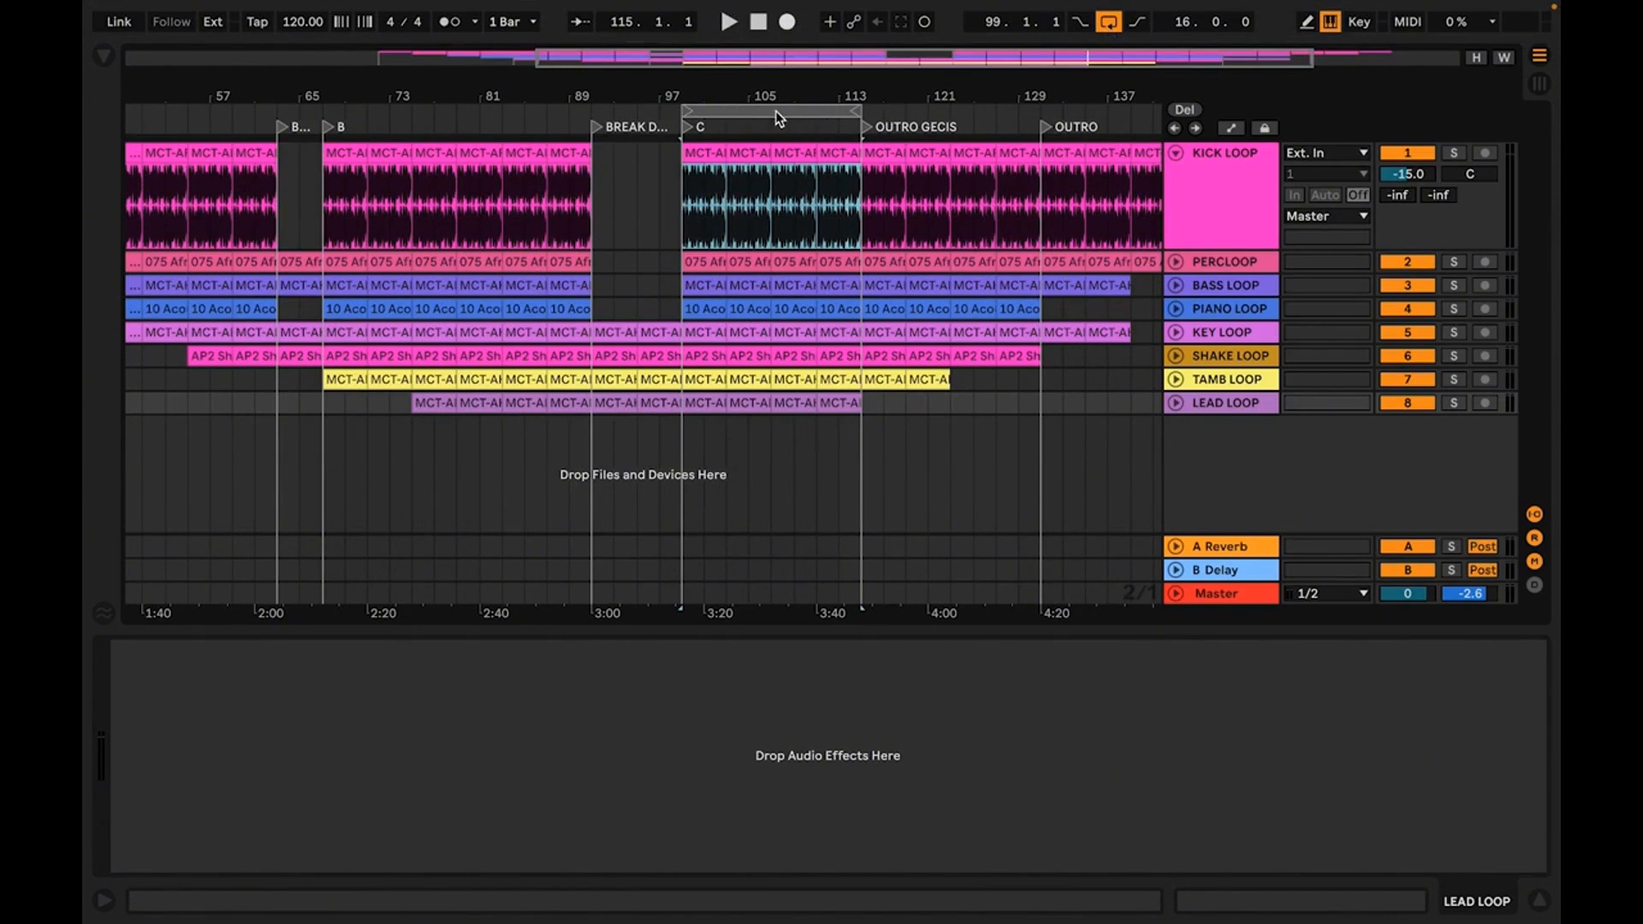
# Play the looped section in Session View, set the KICK LOOP volume to -14.0 dB and stop playback.
pyautogui.press('space')
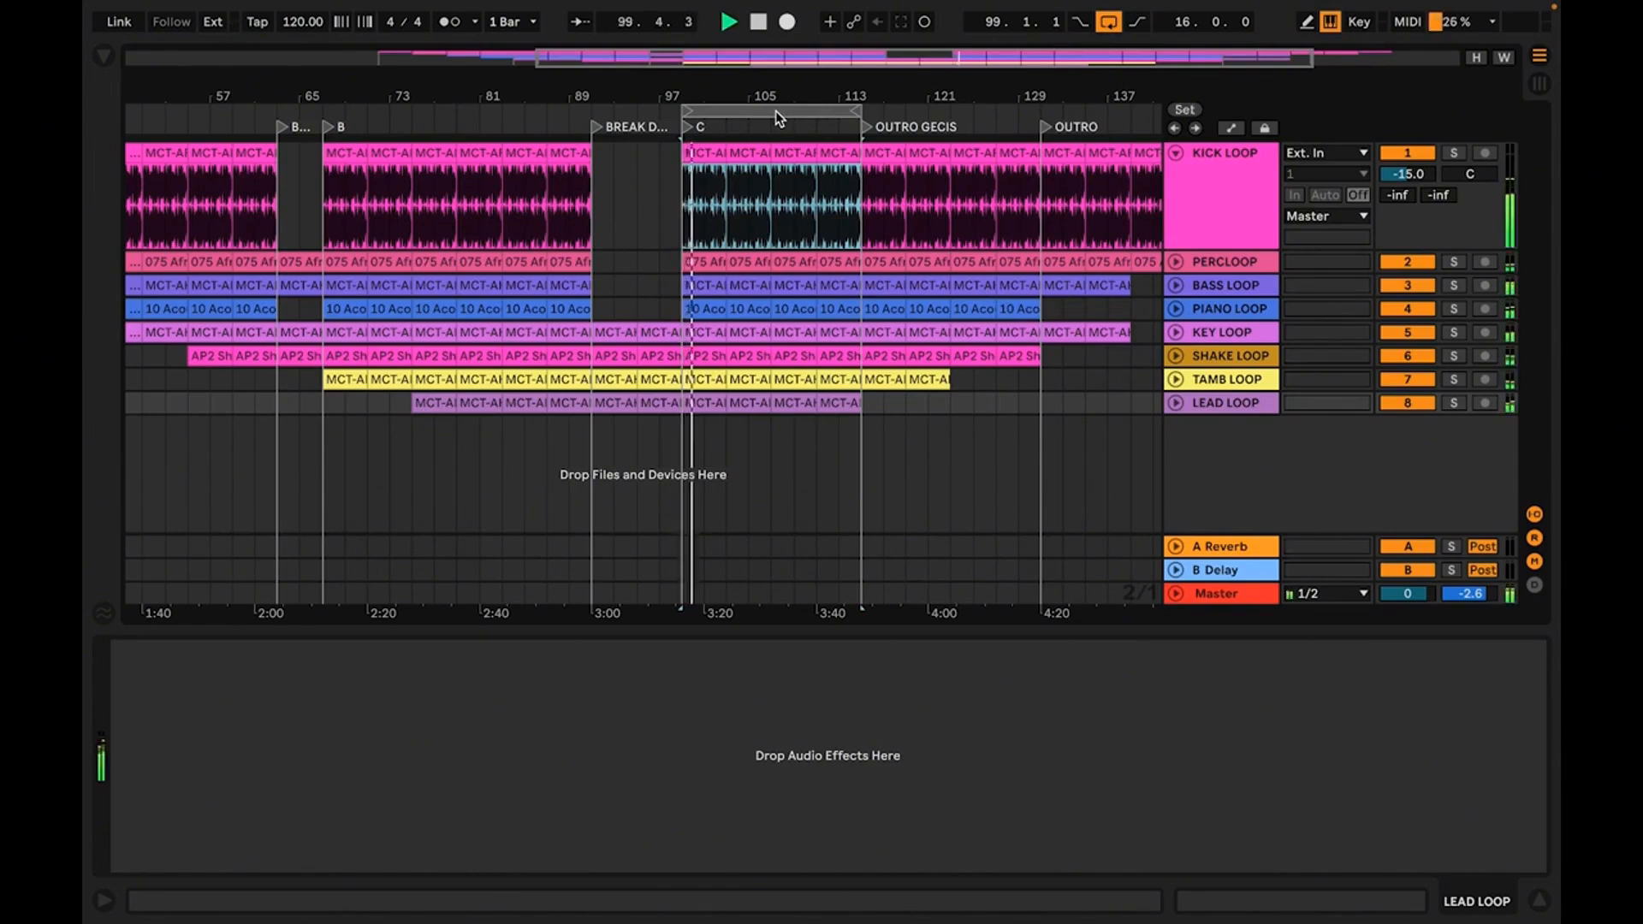
pyautogui.press('Tab')
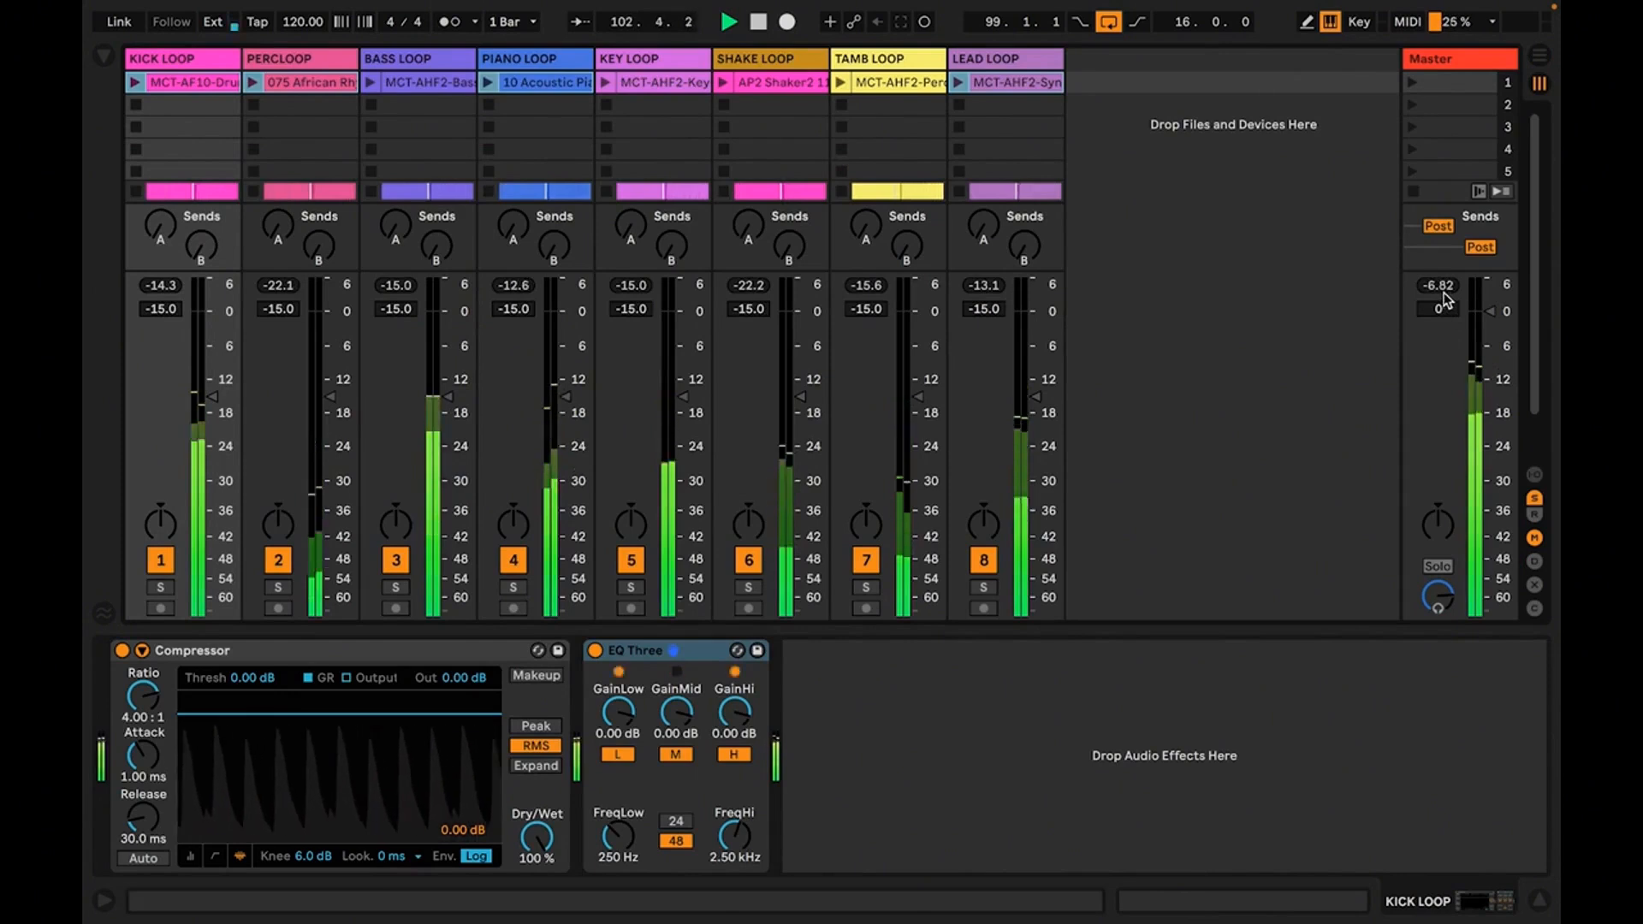
pyautogui.press('space')
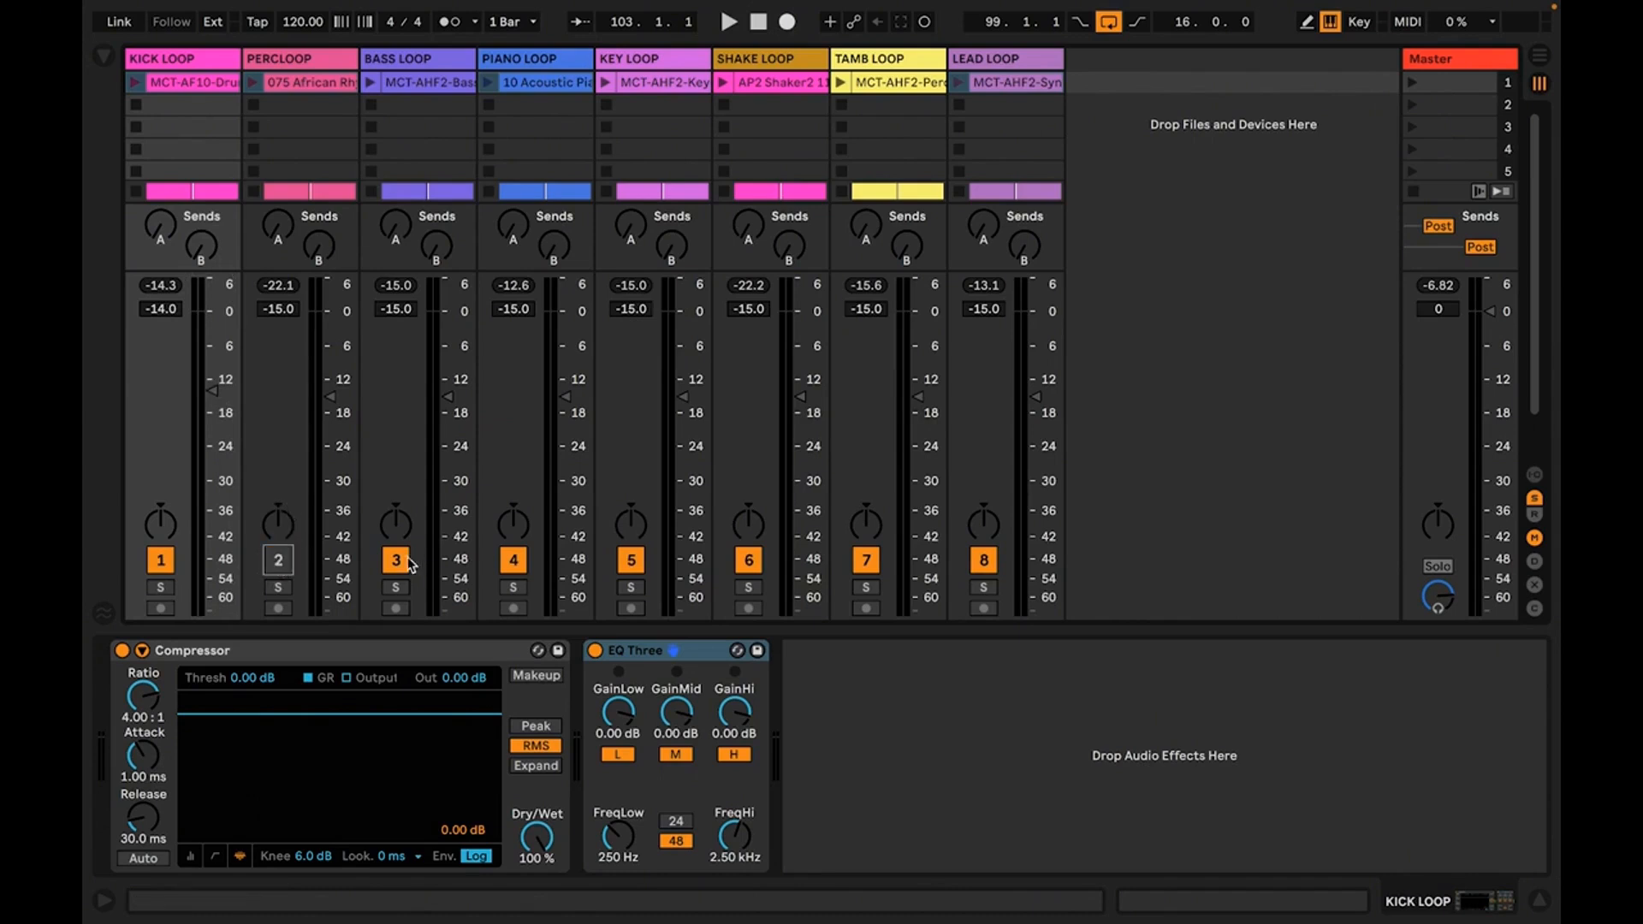
# Deactivate every track except KICK LOOP in the Session View mixer.
pyautogui.click(523, 564)
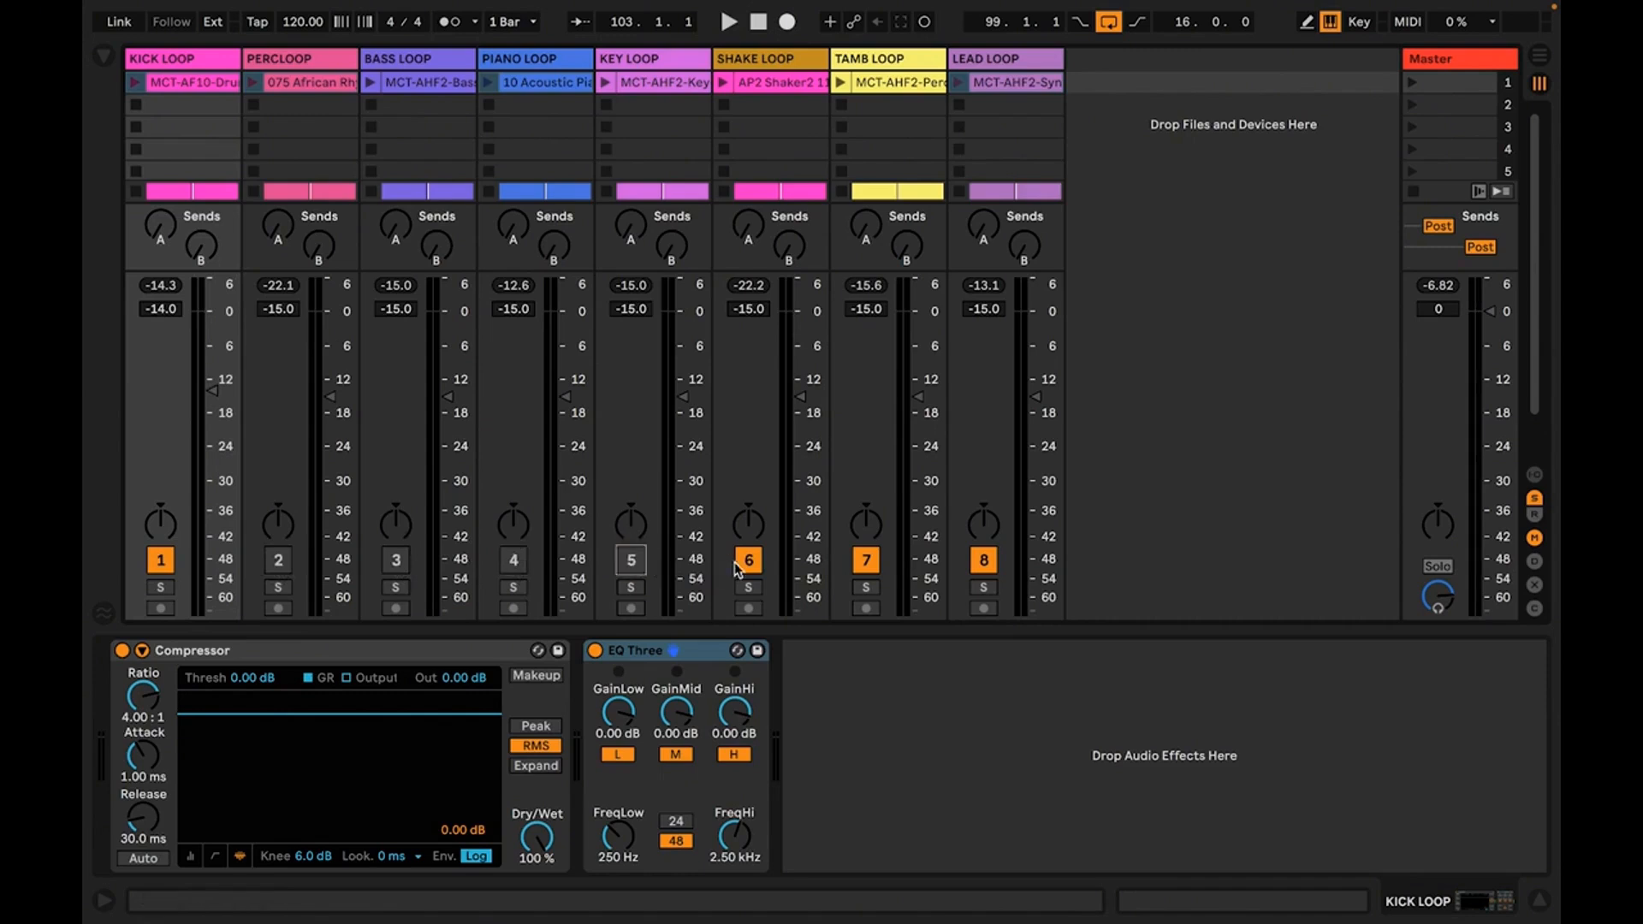
pyautogui.click(760, 565)
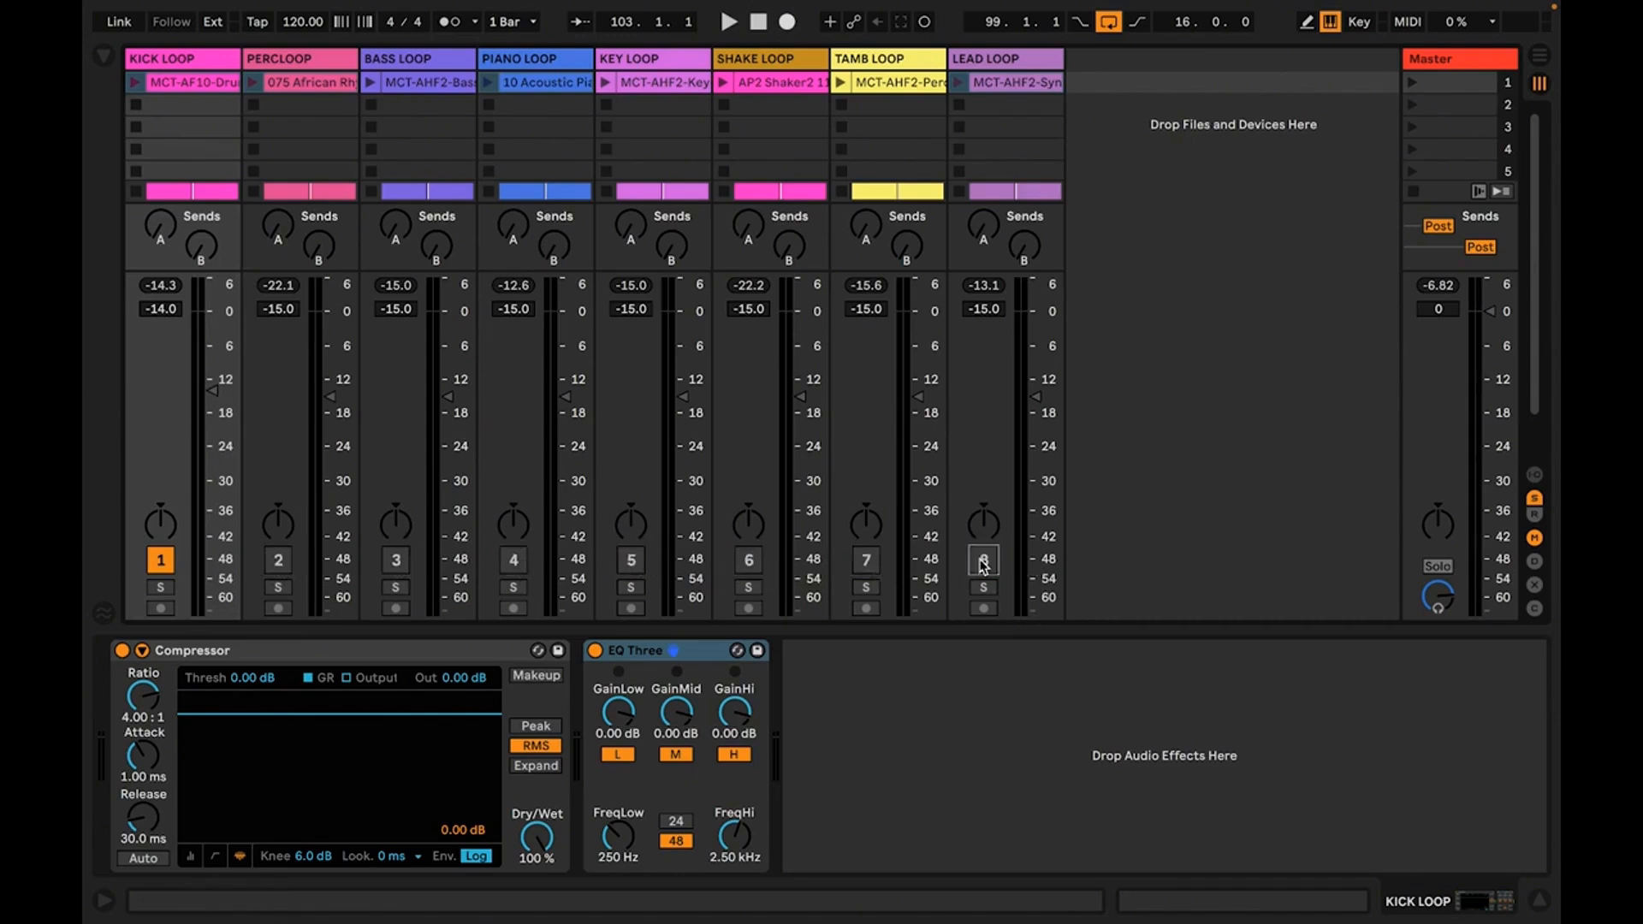
pyautogui.press('Tab')
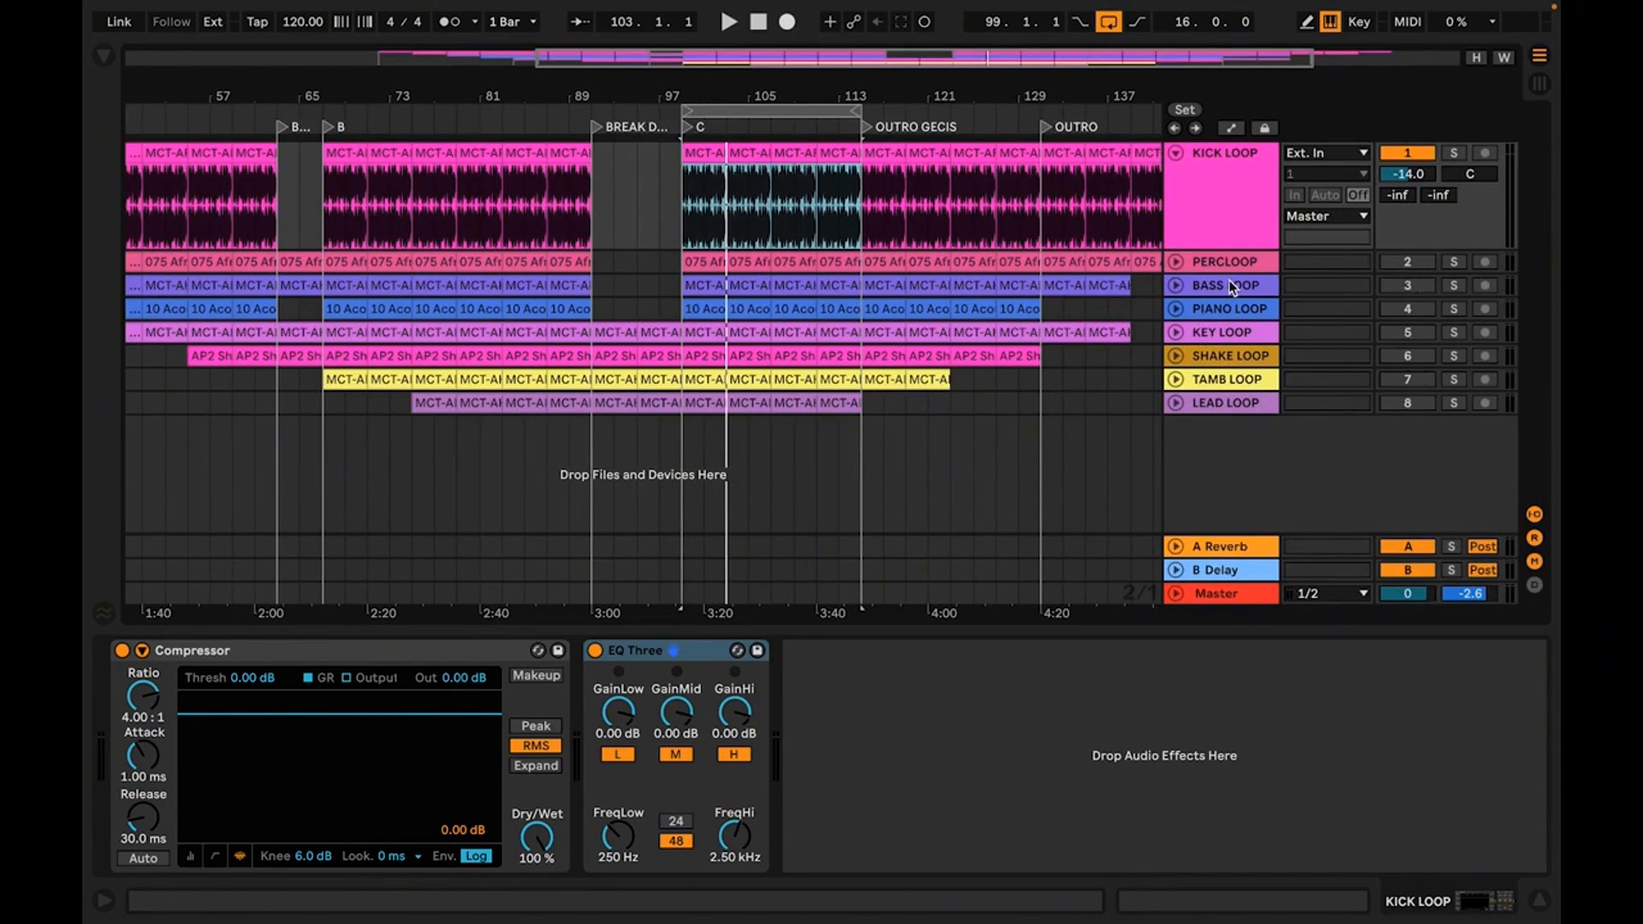
pyautogui.press('Tab')
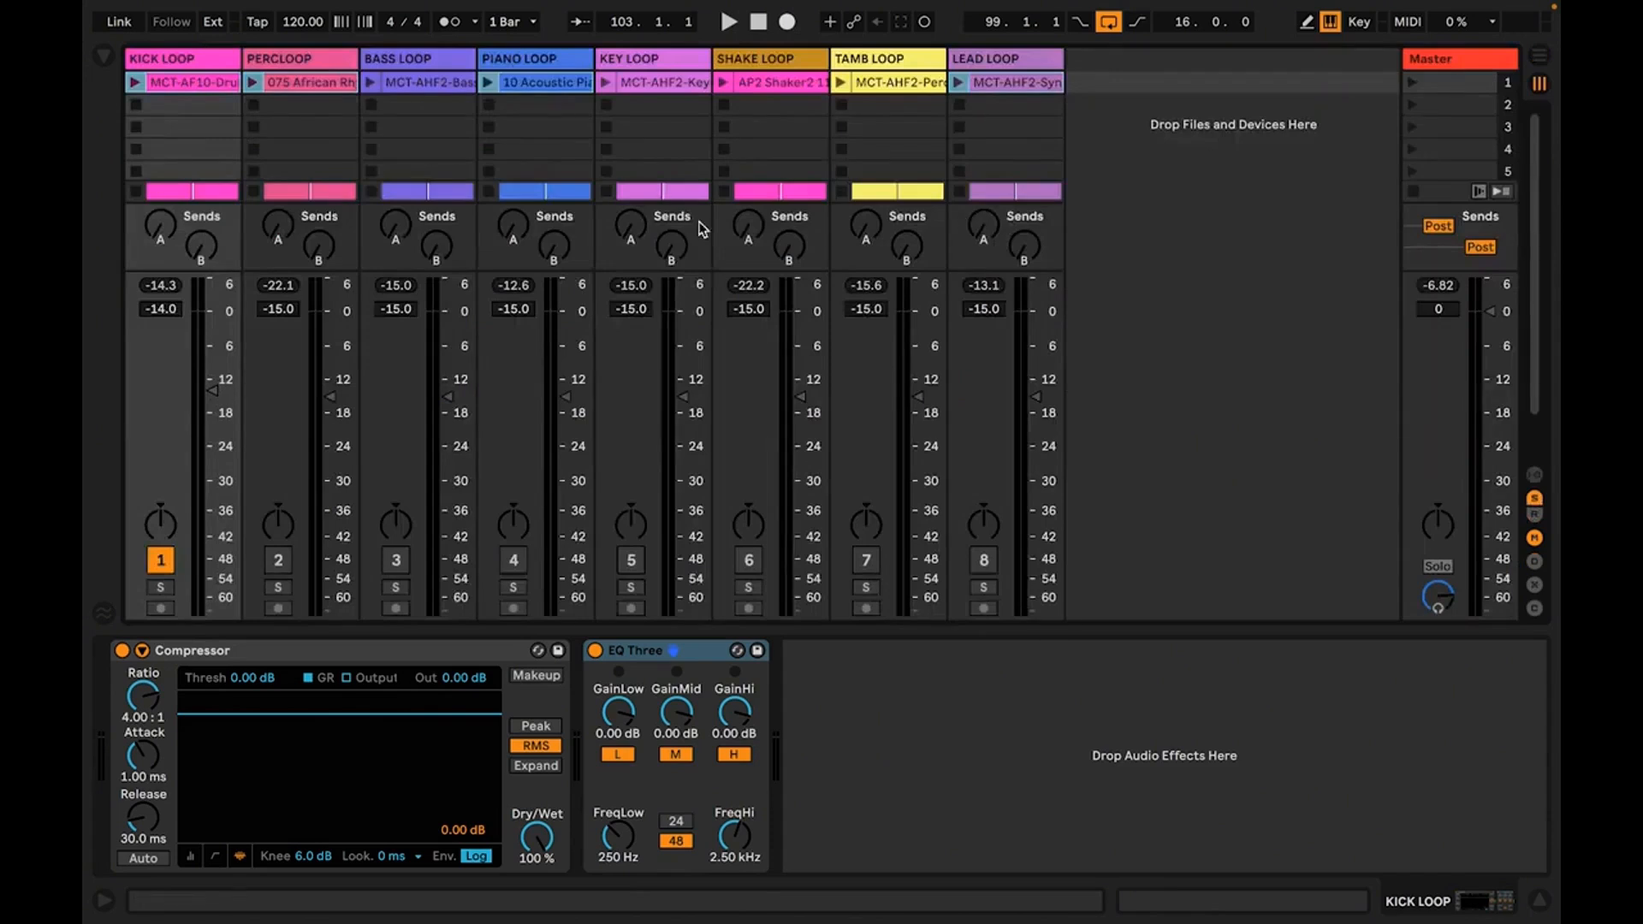
# Play the looped section with only KICK LOOP audible, resetting the Master peak level several times, and stop playback.
pyautogui.click(169, 60)
pyautogui.press('space')
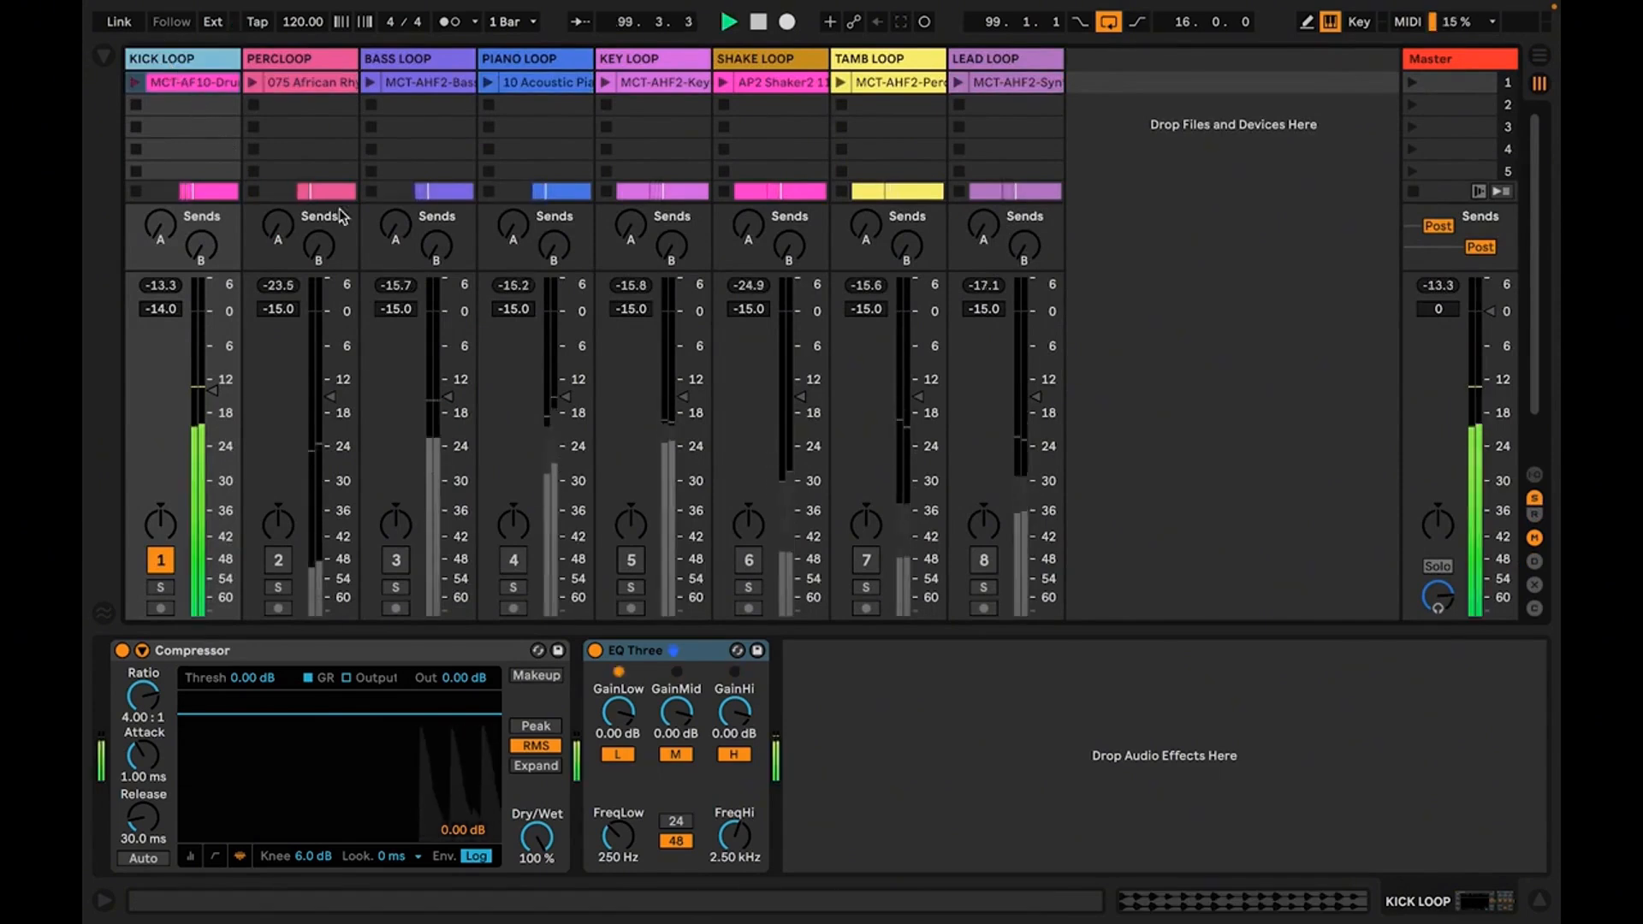
pyautogui.click(1438, 291)
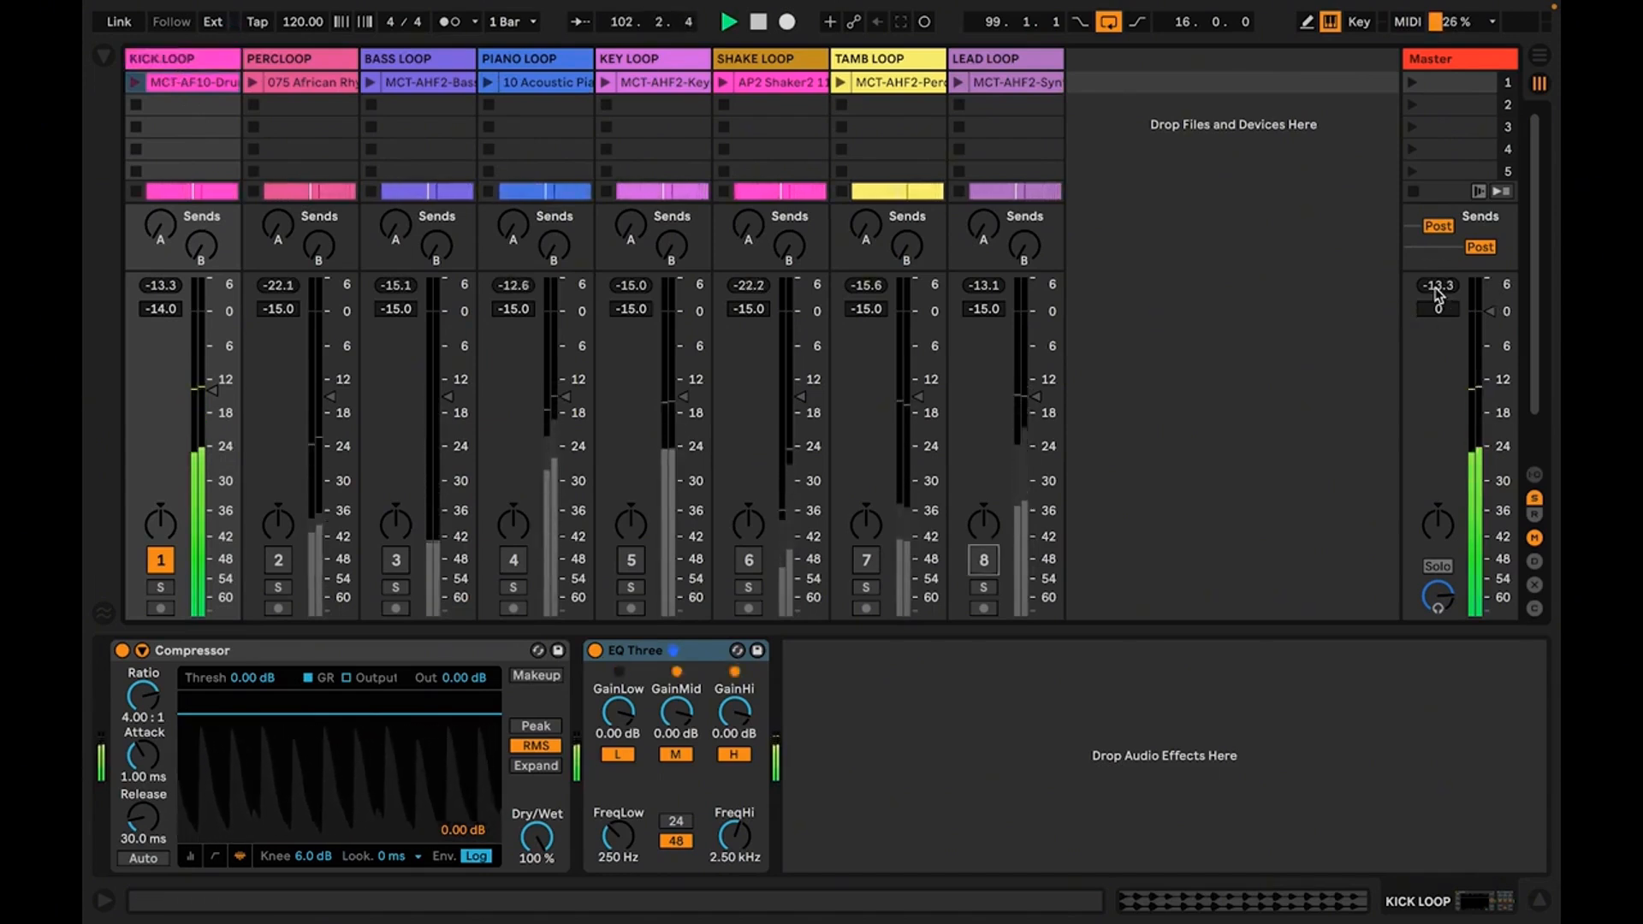
pyautogui.click(1443, 290)
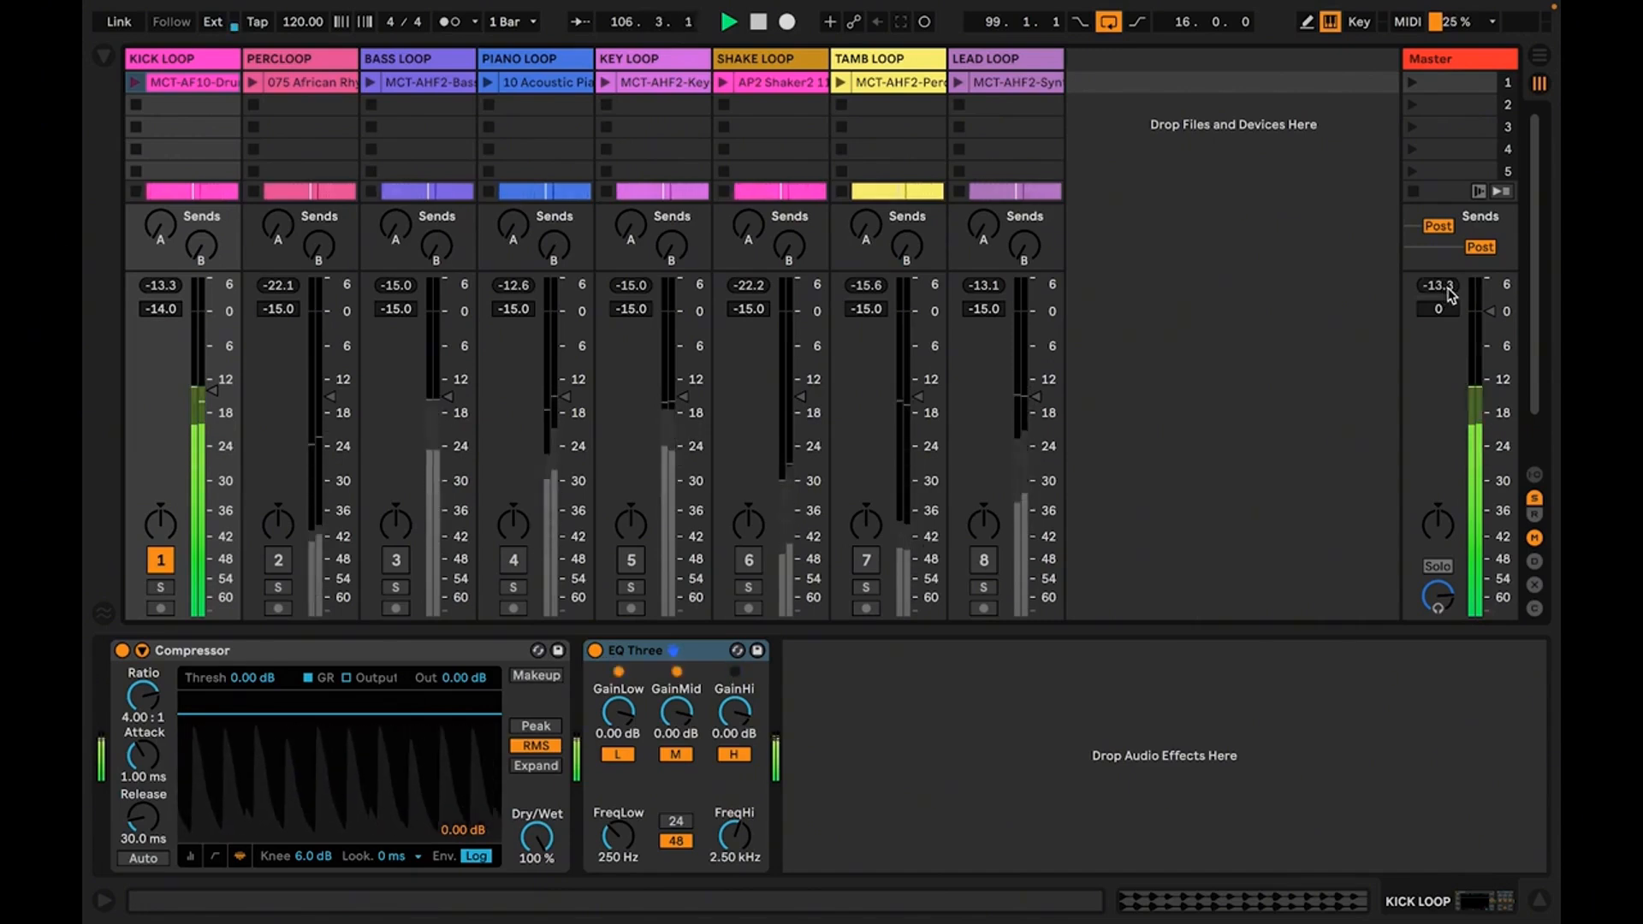
pyautogui.click(1444, 287)
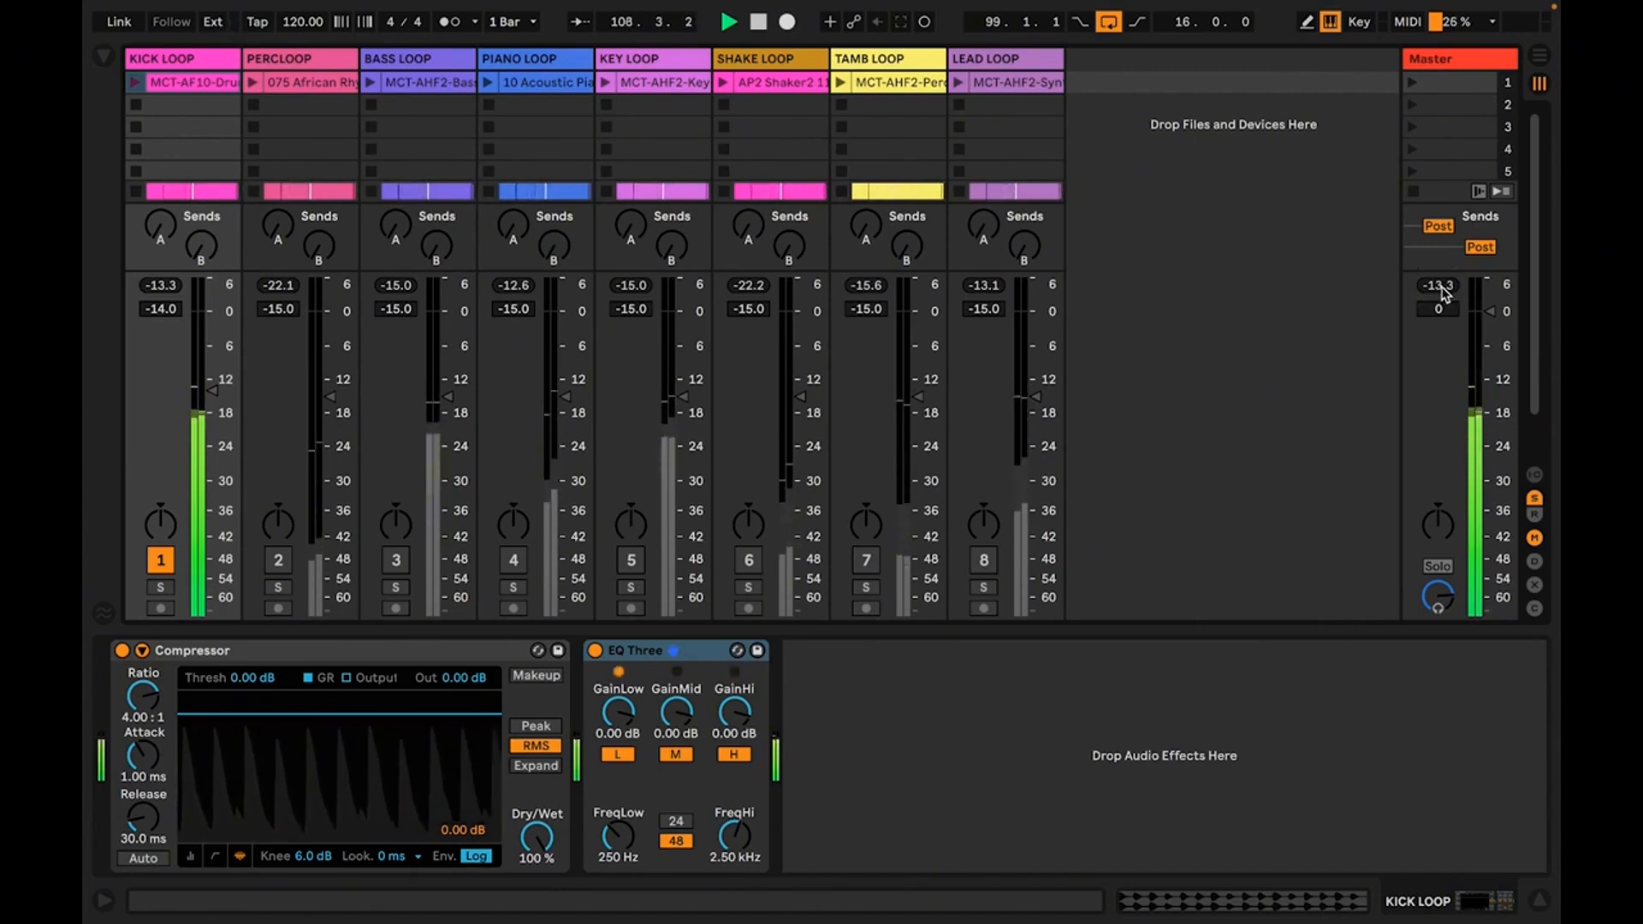
pyautogui.press('space')
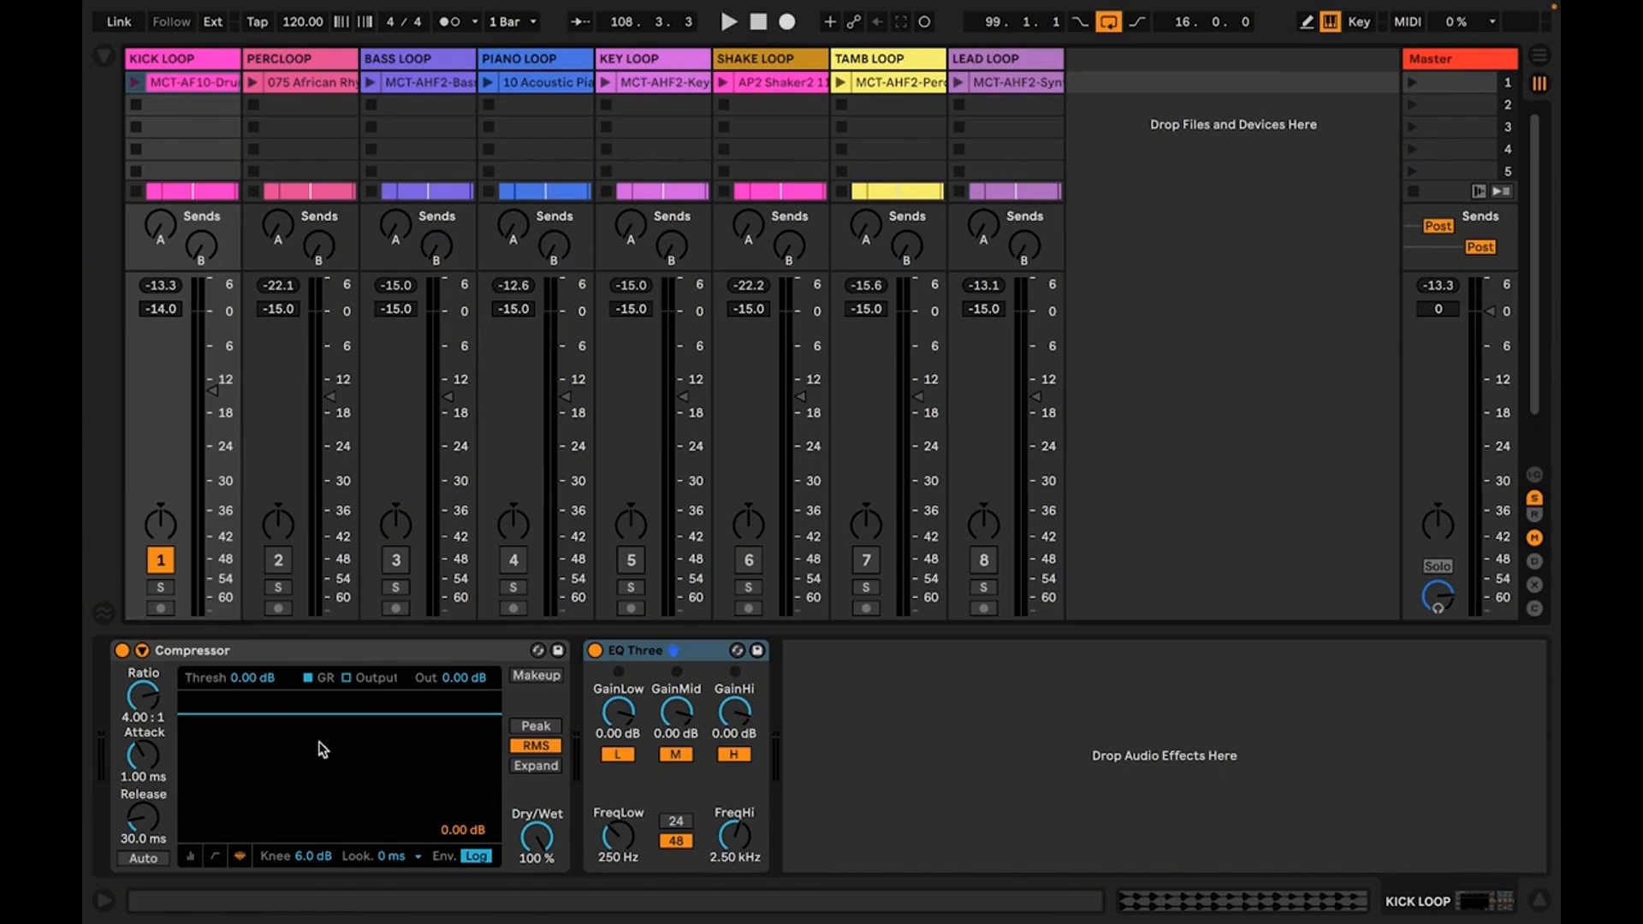
# Turn off the Compressor and EQ Three on KICK LOOP and restart playback.
pyautogui.click(123, 650)
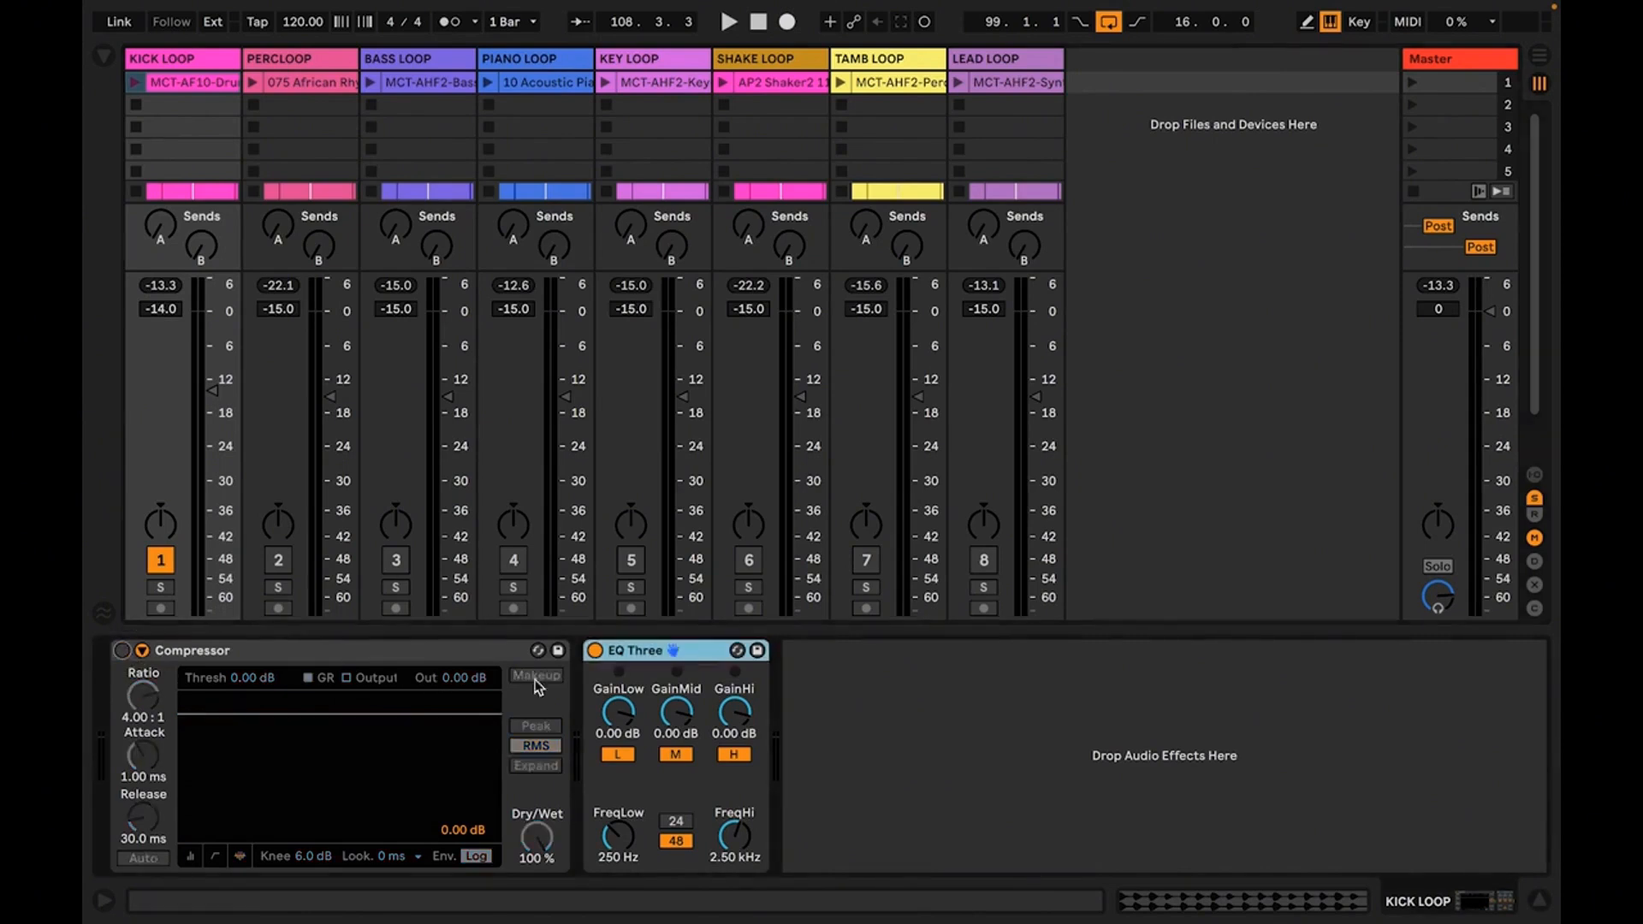
pyautogui.click(596, 651)
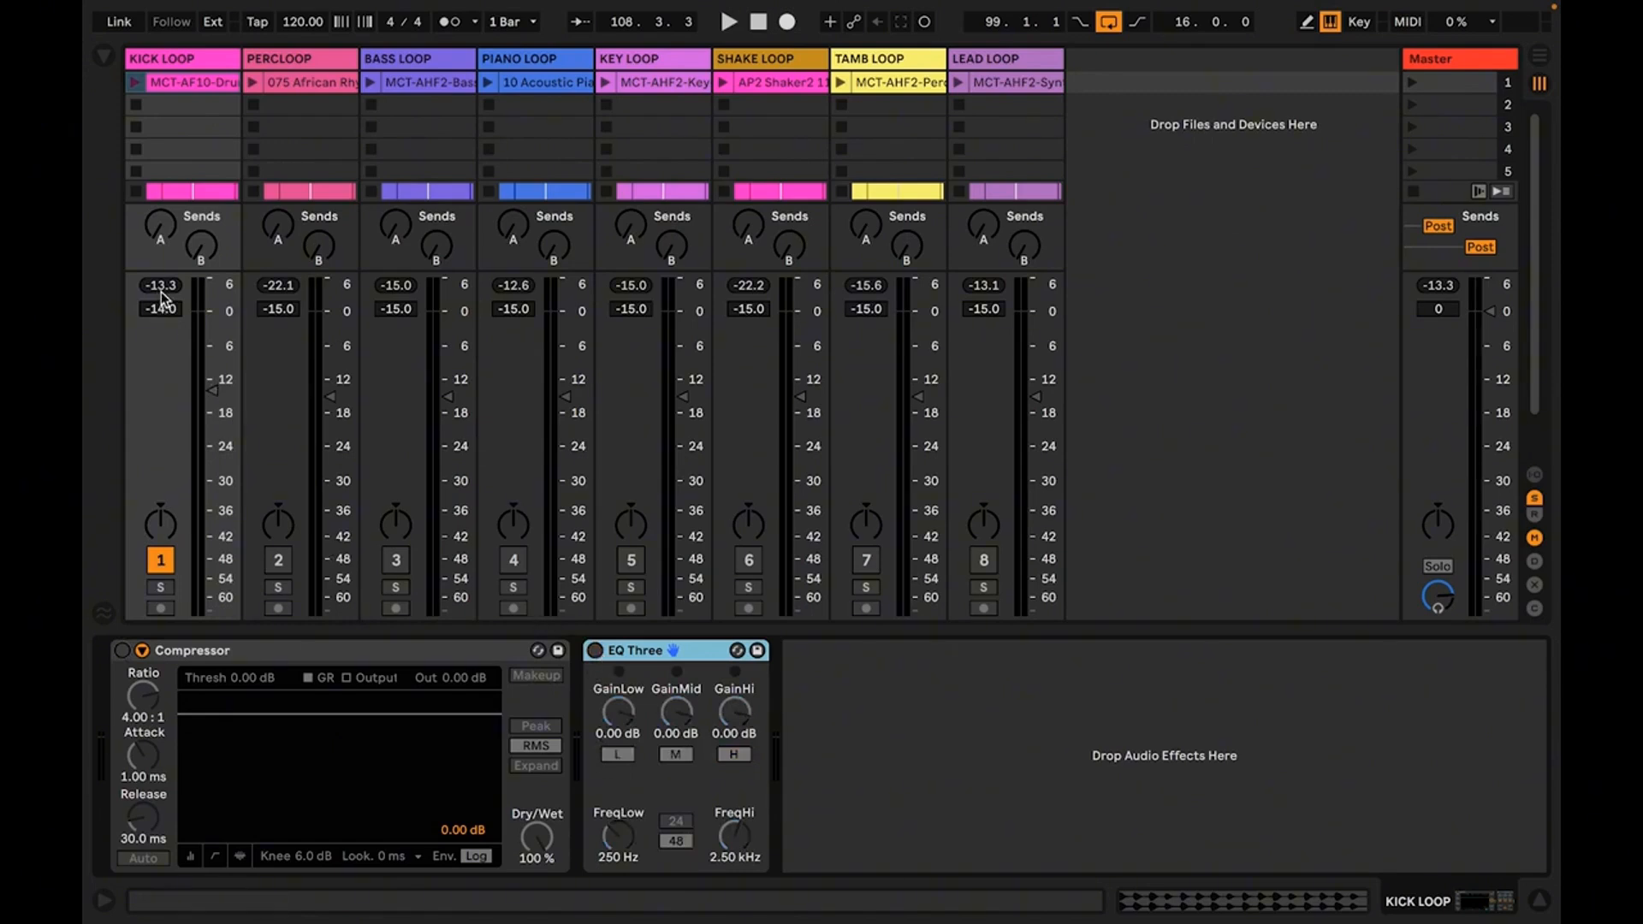
pyautogui.press('space')
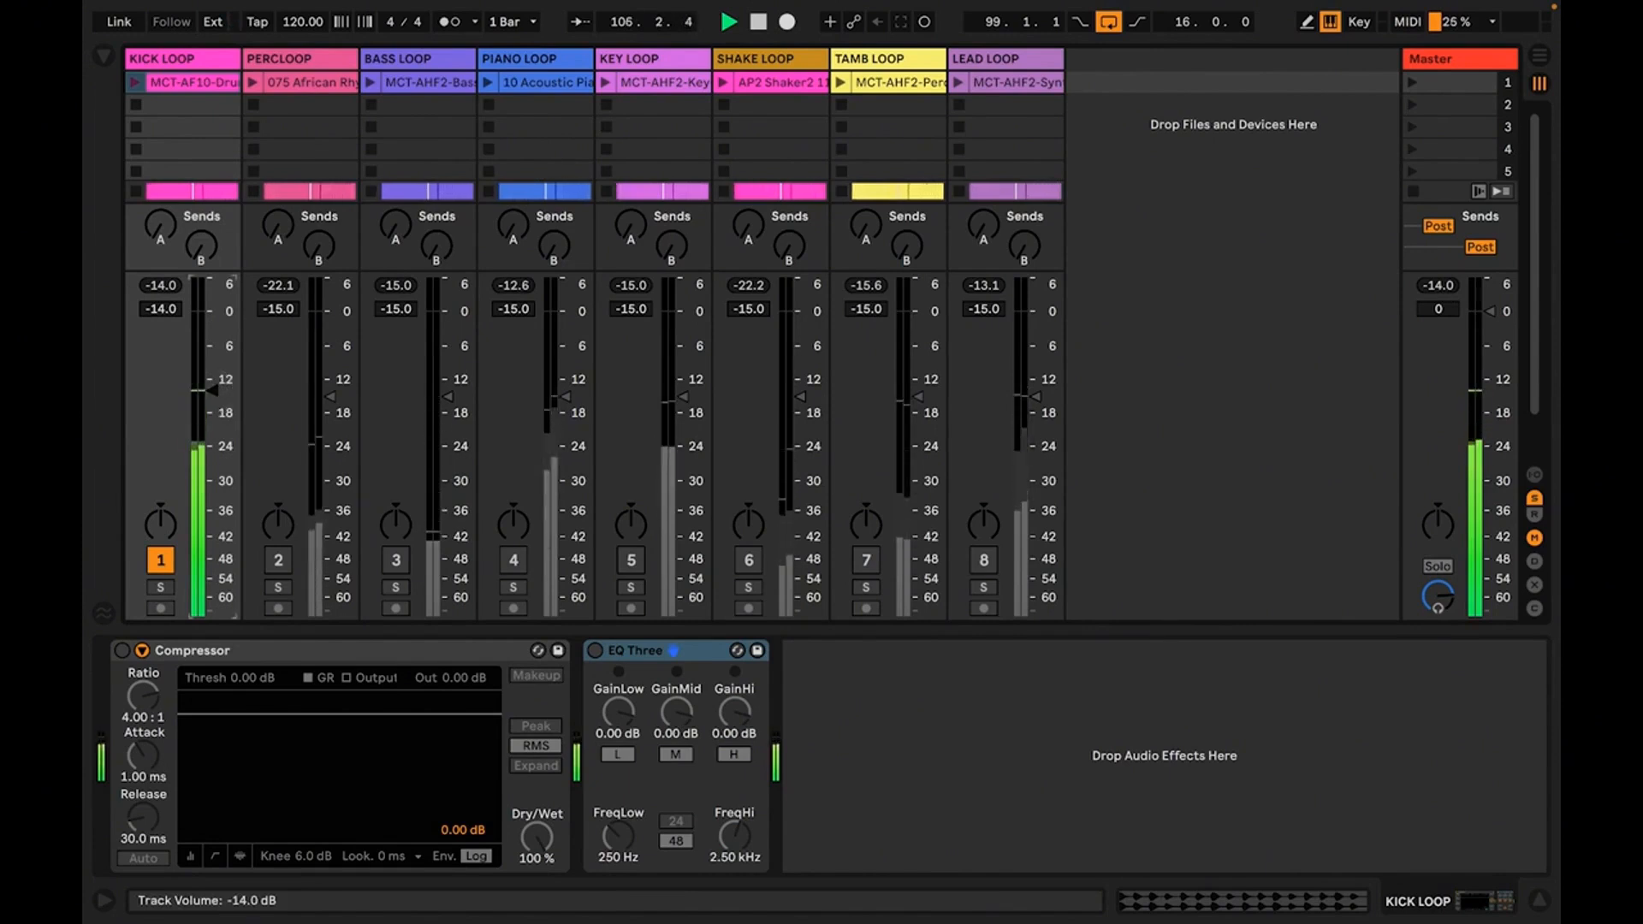
# Raise the KICK LOOP volume in stages through -13.3 dB and -12.0 dB to -9.0 dB, resetting its peak level along the way.
pyautogui.moveTo(211, 391); pyautogui.dragTo(212, 387)
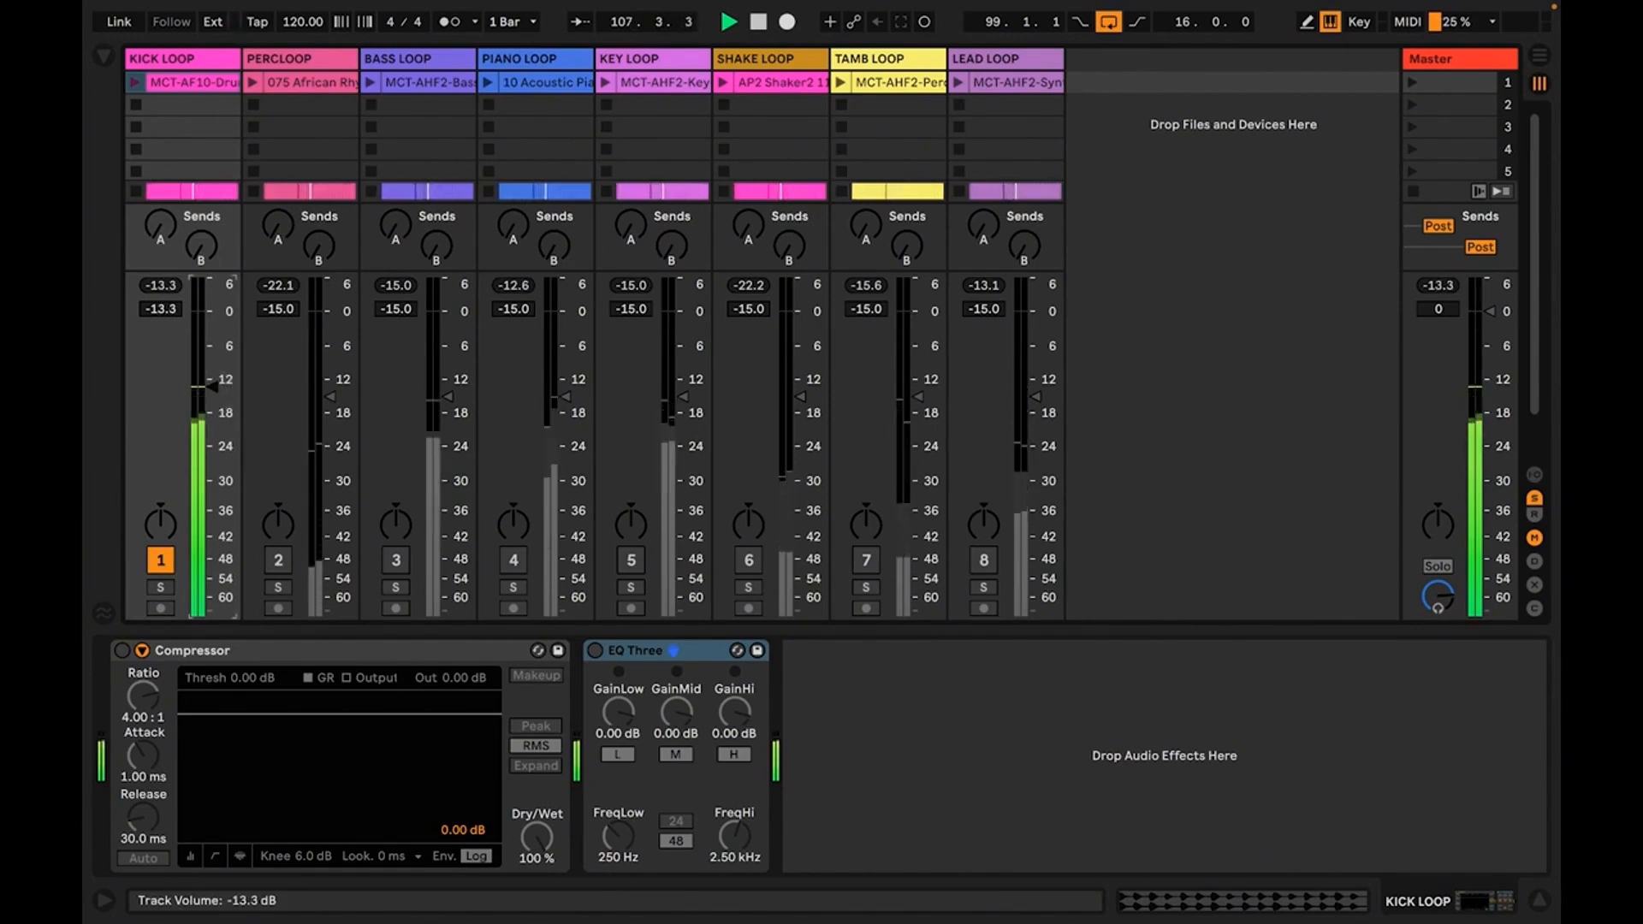
pyautogui.click(162, 288)
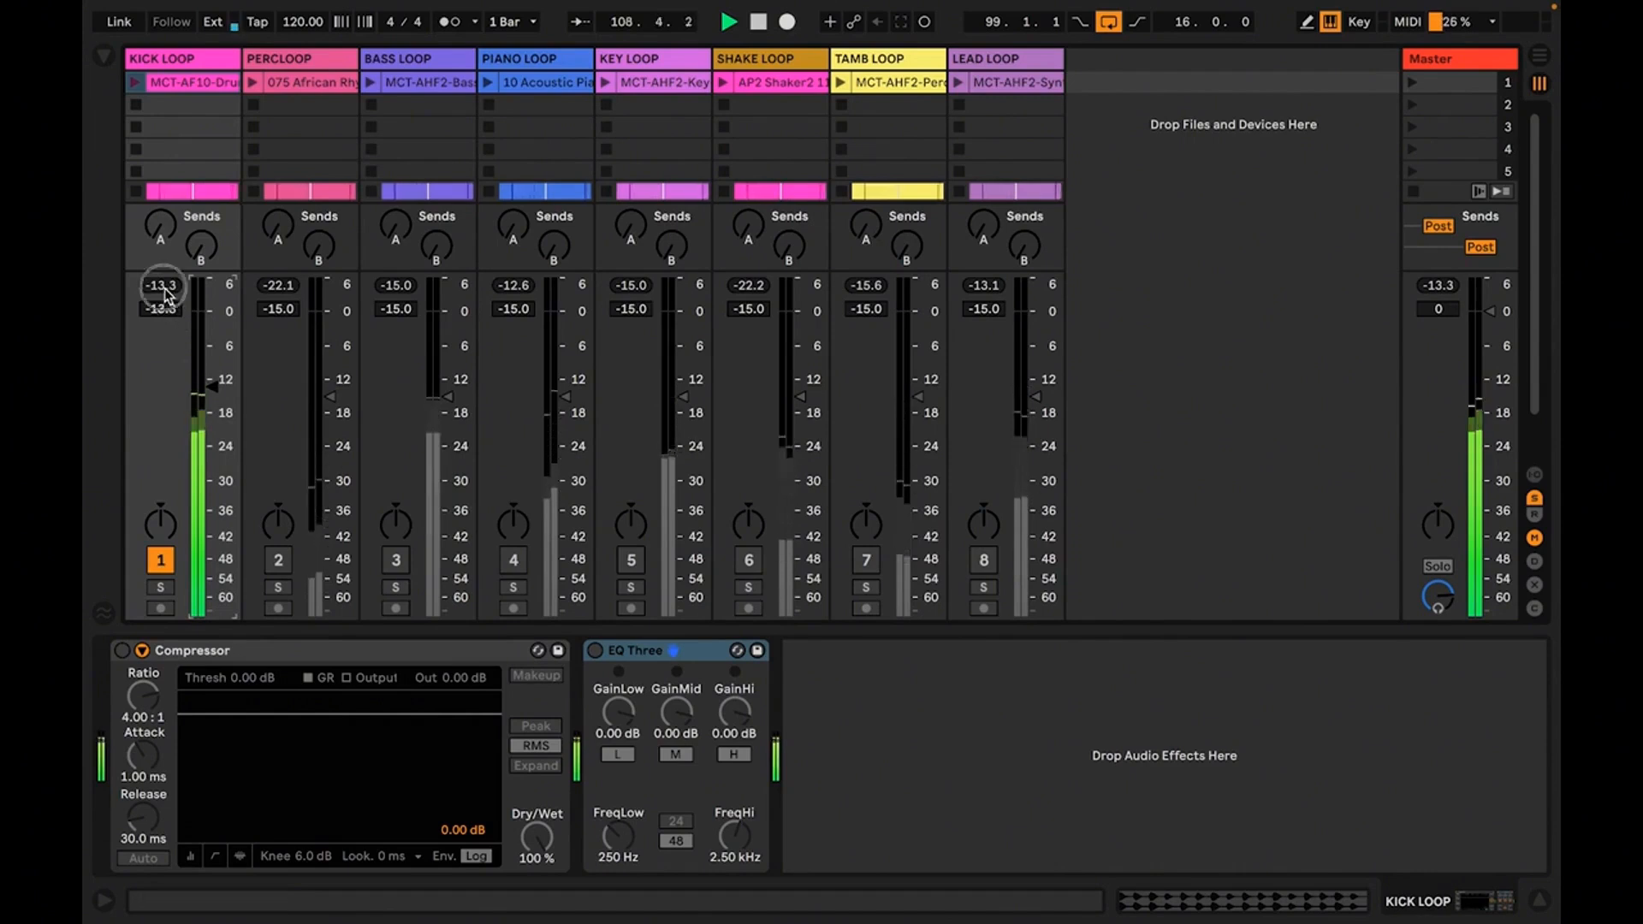
pyautogui.click(163, 287)
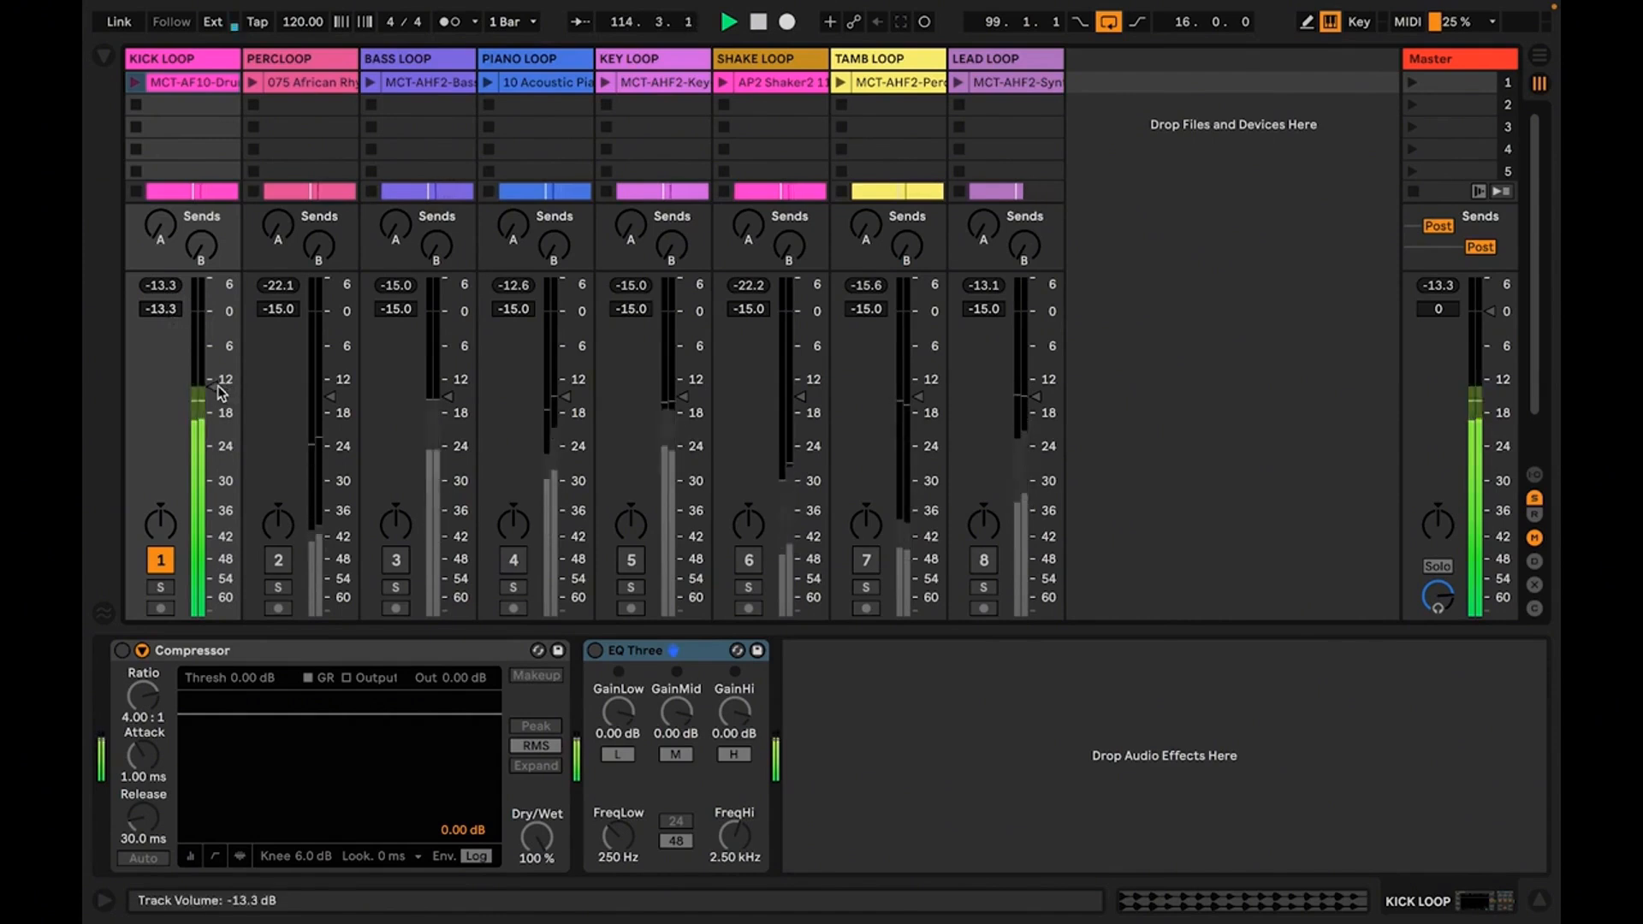
pyautogui.moveTo(212, 387); pyautogui.dragTo(212, 380)
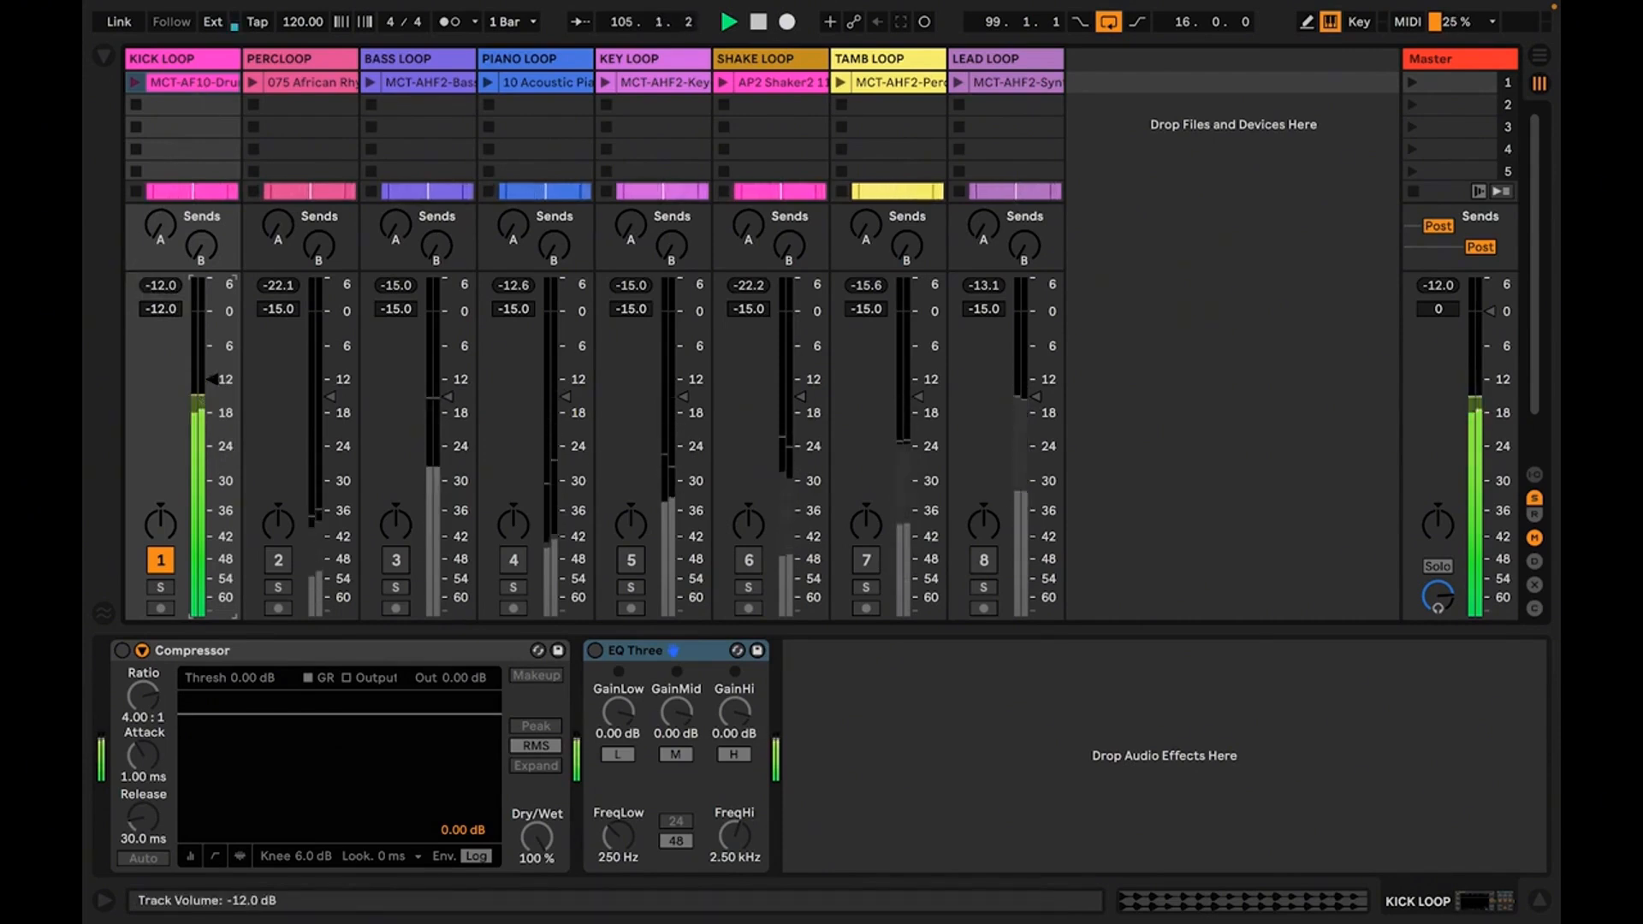
pyautogui.moveTo(202, 379); pyautogui.dragTo(211, 362)
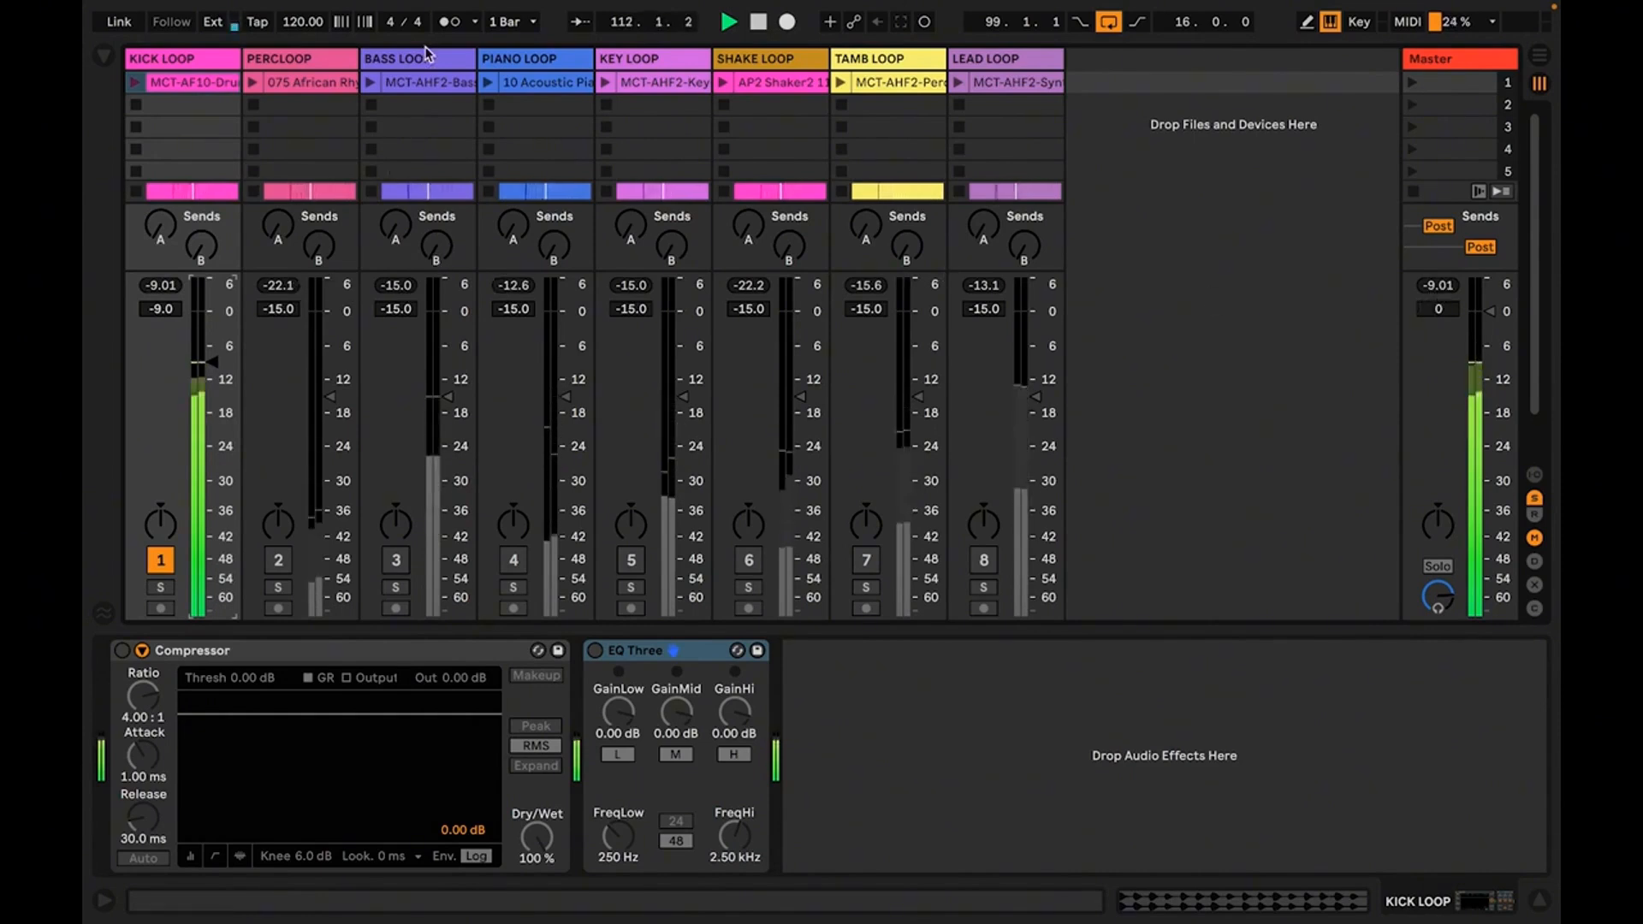
# Move the BASS LOOP track directly after KICK LOOP and activate it.
pyautogui.click(374, 59)
pyautogui.moveTo(376, 64); pyautogui.dragTo(264, 55)
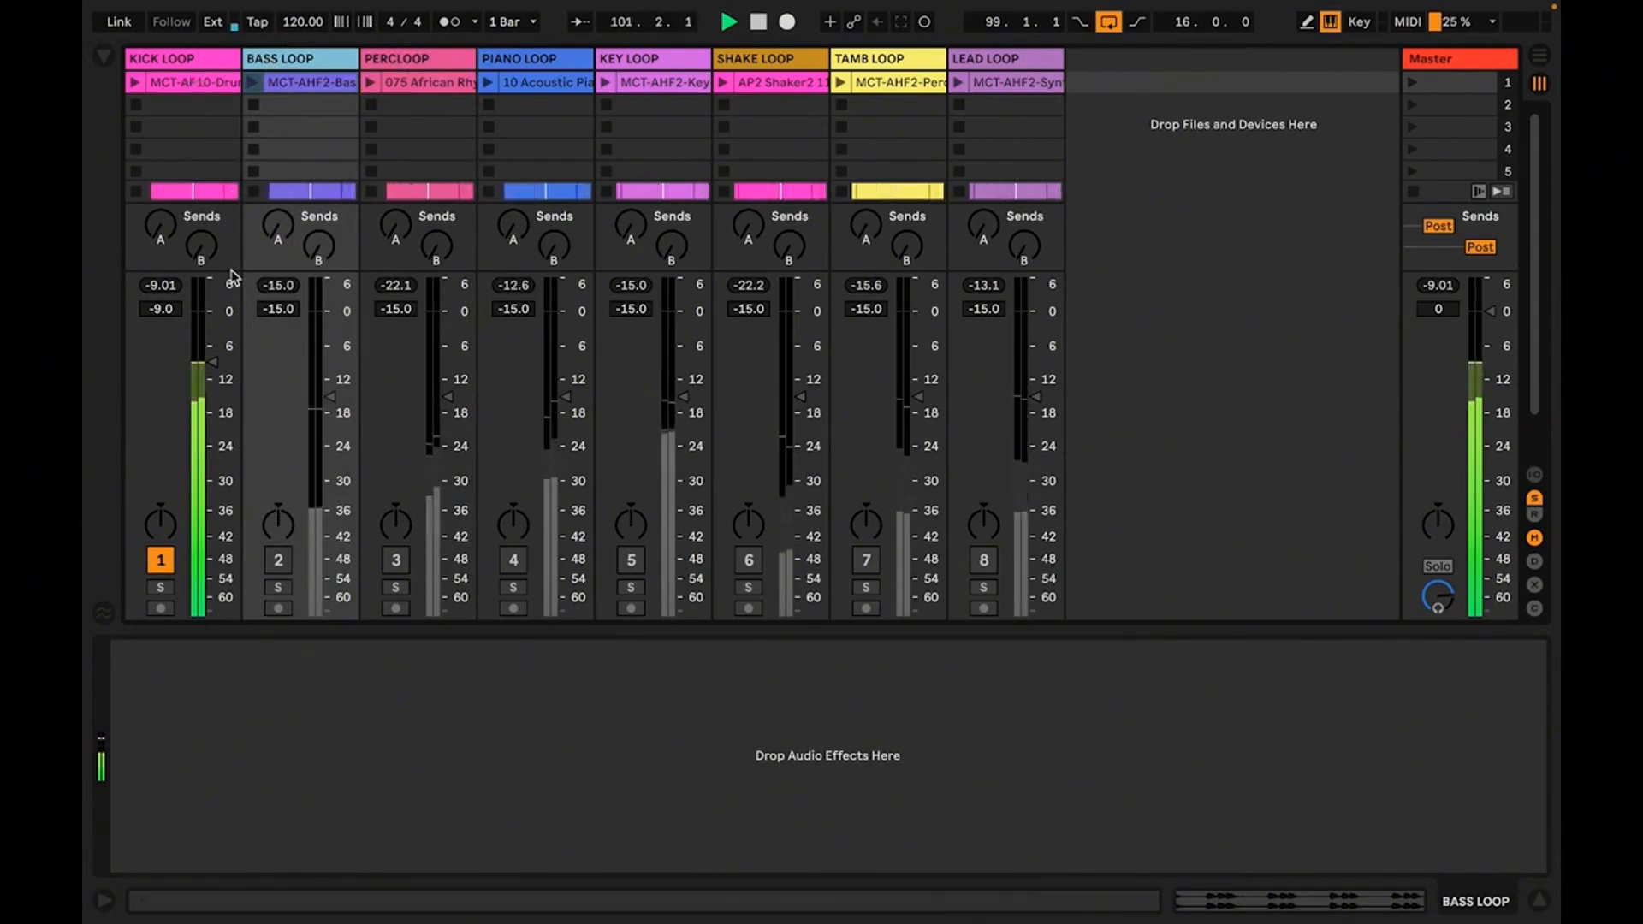
pyautogui.click(278, 561)
pyautogui.click(278, 561)
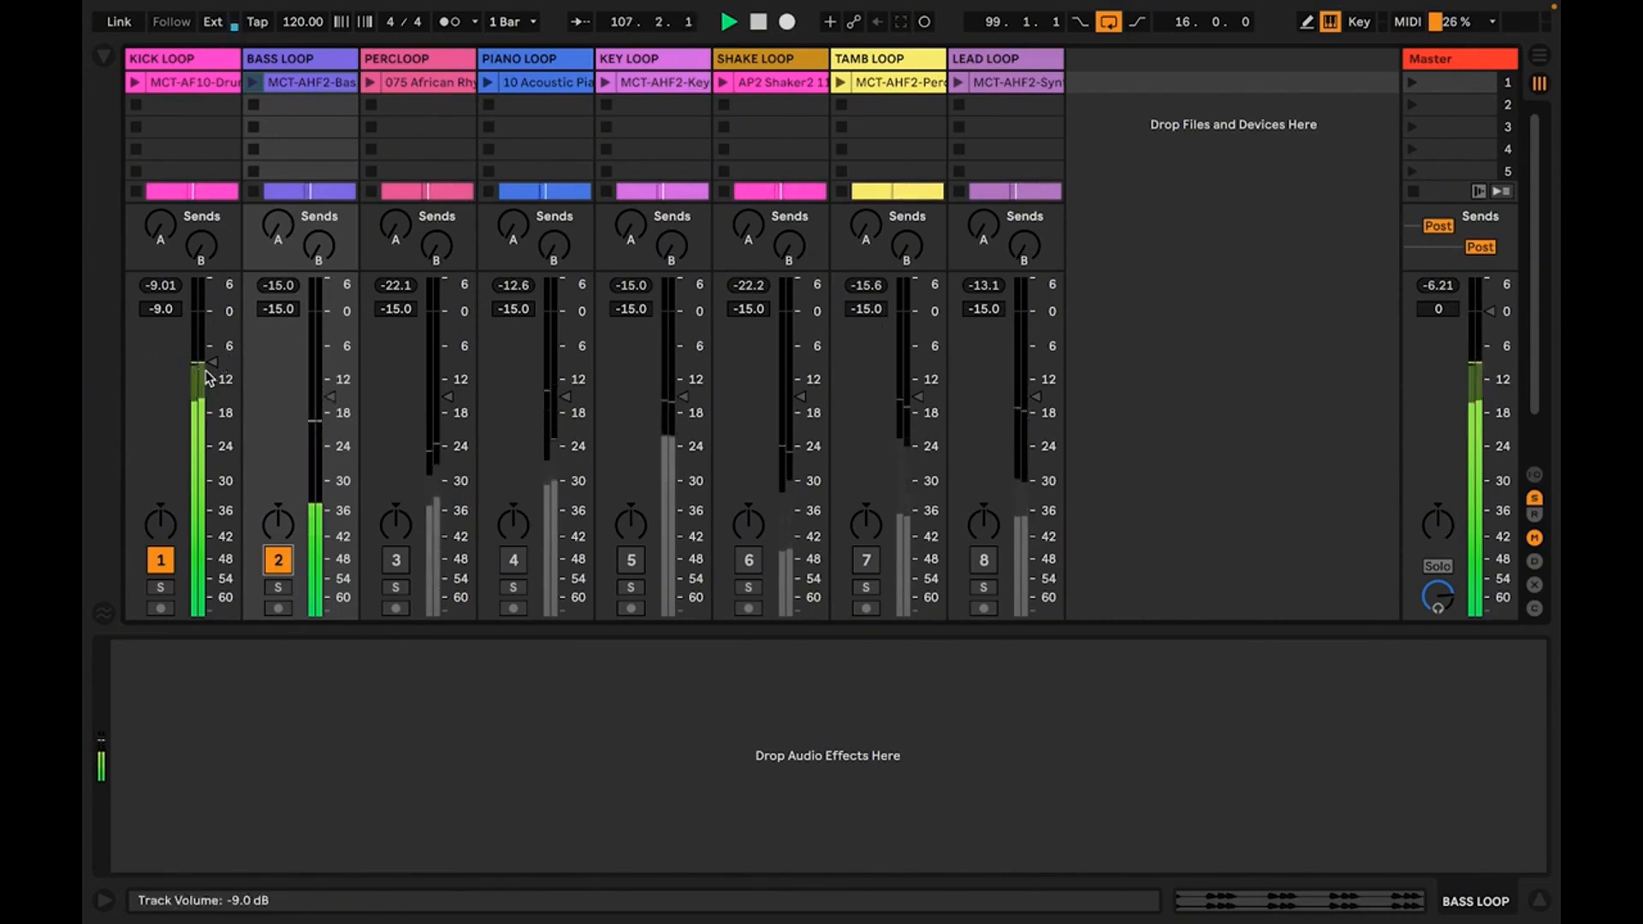
# Set KICK LOOP to -10.3 dB and BASS LOOP to -14.4 dB, resetting the Master peak level after each change, and stop playback.
pyautogui.moveTo(211, 361); pyautogui.dragTo(211, 371)
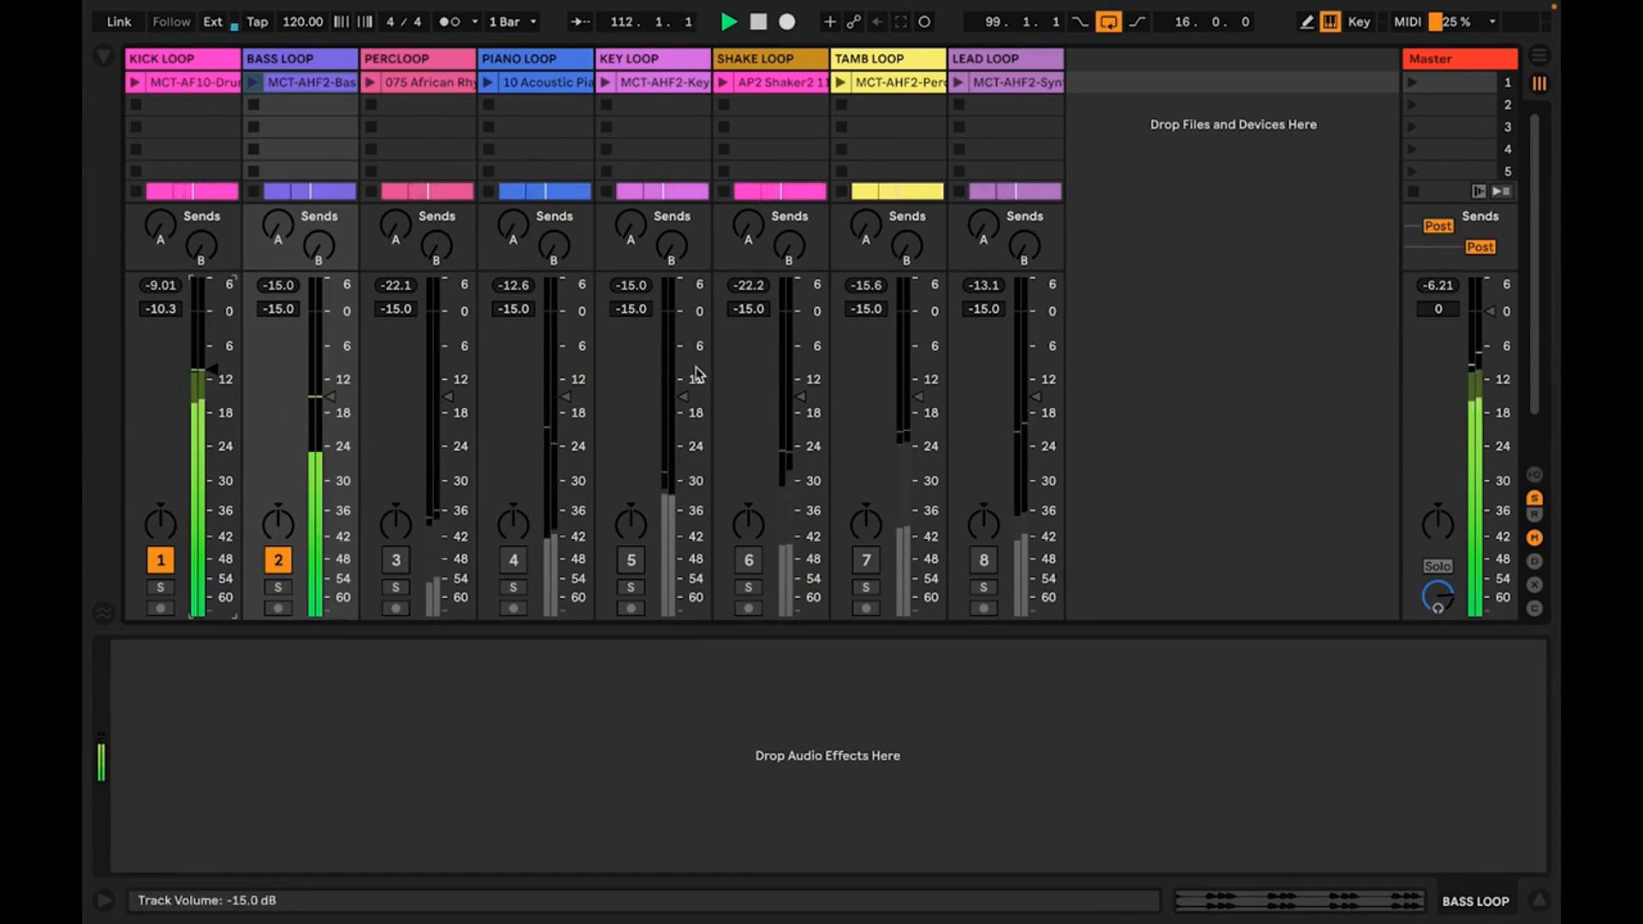
pyautogui.click(1449, 287)
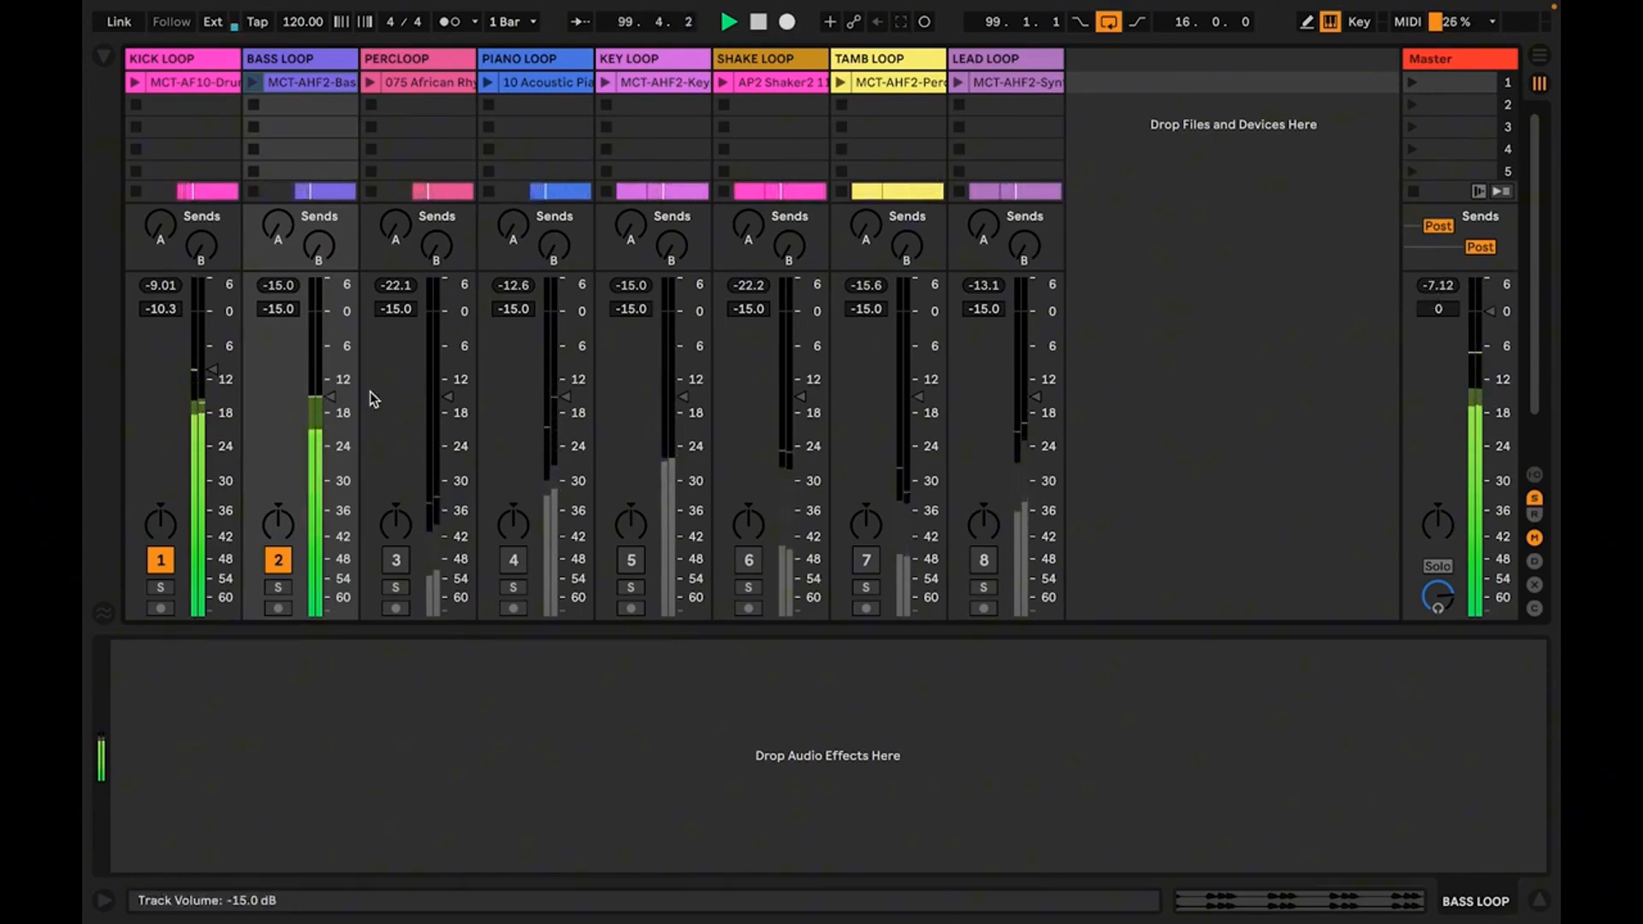
pyautogui.moveTo(330, 407); pyautogui.dragTo(330, 383)
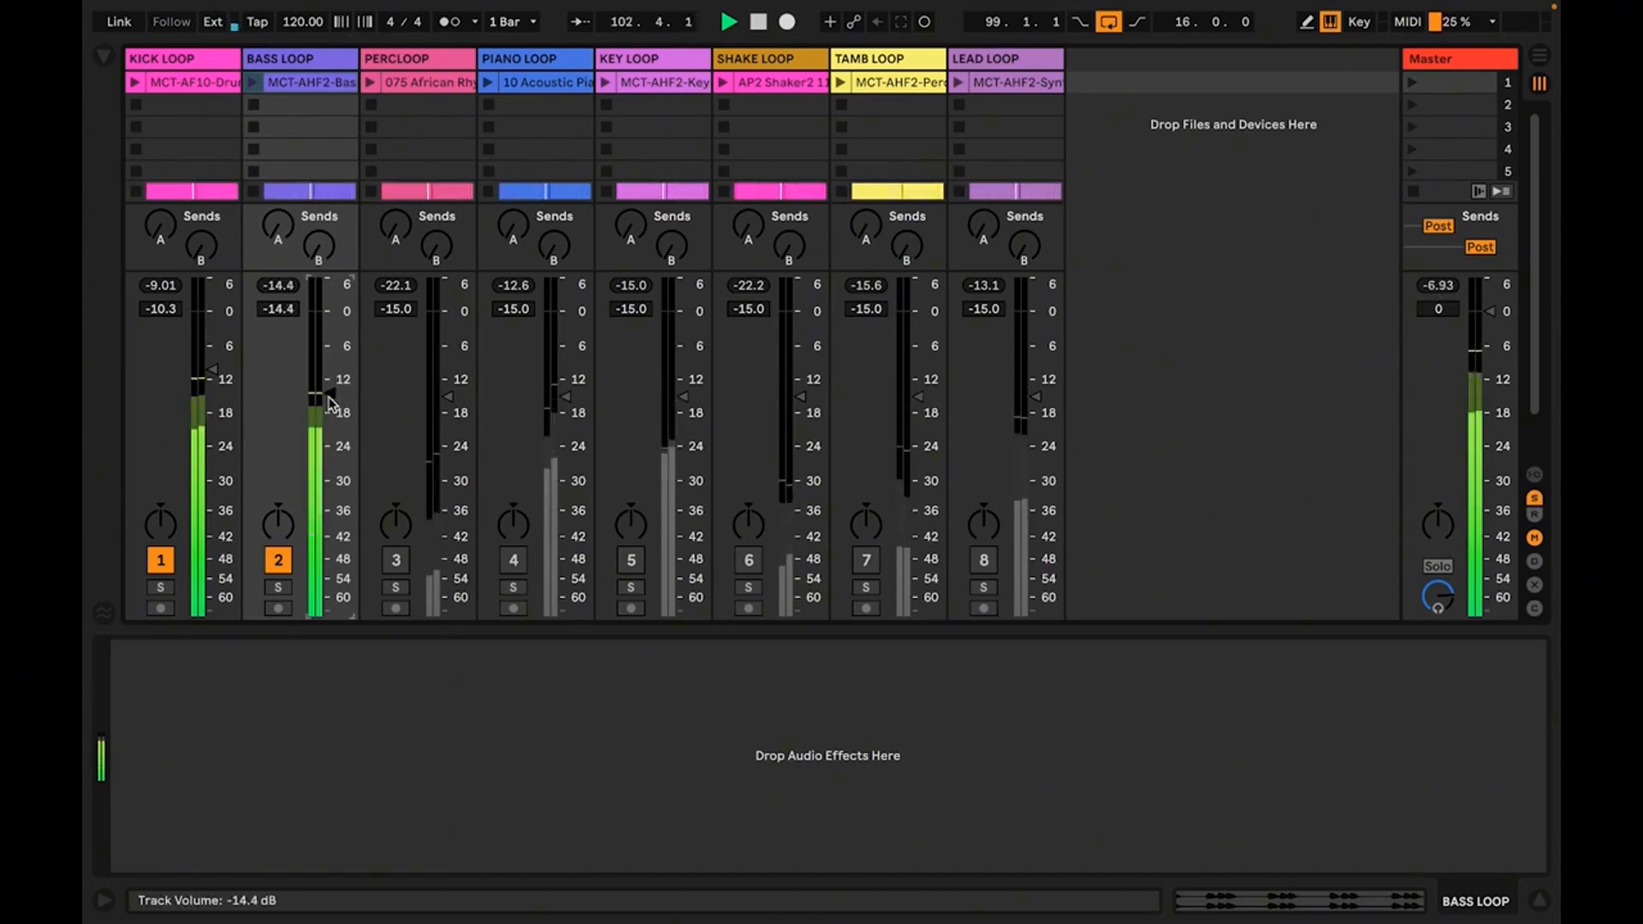
pyautogui.click(1445, 285)
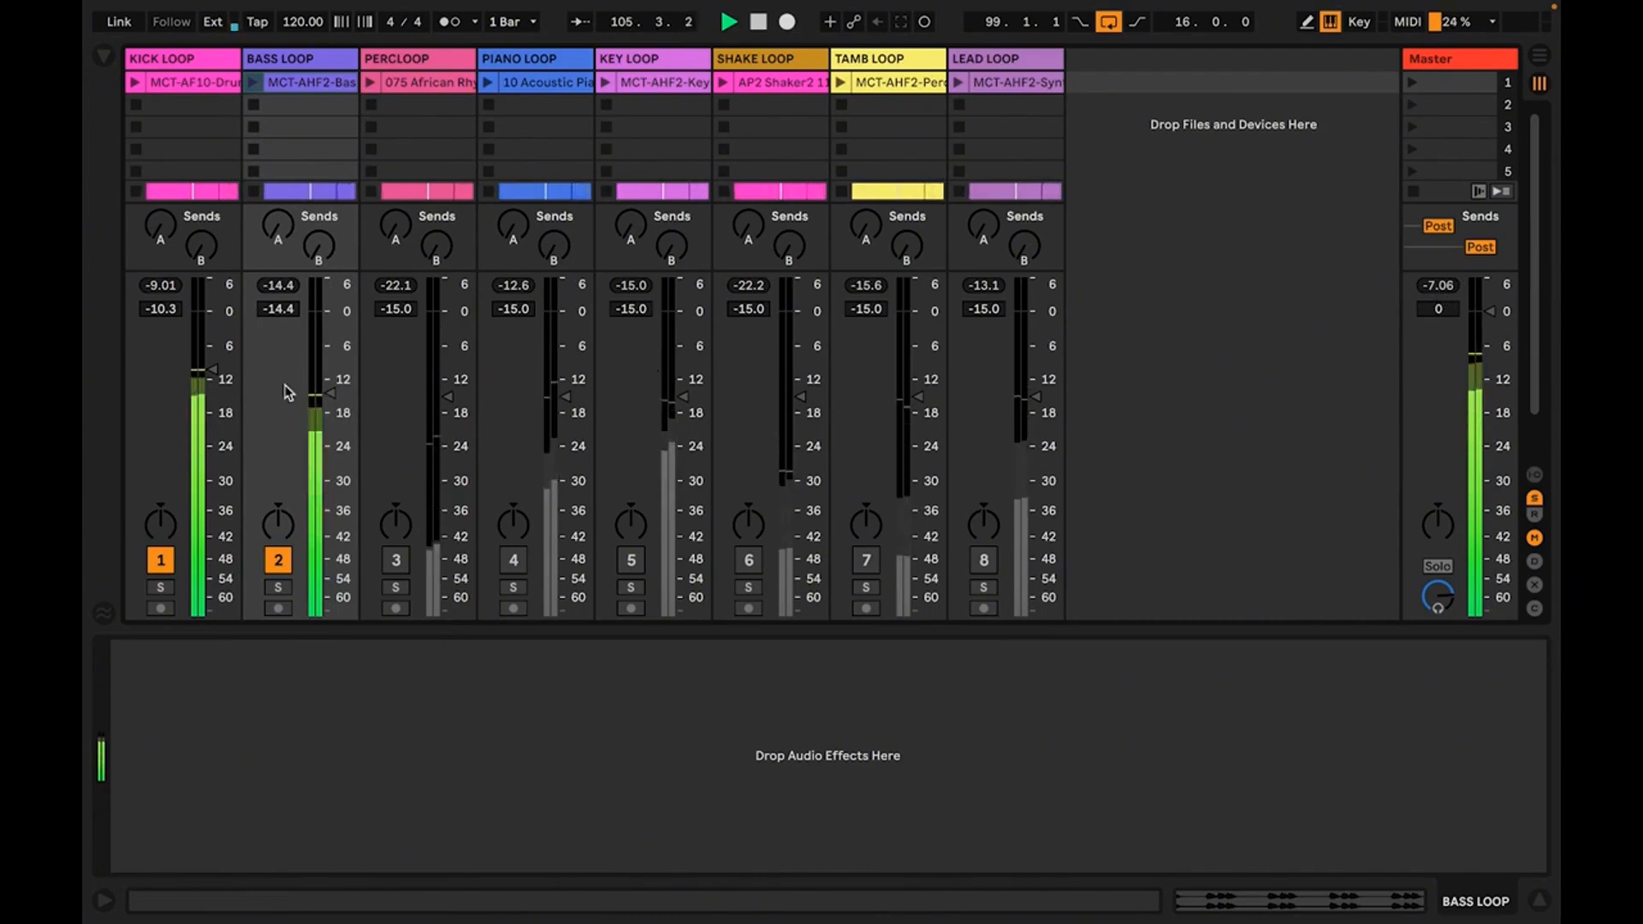
pyautogui.press('space')
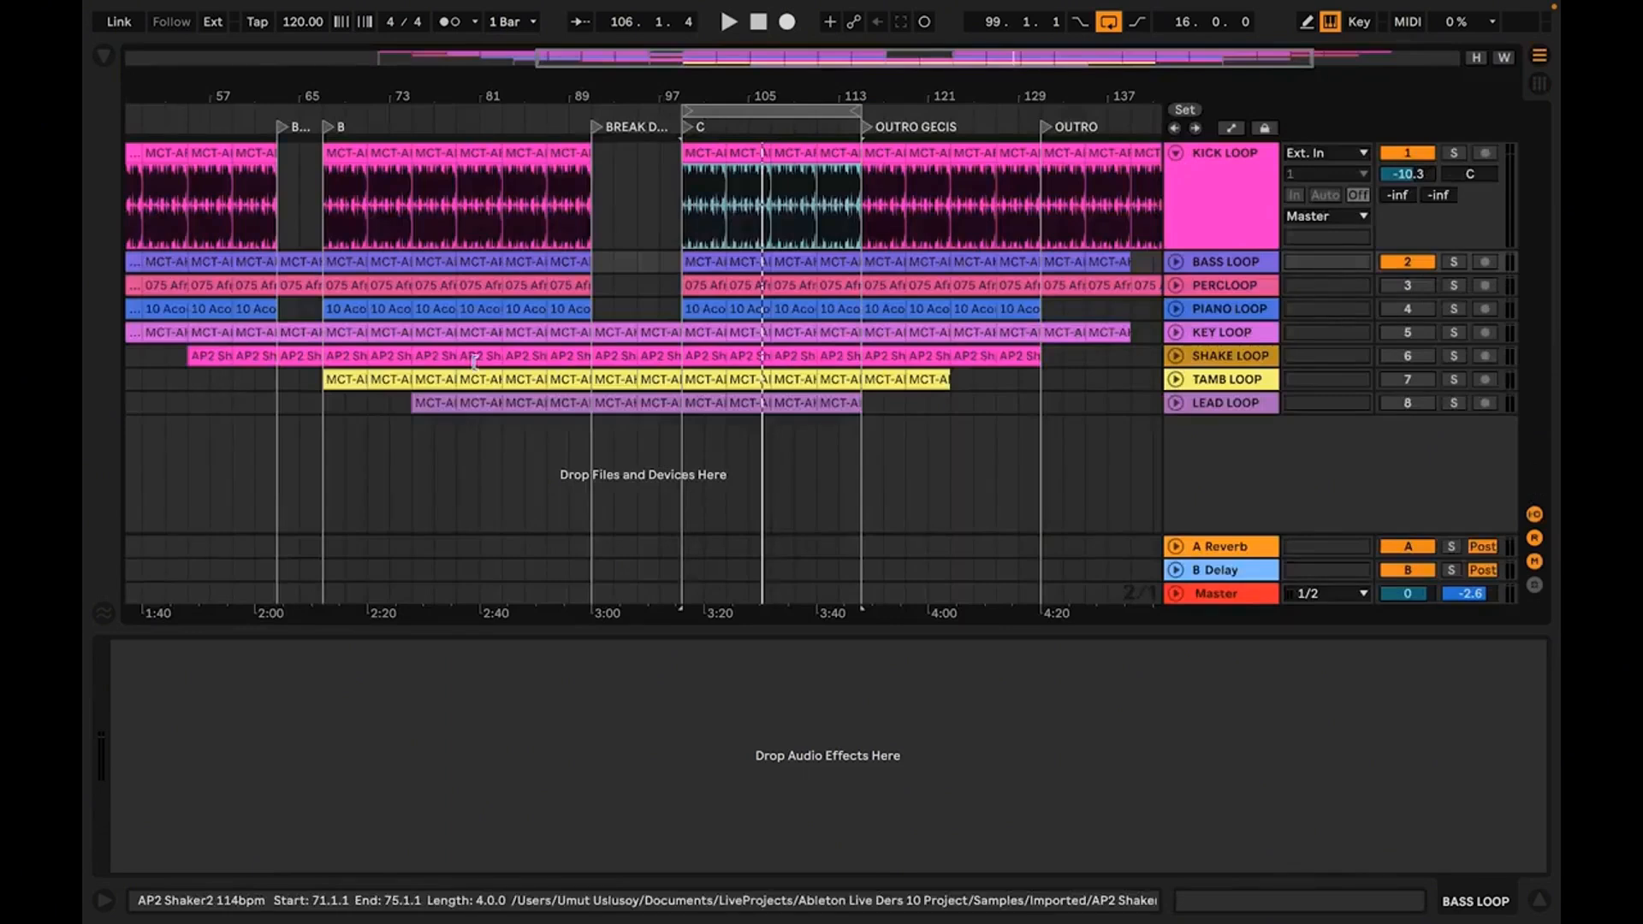
# Examine the start of the KICK LOOP waveform at bar 99 in Arrangement View and play it briefly.
pyautogui.moveTo(704, 92)
pyautogui.mouseDown()
pyautogui.moveTo(703, 193)
pyautogui.moveTo(664, 88)
pyautogui.moveTo(589, 103)
pyautogui.moveTo(589, 154)
pyautogui.moveTo(596, 95)
pyautogui.moveTo(642, 103)
pyautogui.moveTo(623, 87)
pyautogui.mouseUp()
pyautogui.moveTo(919, 81)
pyautogui.mouseDown()
pyautogui.moveTo(921, 106)
pyautogui.moveTo(917, 53)
pyautogui.mouseUp()
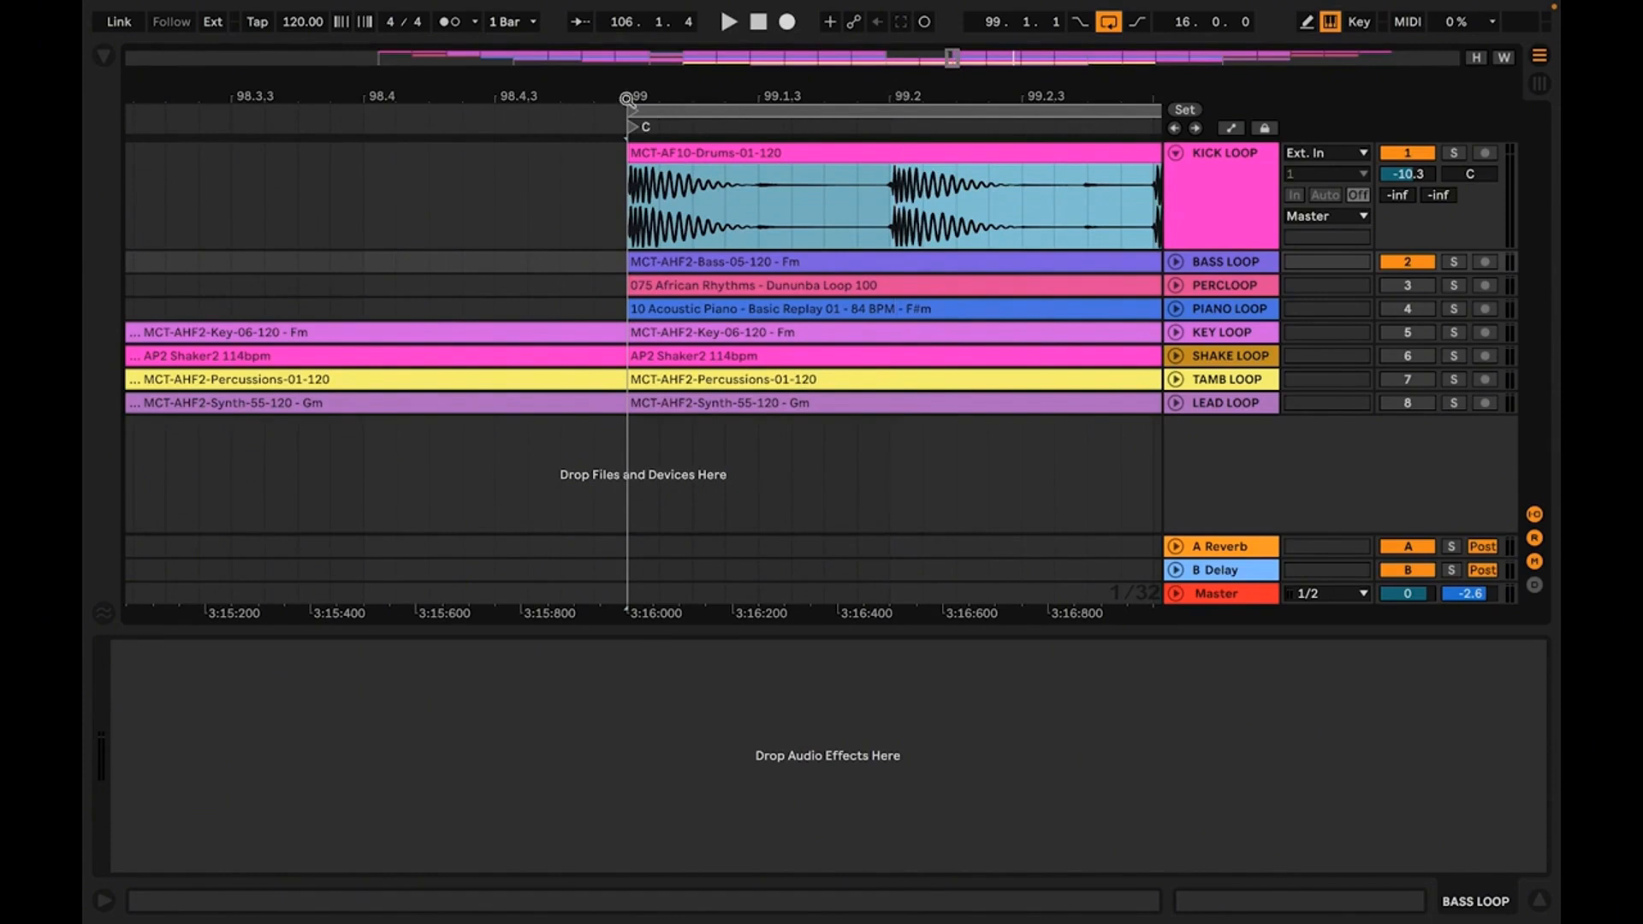
pyautogui.moveTo(629, 99); pyautogui.dragTo(655, 250)
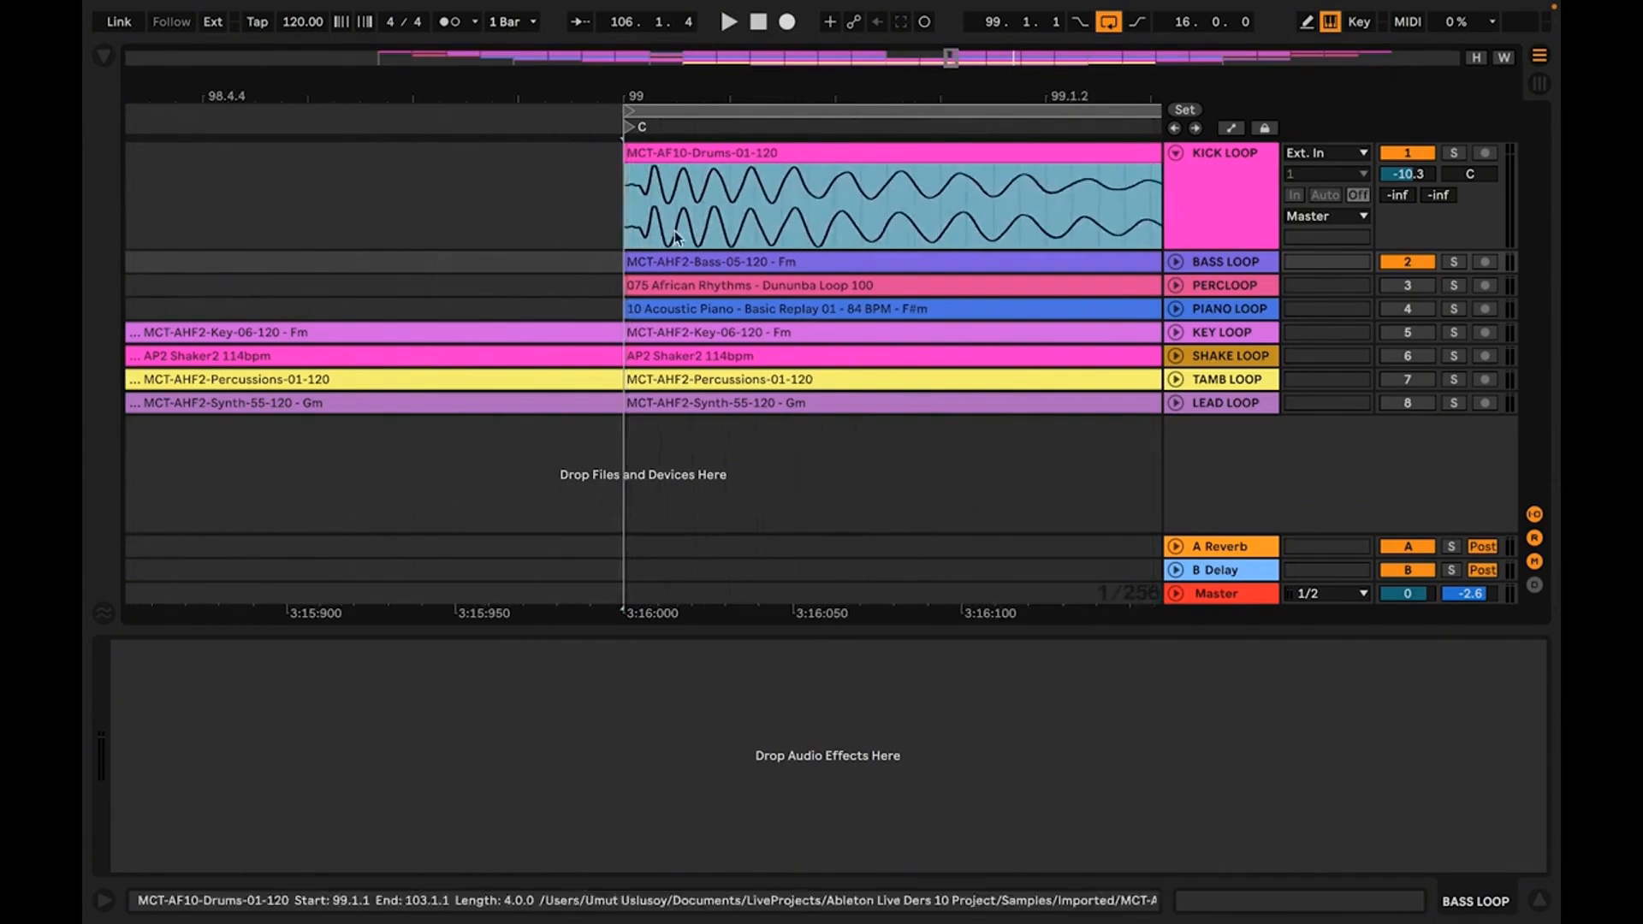
pyautogui.press('space')
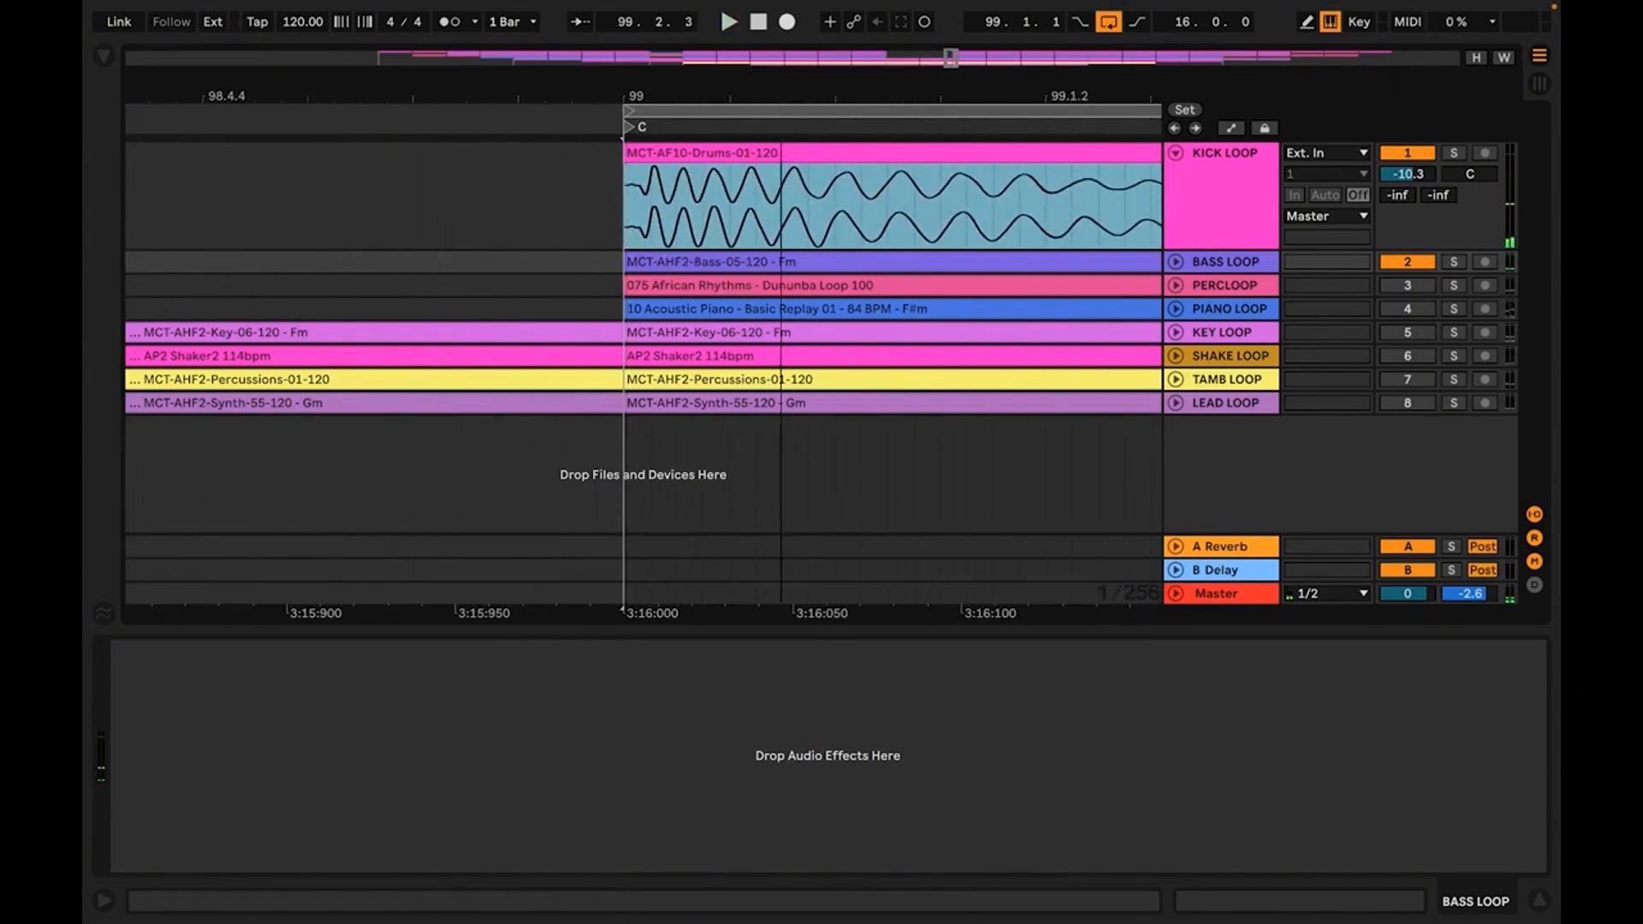
# Mark the attack of the first kick hit from 99.1.1, and mark its decaying tail up to 99.1.3.
pyautogui.scroll(-3, 782, 192)
pyautogui.click(741, 203)
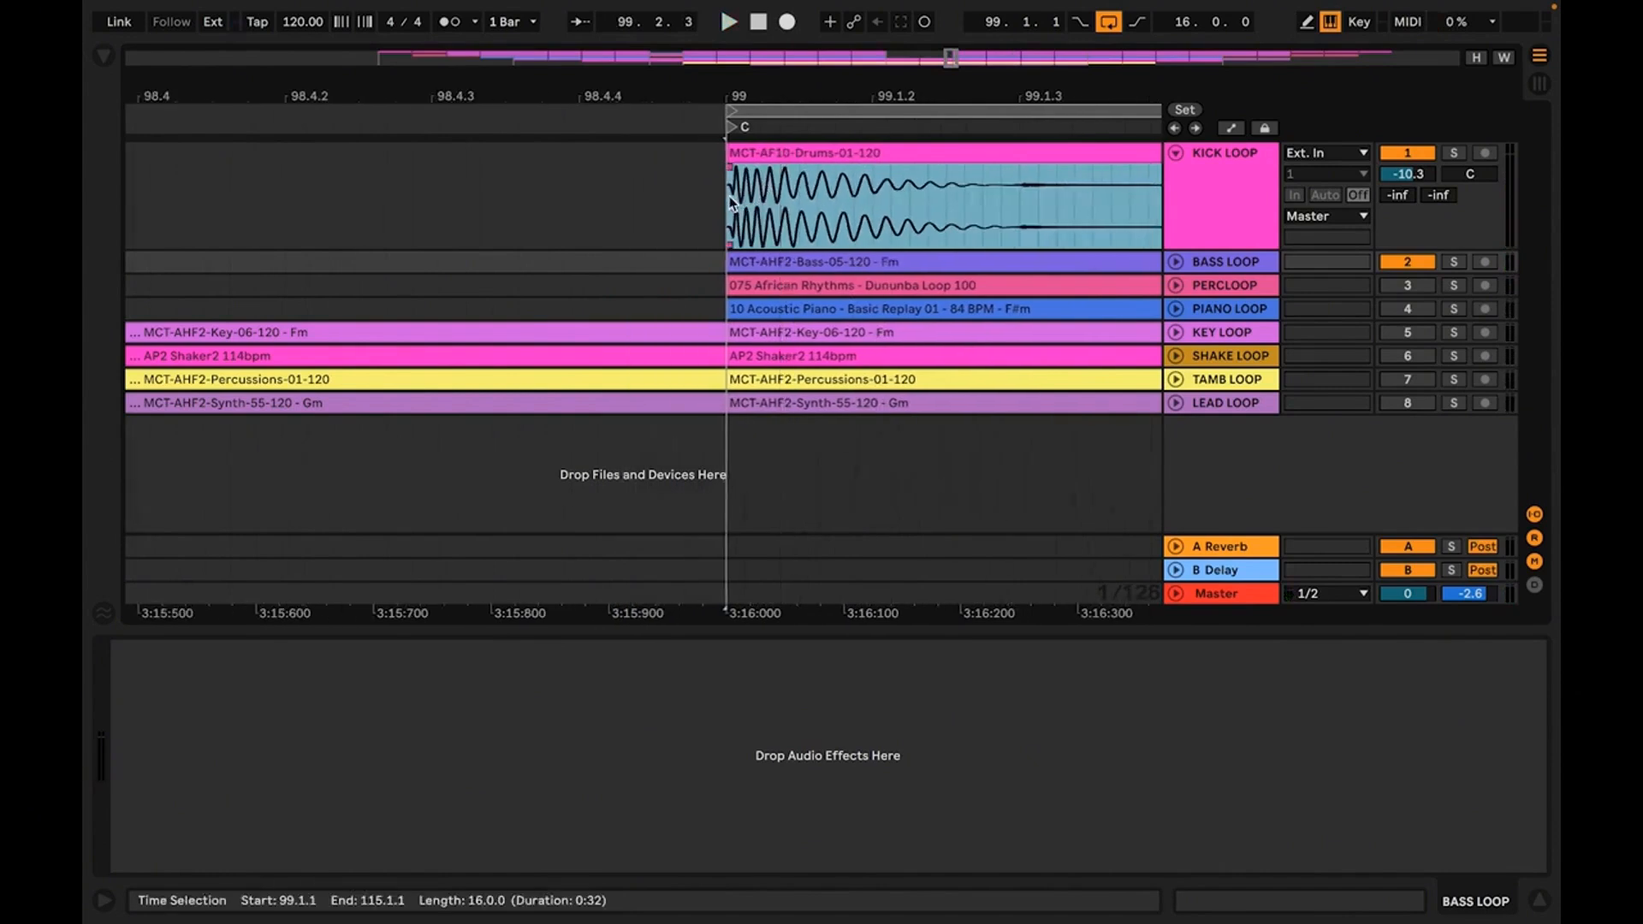
pyautogui.click(731, 202)
pyautogui.moveTo(732, 202); pyautogui.dragTo(783, 204)
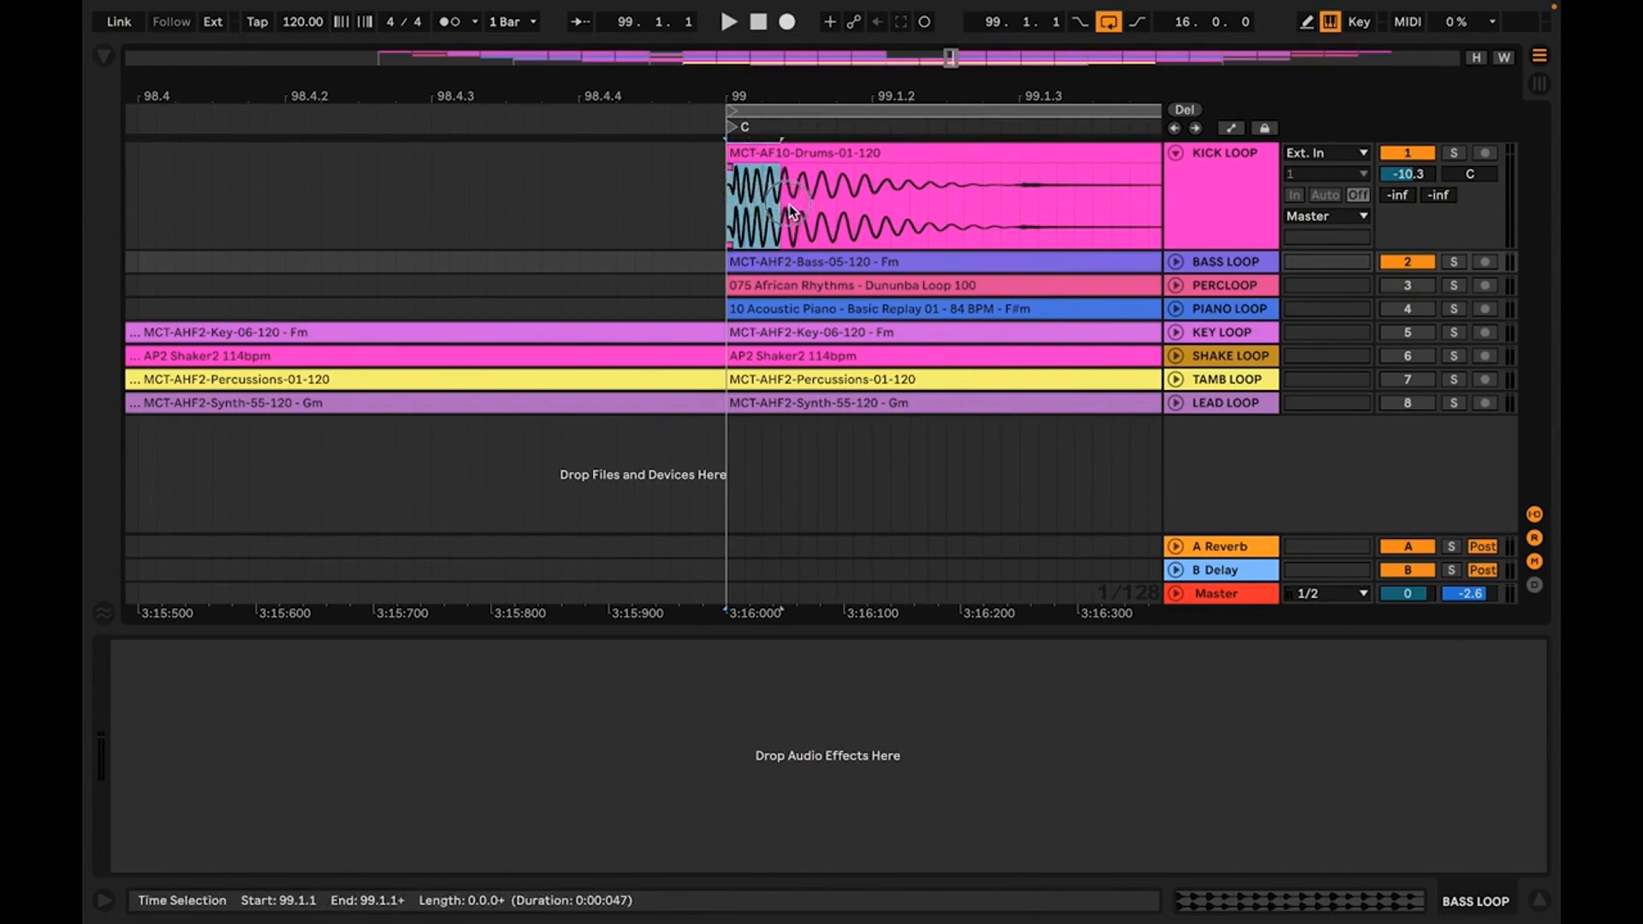
pyautogui.moveTo(791, 211); pyautogui.dragTo(800, 205)
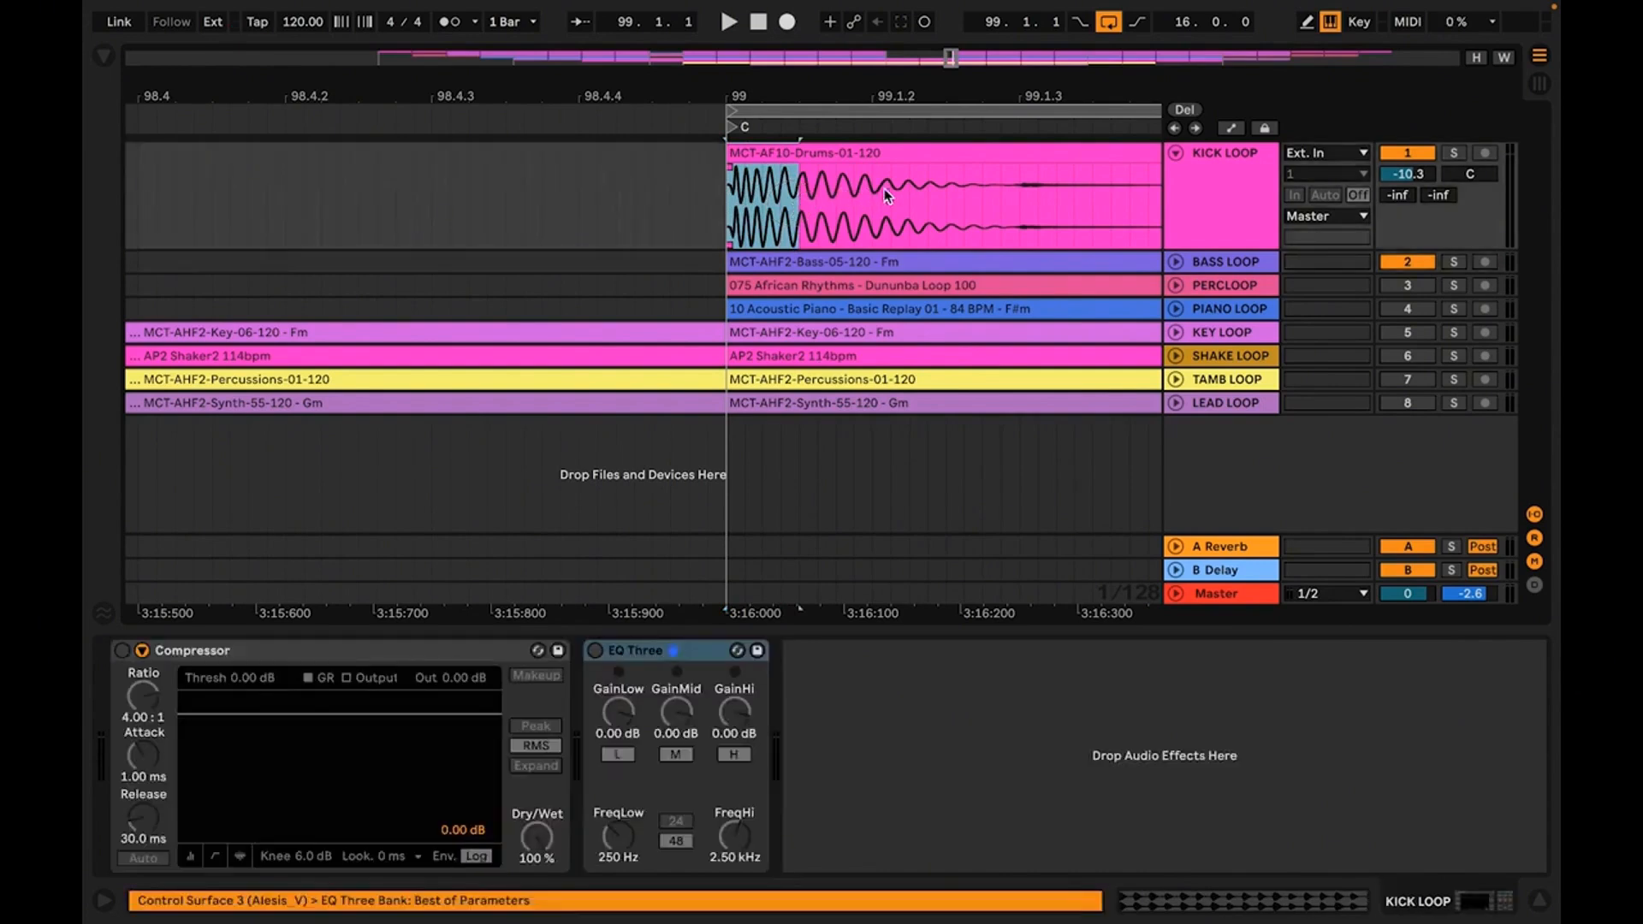
pyautogui.click(807, 220)
pyautogui.moveTo(807, 220); pyautogui.dragTo(1019, 209)
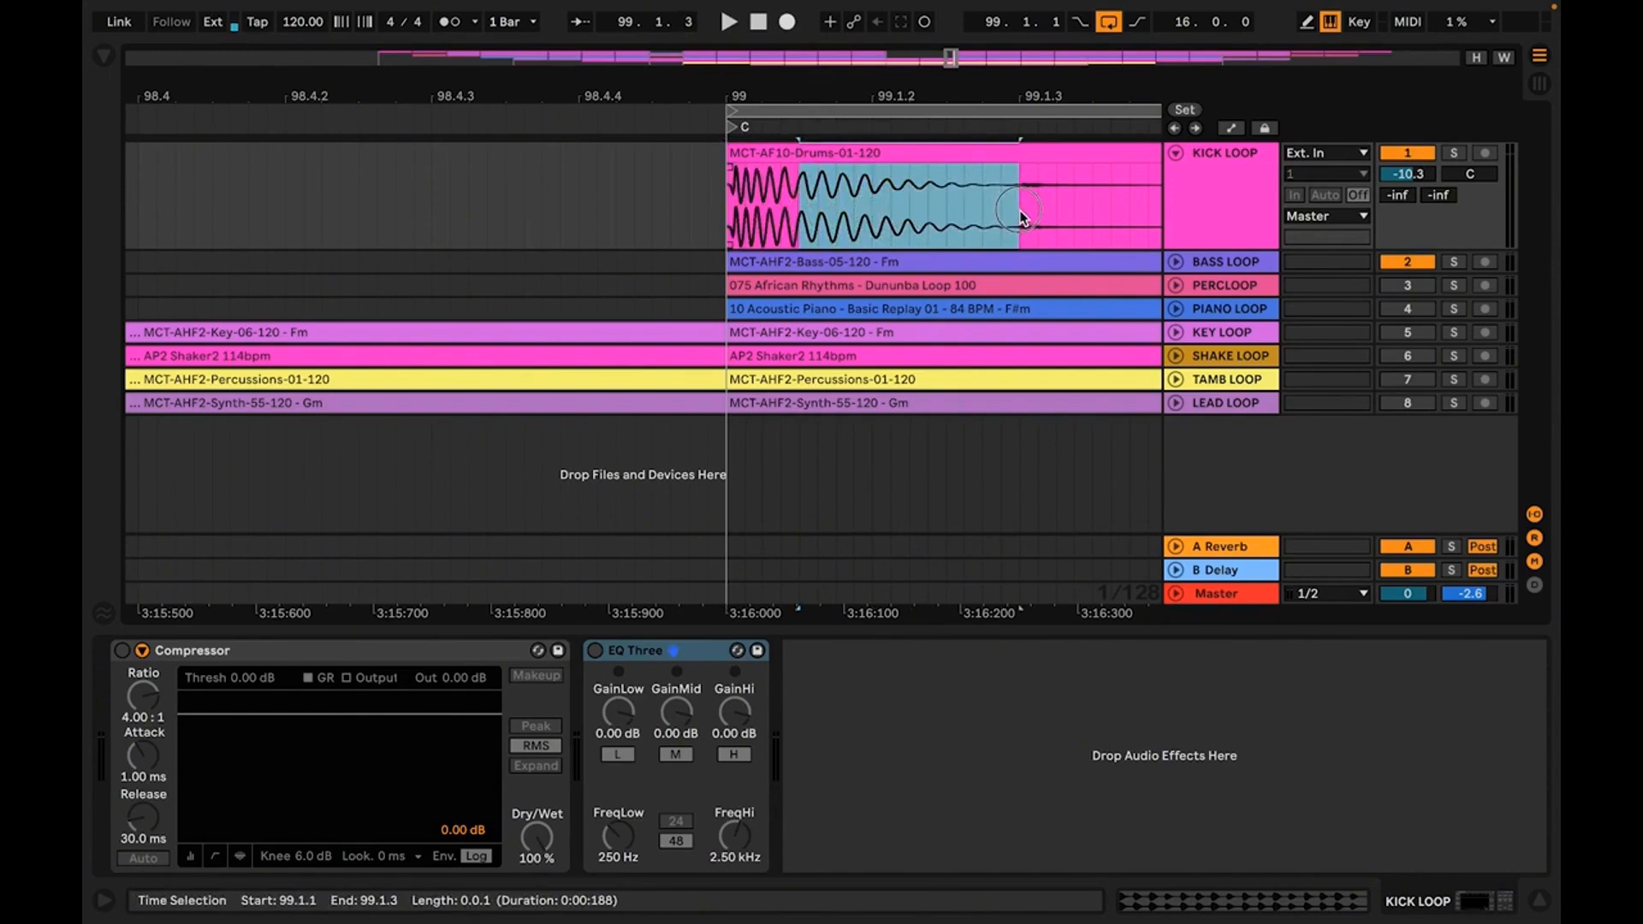
# Unfold the BASS LOOP track and select the tail of its first note at bar 99, about 156 ms long, for comparison with the kick.
pyautogui.click(1176, 262)
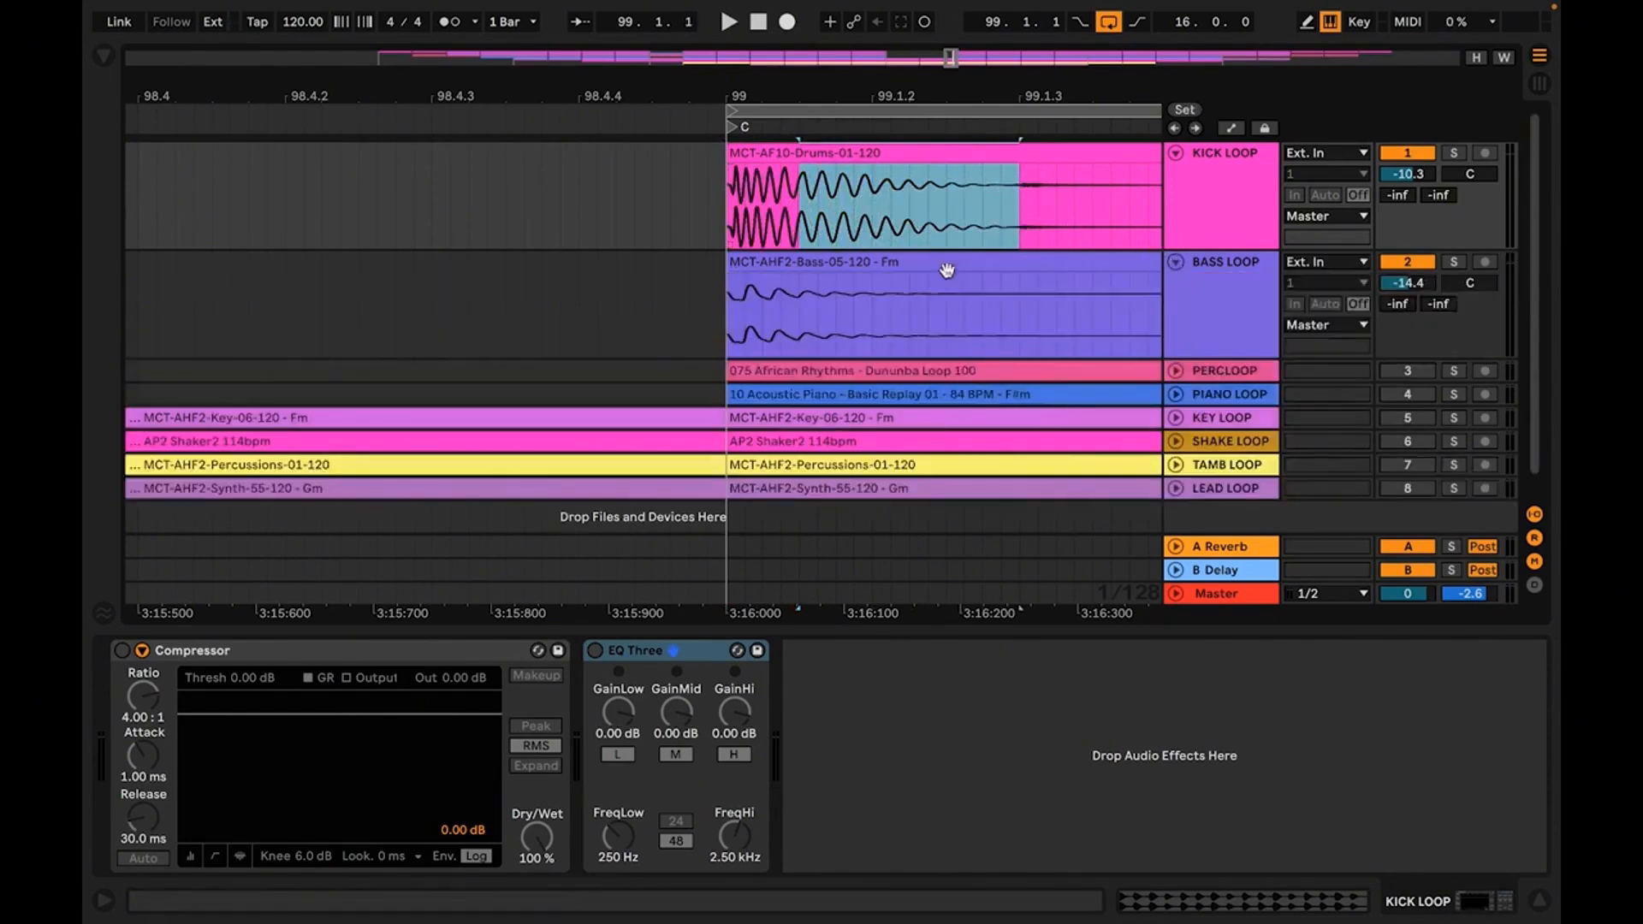
pyautogui.moveTo(844, 101); pyautogui.dragTo(689, 206)
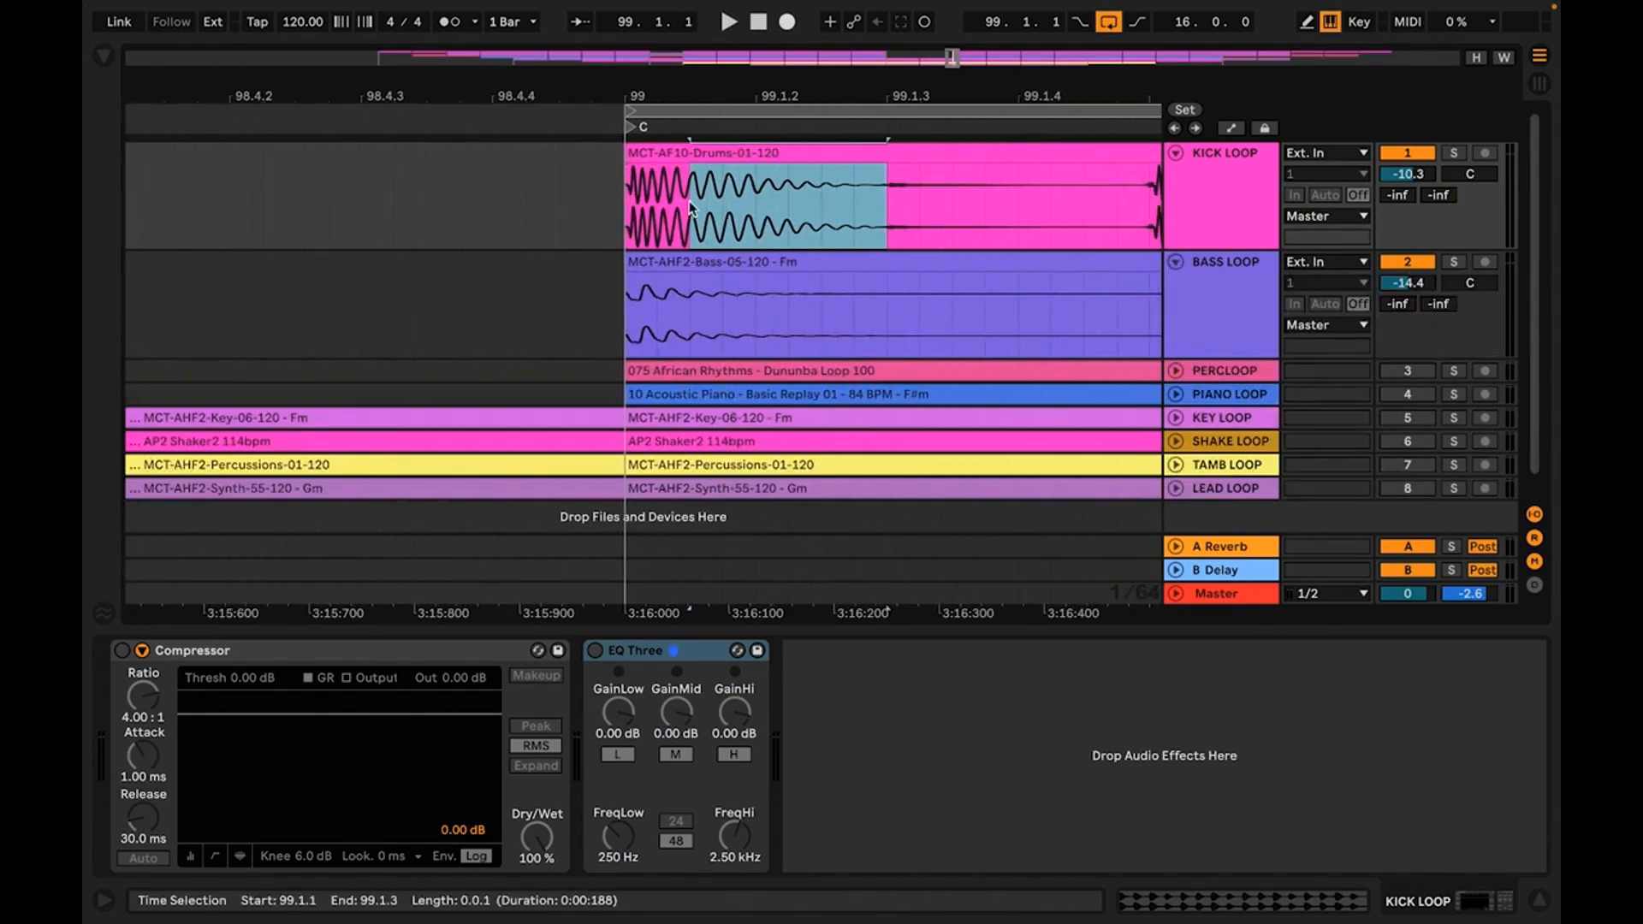
pyautogui.click(661, 273)
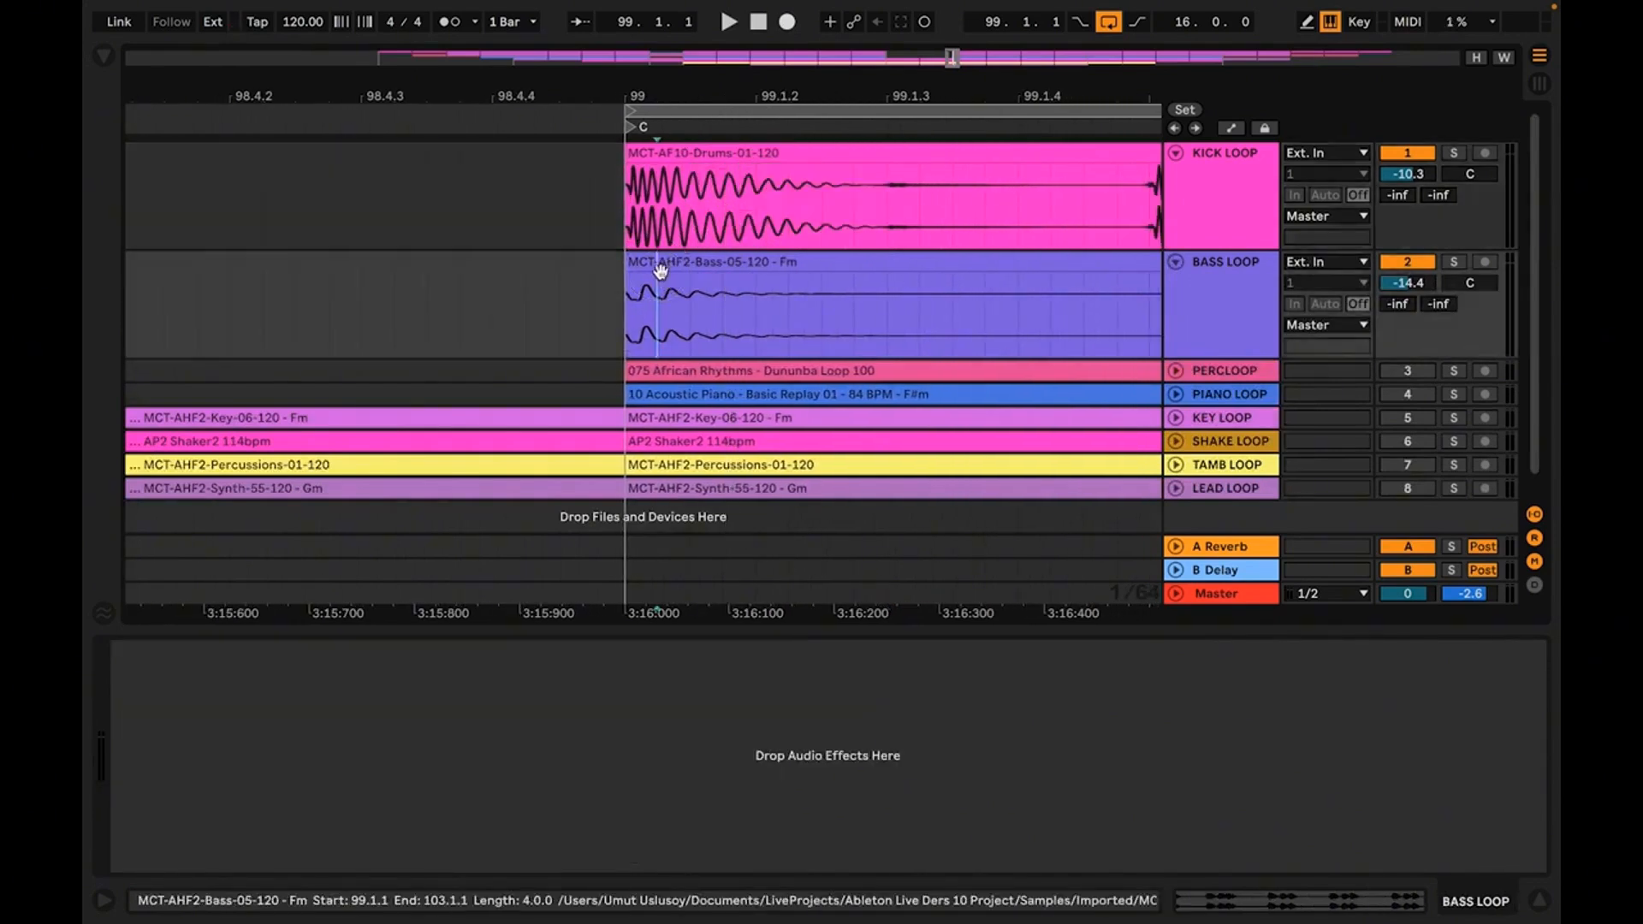
pyautogui.click(661, 306)
pyautogui.moveTo(660, 307); pyautogui.dragTo(821, 310)
pyautogui.moveTo(762, 90); pyautogui.dragTo(594, 57)
pyautogui.moveTo(488, 91); pyautogui.dragTo(462, 79)
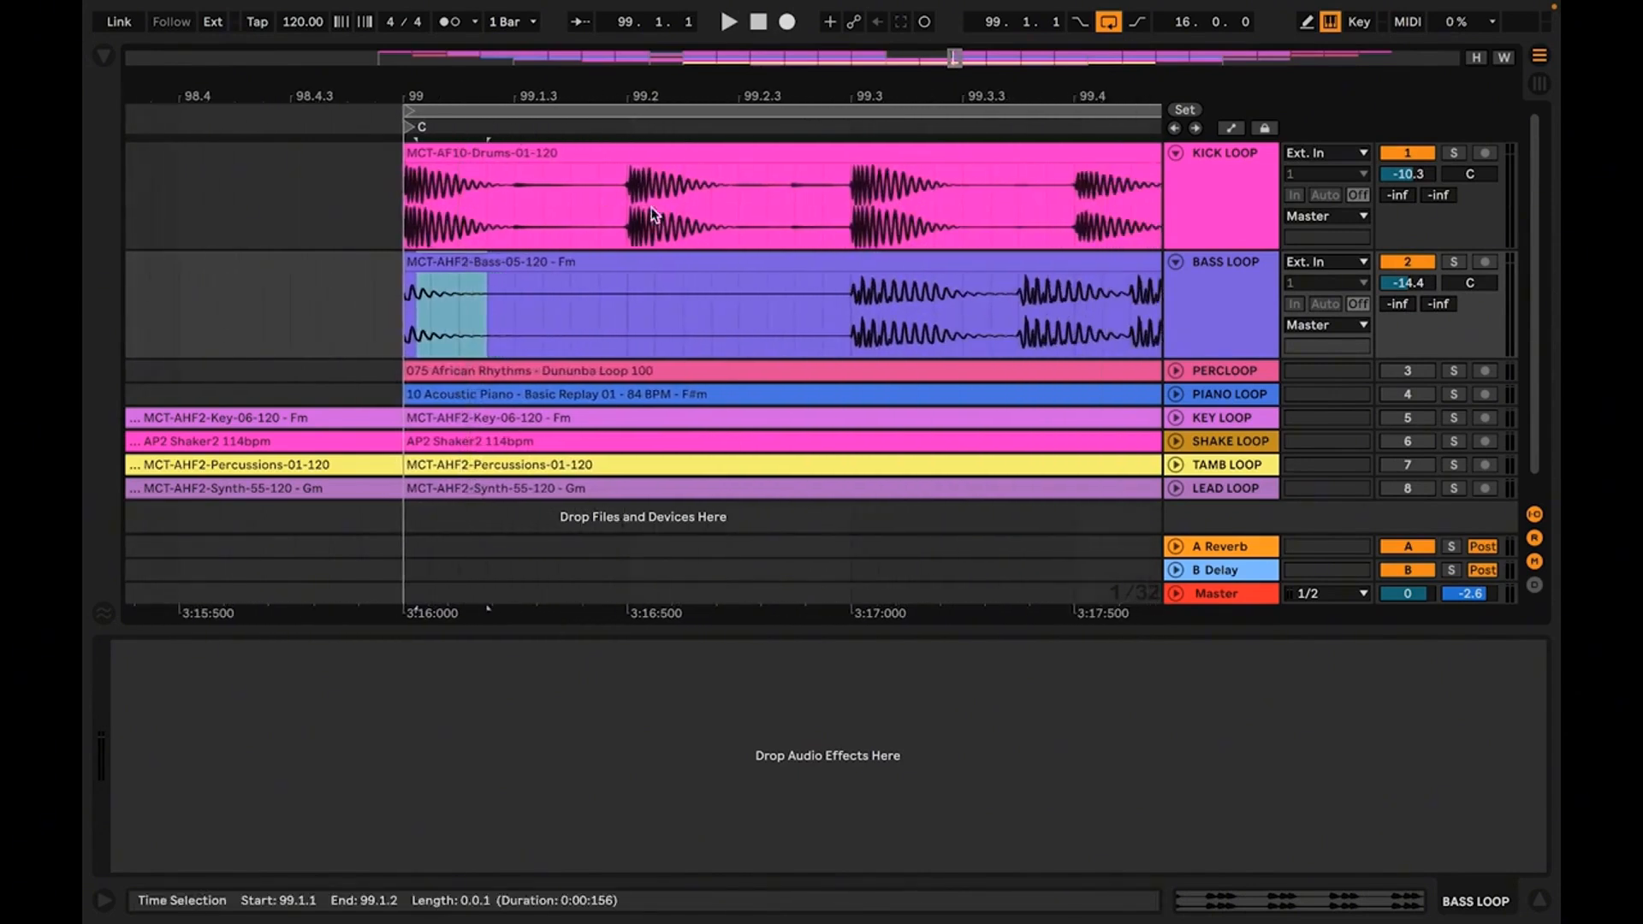
# Select the BASS LOOP note at 99.3.1, about 188 ms long, compare it with the kick above, and set the insert mark at its start.
pyautogui.moveTo(853, 311); pyautogui.dragTo(933, 324)
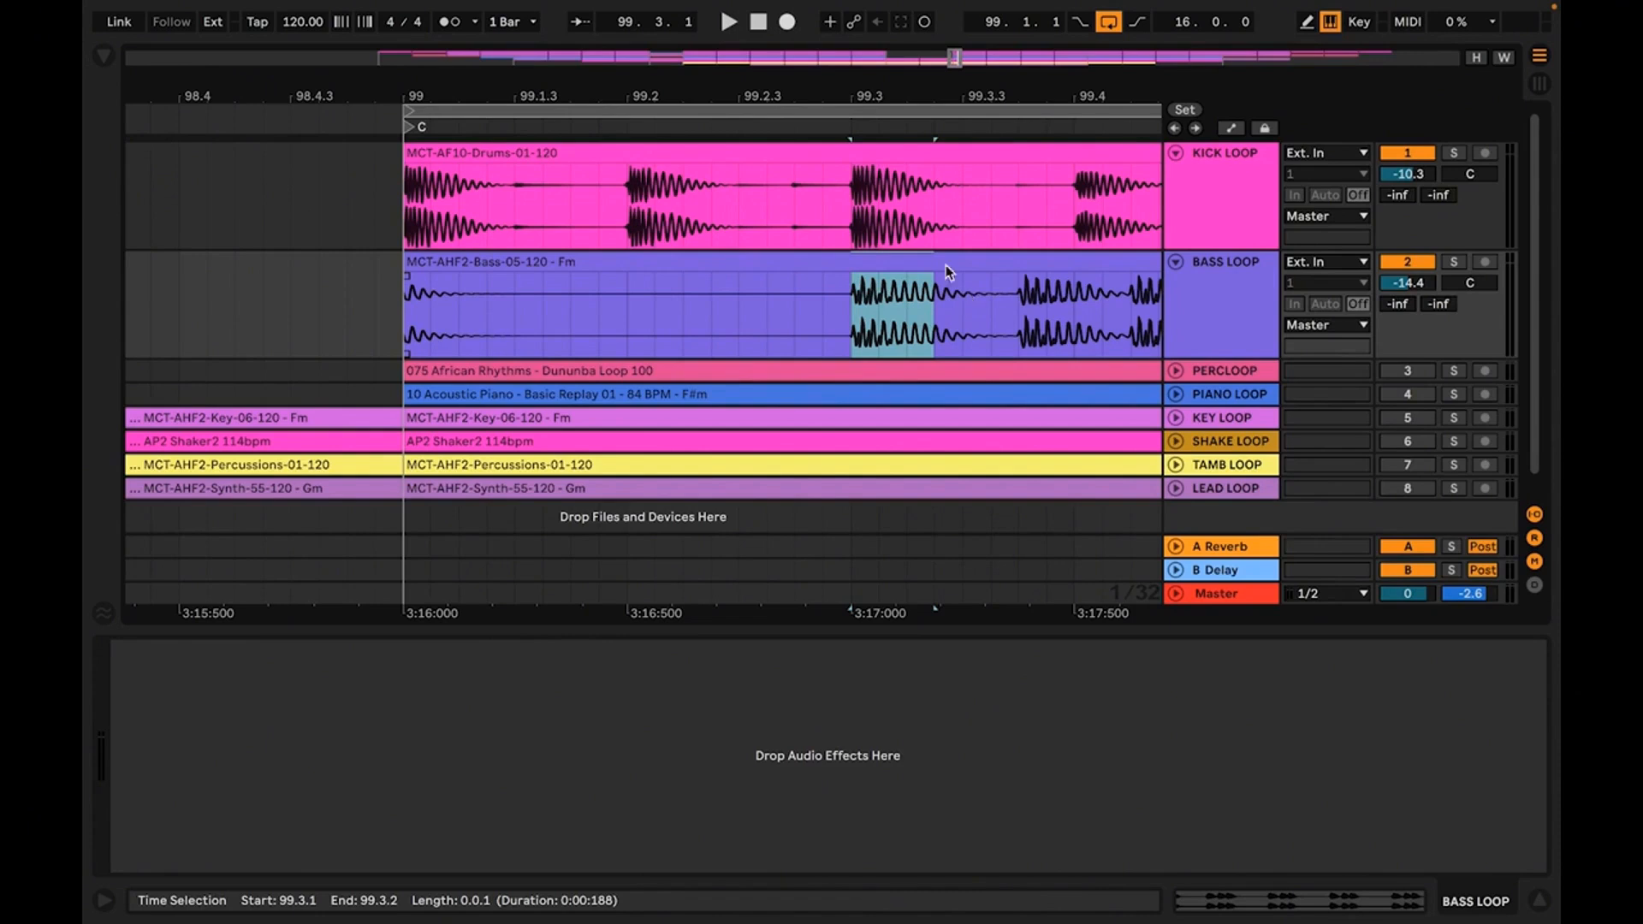
pyautogui.moveTo(879, 96); pyautogui.dragTo(718, 95)
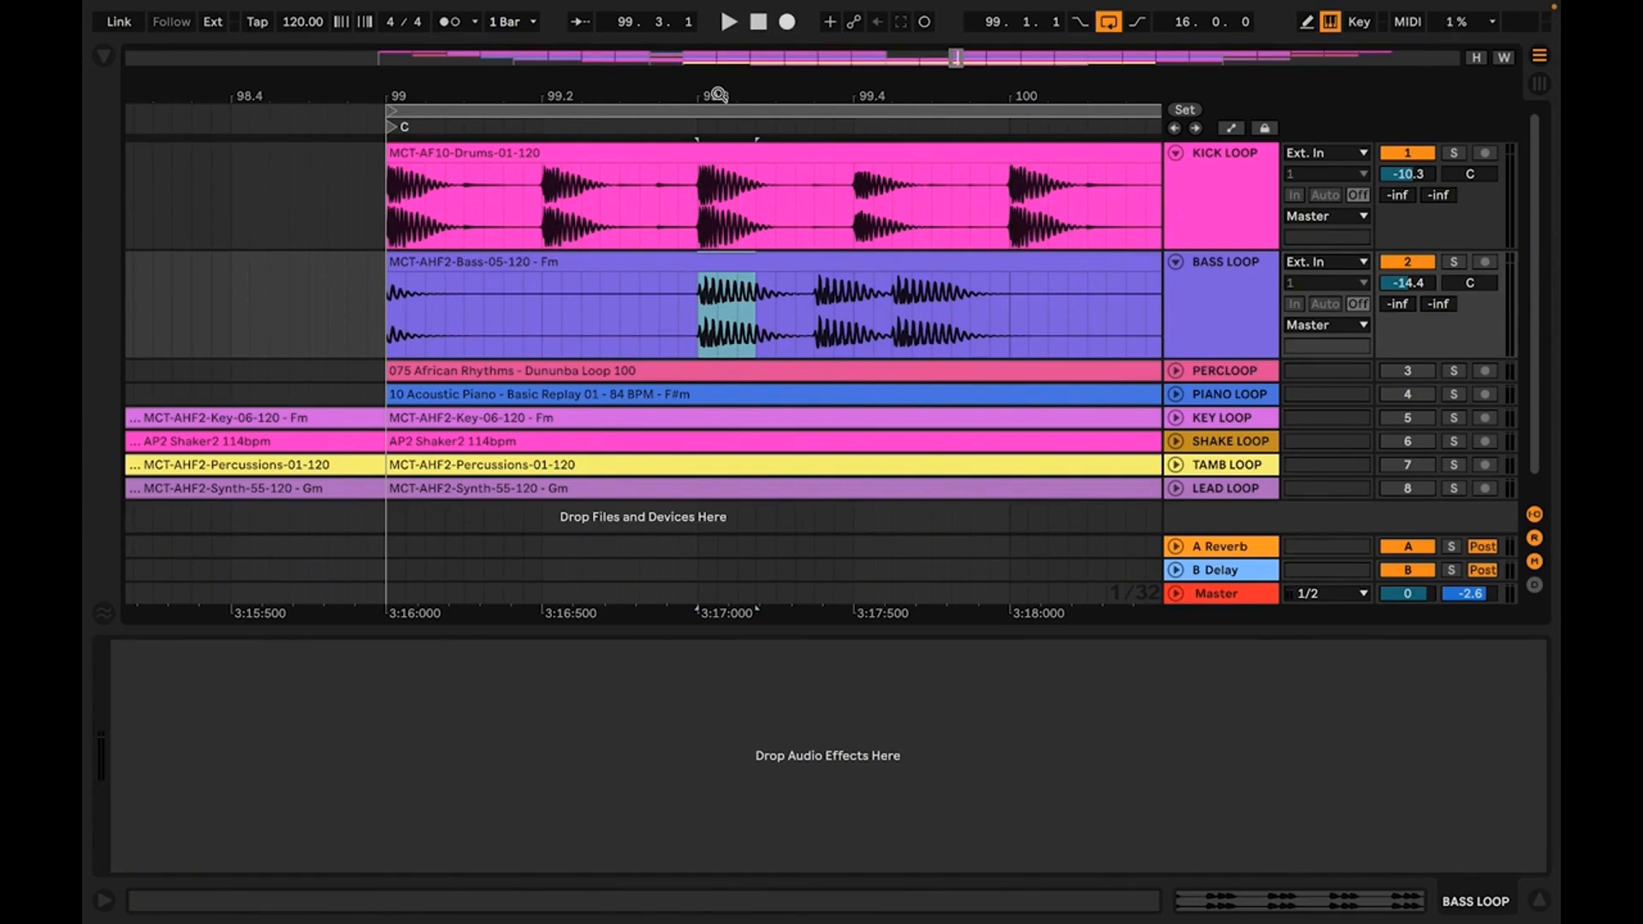
pyautogui.moveTo(719, 95); pyautogui.dragTo(668, 92)
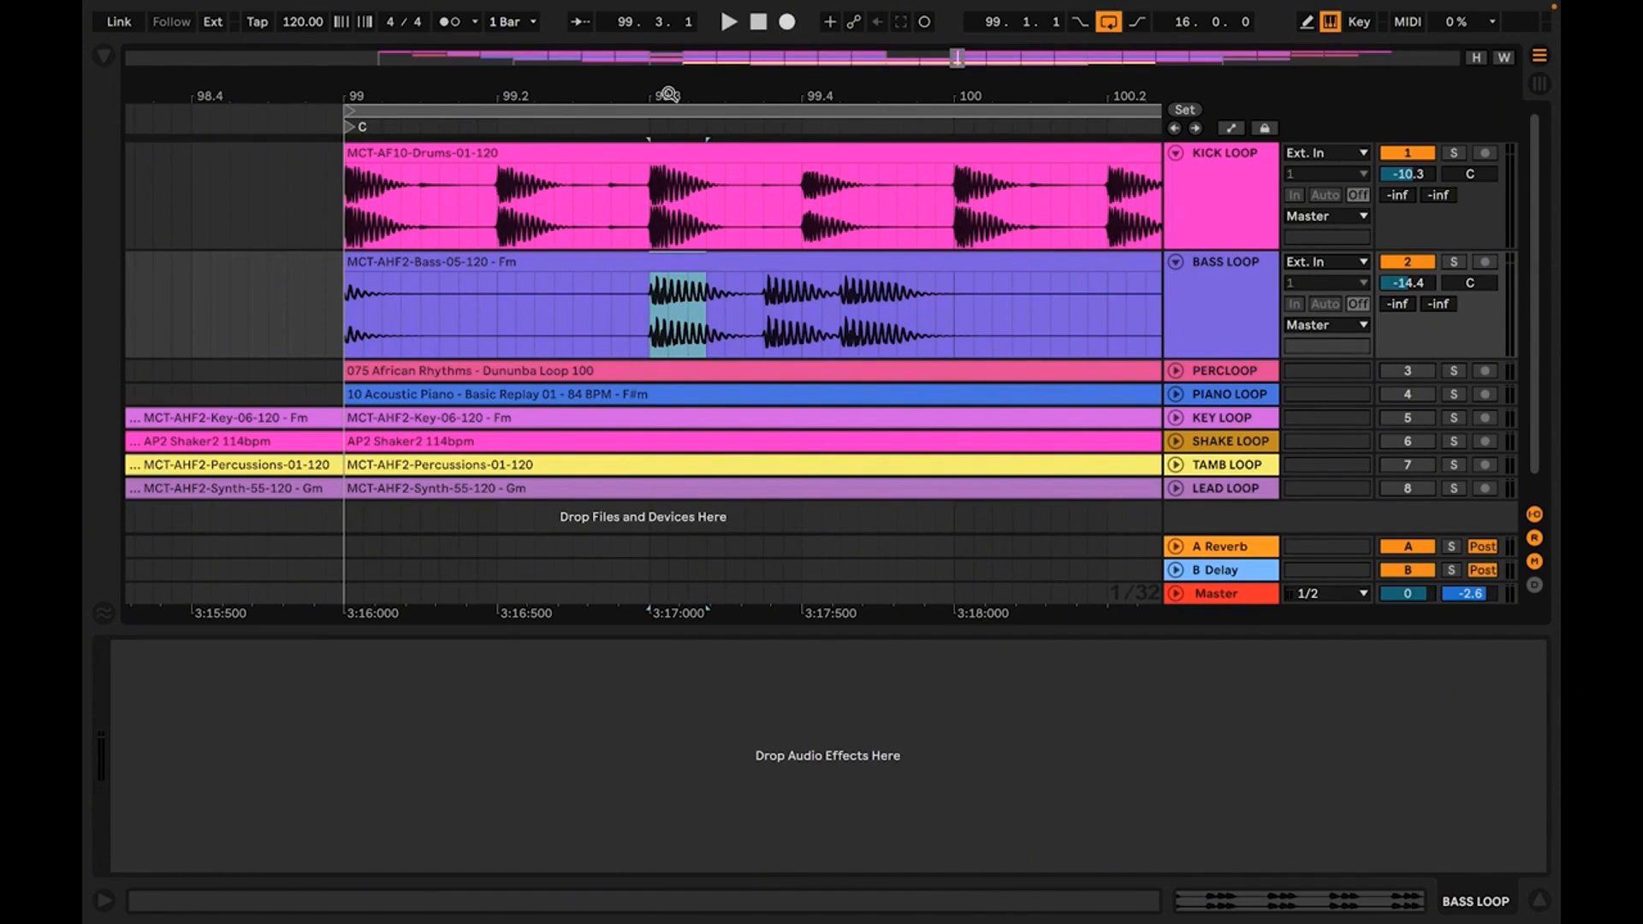
pyautogui.moveTo(668, 94); pyautogui.dragTo(671, 95)
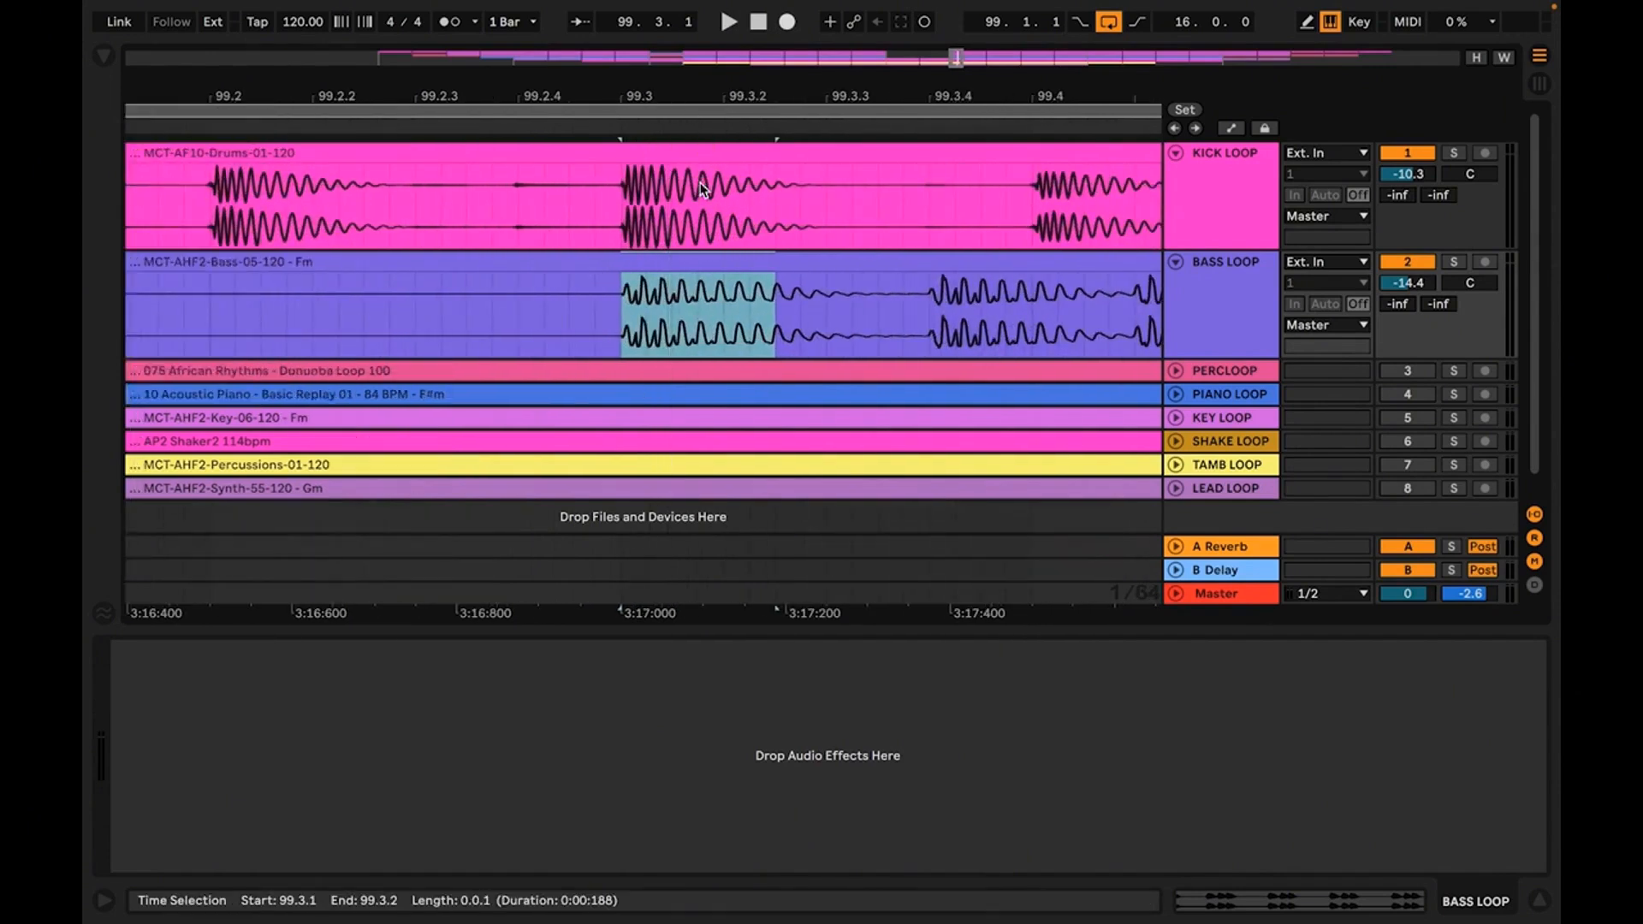
pyautogui.click(621, 300)
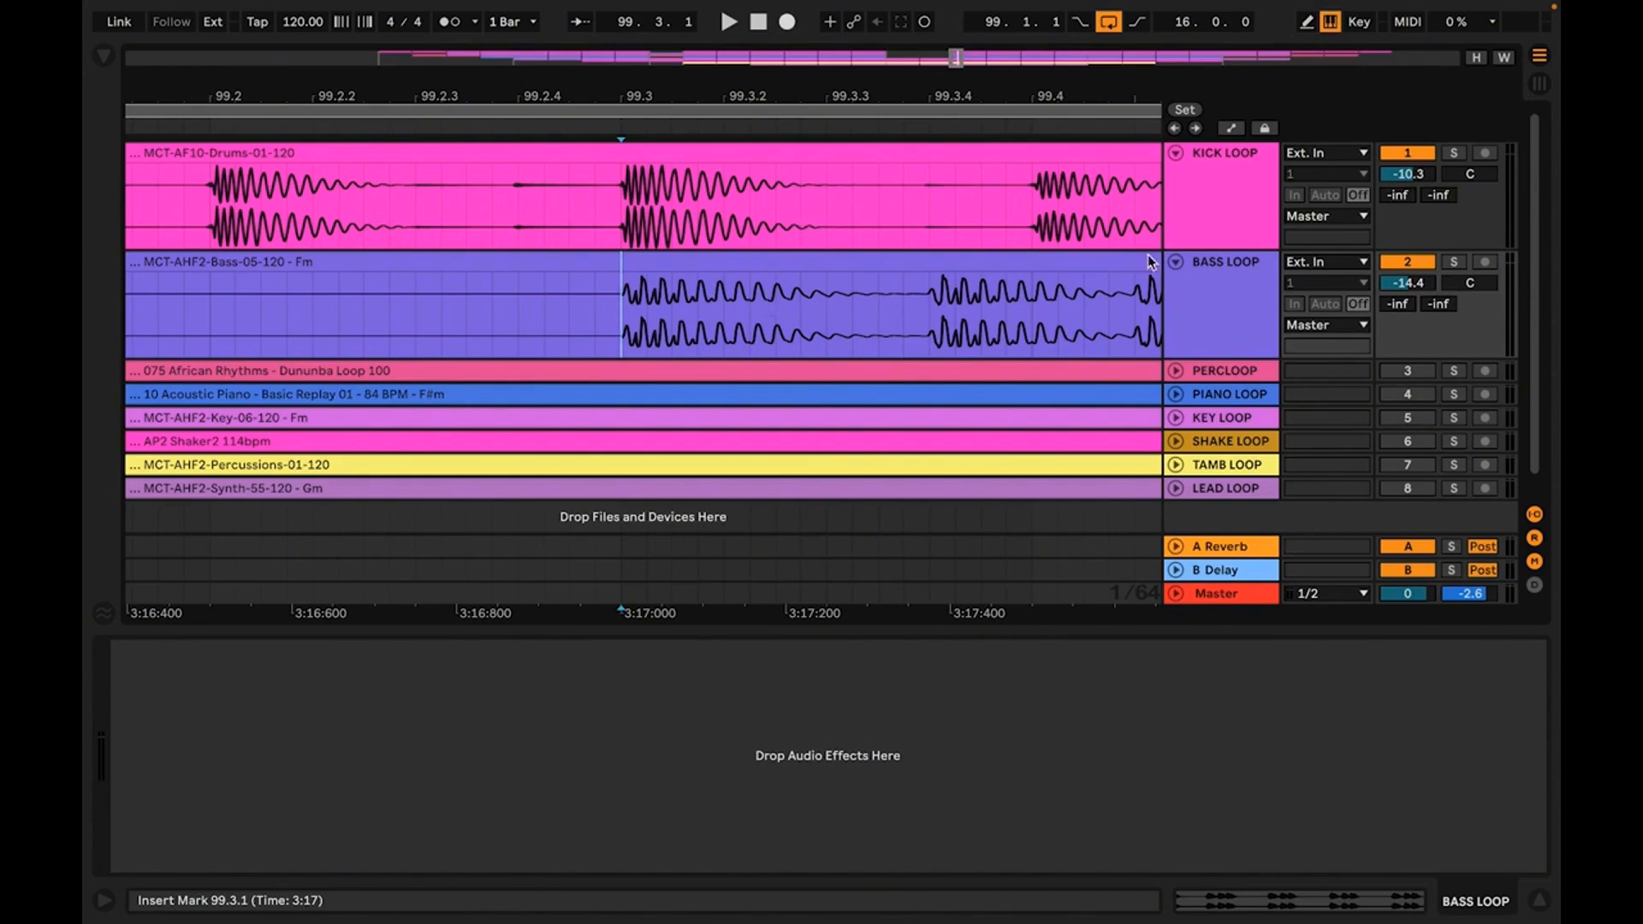
# Add a Compressor from the Audio Effects to the BASS LOOP track.
pyautogui.click(1222, 277)
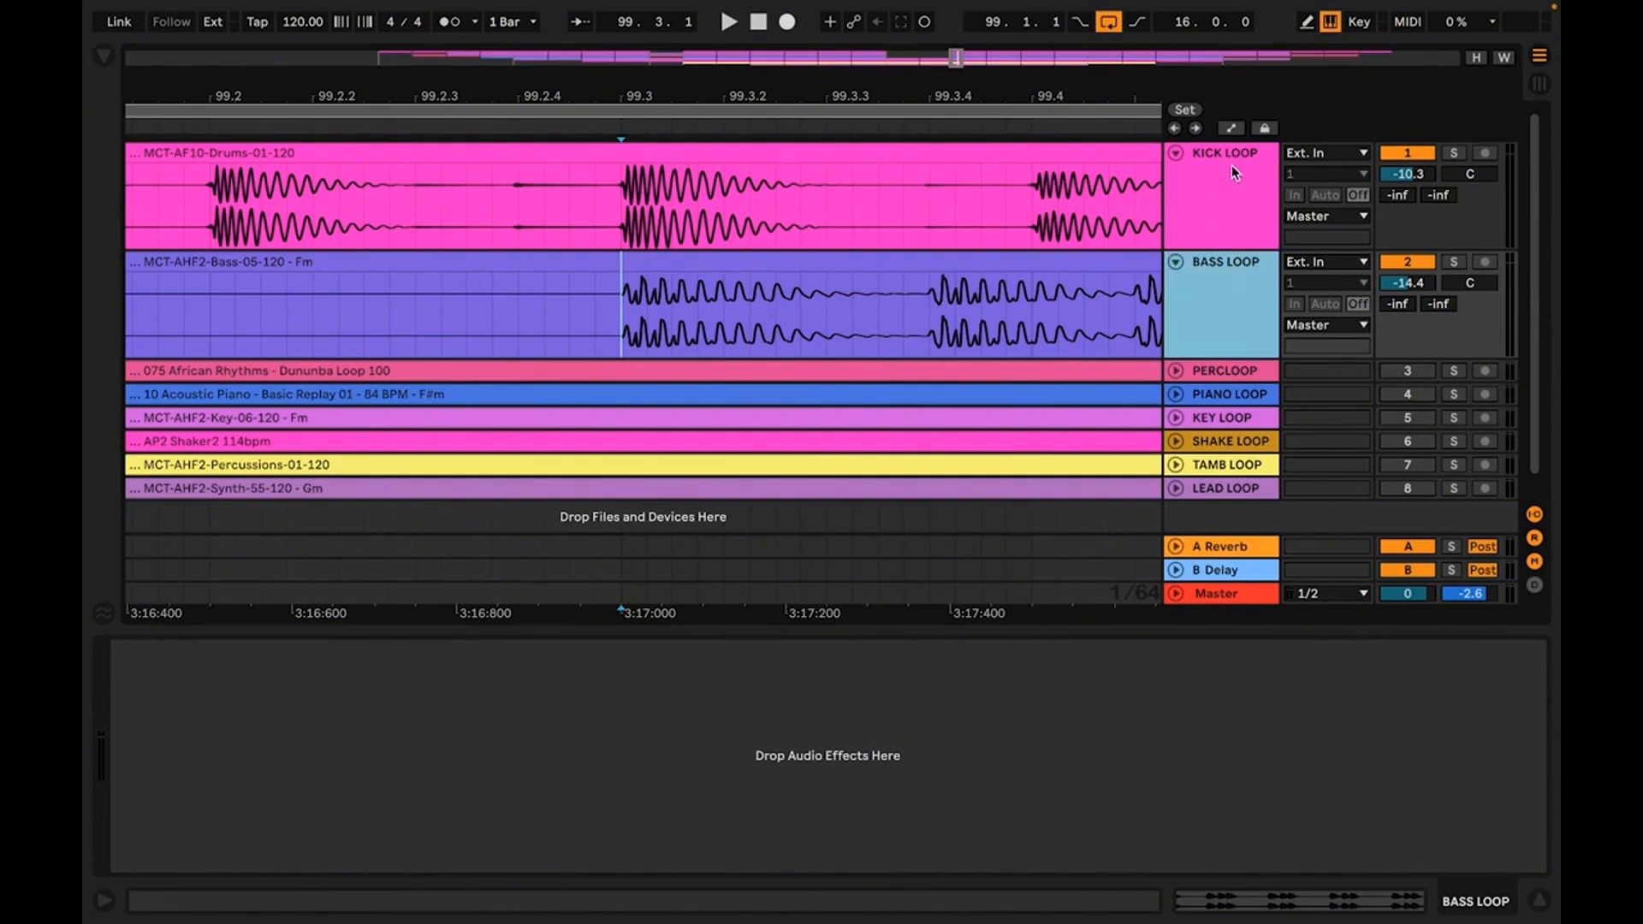
pyautogui.click(103, 57)
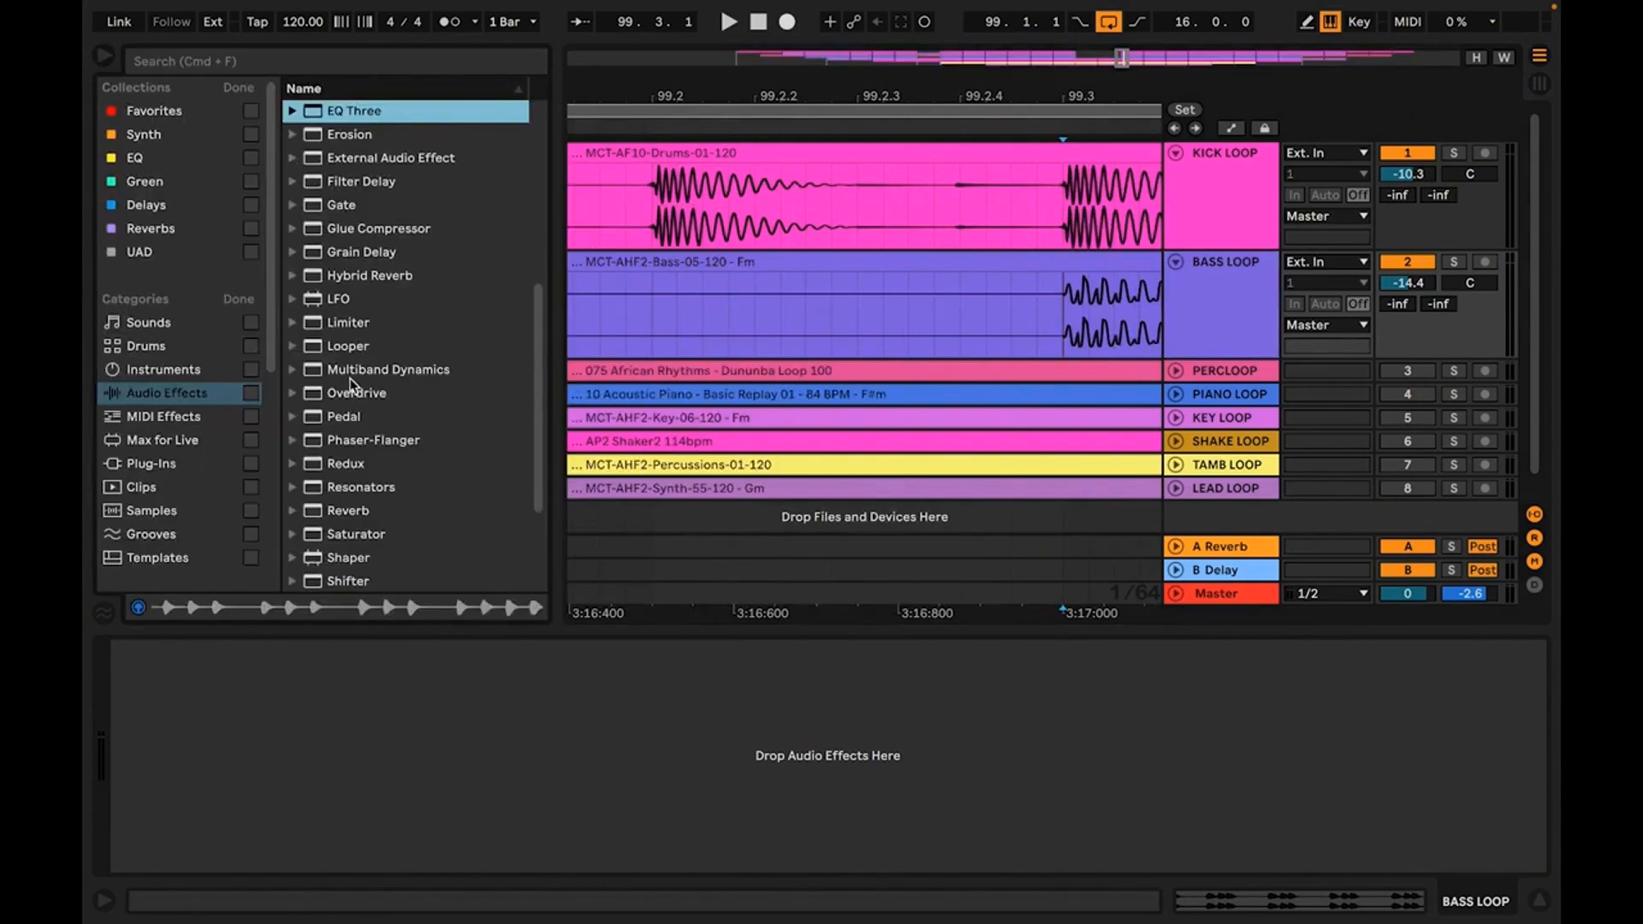
pyautogui.scroll(5, 351, 385)
pyautogui.scroll(3, 348, 377)
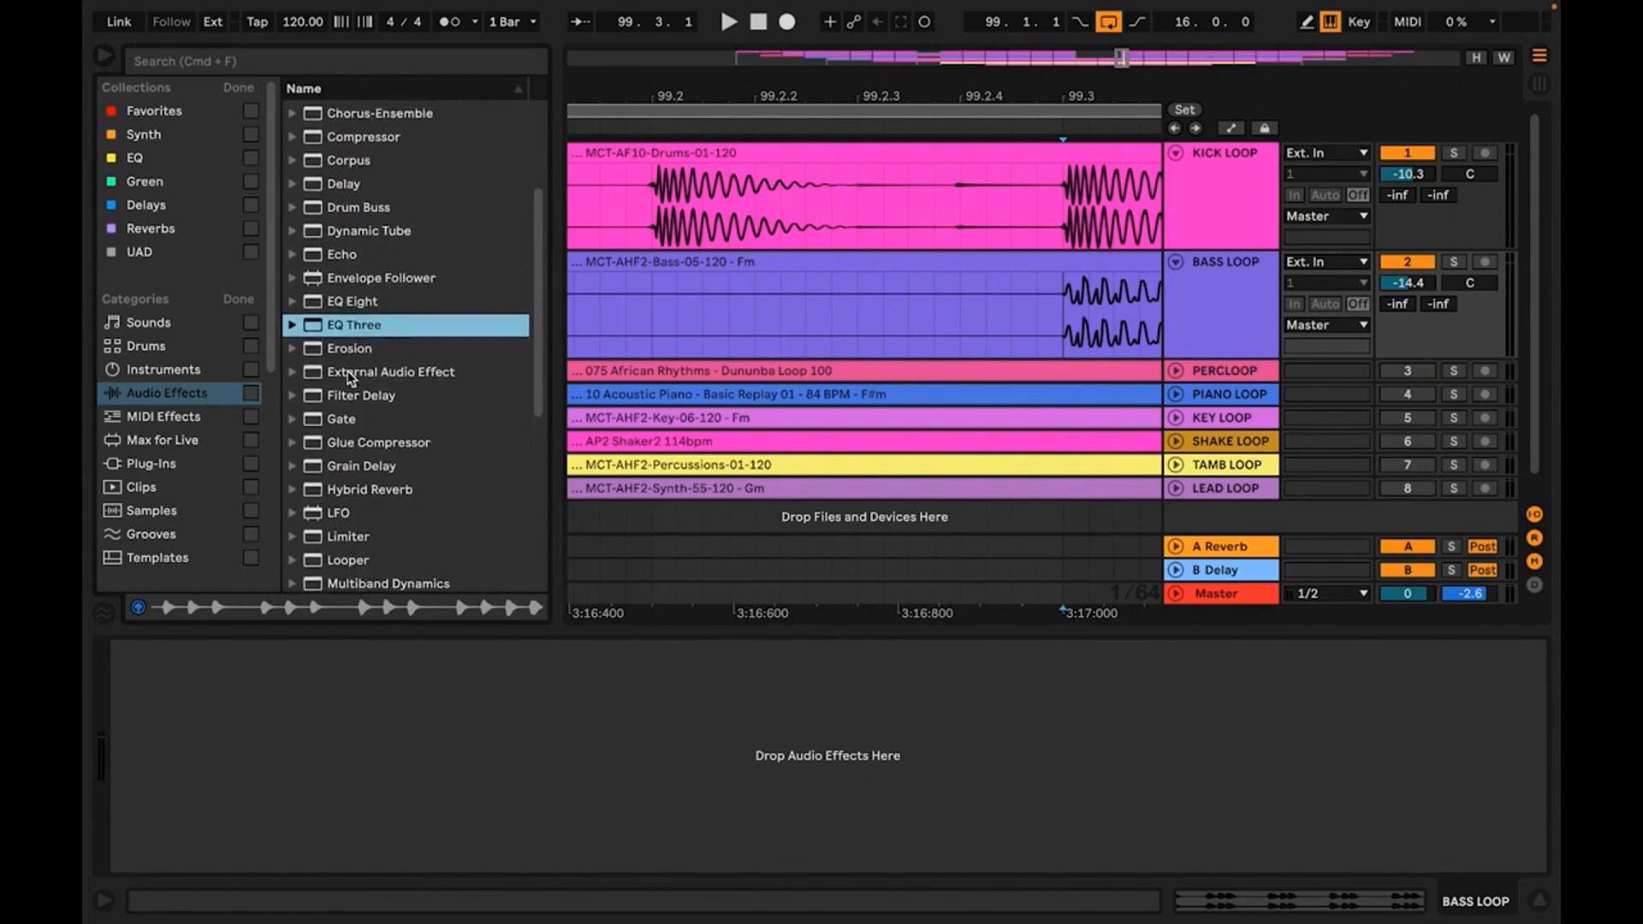
pyautogui.scroll(3, 348, 371)
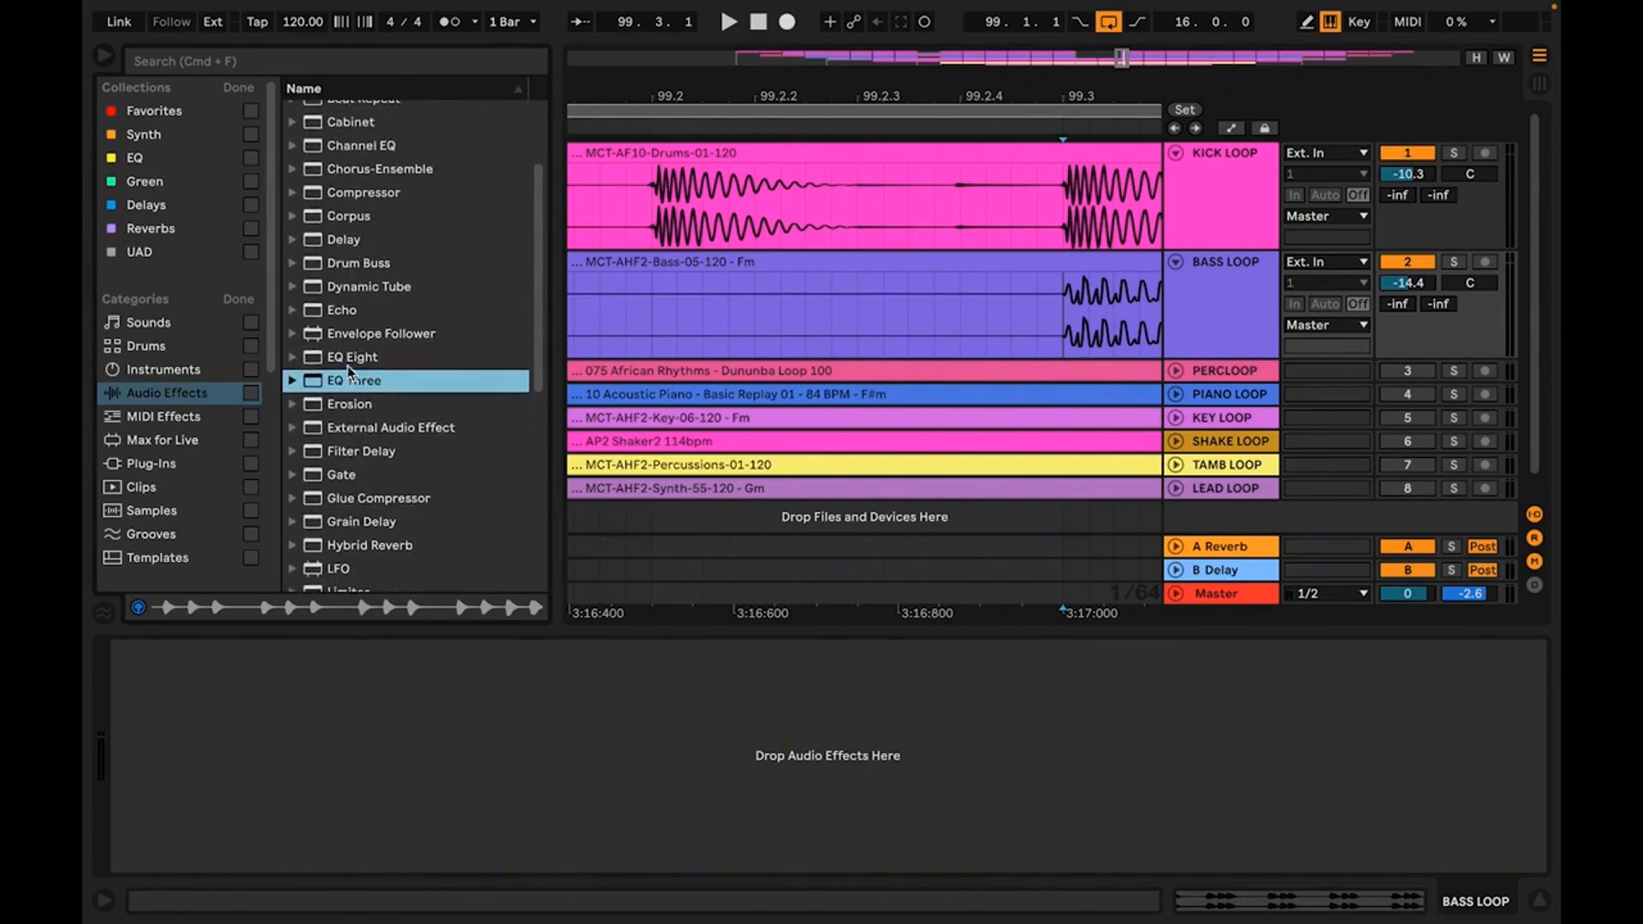
pyautogui.click(352, 193)
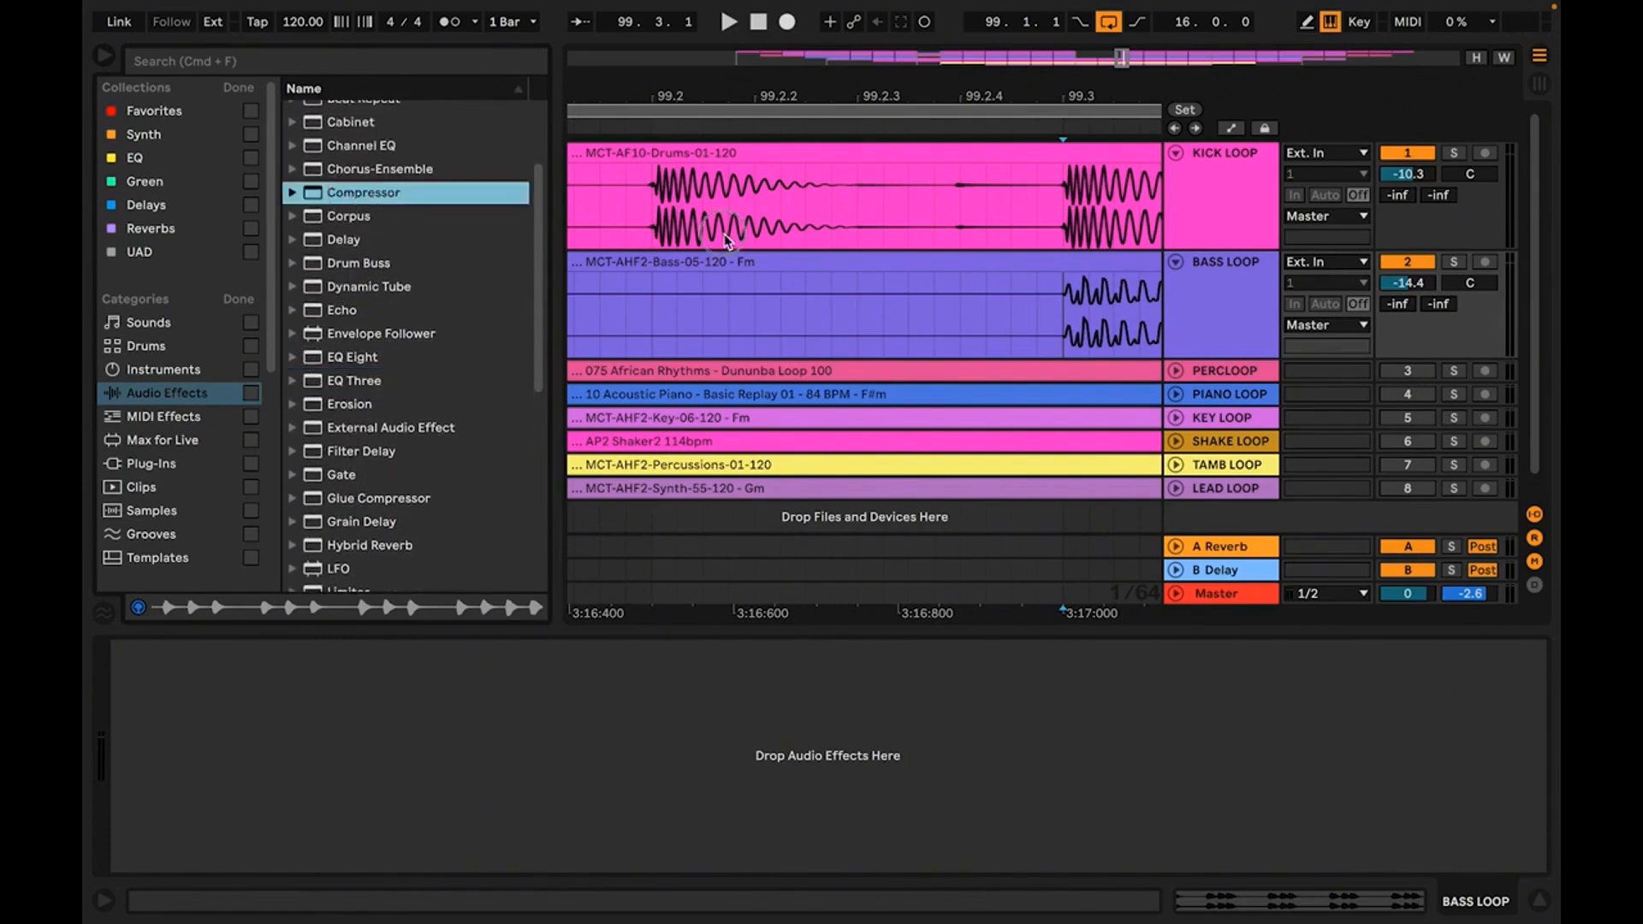
pyautogui.press('Return')
pyautogui.click(1221, 284)
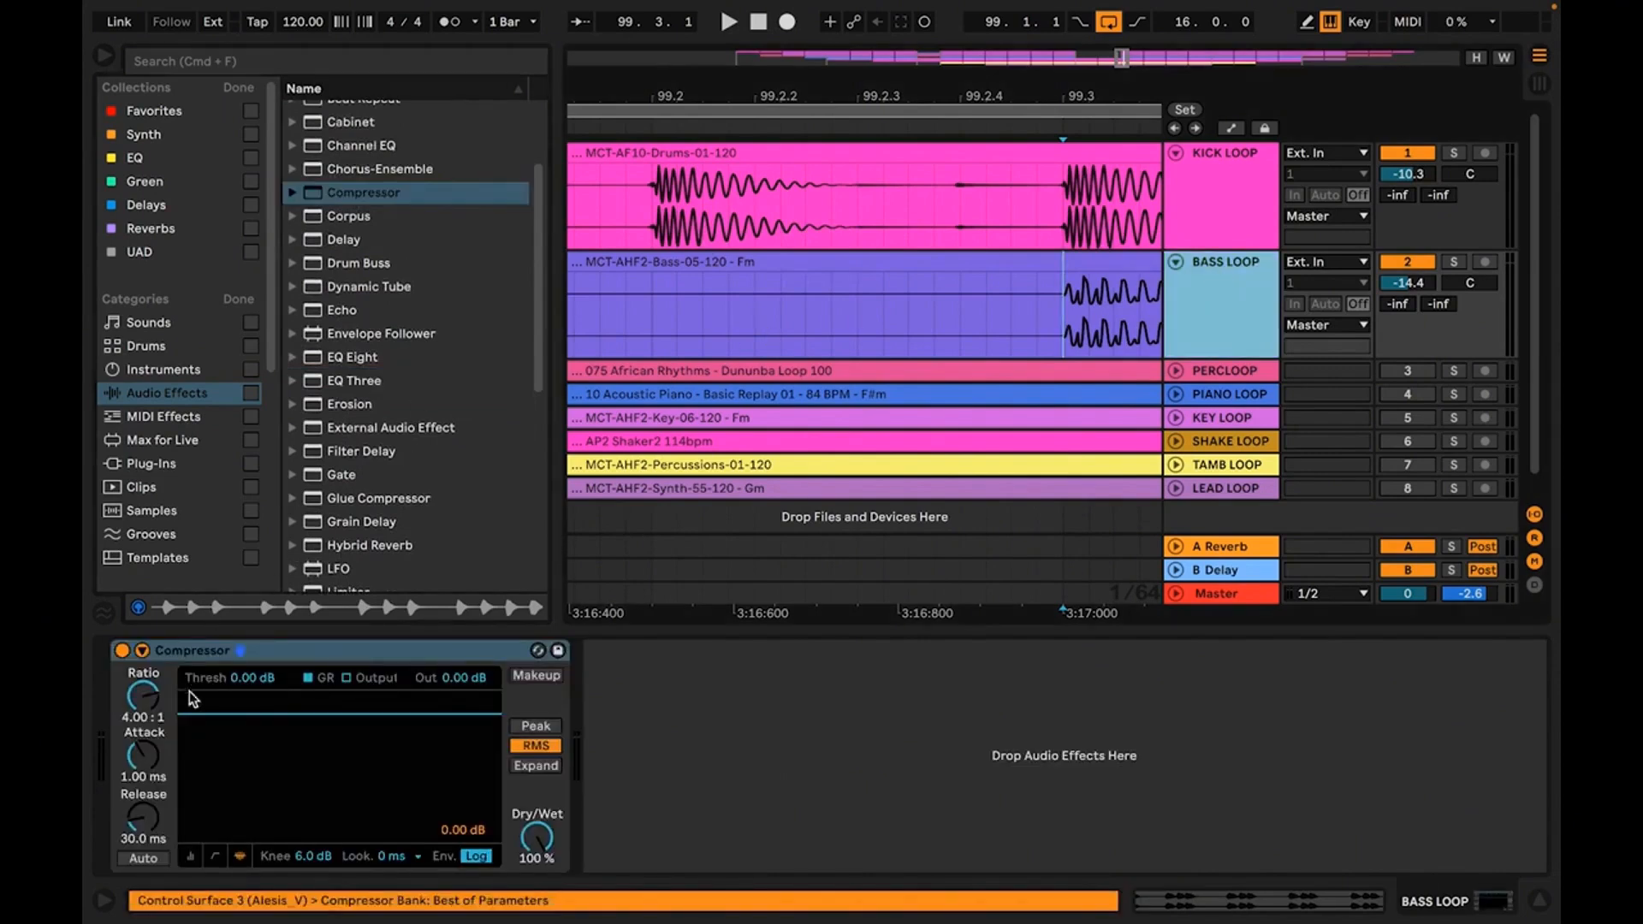
# Look through the Compressor's transfer curve and activity displays and switch it to the compact collapsed view.
pyautogui.click(215, 859)
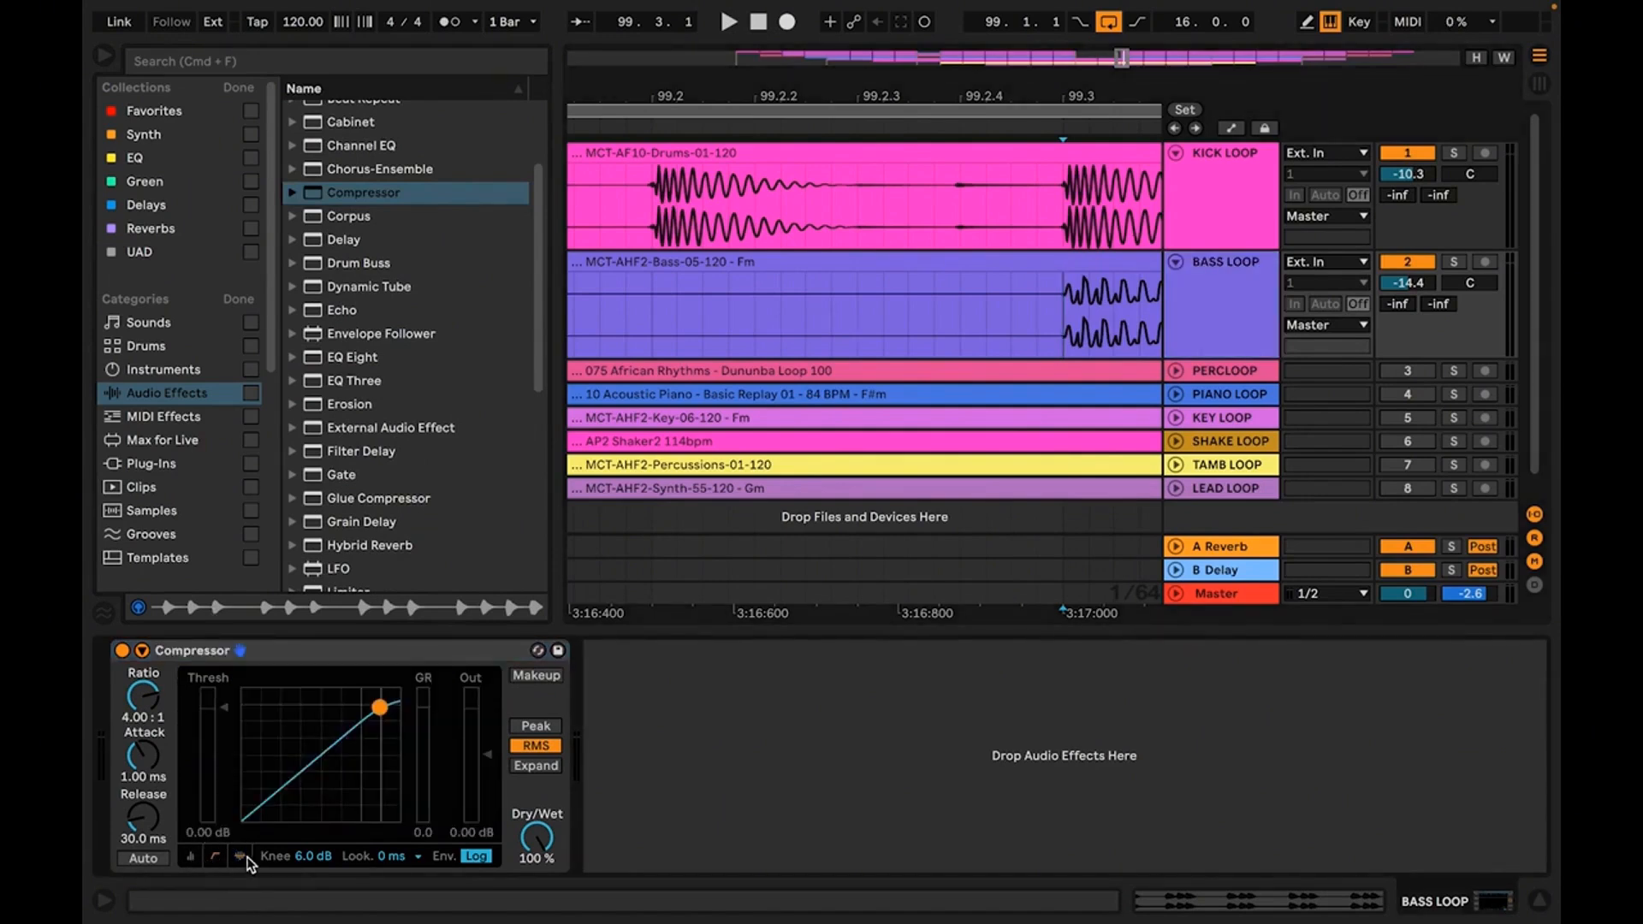
pyautogui.click(243, 857)
pyautogui.click(224, 854)
pyautogui.click(192, 856)
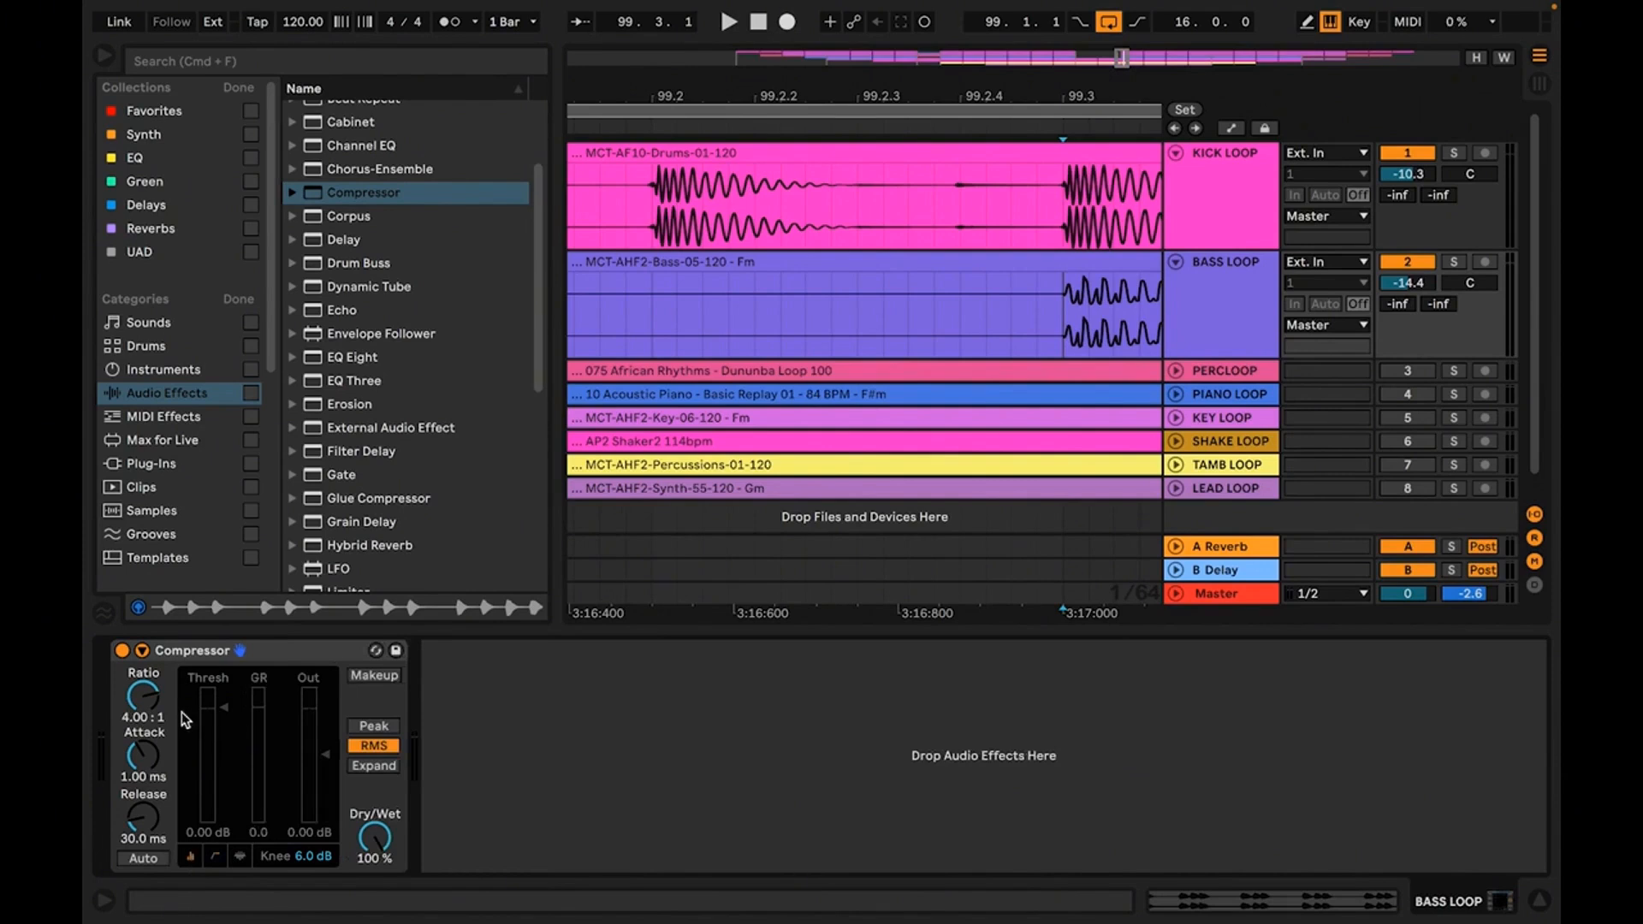
# Unfold the Compressor's sidechain section, enable Sidechain and choose KICK LOOP as its audio source.
pyautogui.click(148, 653)
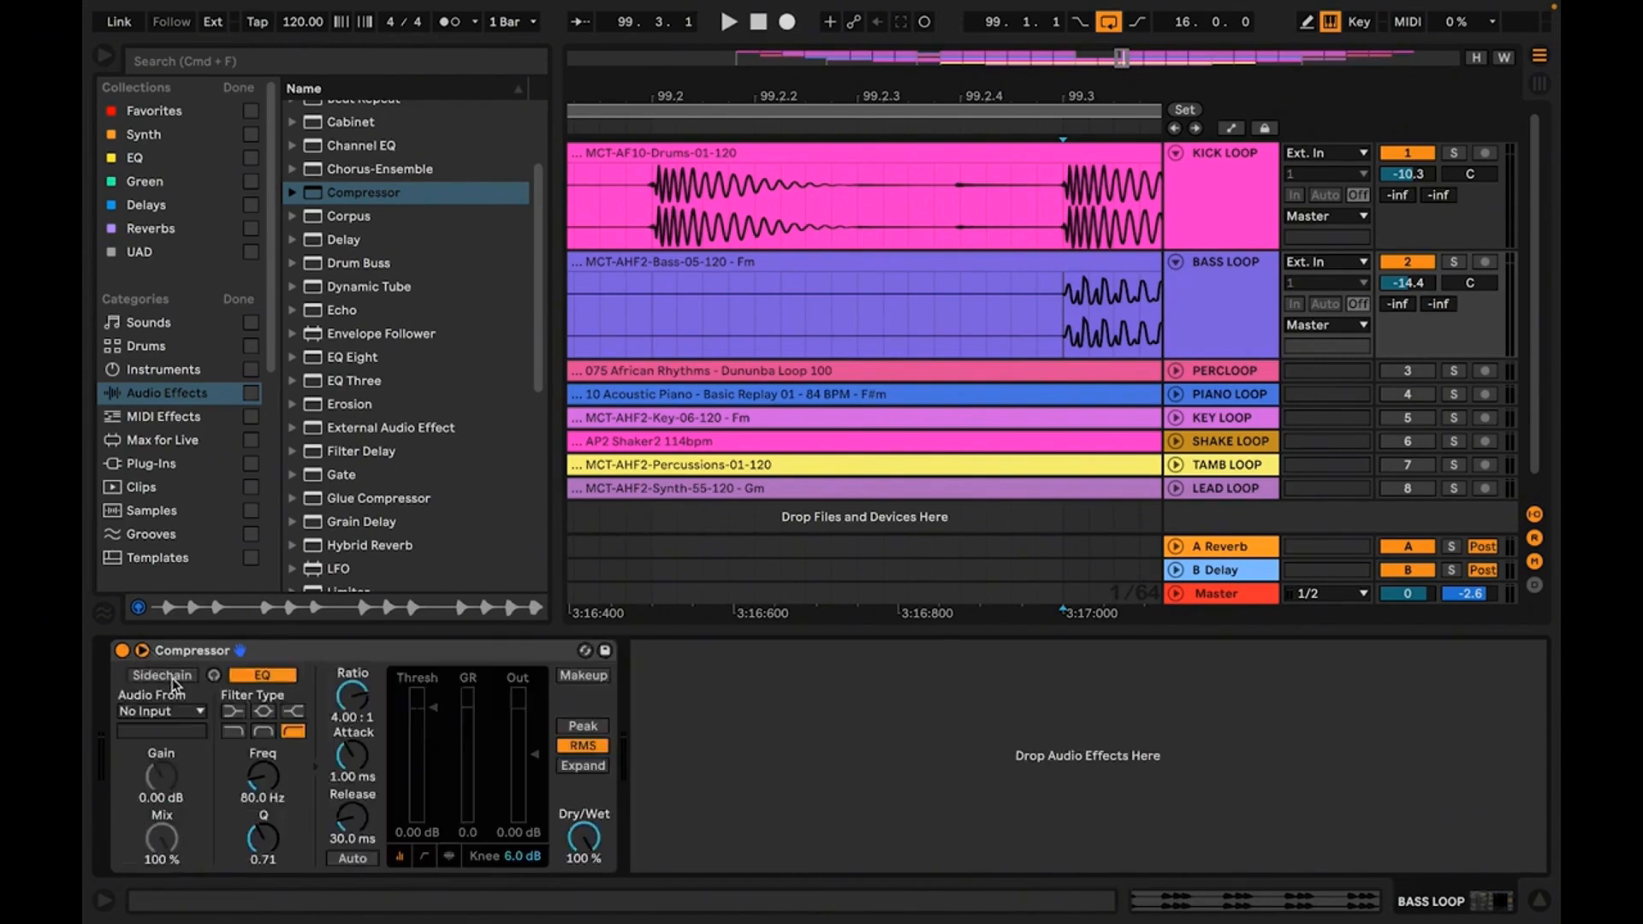
pyautogui.click(163, 675)
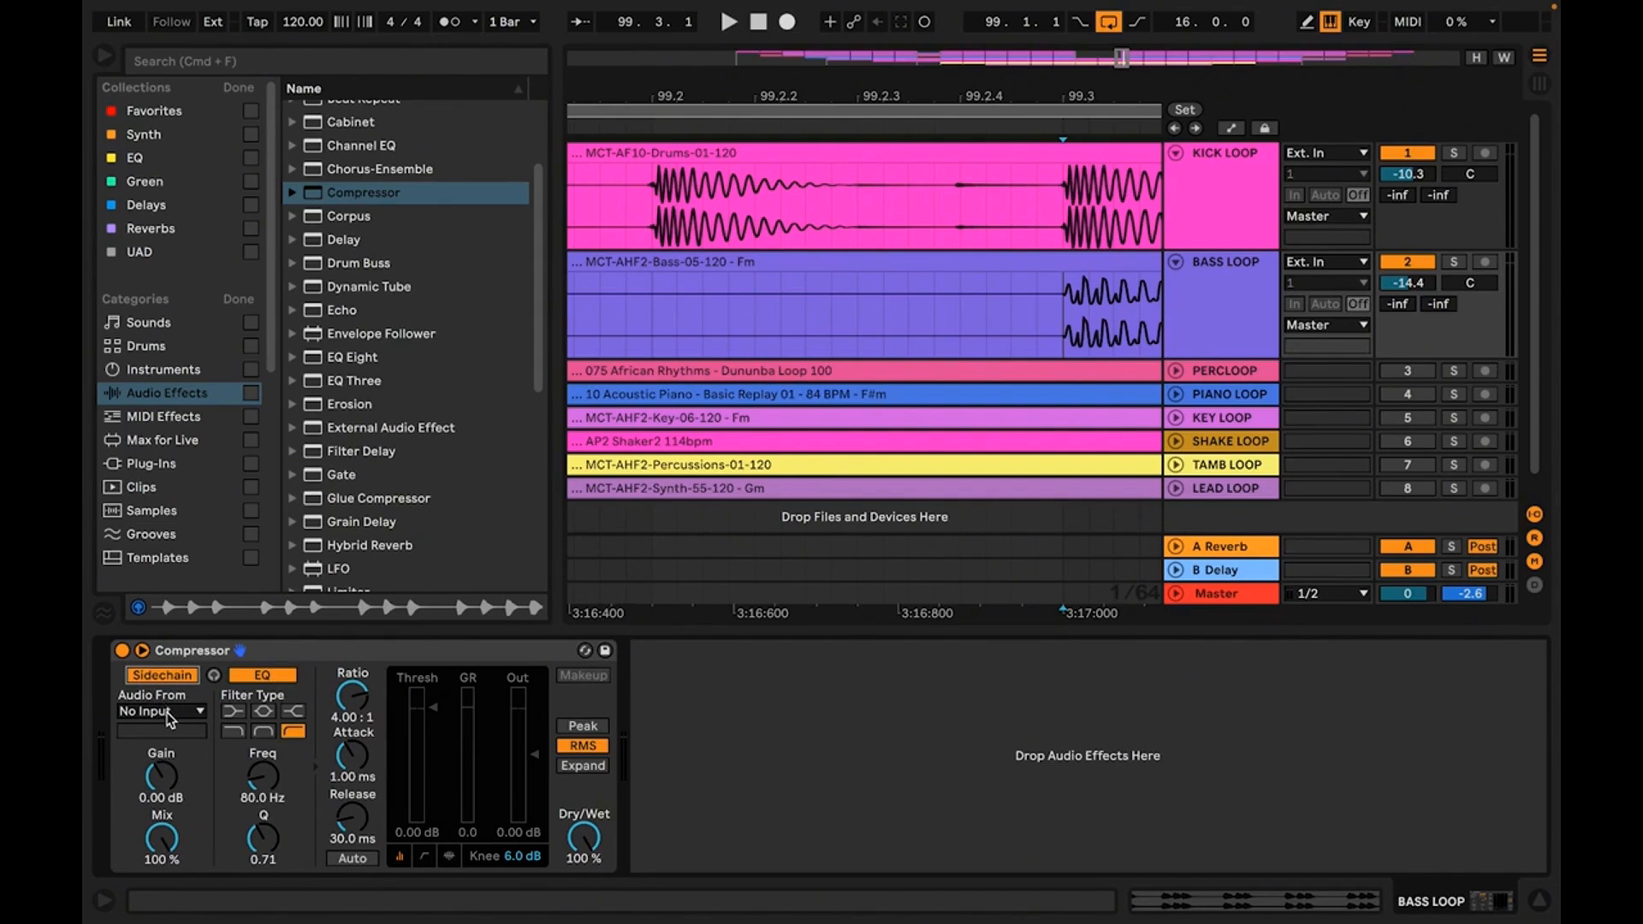
pyautogui.click(170, 712)
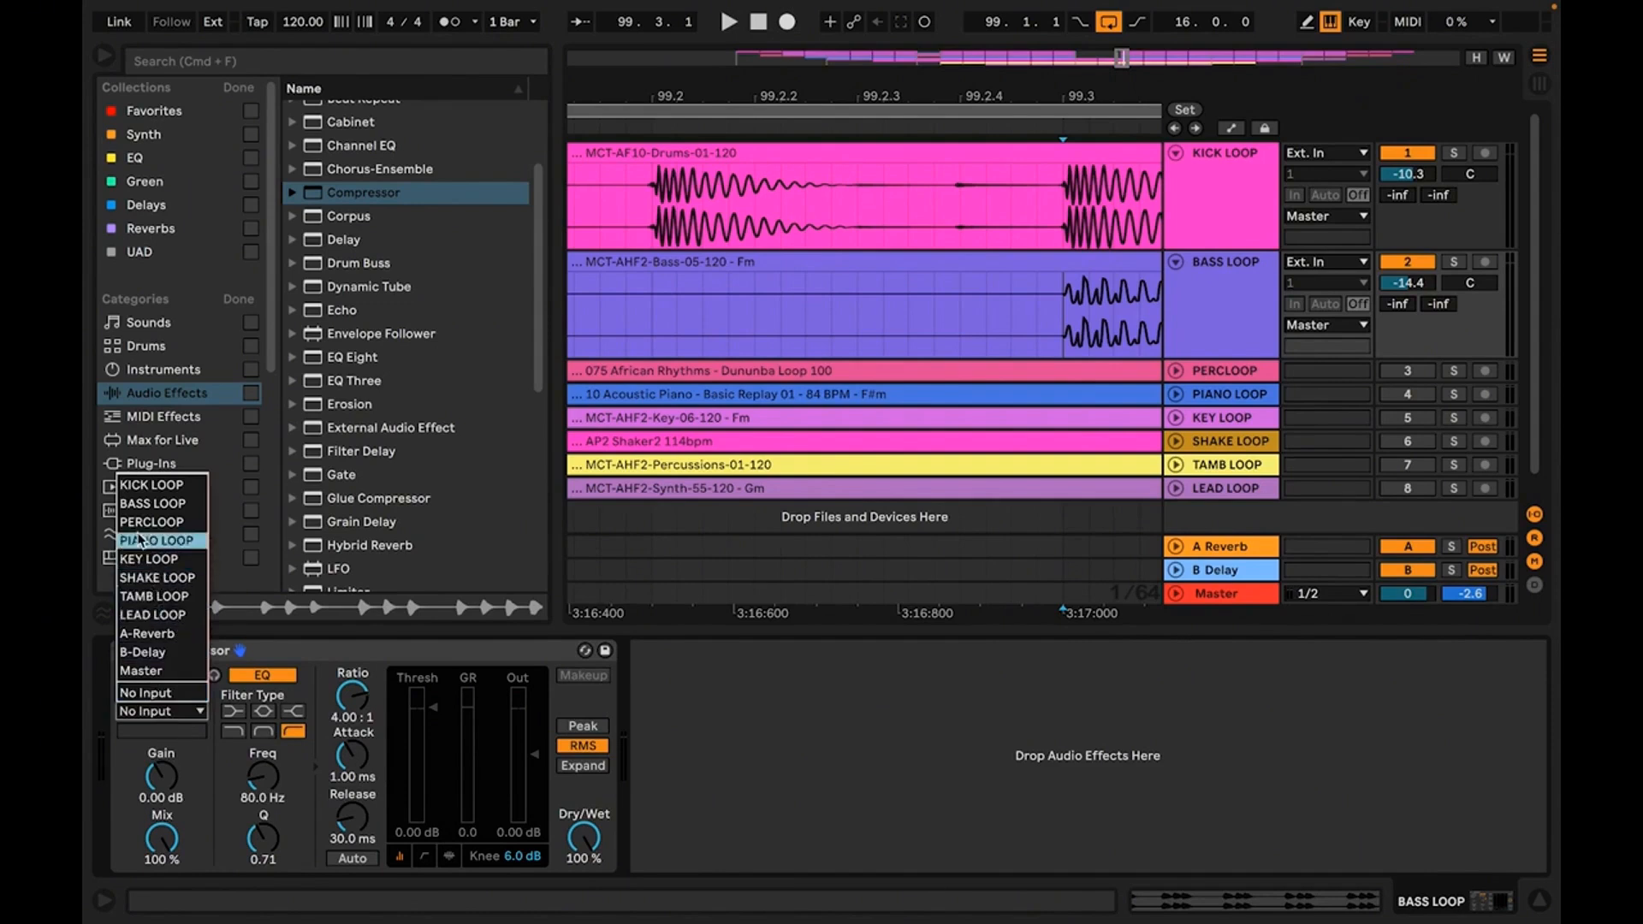
pyautogui.click(150, 485)
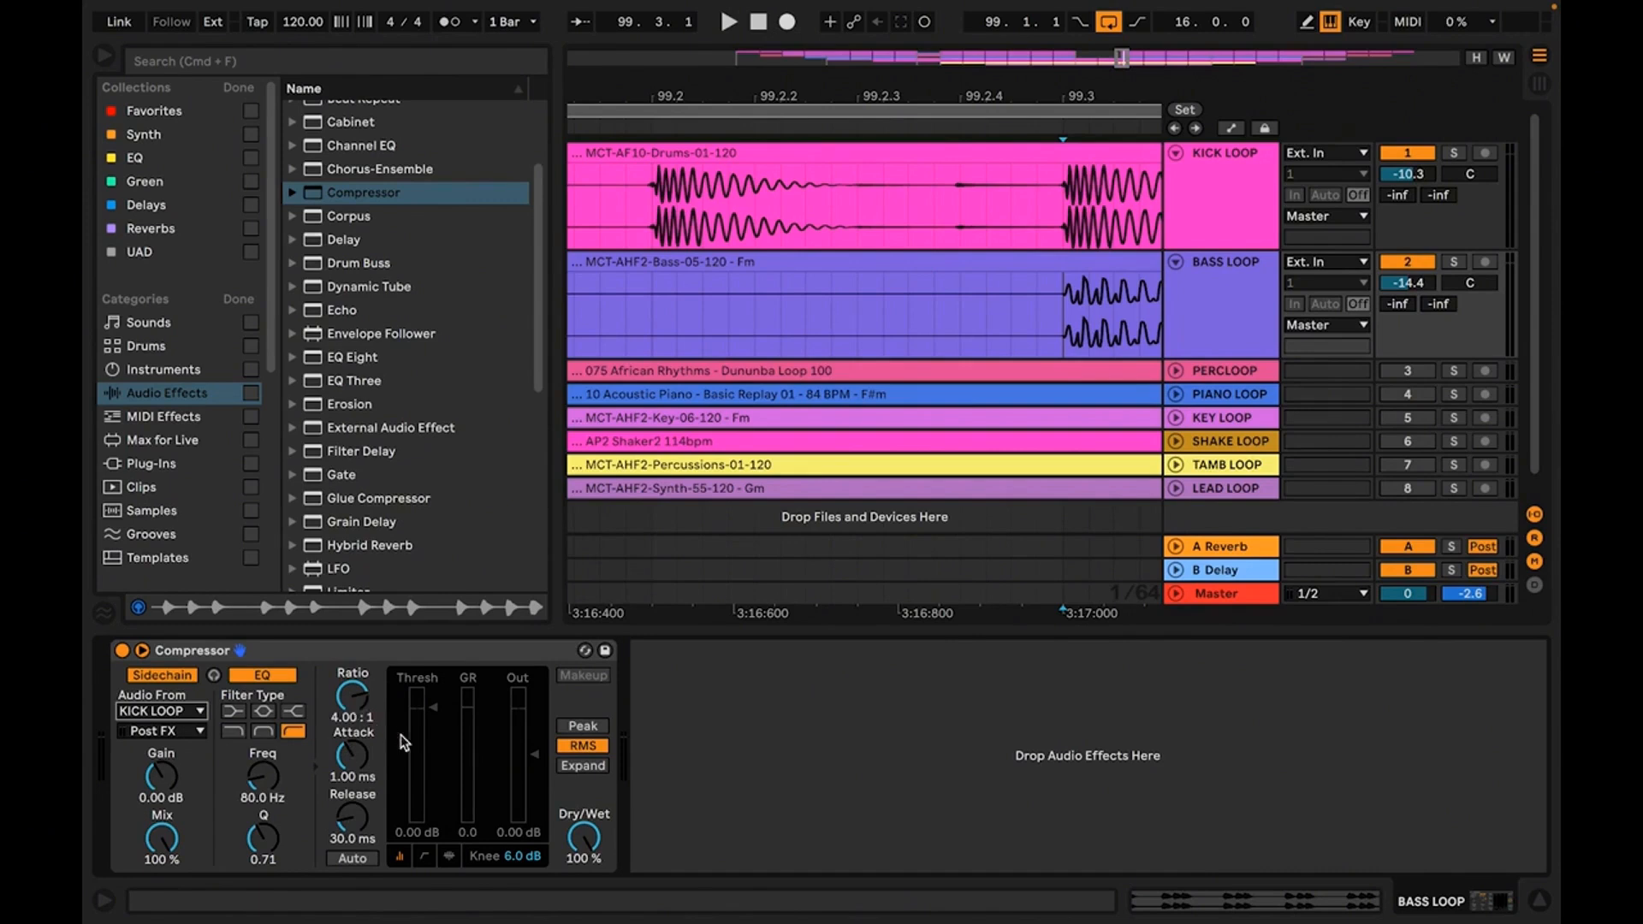
# Set the Compressor's ratio to 3:1.
pyautogui.click(351, 699)
pyautogui.moveTo(351, 698); pyautogui.dragTo(351, 741)
pyautogui.moveTo(351, 741); pyautogui.dragTo(351, 723)
pyautogui.write('3')
pyautogui.press('Return')
pyautogui.click(441, 649)
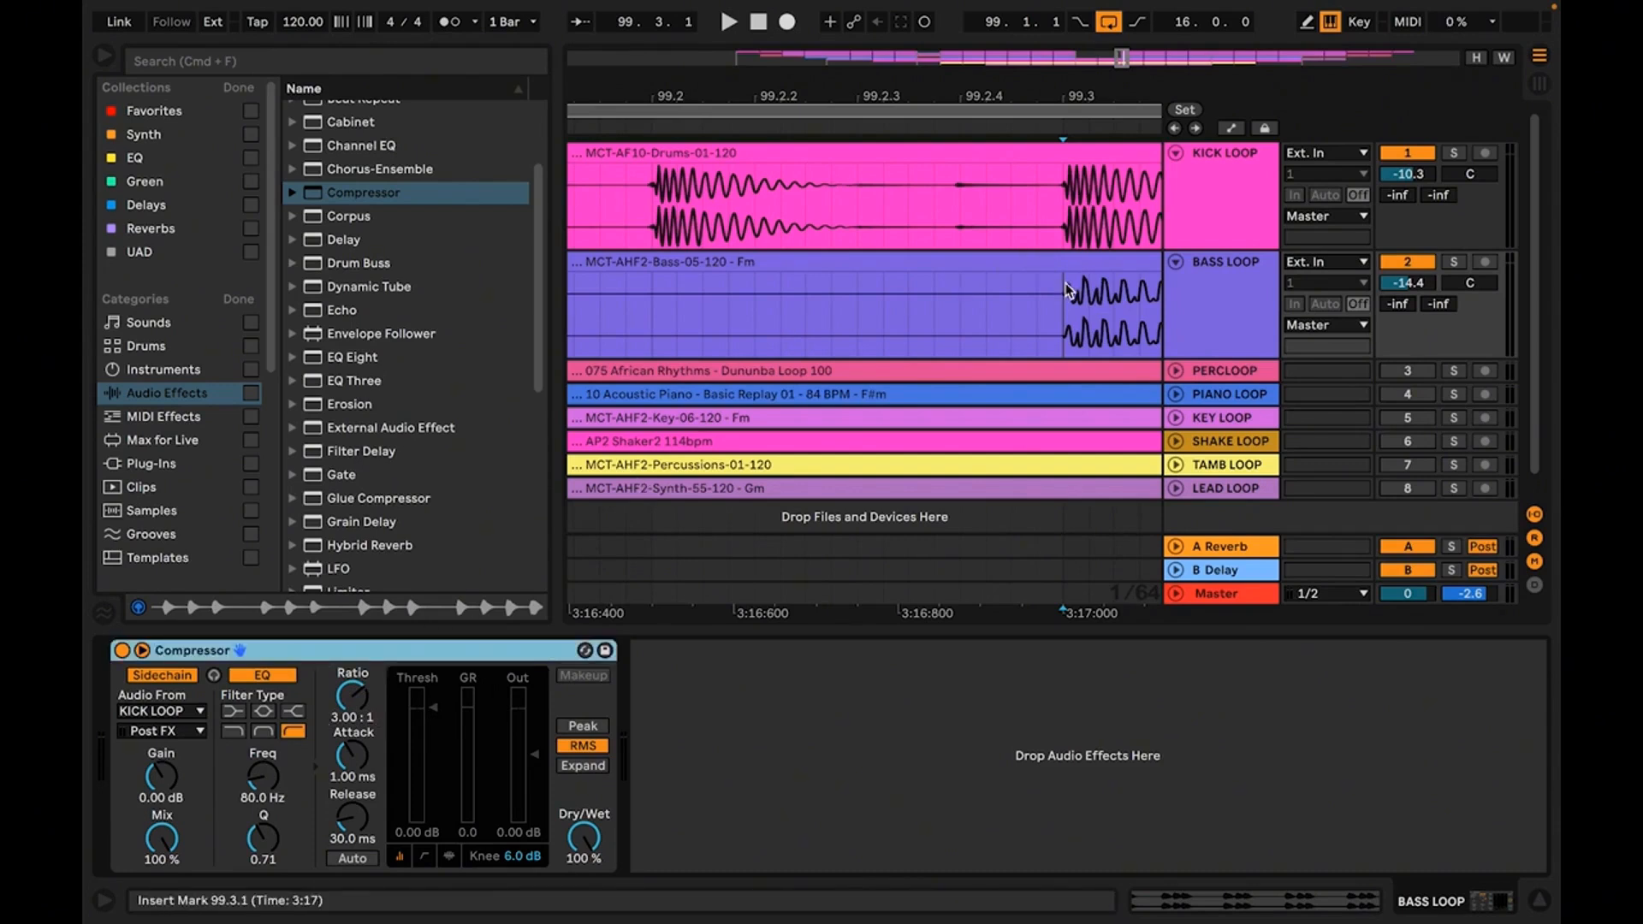
# Audition Compressor thresholds during playback, from -16.8 dB down to about -54.6 dB and back up to -16.0 dB, and stop playback.
pyautogui.moveTo(1054, 102); pyautogui.dragTo(955, 102)
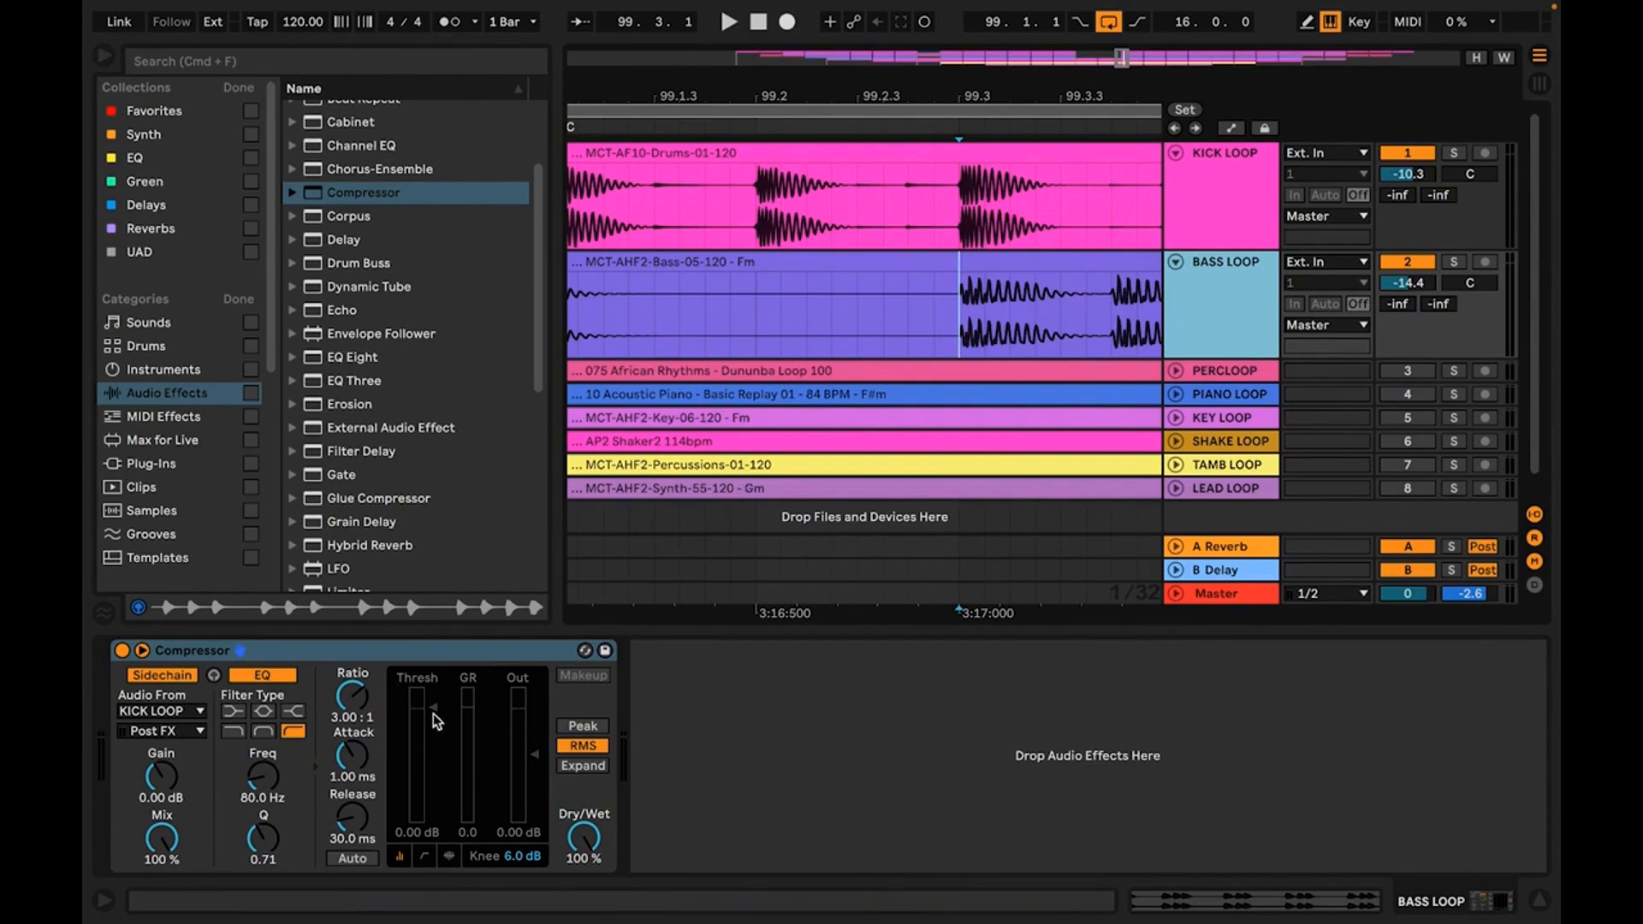
pyautogui.moveTo(433, 710); pyautogui.dragTo(433, 764)
pyautogui.press('space')
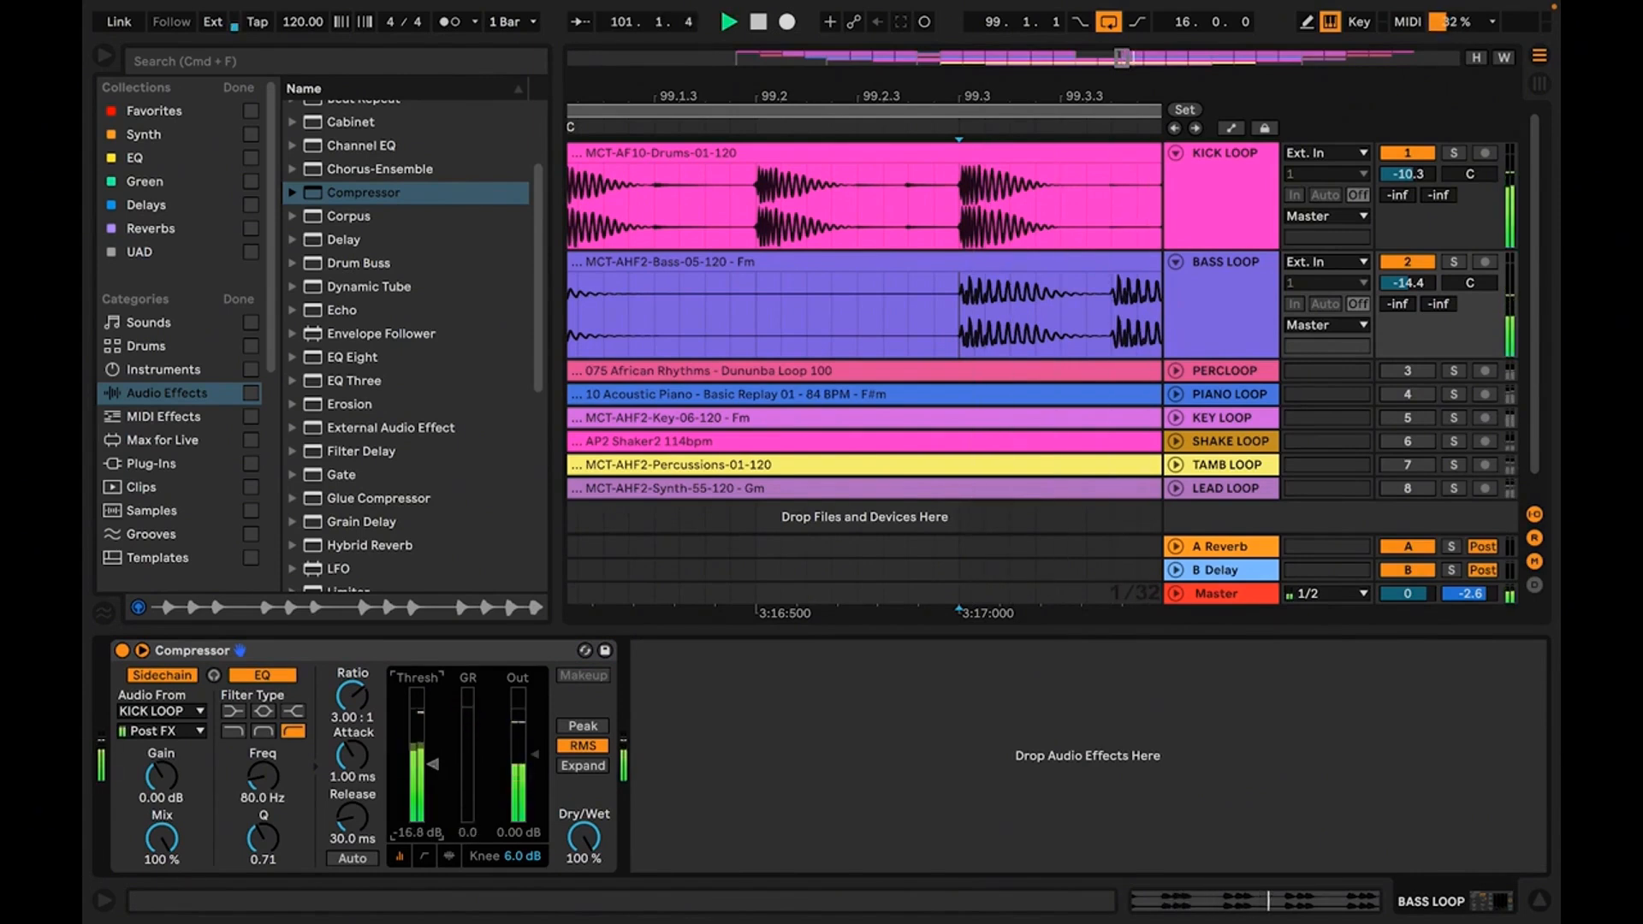
pyautogui.moveTo(433, 764); pyautogui.dragTo(433, 808)
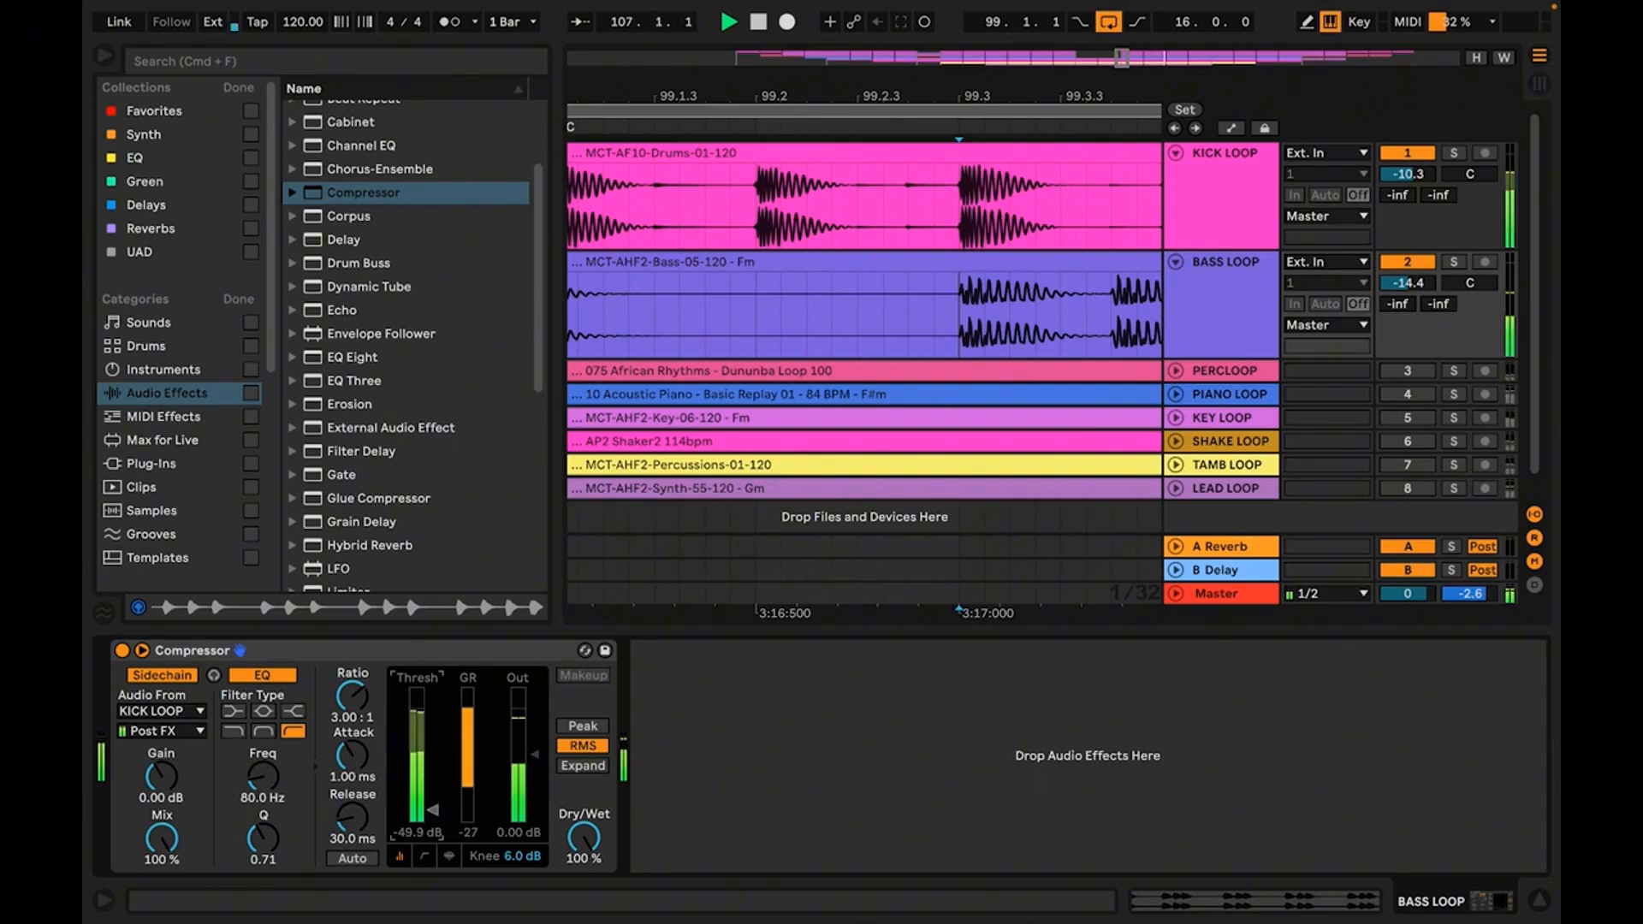
pyautogui.moveTo(433, 809); pyautogui.dragTo(433, 814)
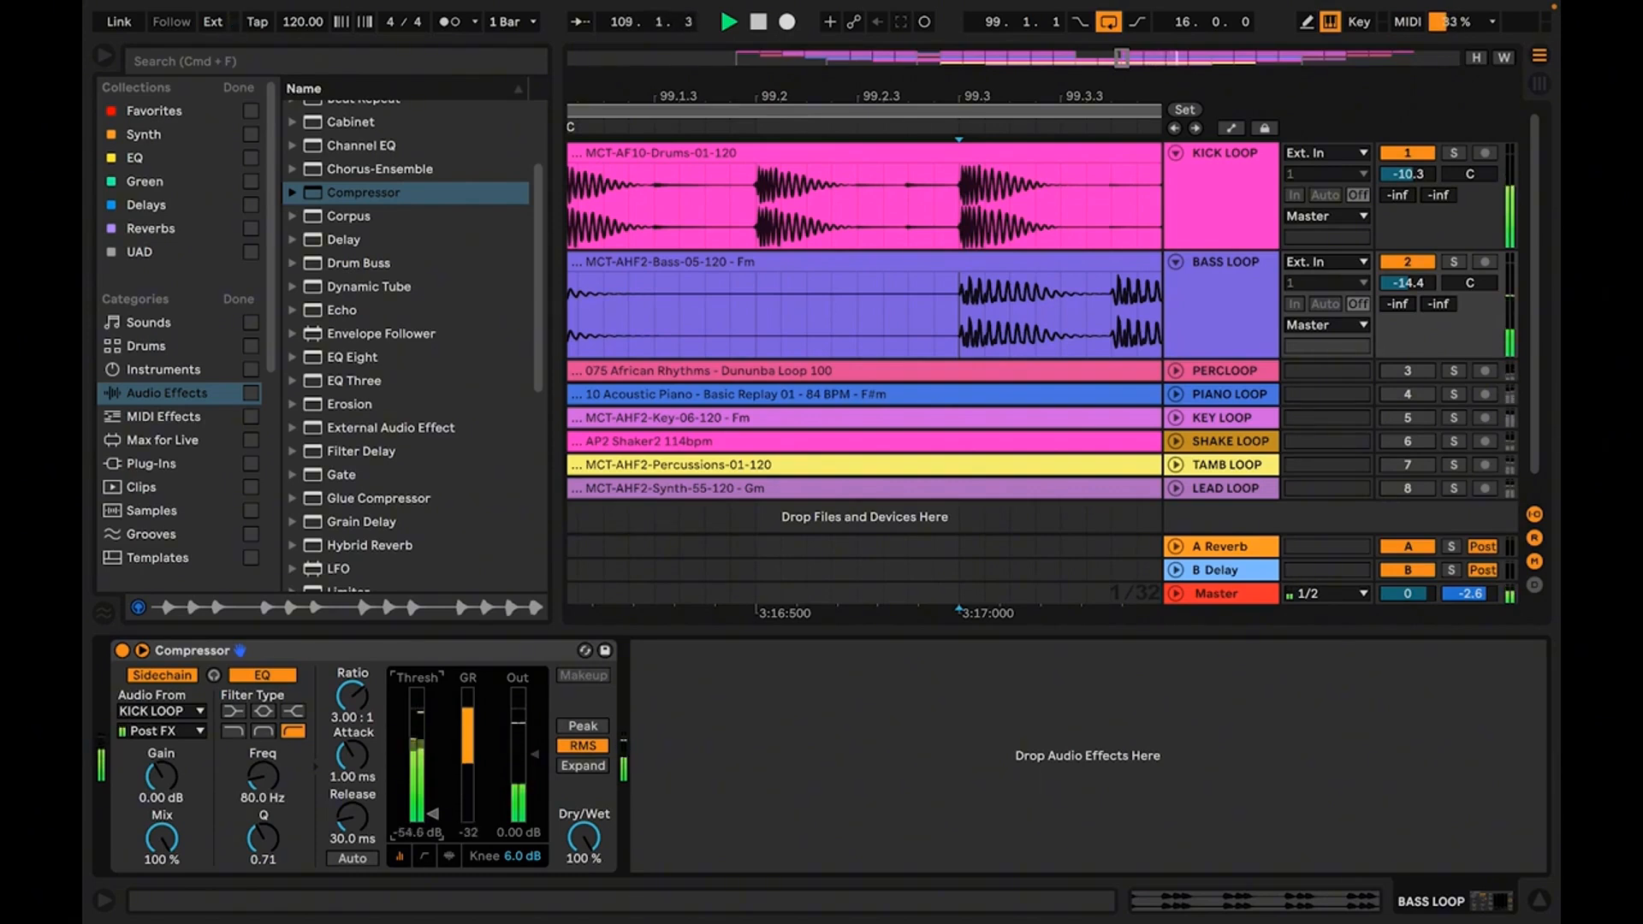
pyautogui.moveTo(433, 814); pyautogui.dragTo(433, 819)
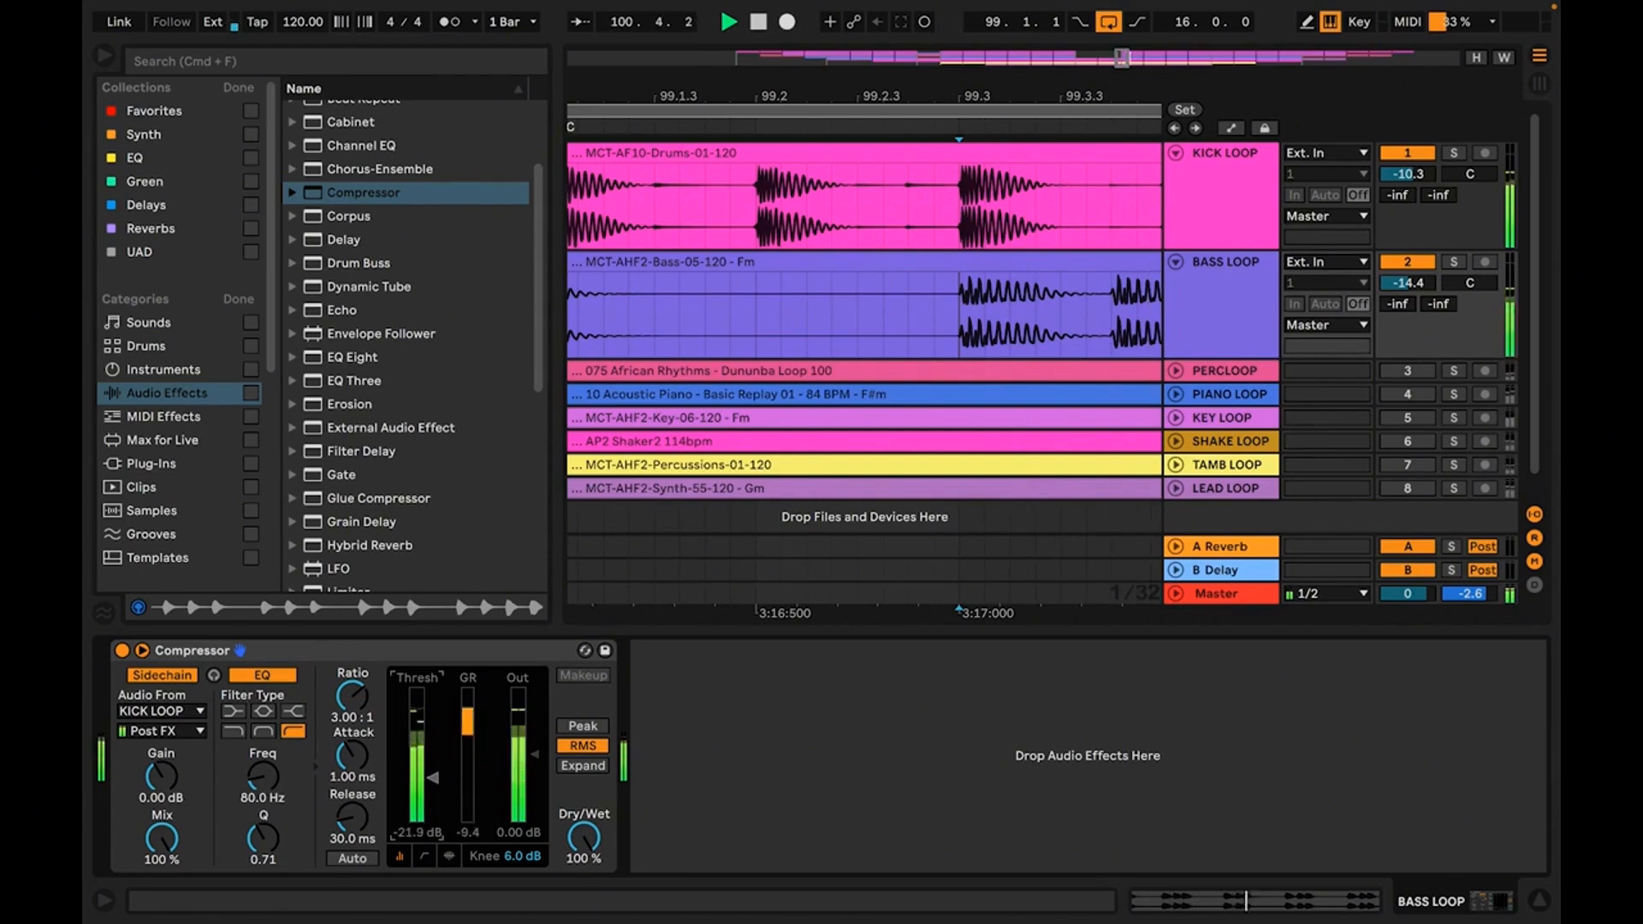
pyautogui.moveTo(433, 768); pyautogui.dragTo(434, 762)
pyautogui.press('space')
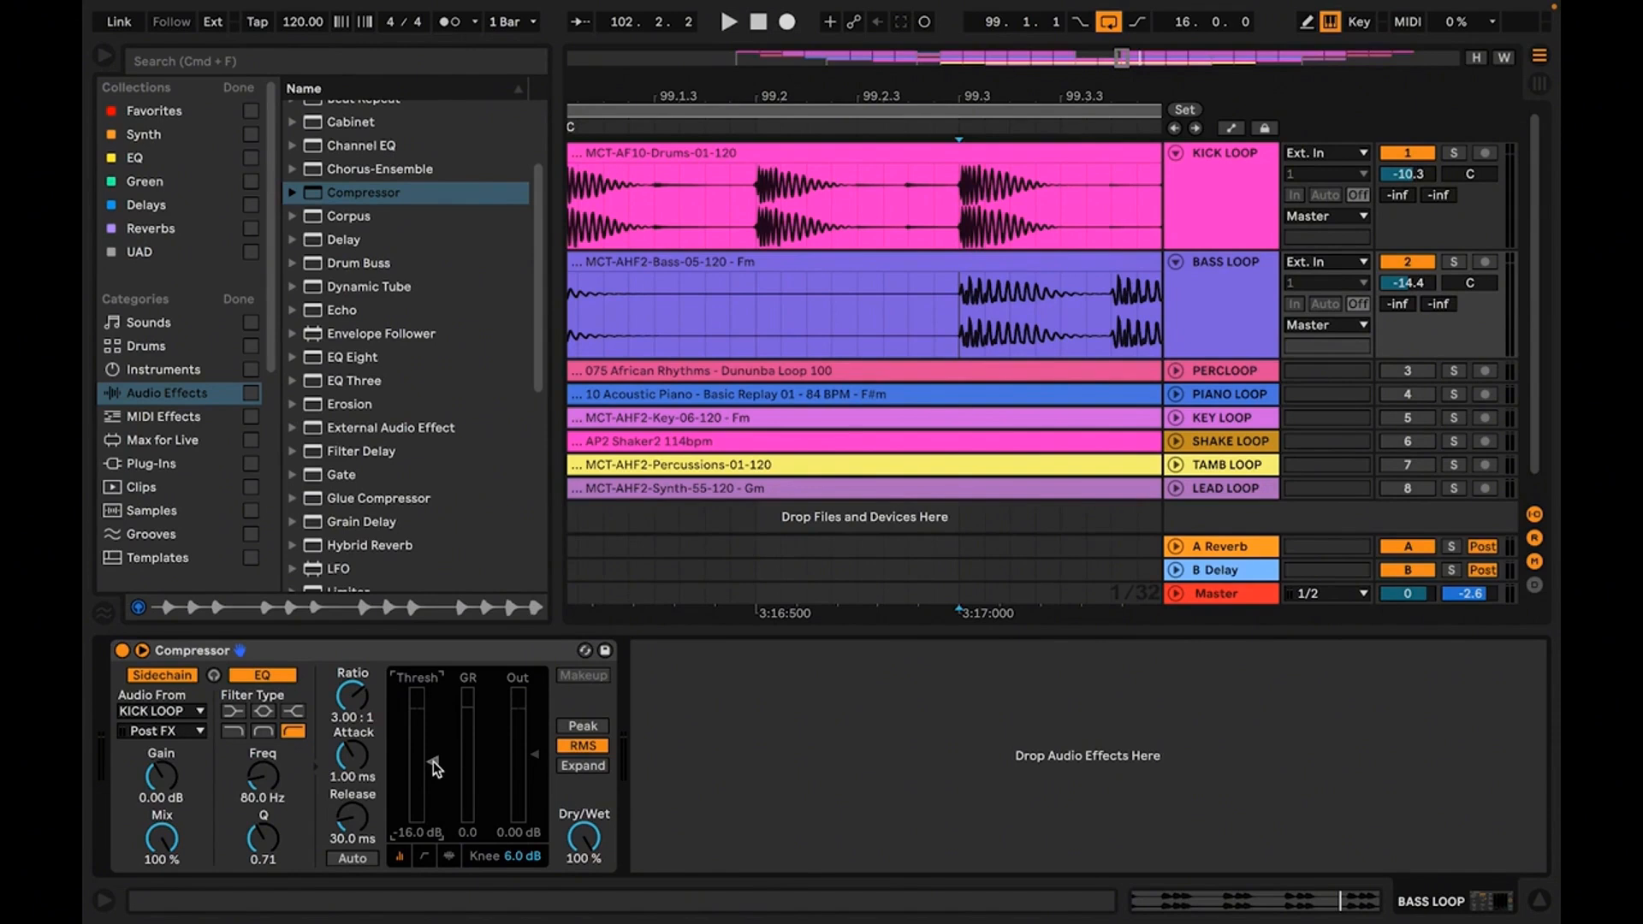
# Try a Compressor threshold of -33.1 dB on the bass and play the section briefly.
pyautogui.moveTo(433, 761); pyautogui.dragTo(439, 801)
pyautogui.press('space')
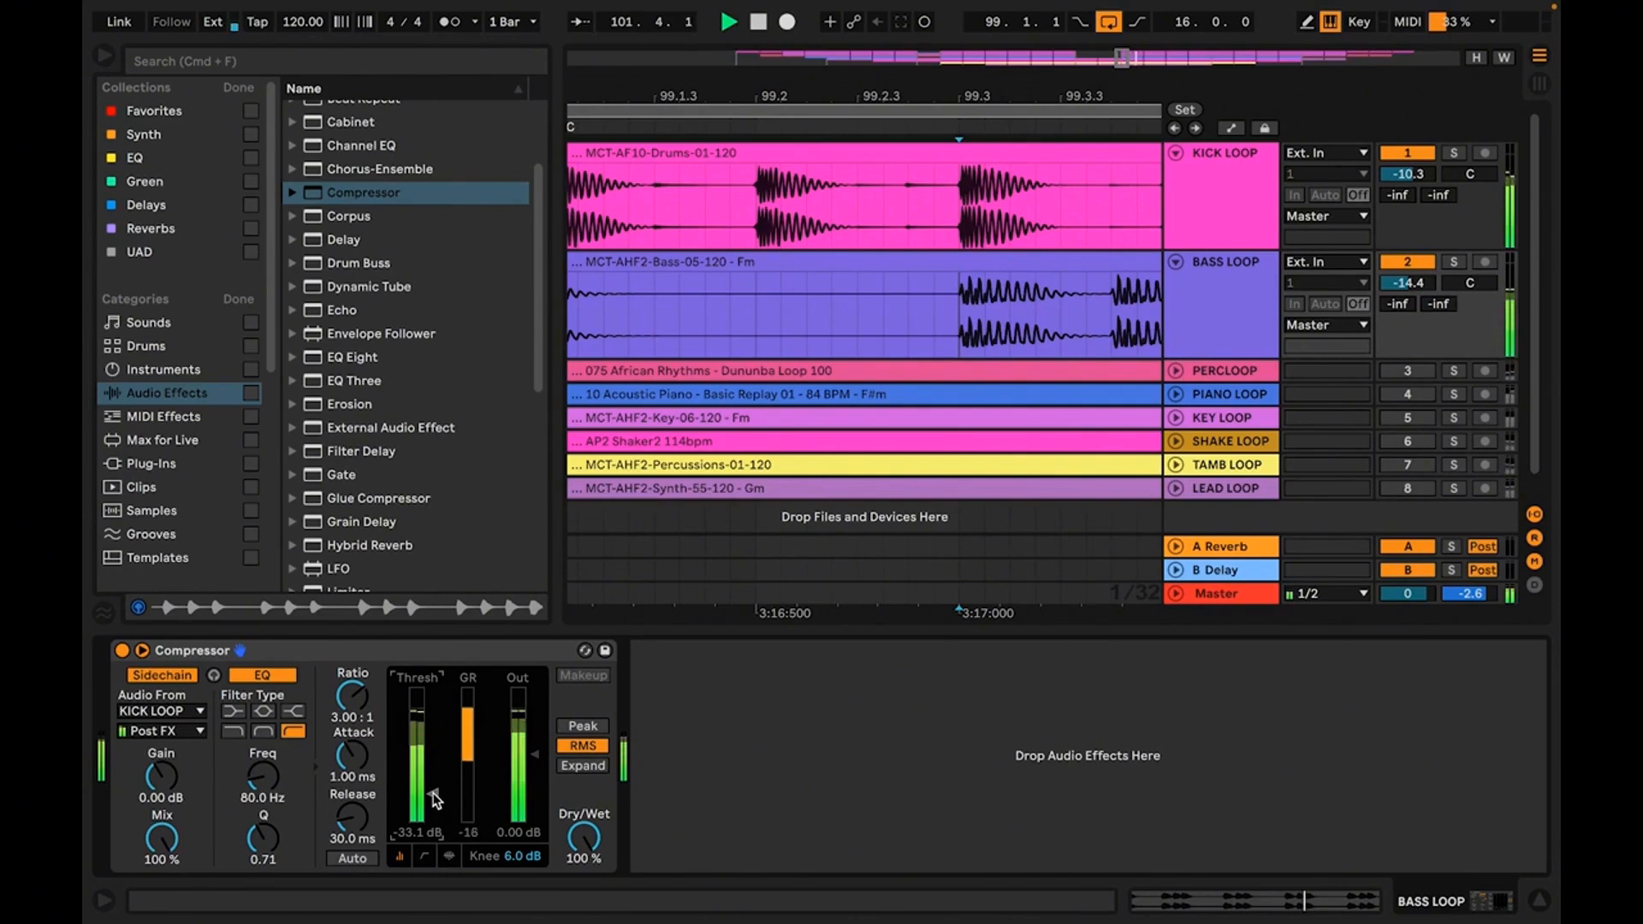
pyautogui.press('space')
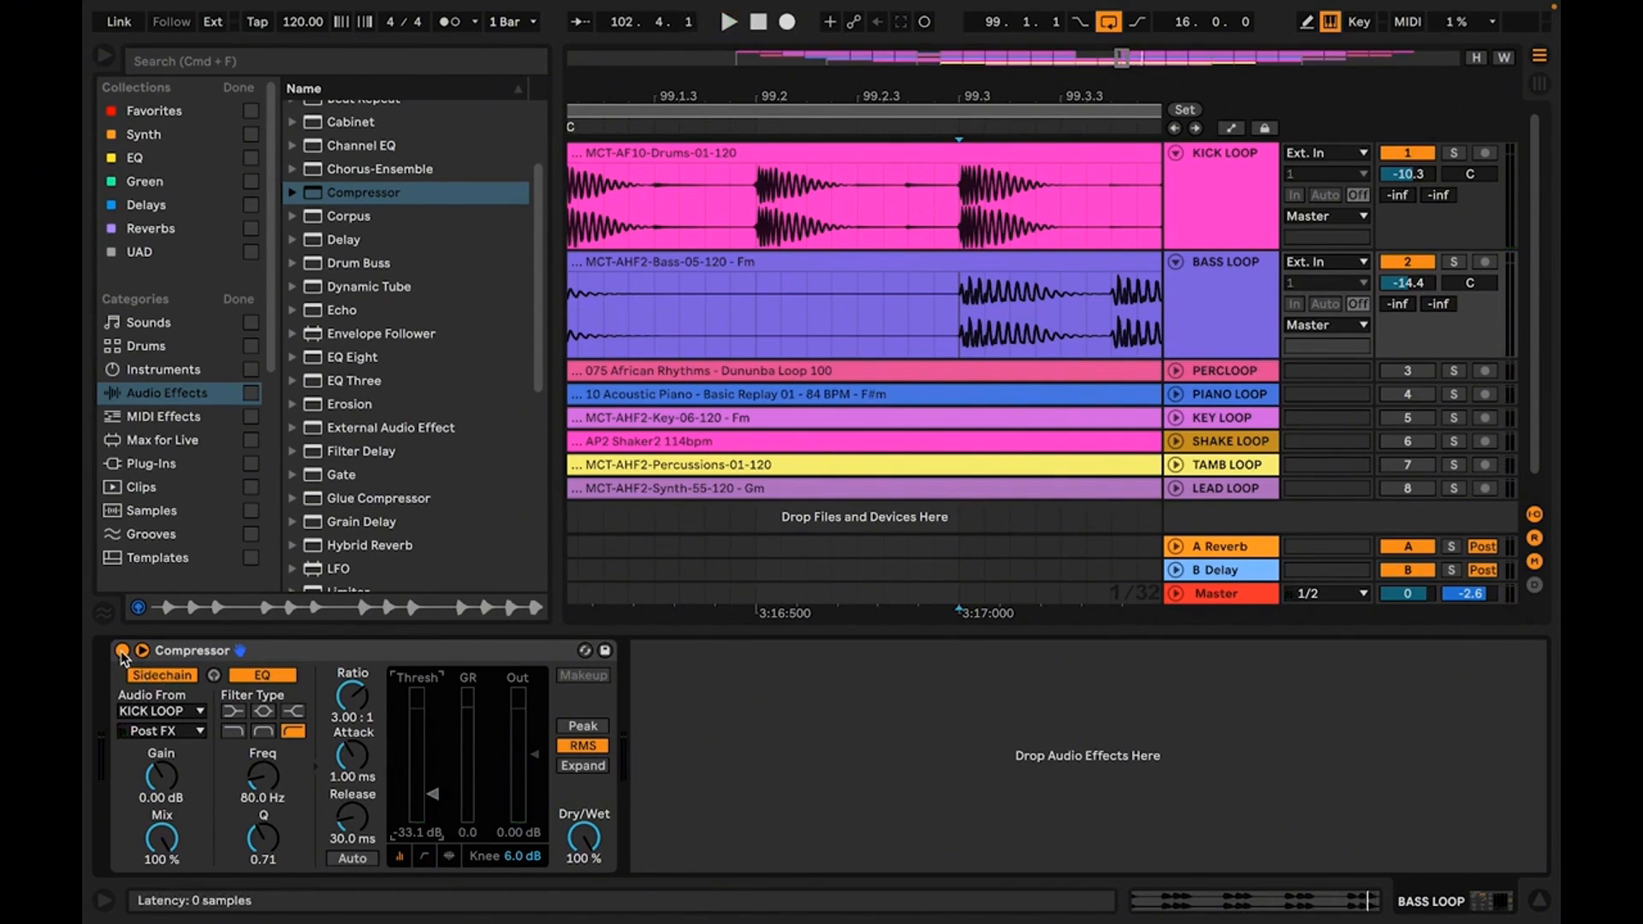
# Bypass the Compressor during playback to hear the bass without sidechaining, and switch it back on.
pyautogui.click(122, 652)
pyautogui.press('space')
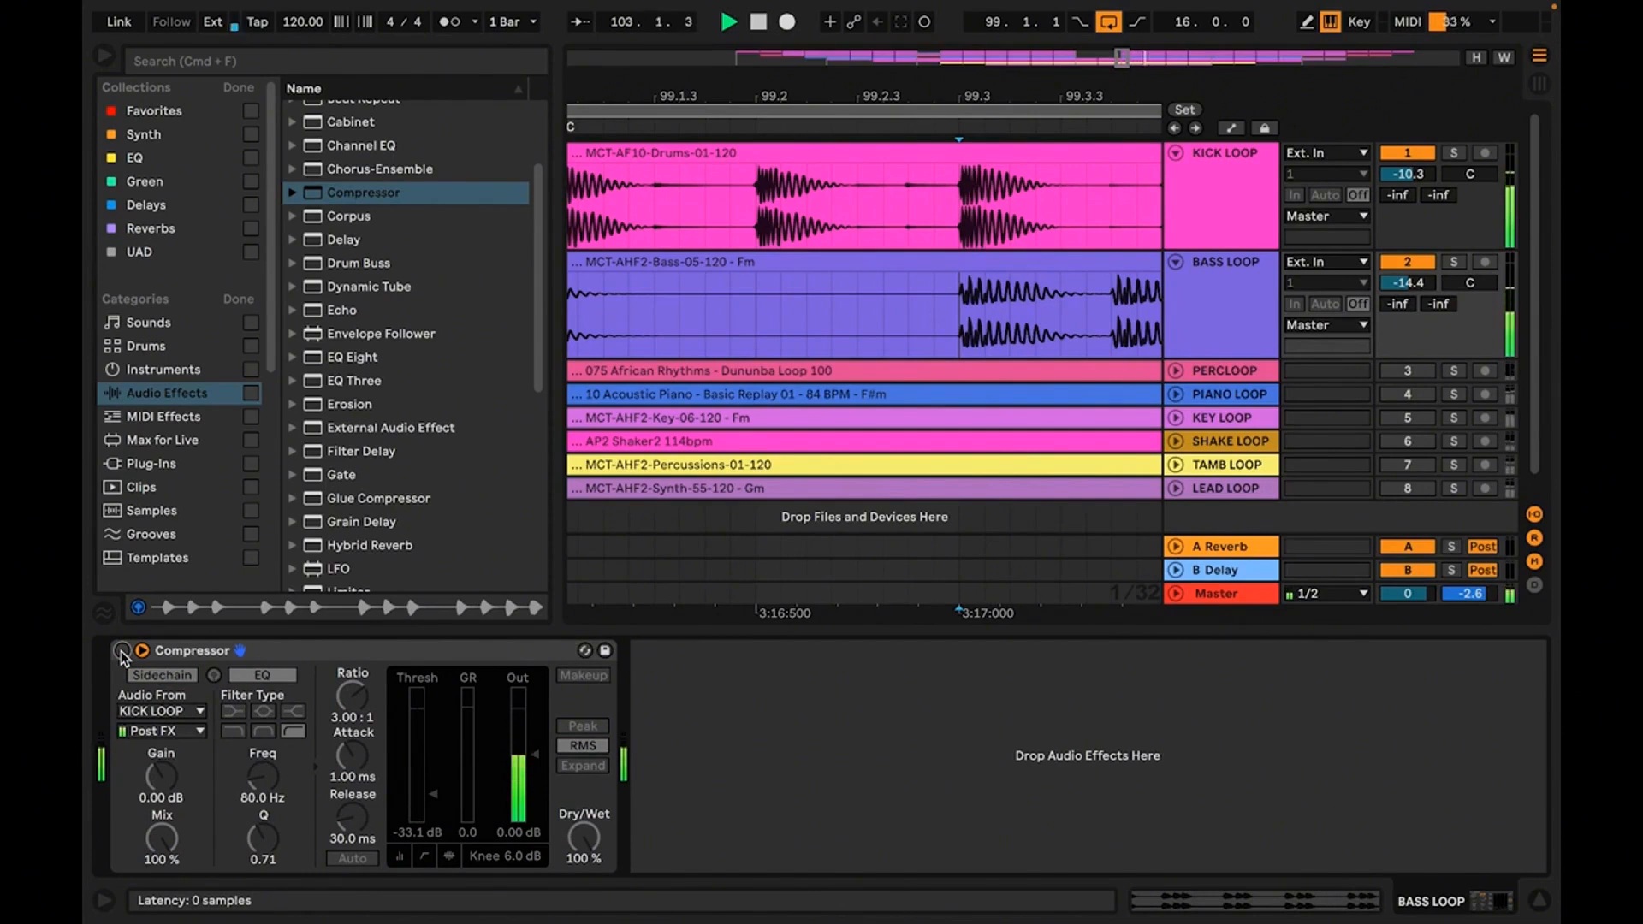
pyautogui.press('space')
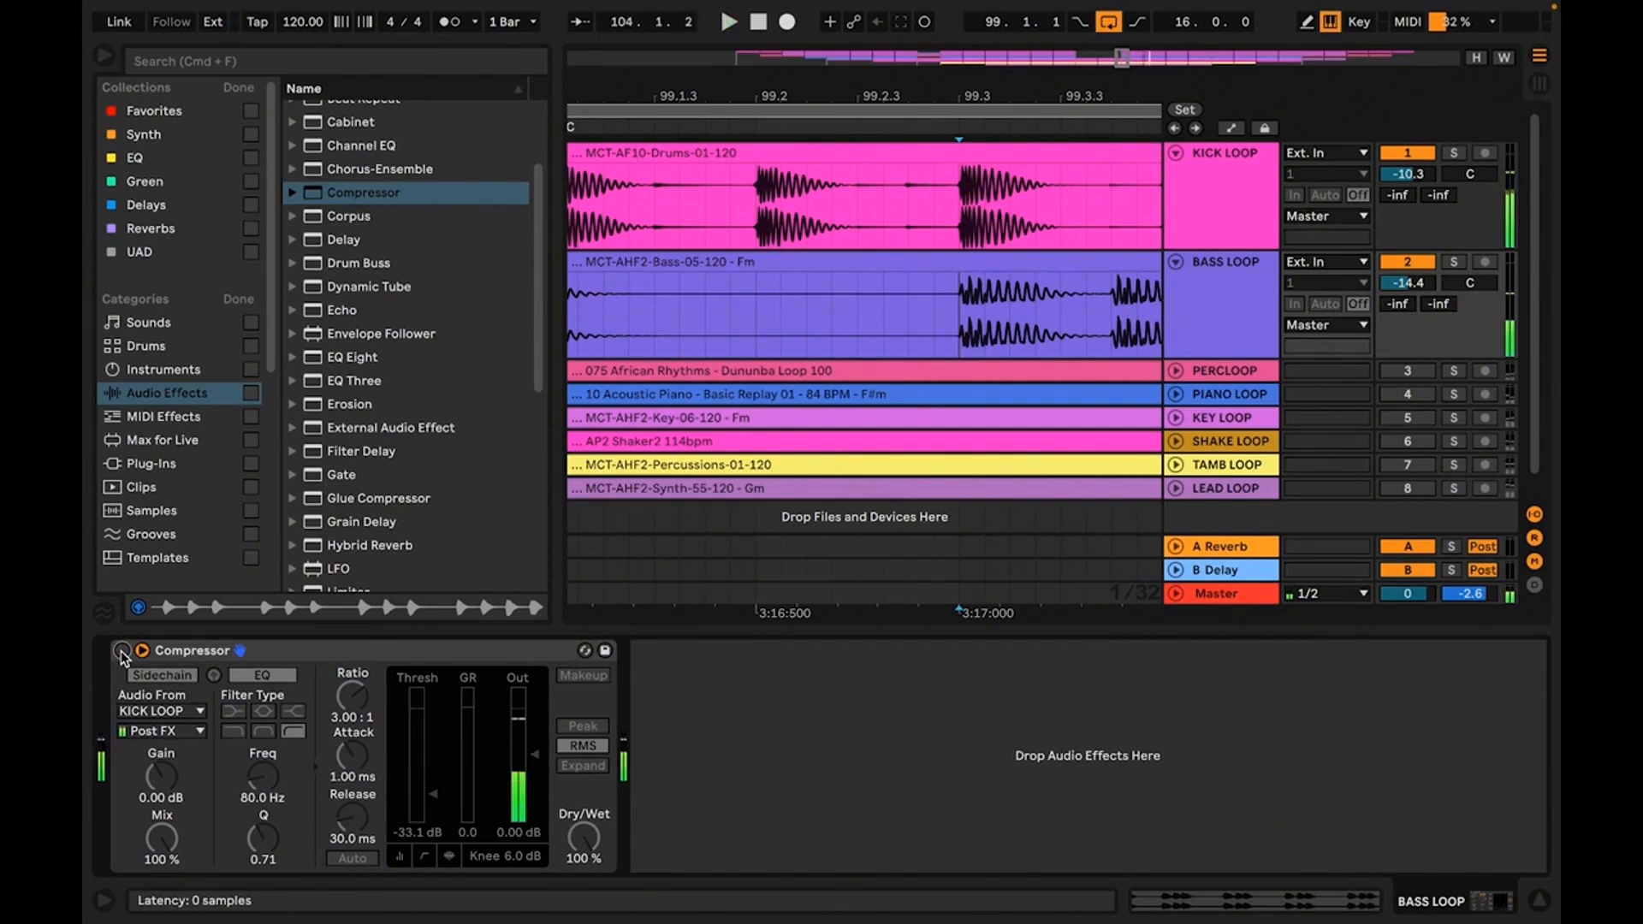
pyautogui.click(122, 650)
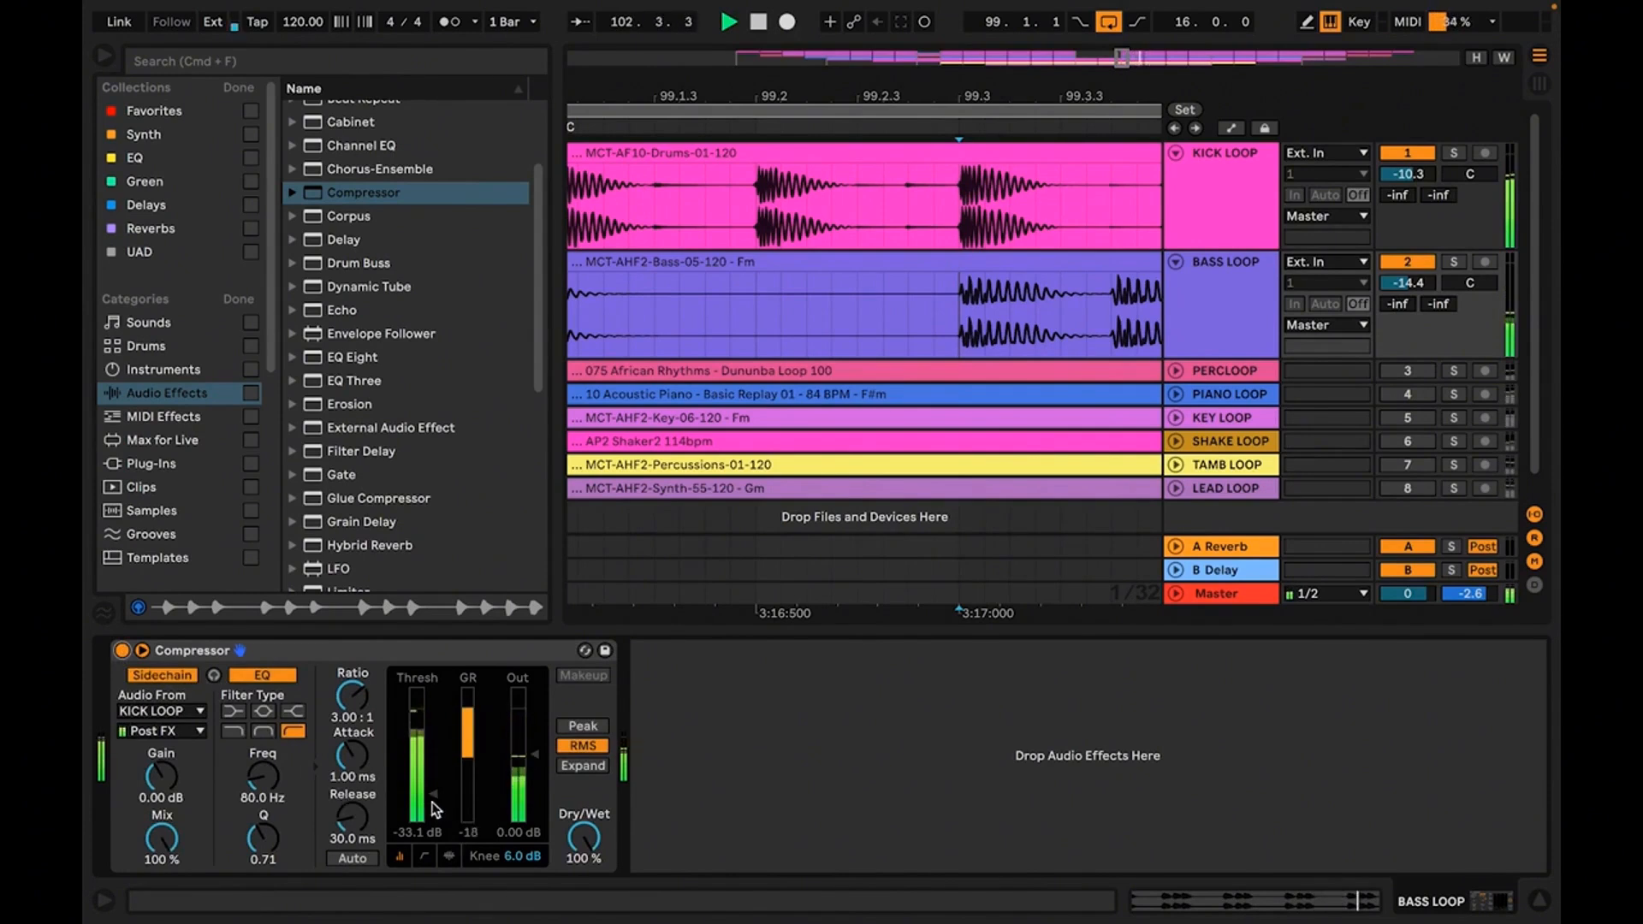
# Set the Compressor's threshold to -24.0 dB and its output gain to 1.00 dB, and play the section.
pyautogui.moveTo(438, 804)
pyautogui.mouseDown()
pyautogui.moveTo(437, 770)
pyautogui.moveTo(439, 791)
pyautogui.mouseUp()
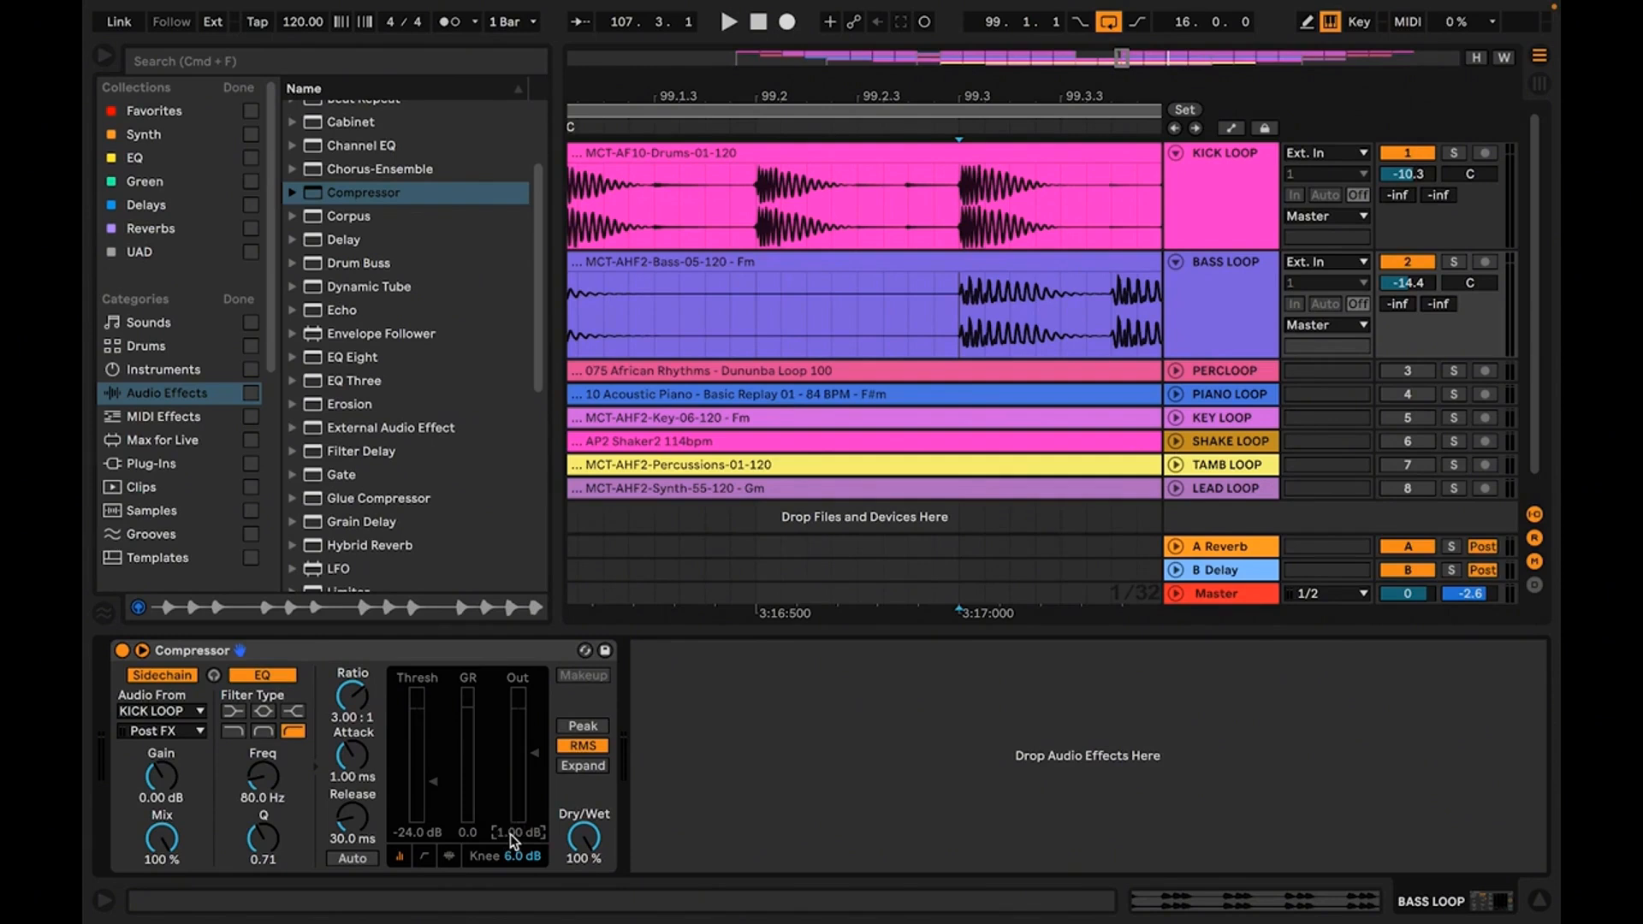
pyautogui.press('space')
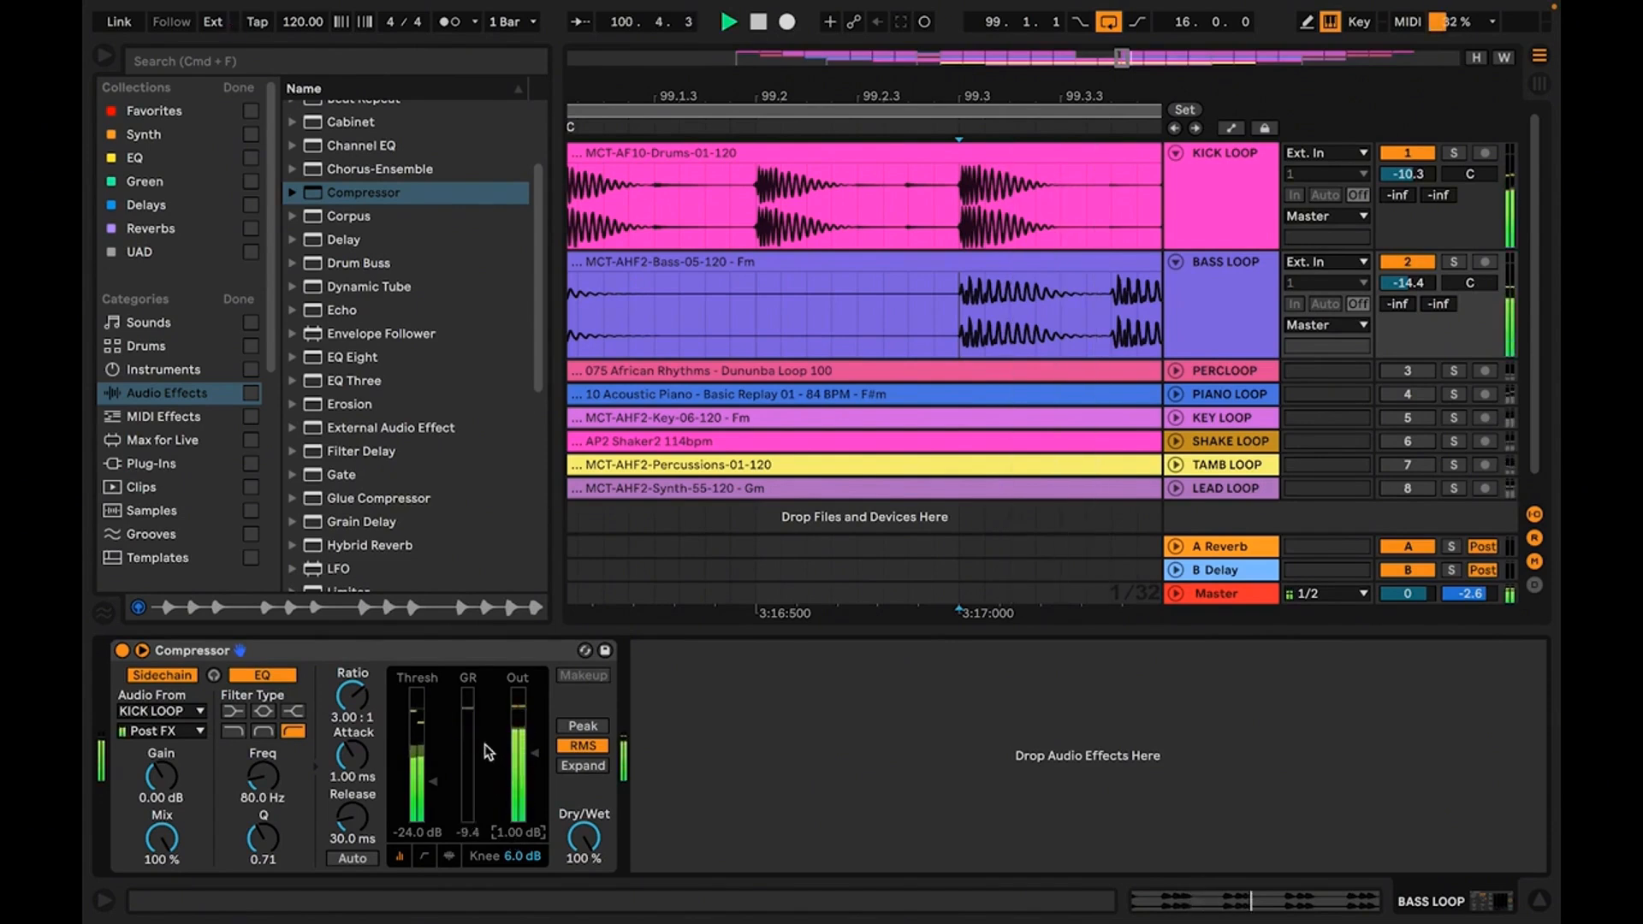
# Reset the Master peak level in Session View and raise the BASS LOOP volume to -14.0 dB during playback.
pyautogui.press('Tab')
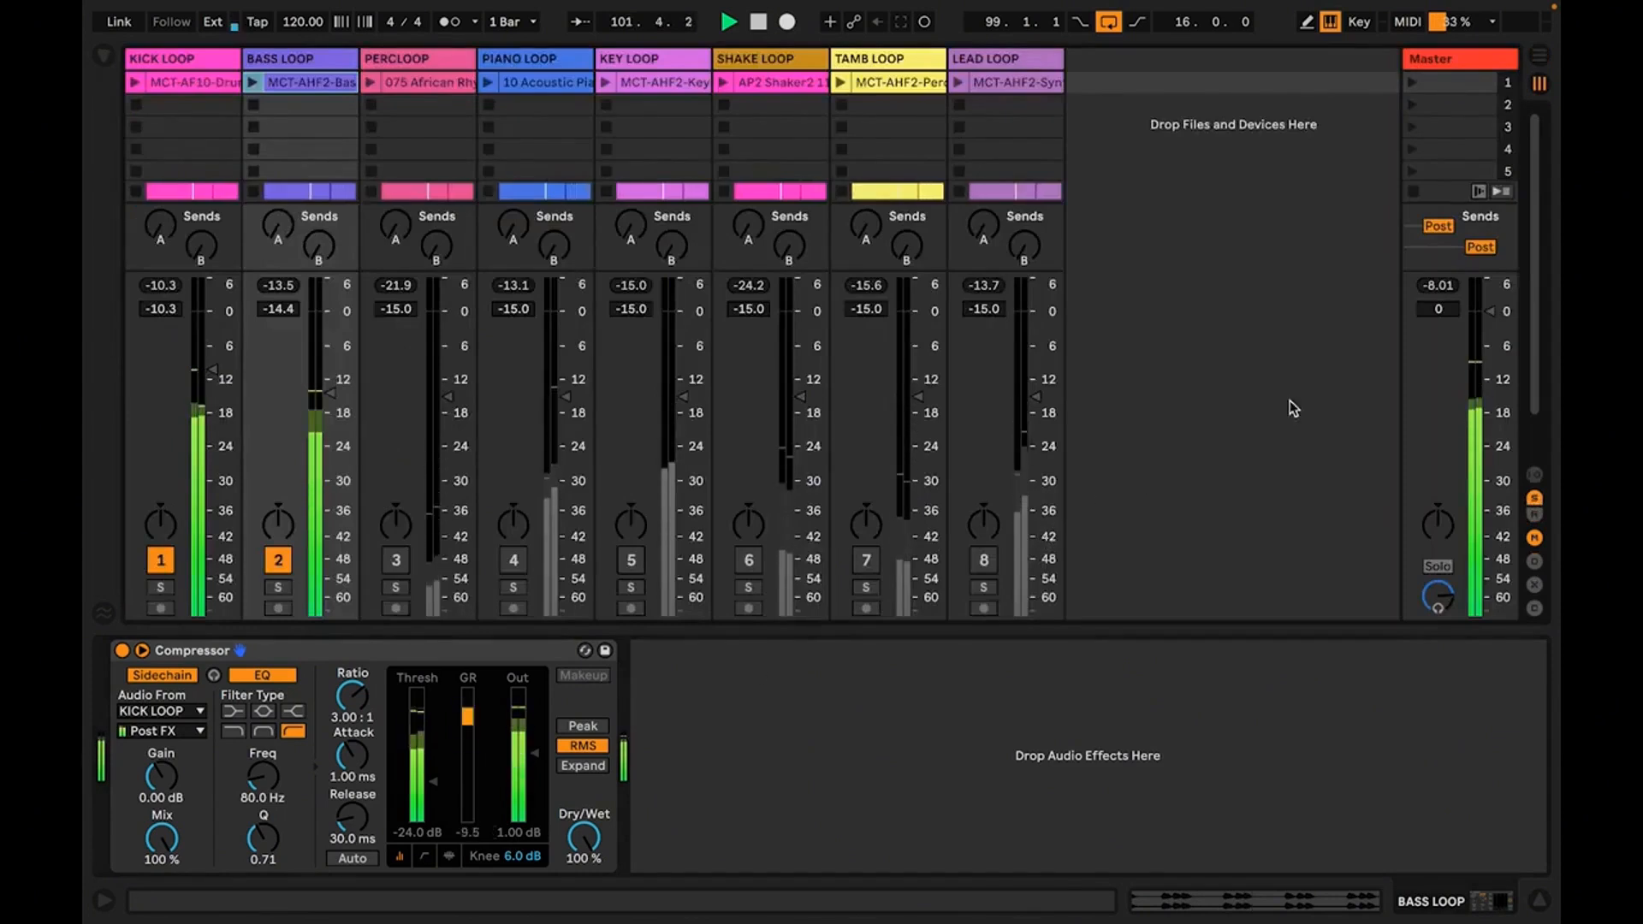
pyautogui.click(1427, 287)
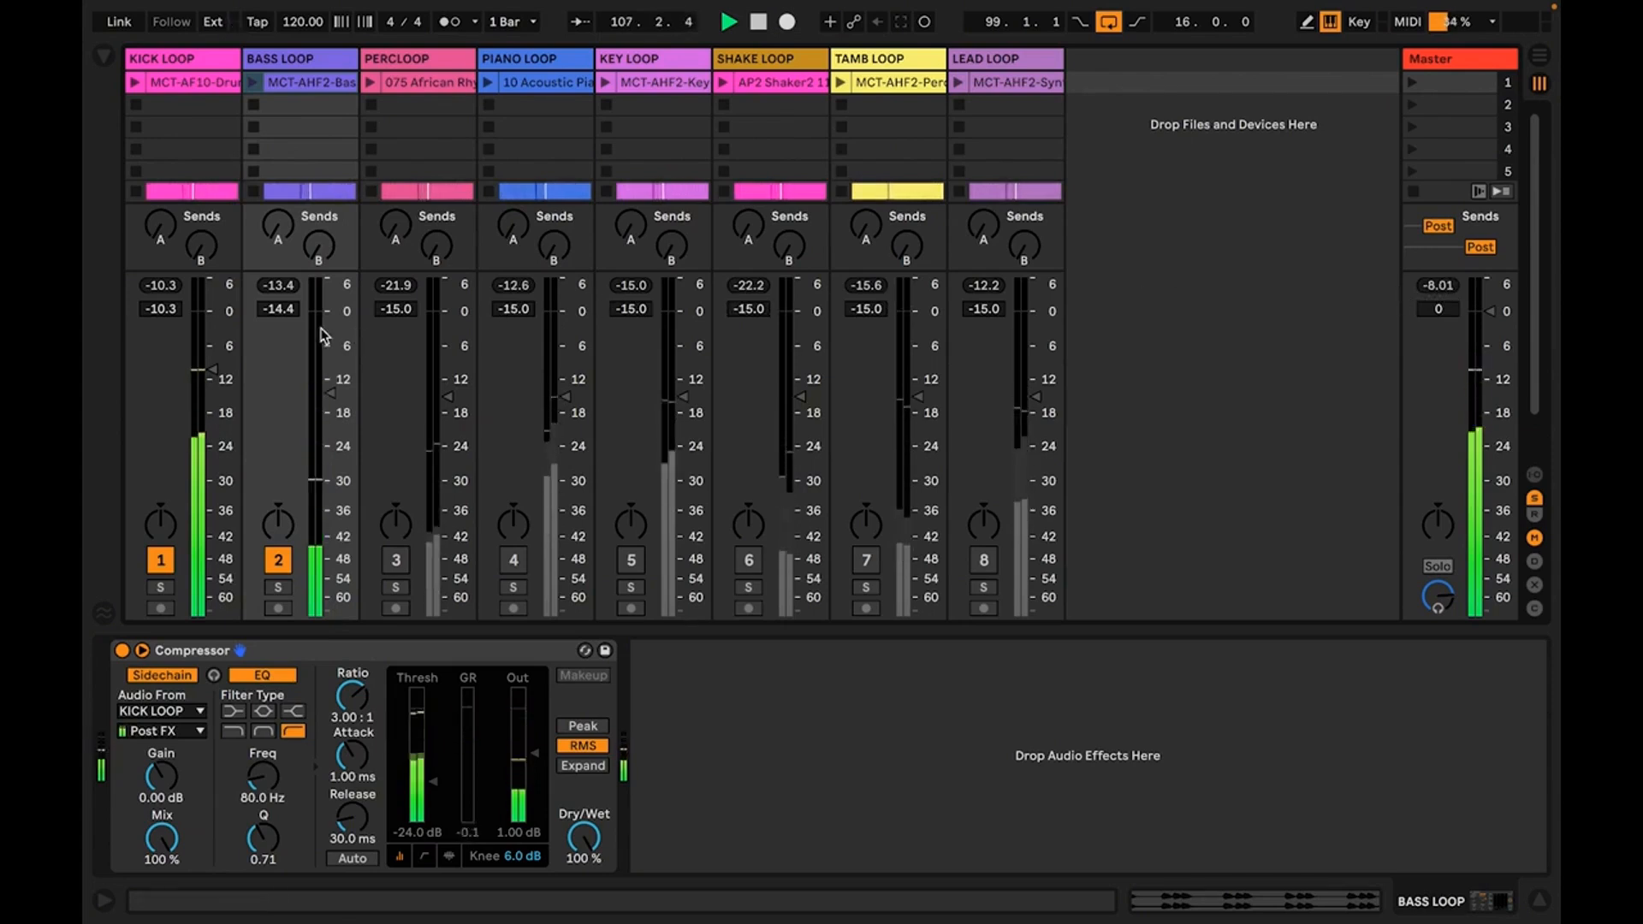
pyautogui.press('space')
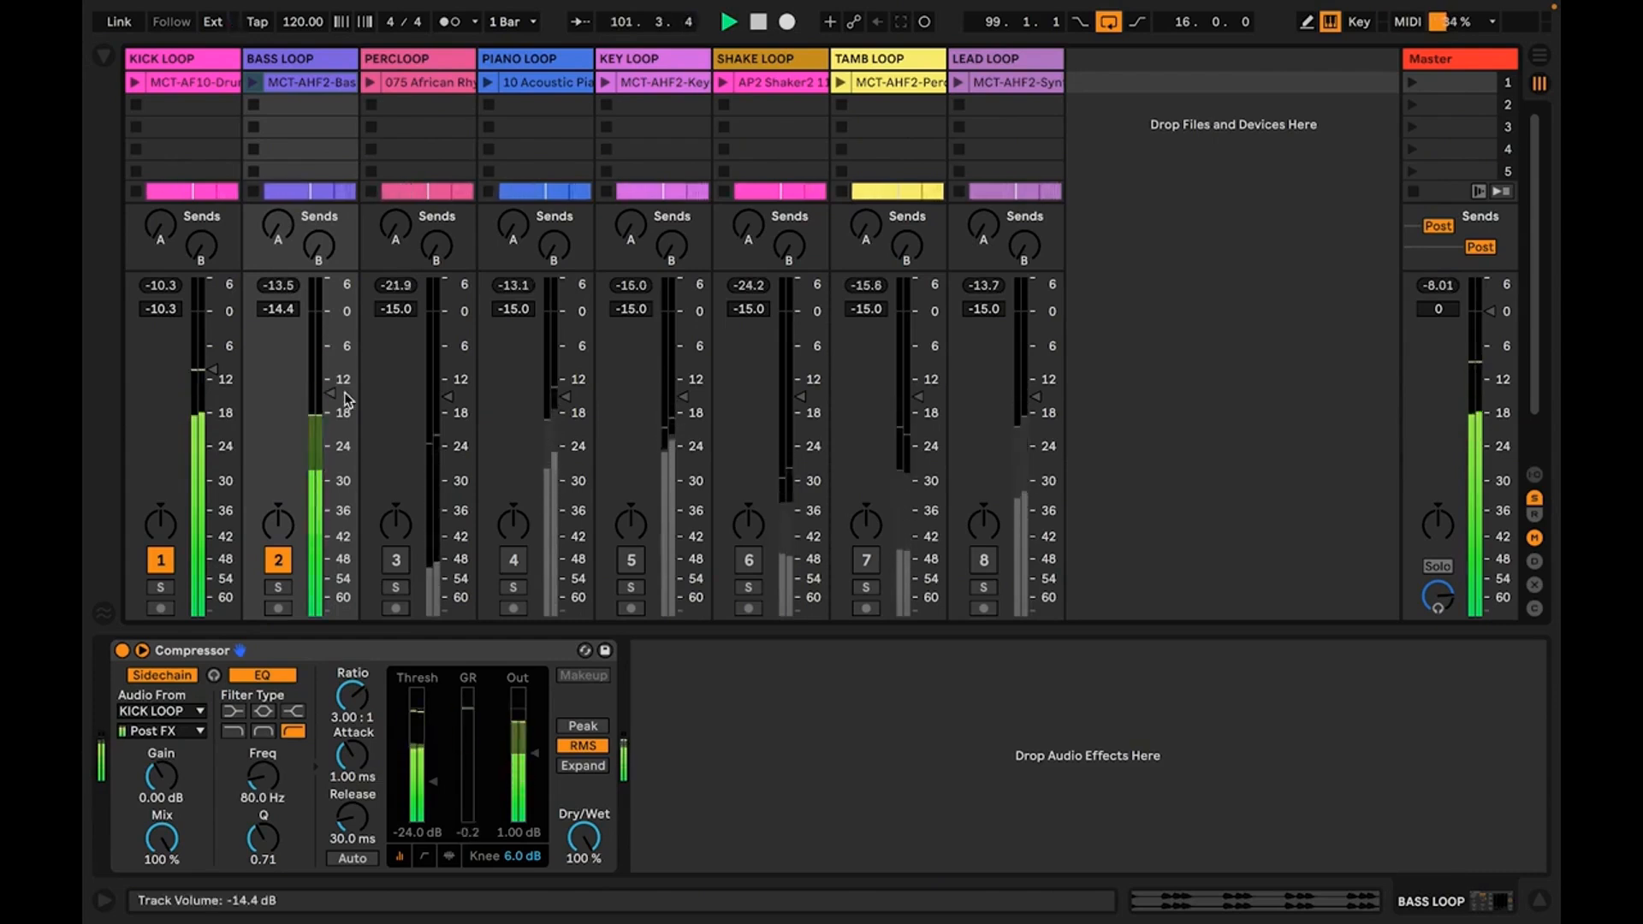
pyautogui.moveTo(329, 393); pyautogui.dragTo(335, 390)
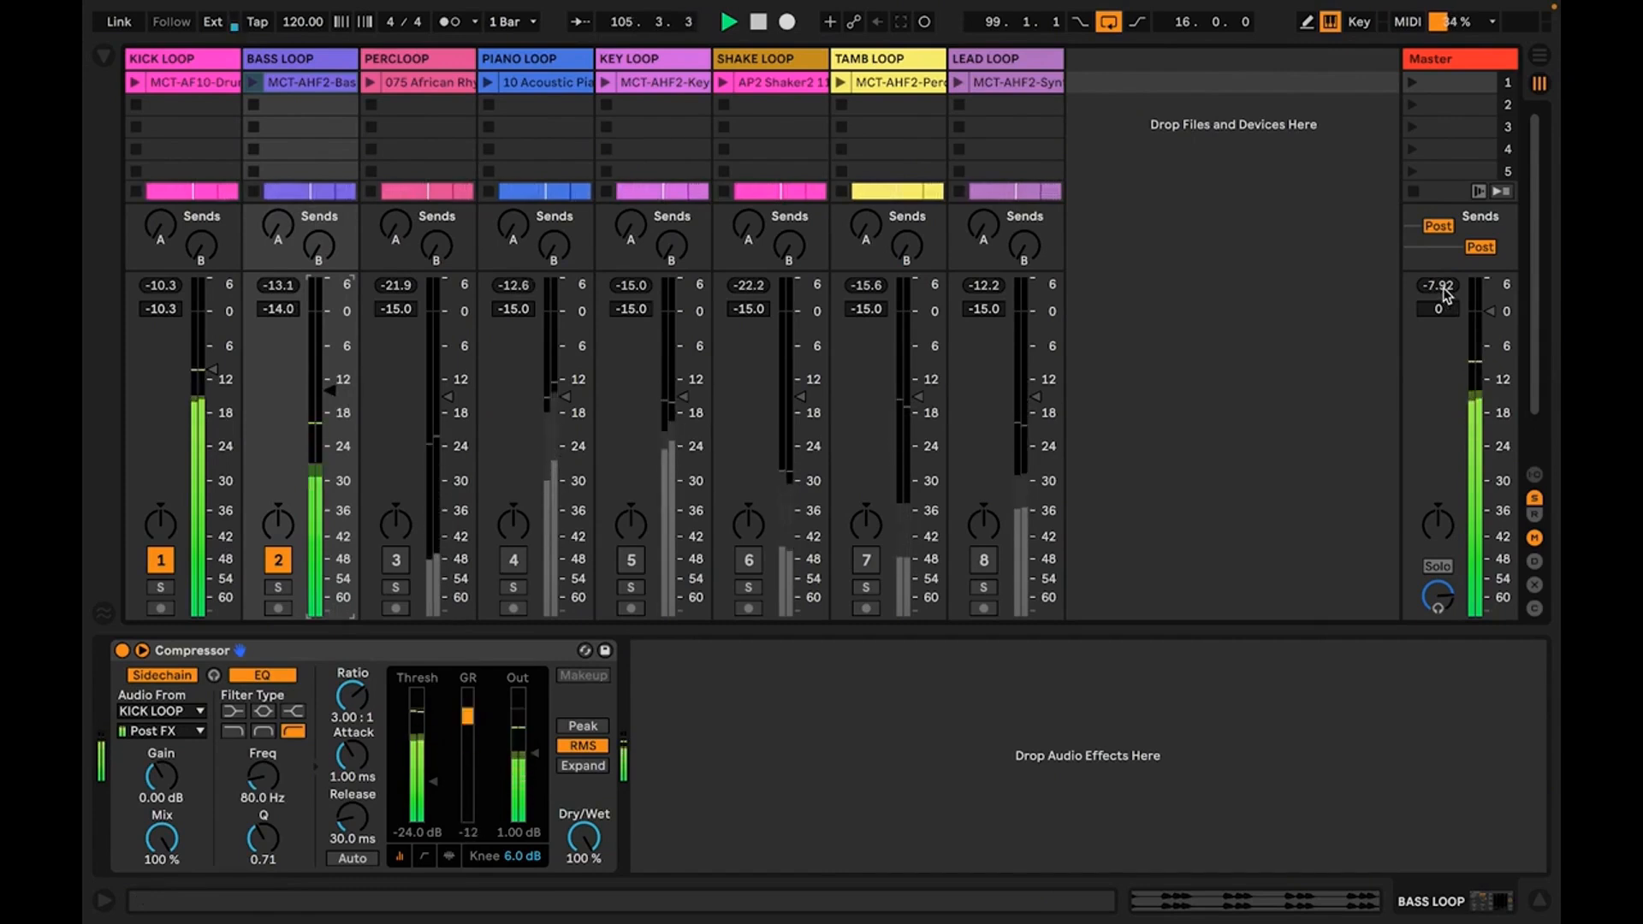
# Stop playback and delete the inactive Compressor and EQ Three from the KICK LOOP track.
pyautogui.press('space')
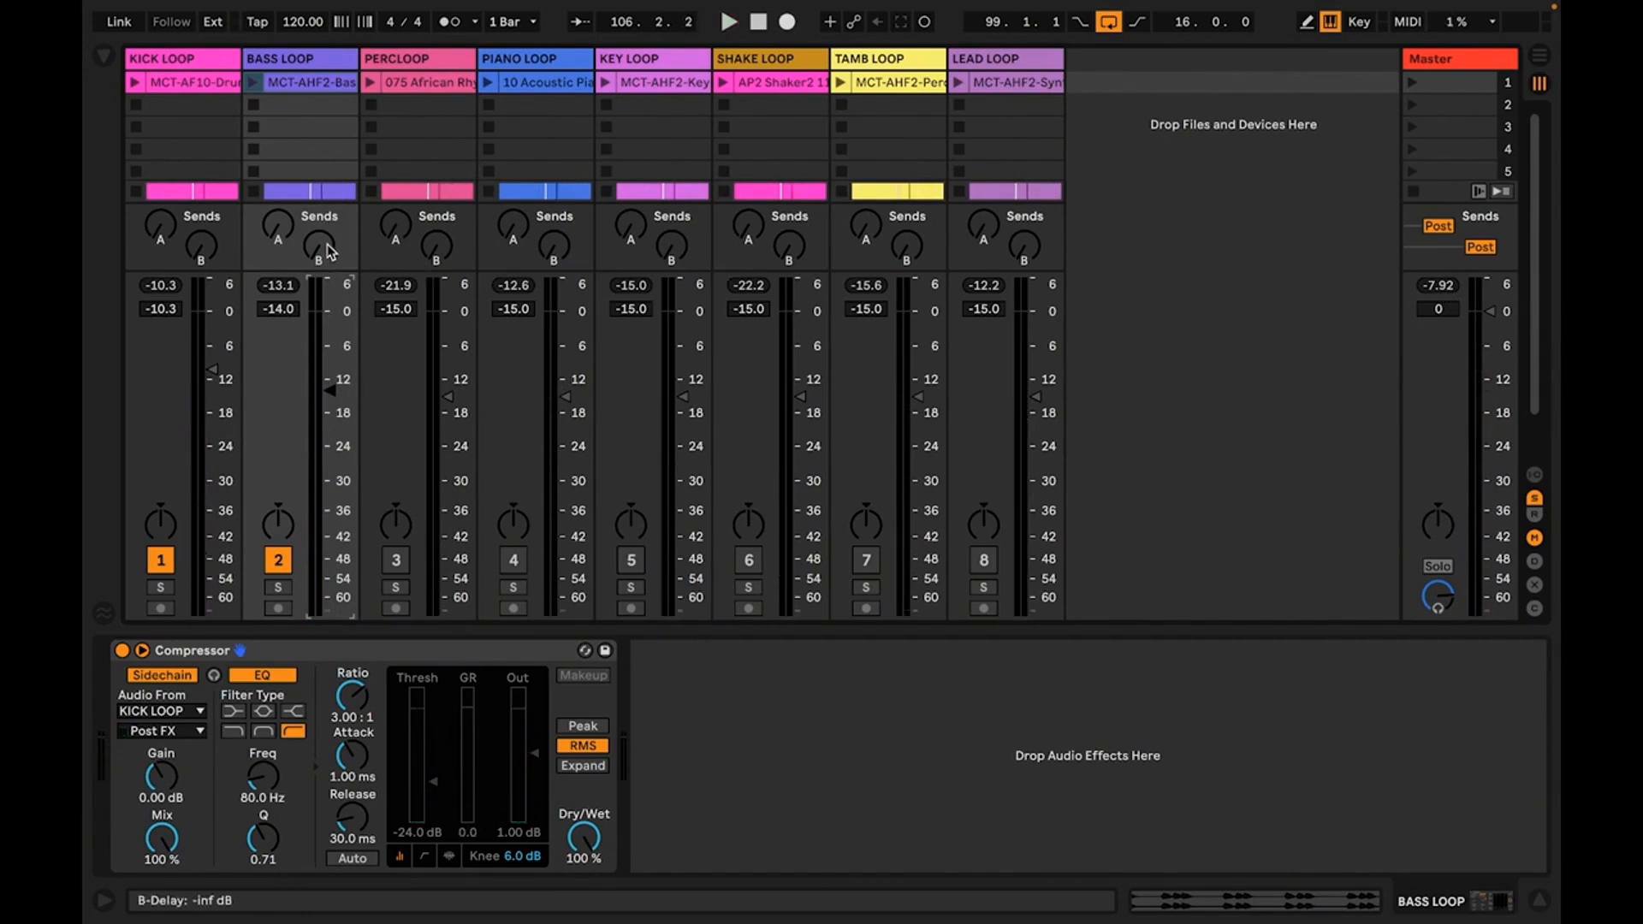
pyautogui.press('Tab')
pyautogui.press('Tab')
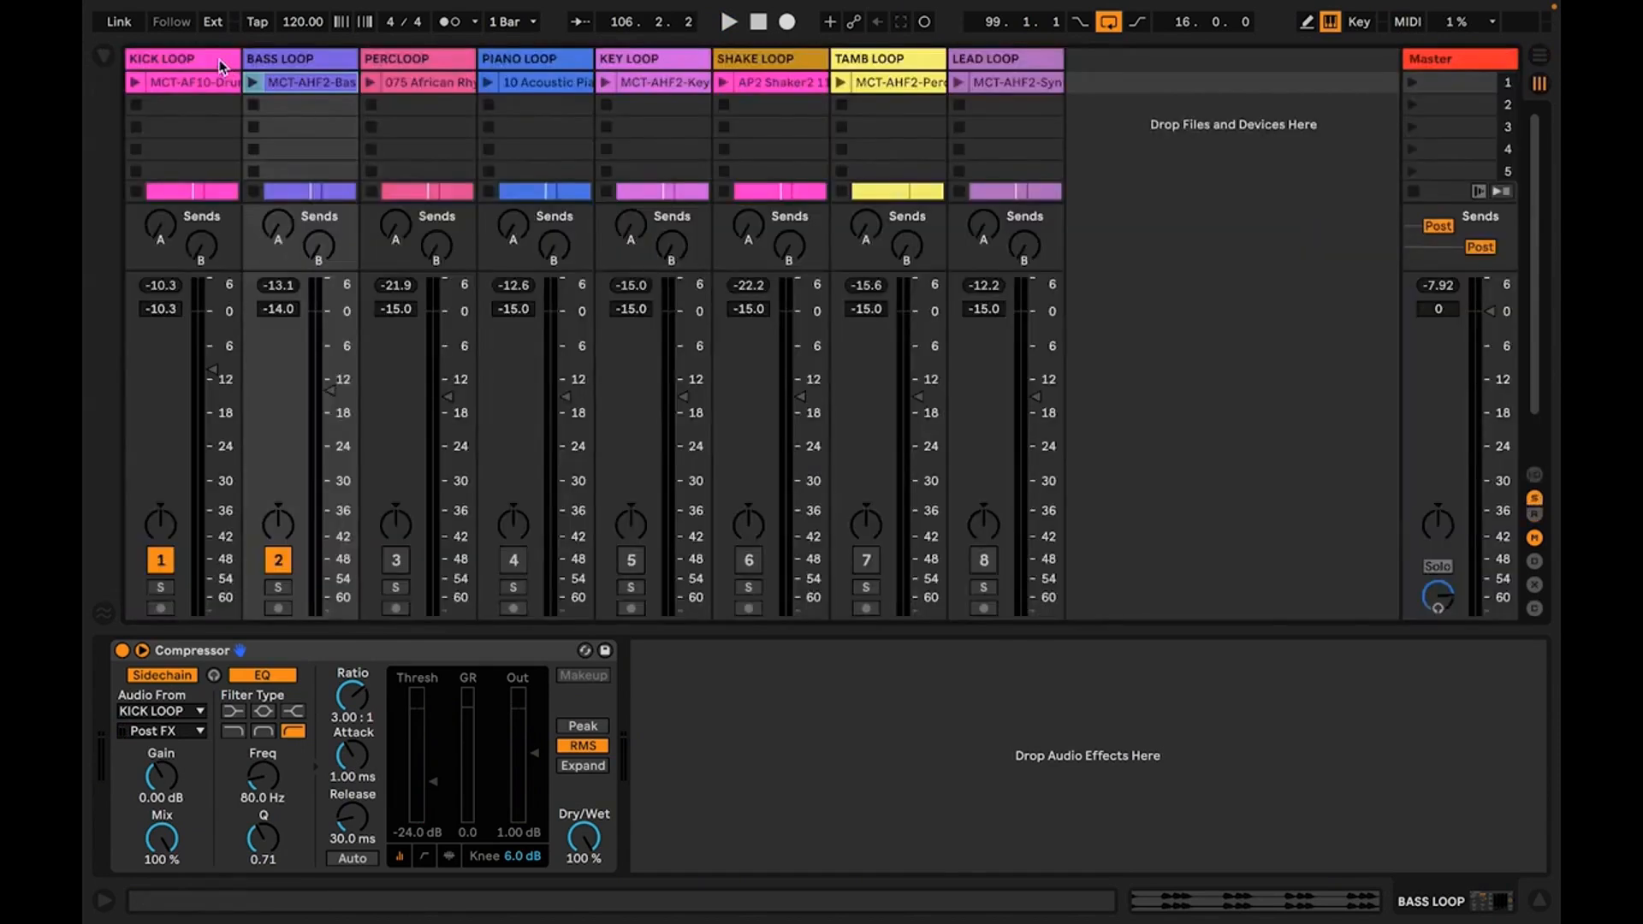
pyautogui.click(188, 60)
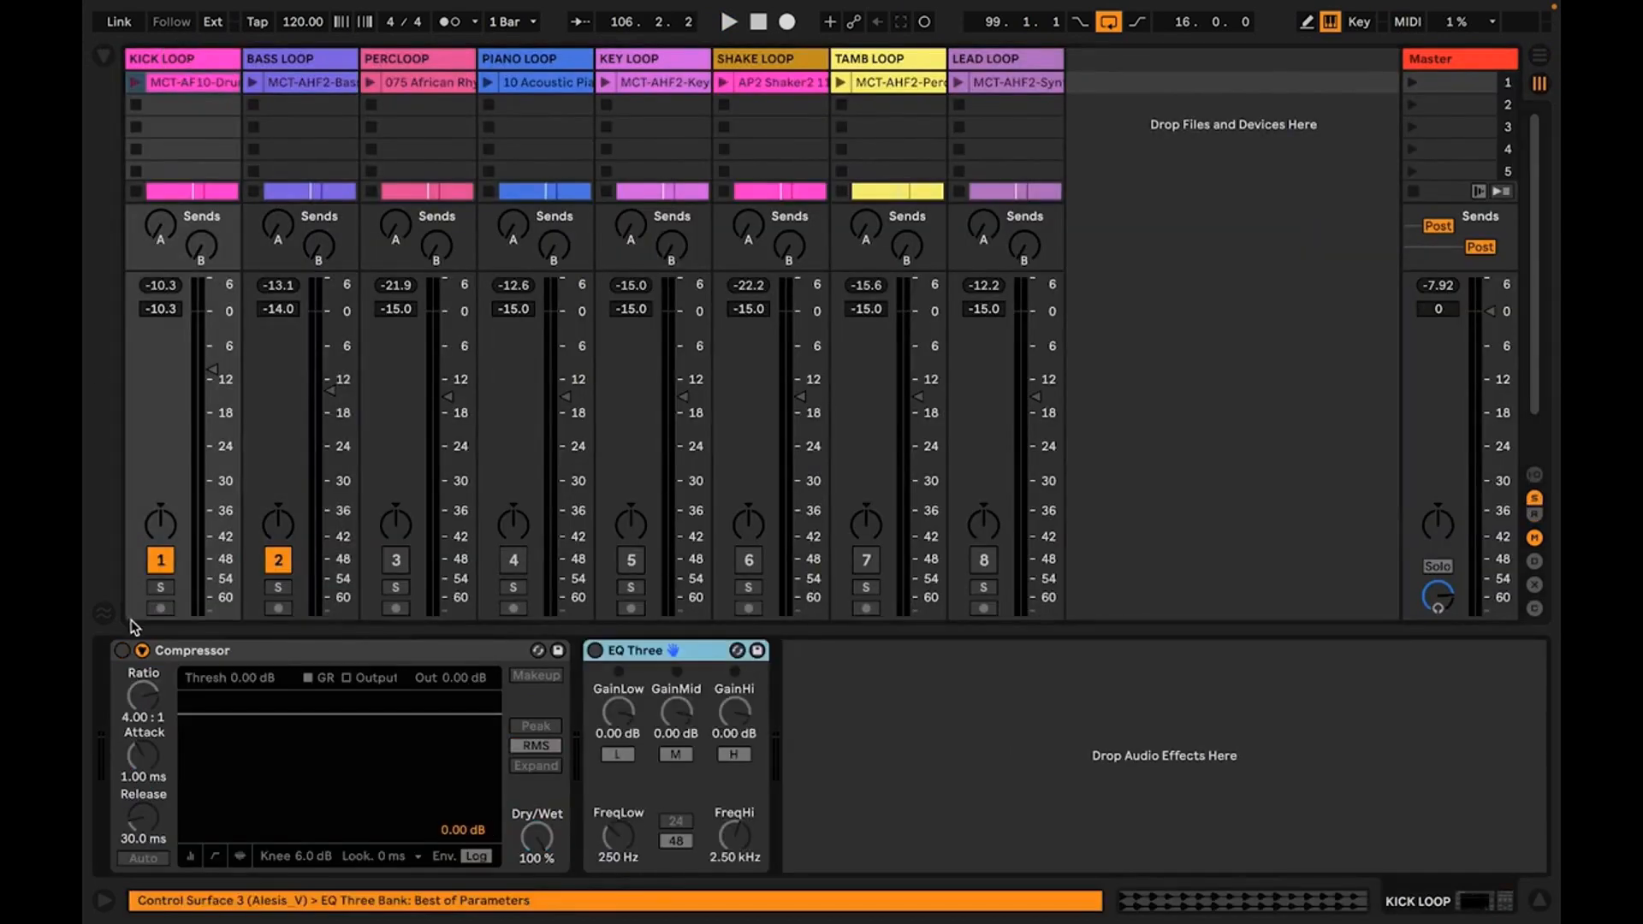
pyautogui.click(239, 653)
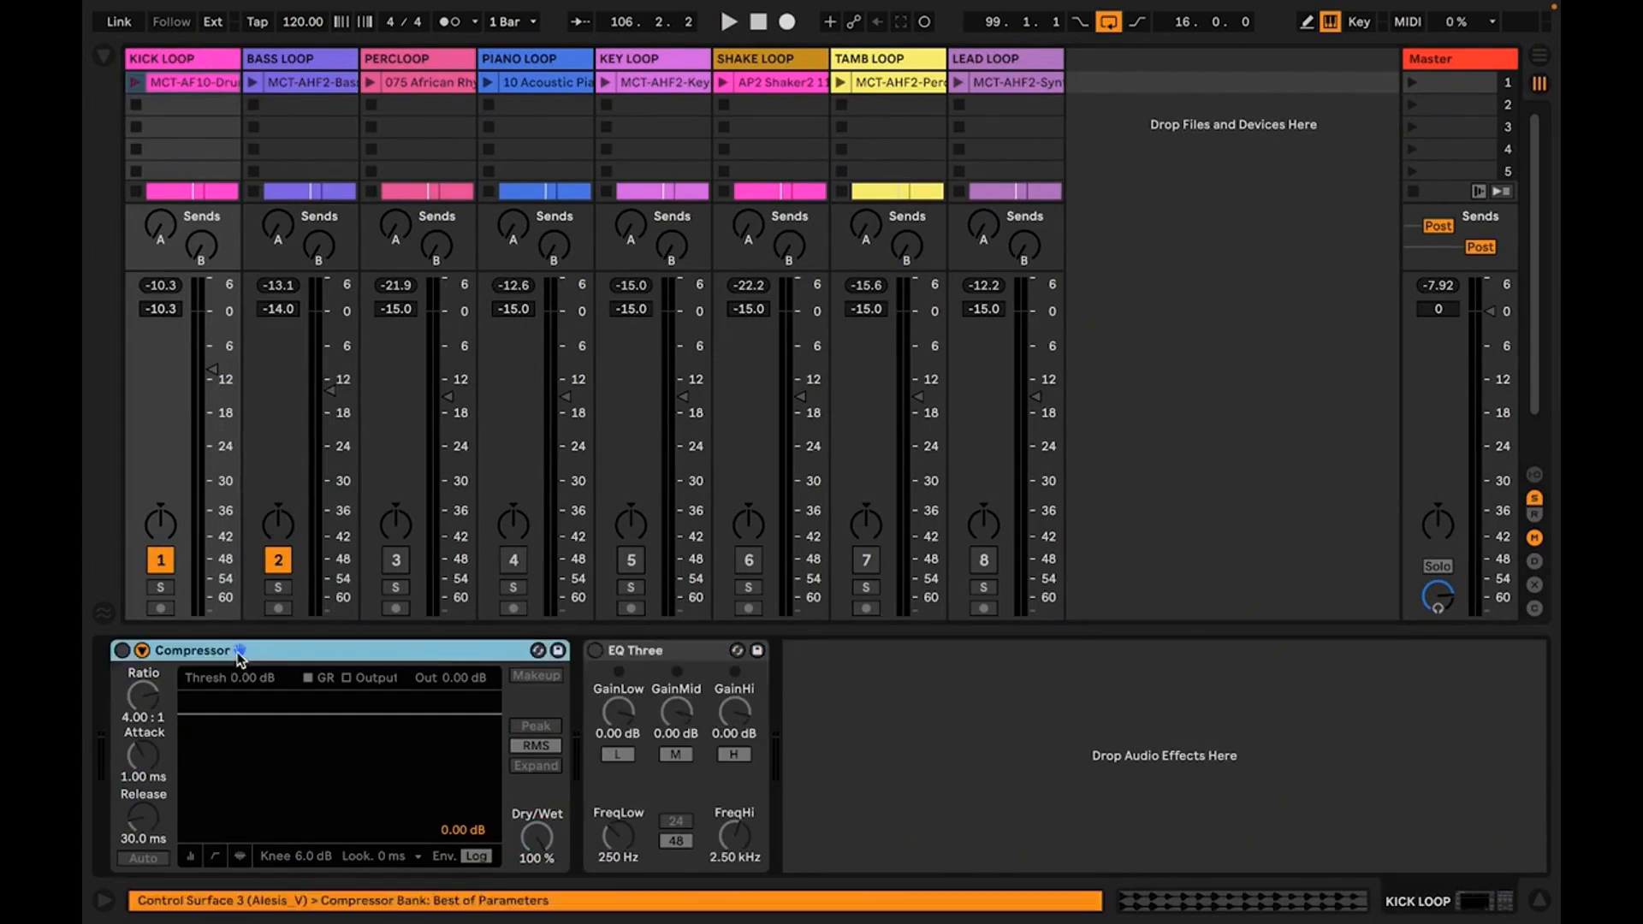
pyautogui.press('Delete')
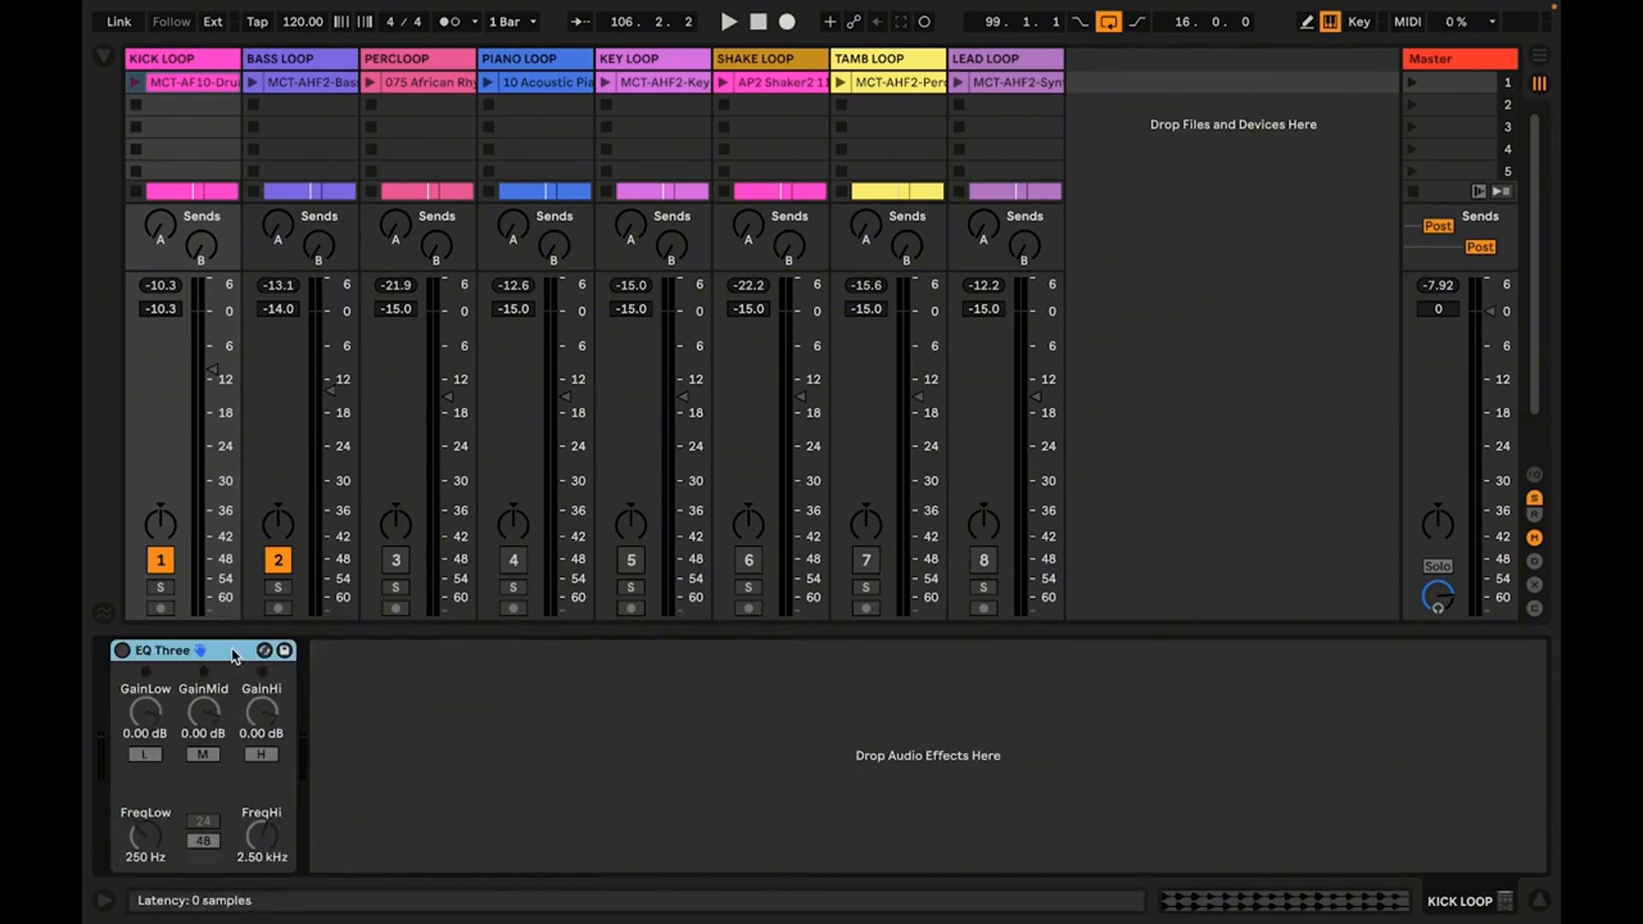
pyautogui.press('Delete')
# Switch on the BASS LOOP's EQ Three, set its GainLow to -2.00 dB, and play the section.
pyautogui.click(308, 224)
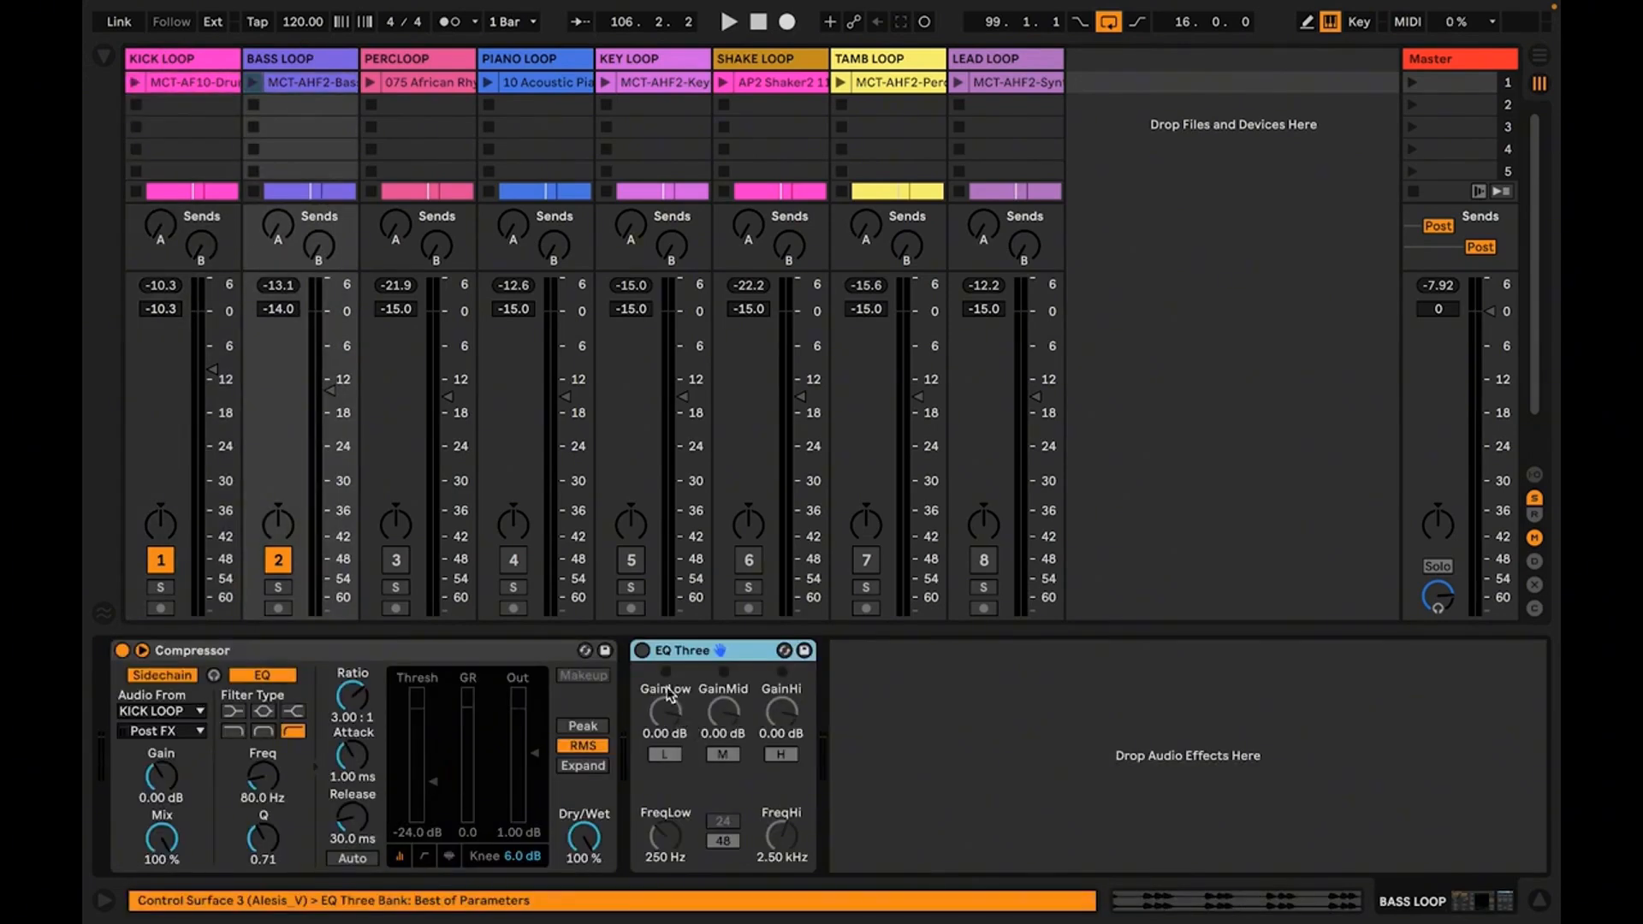
pyautogui.click(642, 651)
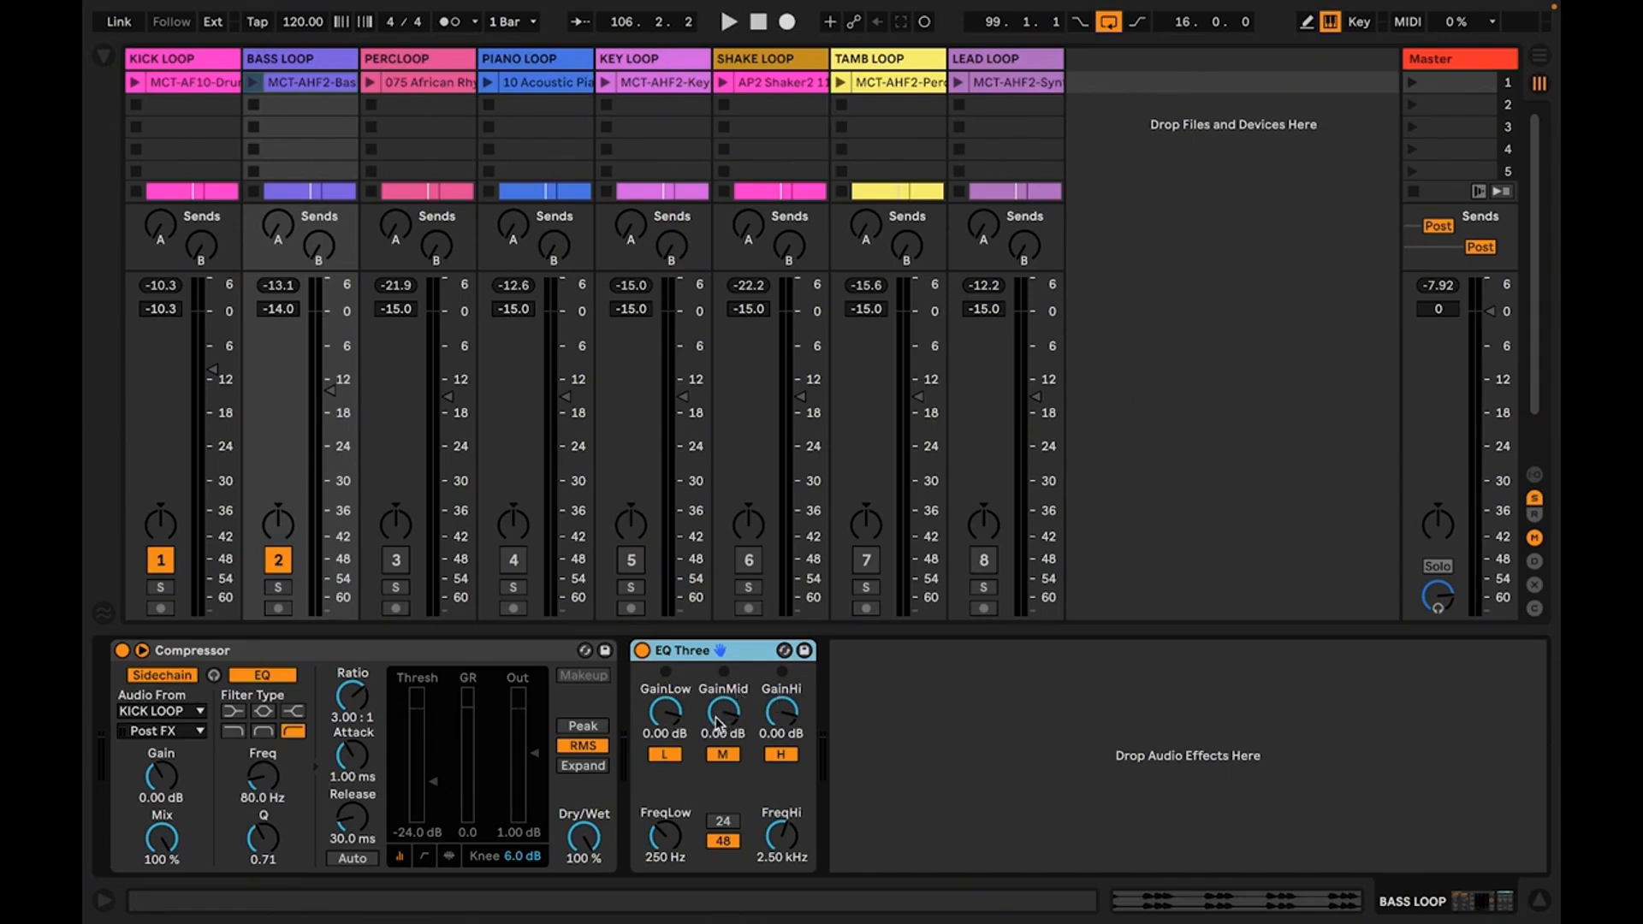
pyautogui.click(668, 714)
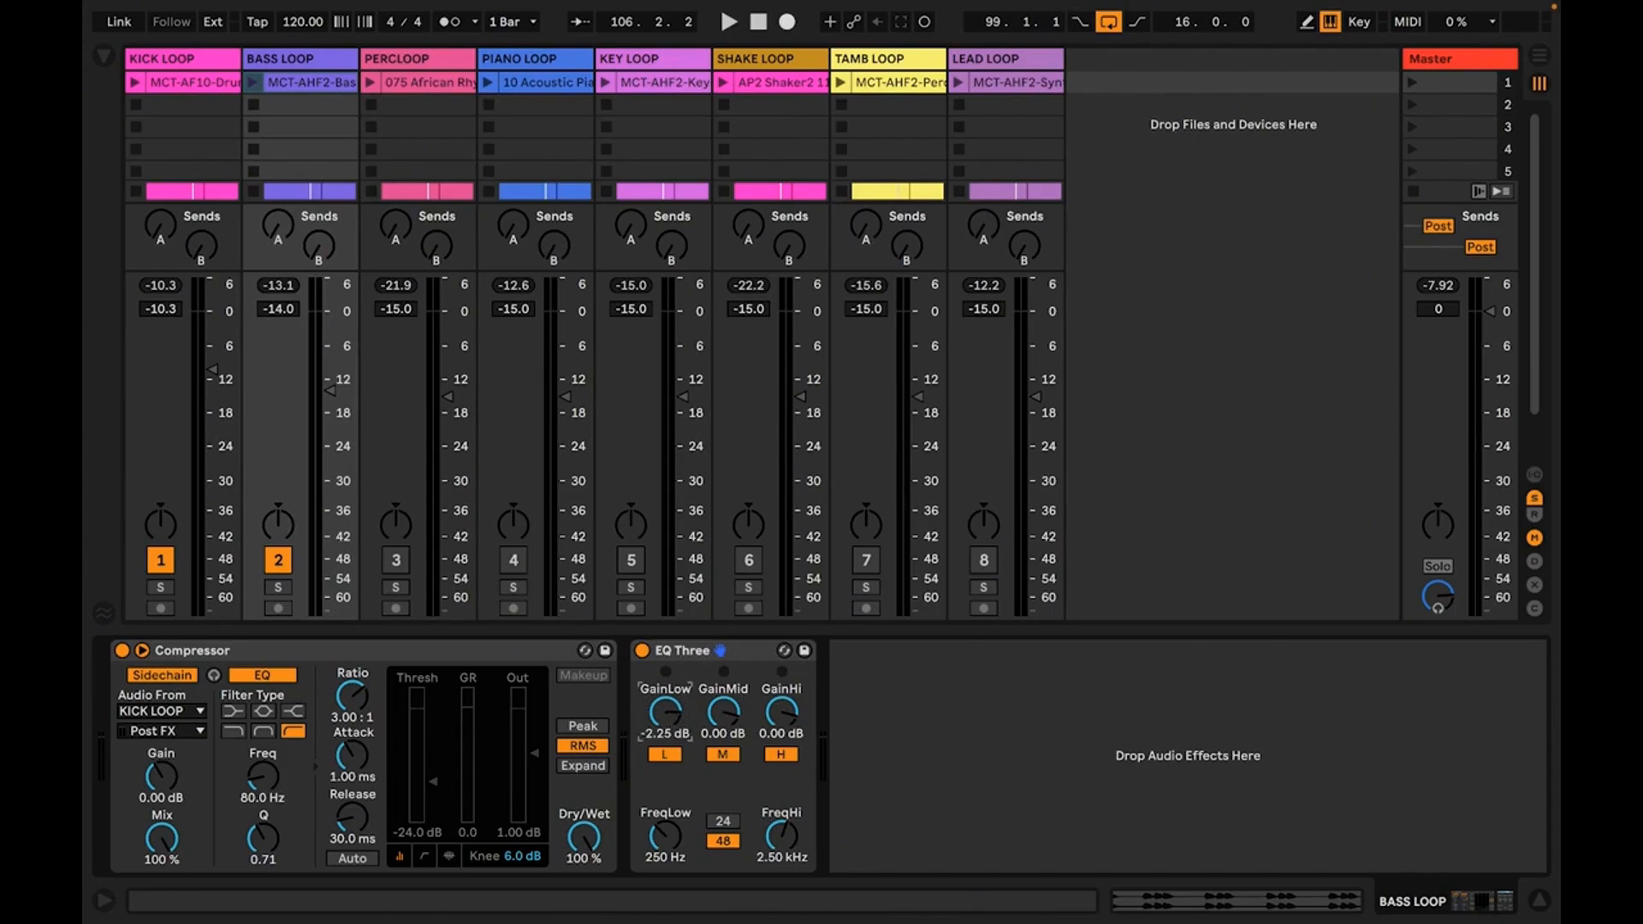
pyautogui.click(666, 733)
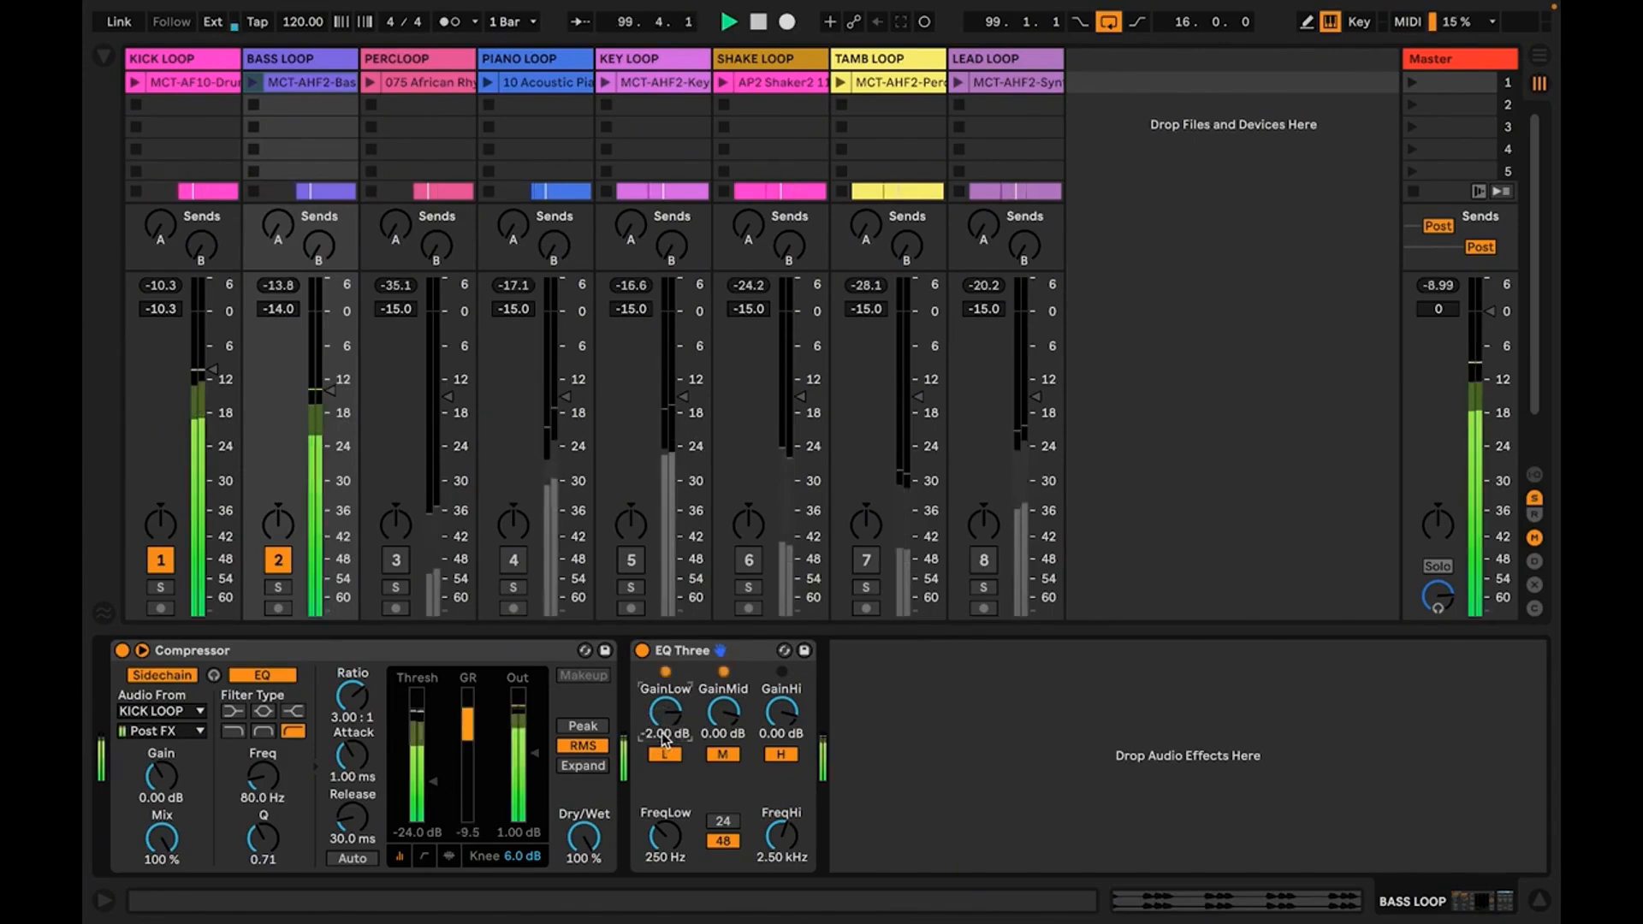
# Compare the bass with EQ Three off and on during playback, and try cutting its GainLow to -inf dB.
pyautogui.click(643, 651)
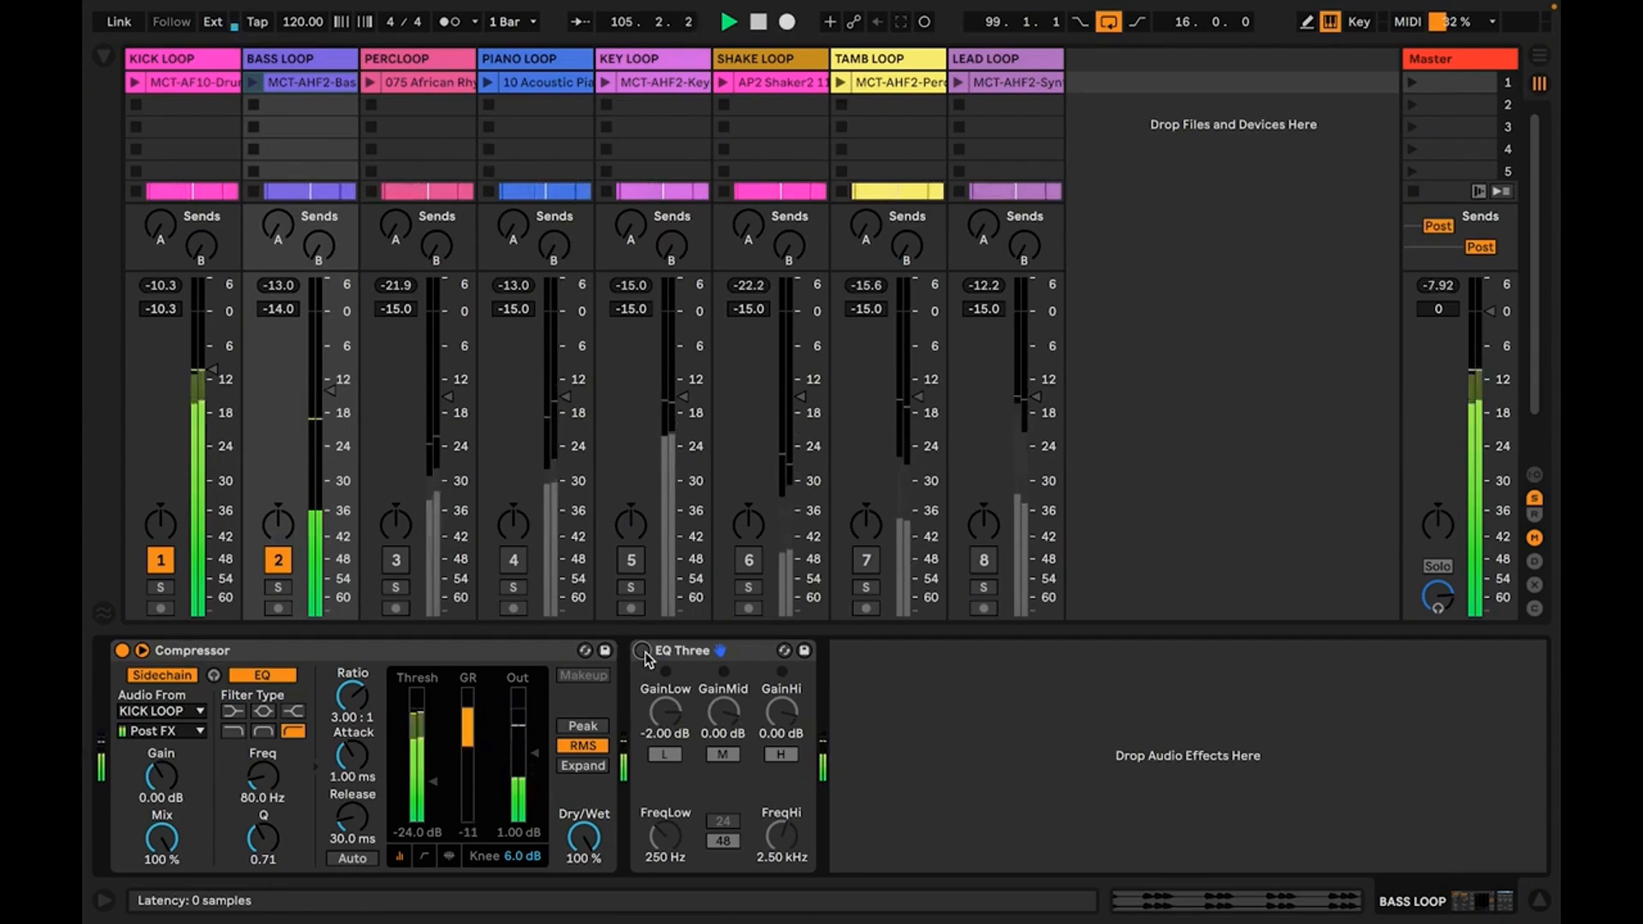
pyautogui.click(643, 651)
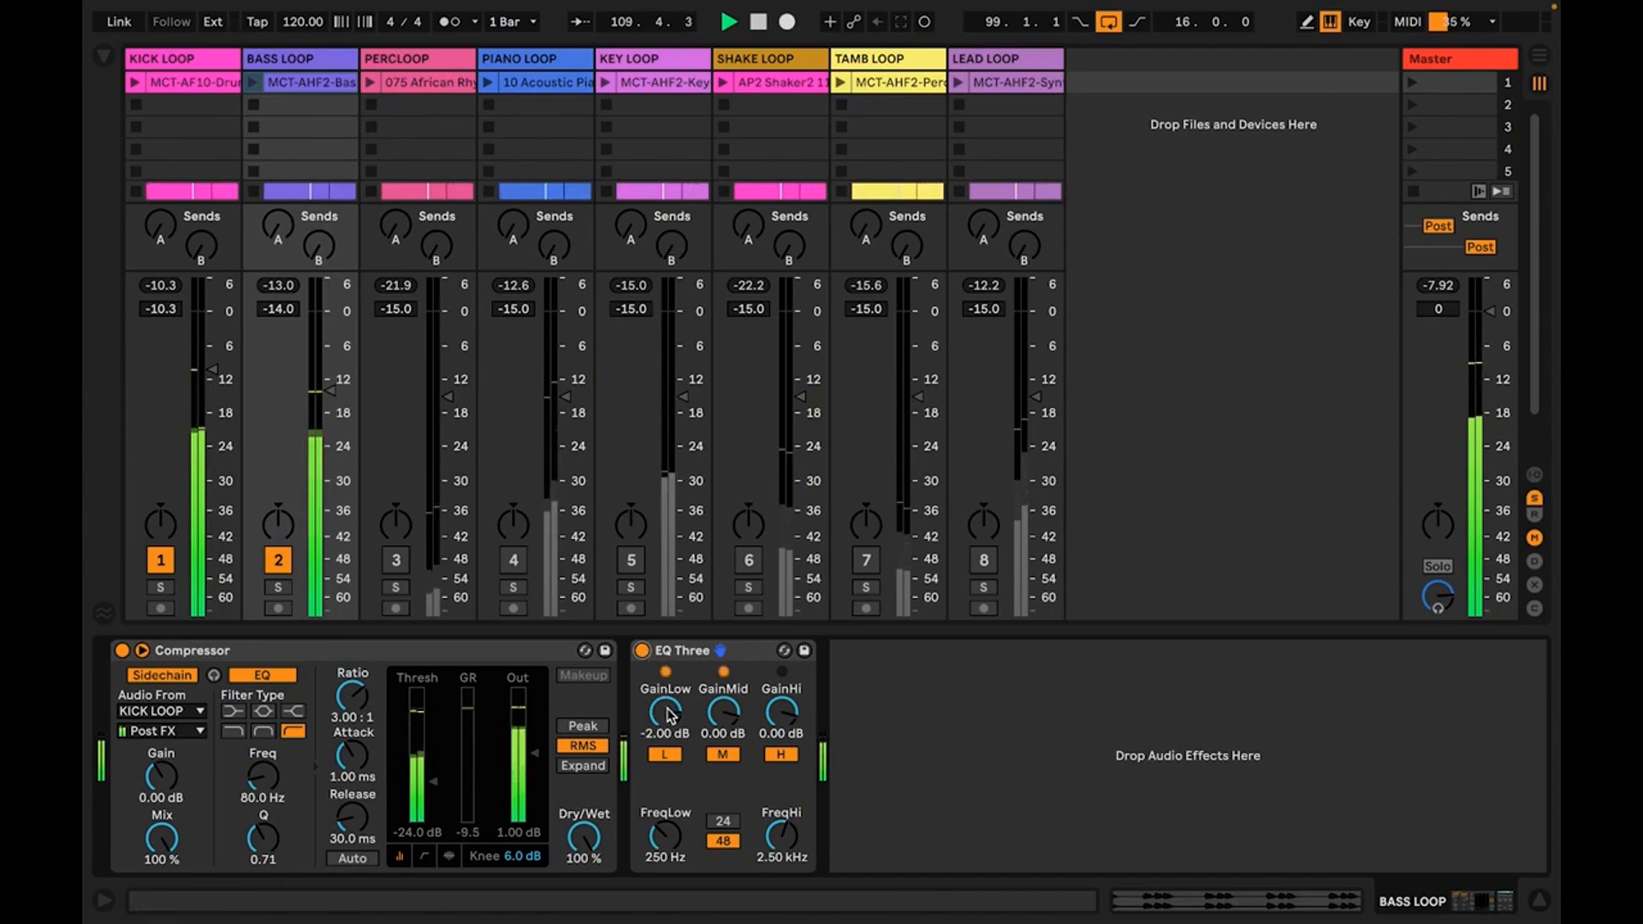
pyautogui.moveTo(671, 716); pyautogui.dragTo(671, 787)
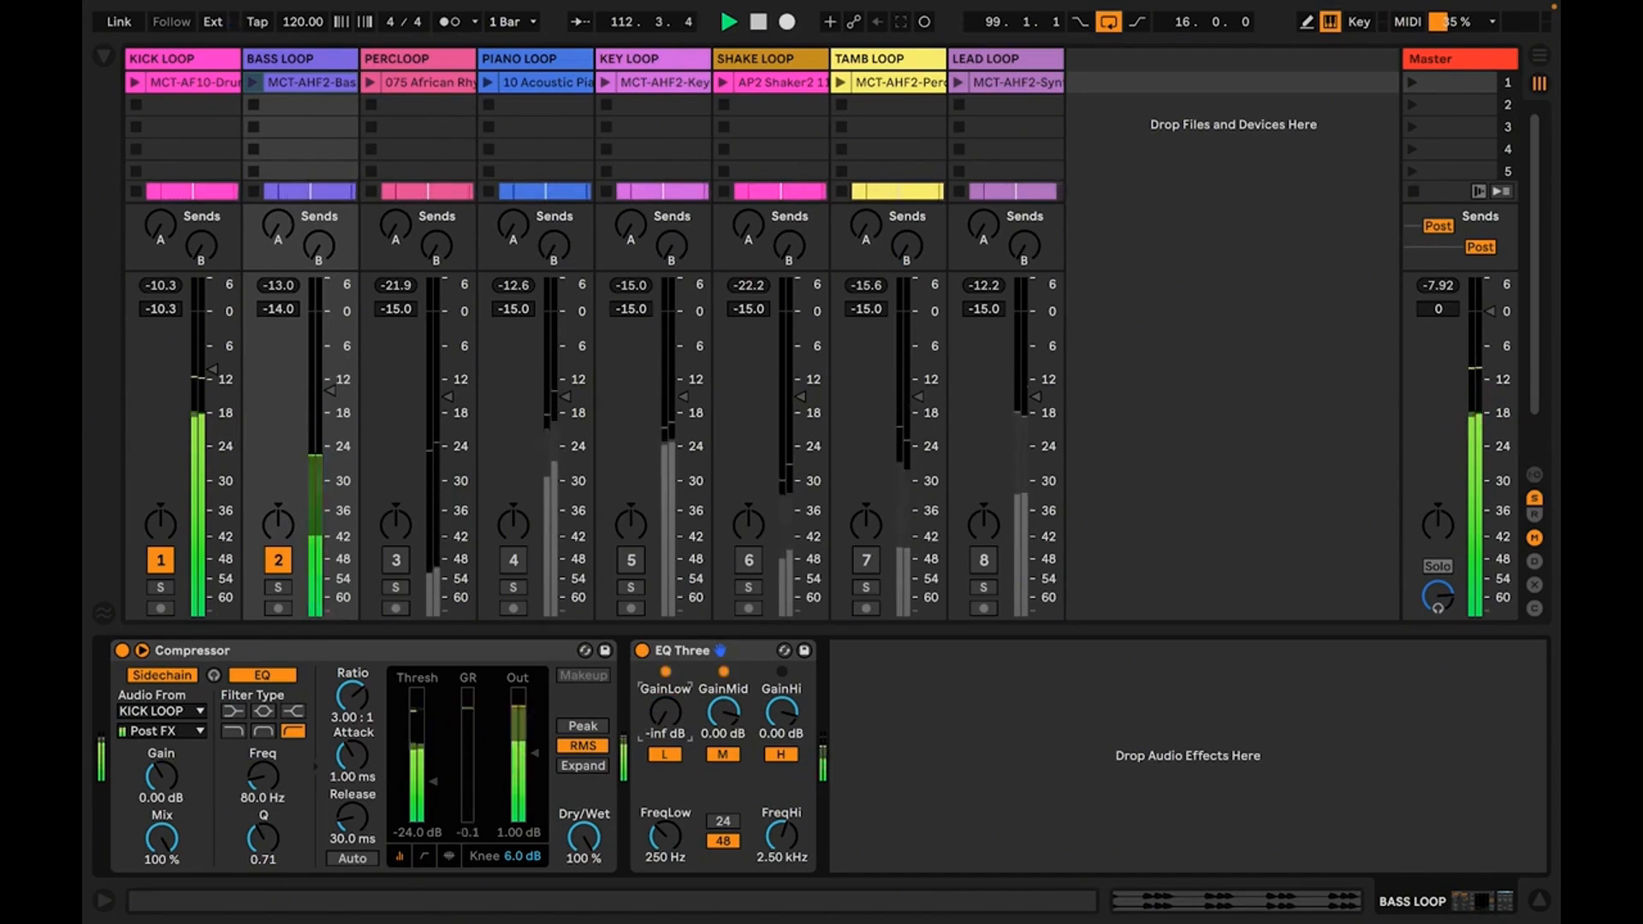
# Set the GainLow of the bass EQ Three to -3.00 dB while listening, and stop playback.
pyautogui.moveTo(666, 712)
pyautogui.mouseDown()
pyautogui.moveTo(666, 670)
pyautogui.moveTo(667, 738)
pyautogui.mouseUp()
pyautogui.write('-5')
pyautogui.press('Return')
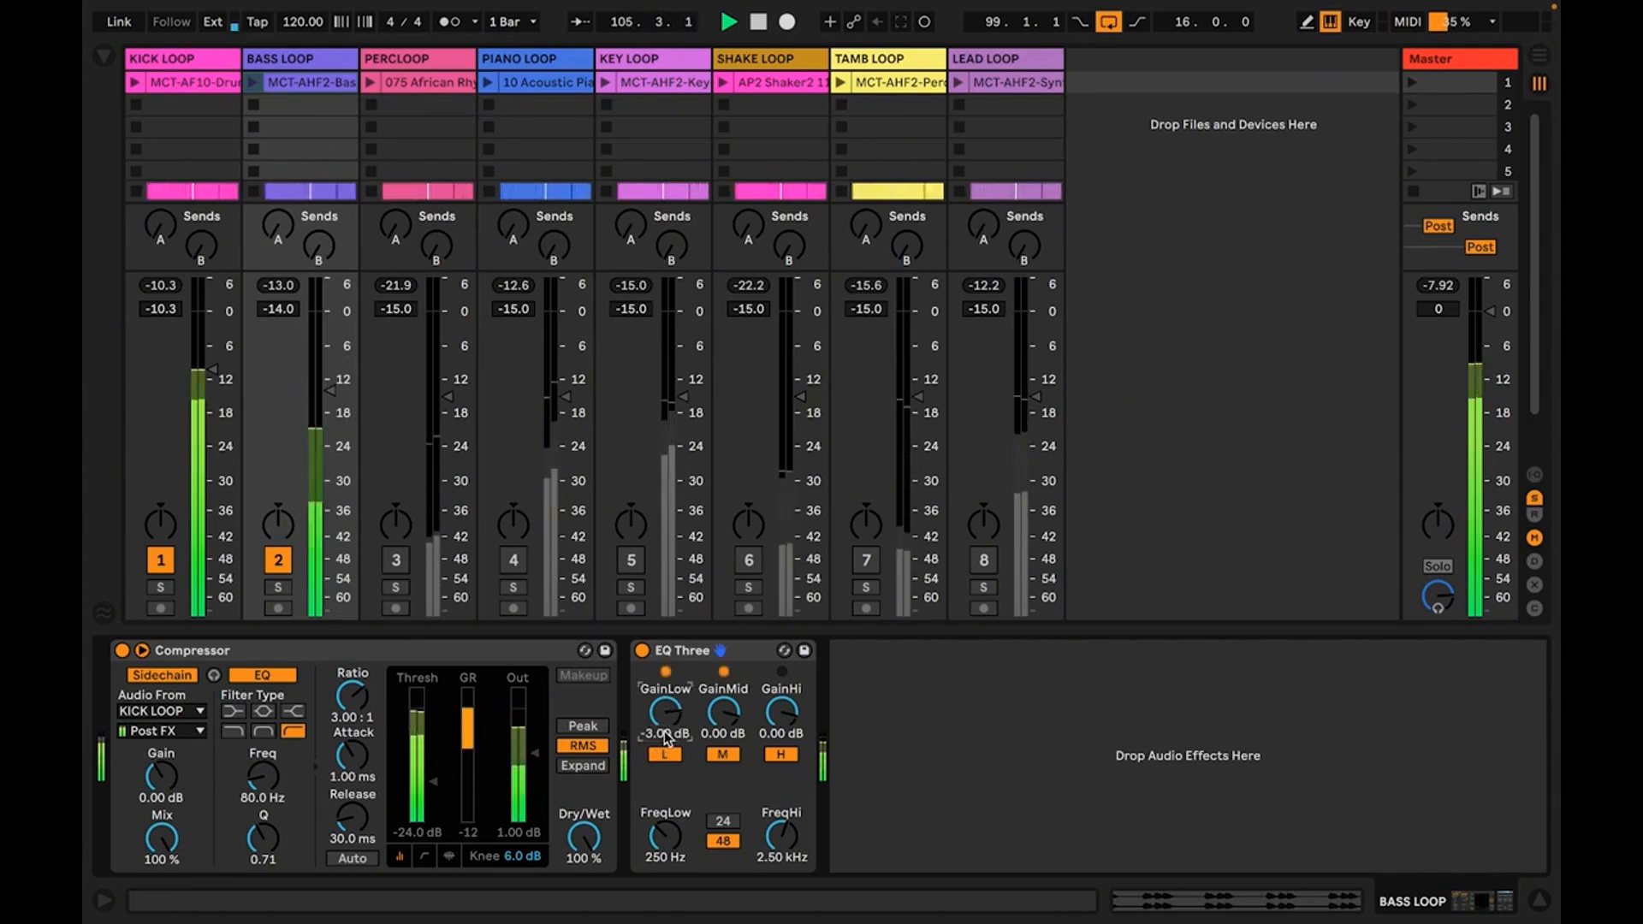
pyautogui.press('space')
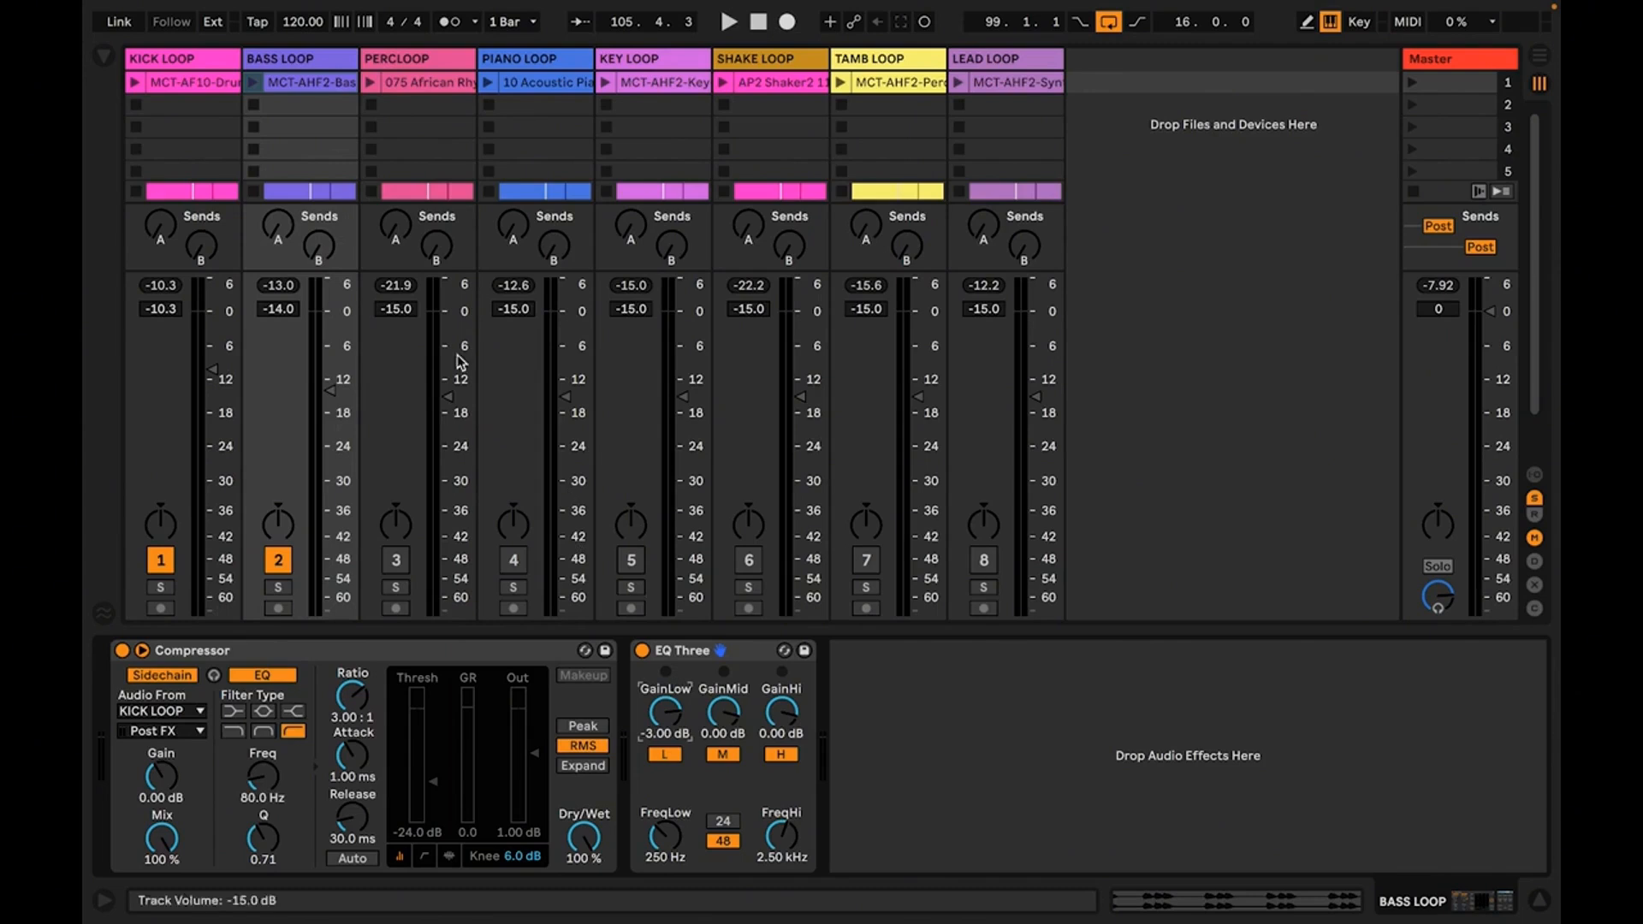
# Unmute the PERCLOOP track and unfold it in Arrangement View with the browser hidden.
pyautogui.click(397, 562)
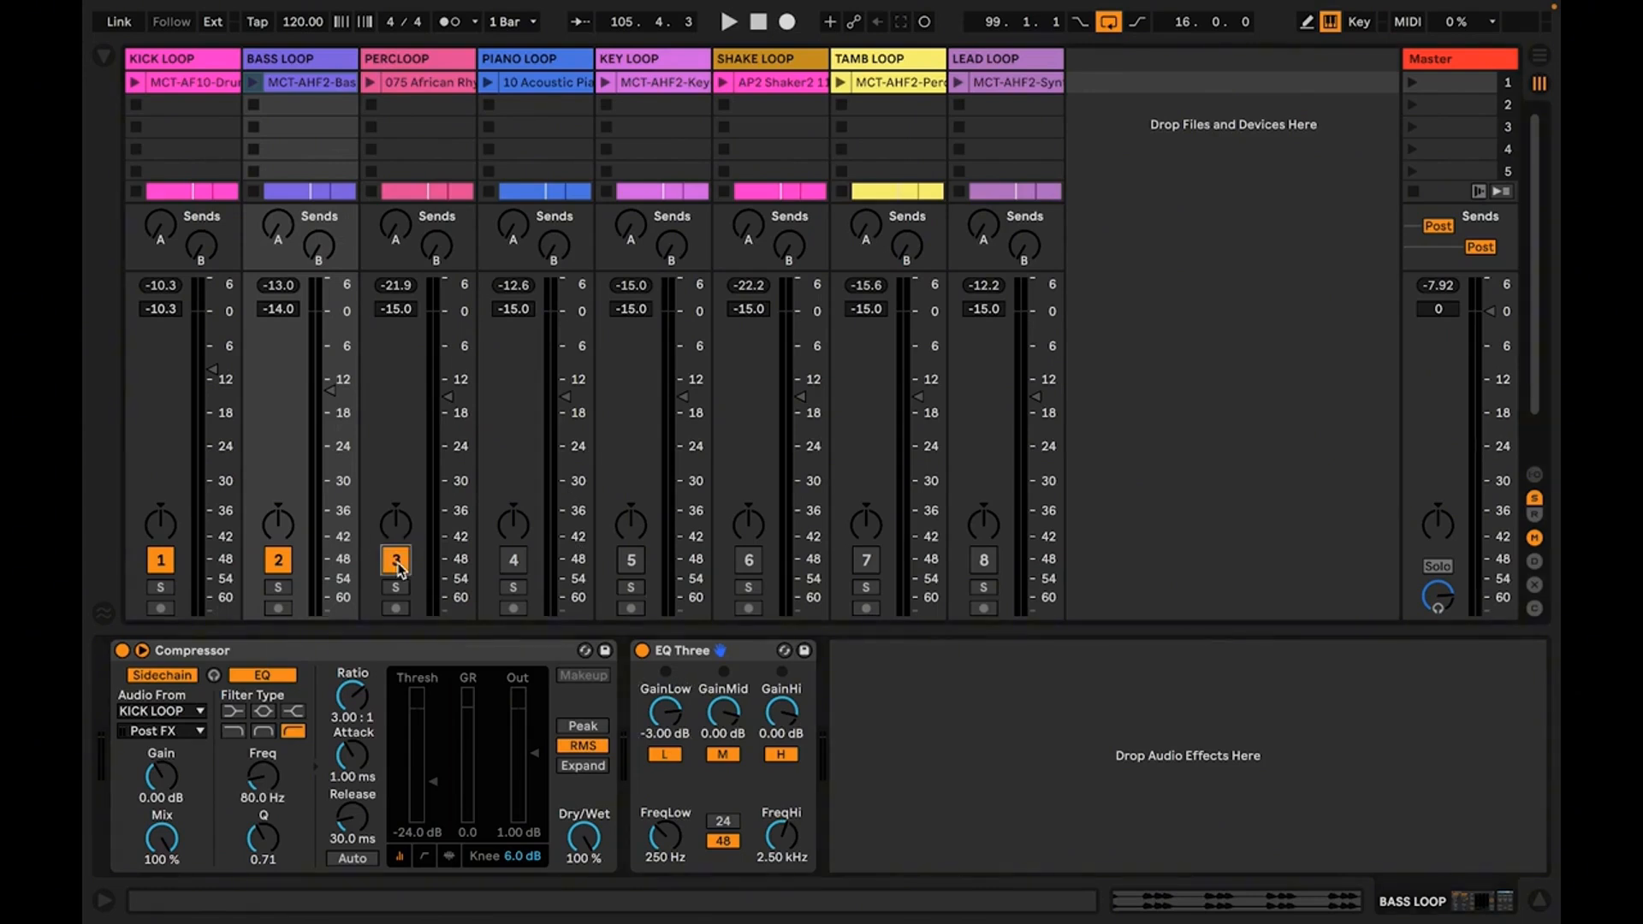
pyautogui.press('Tab')
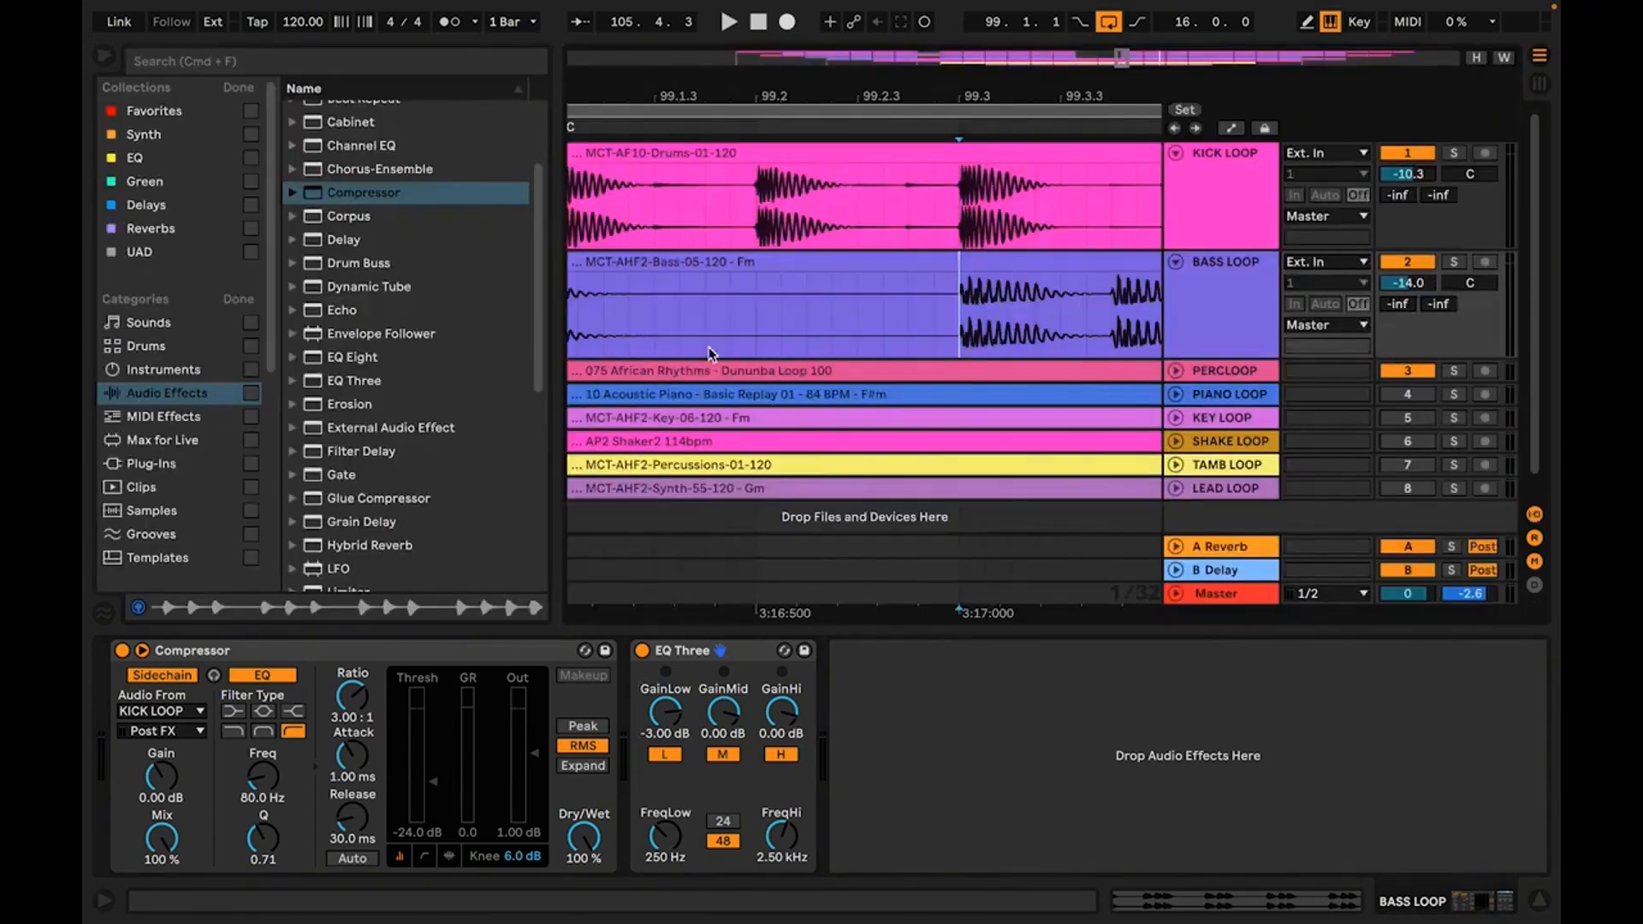
pyautogui.click(1176, 371)
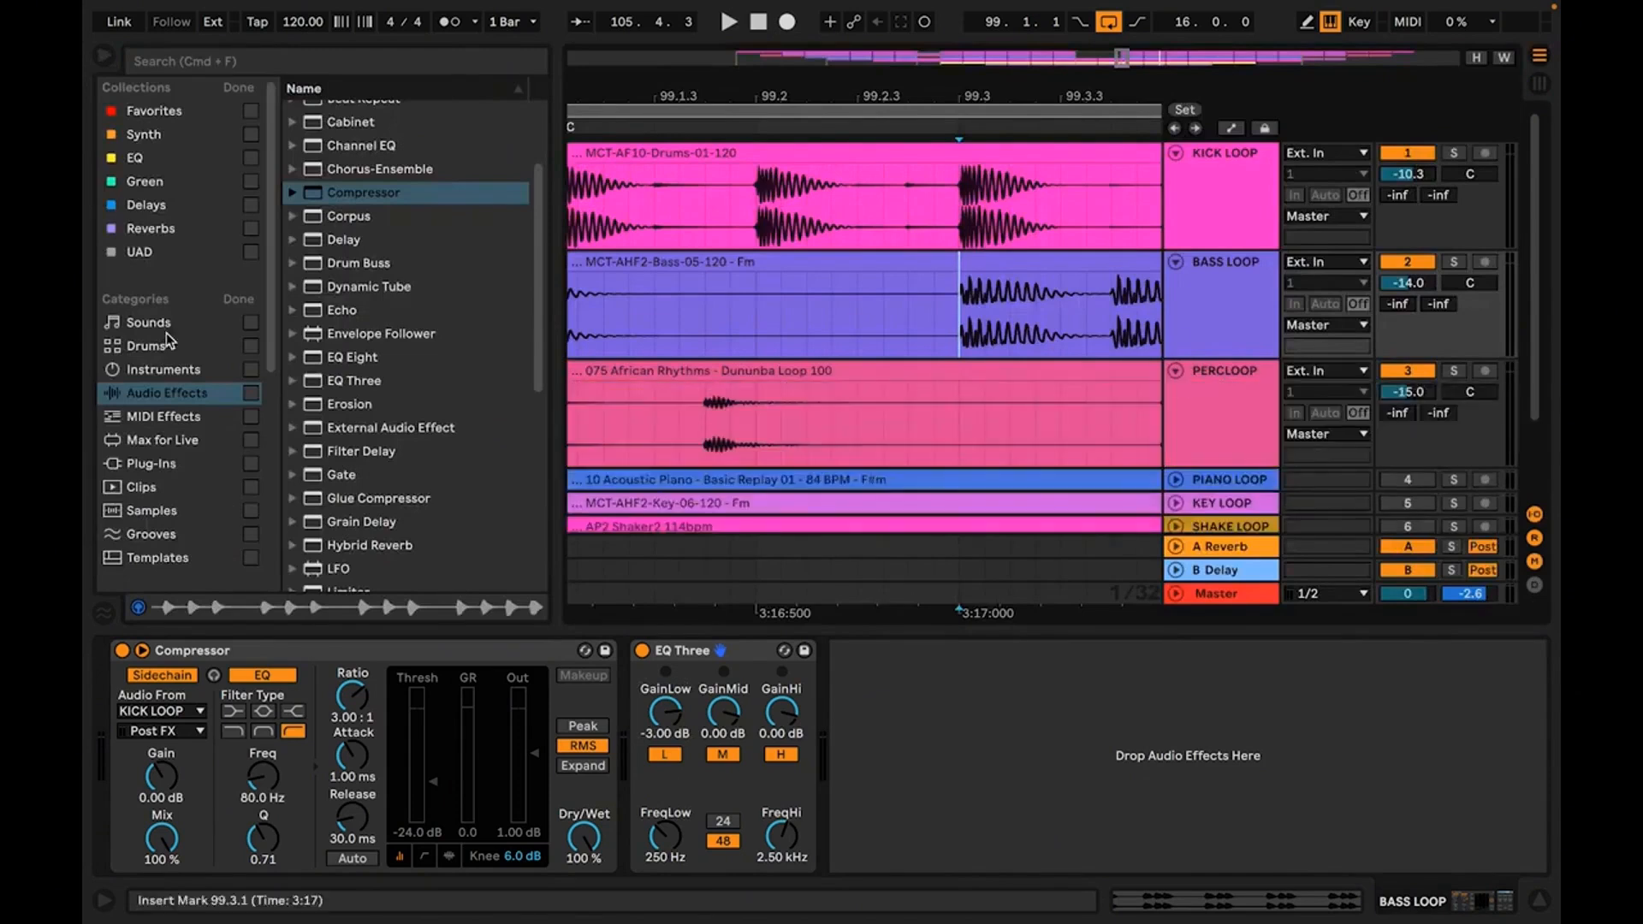
pyautogui.click(101, 59)
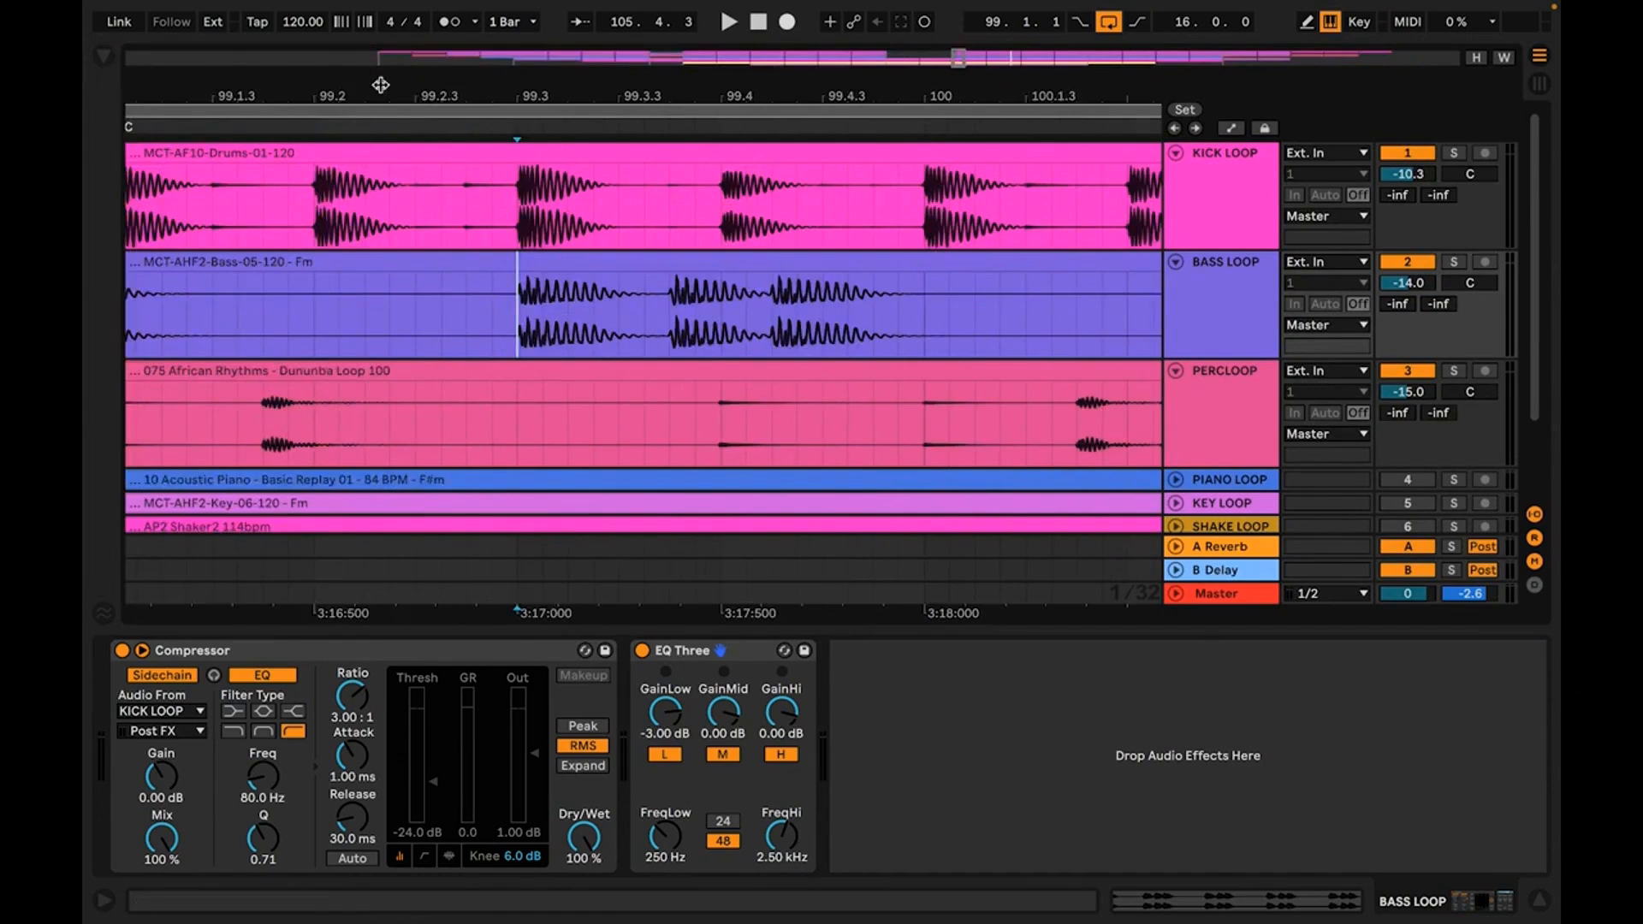
pyautogui.scroll(-5, 379, 96)
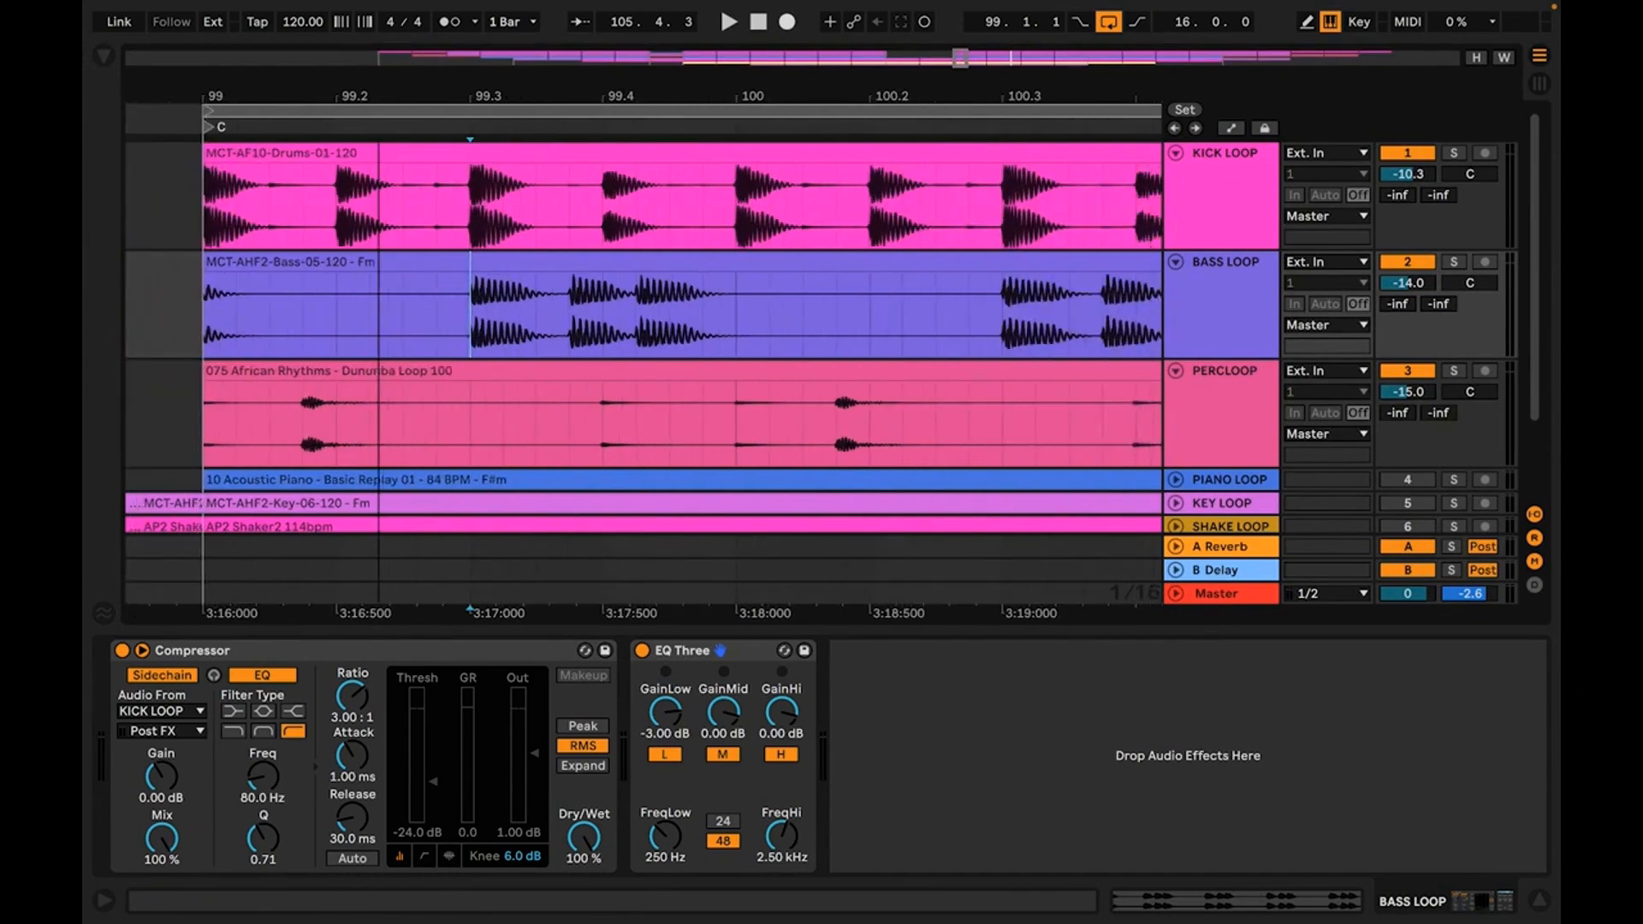
# Play the section from the start of the PERCLOOP clip and raise the PERCLOOP volume to -9.0 dB.
pyautogui.click(297, 374)
pyautogui.press('space')
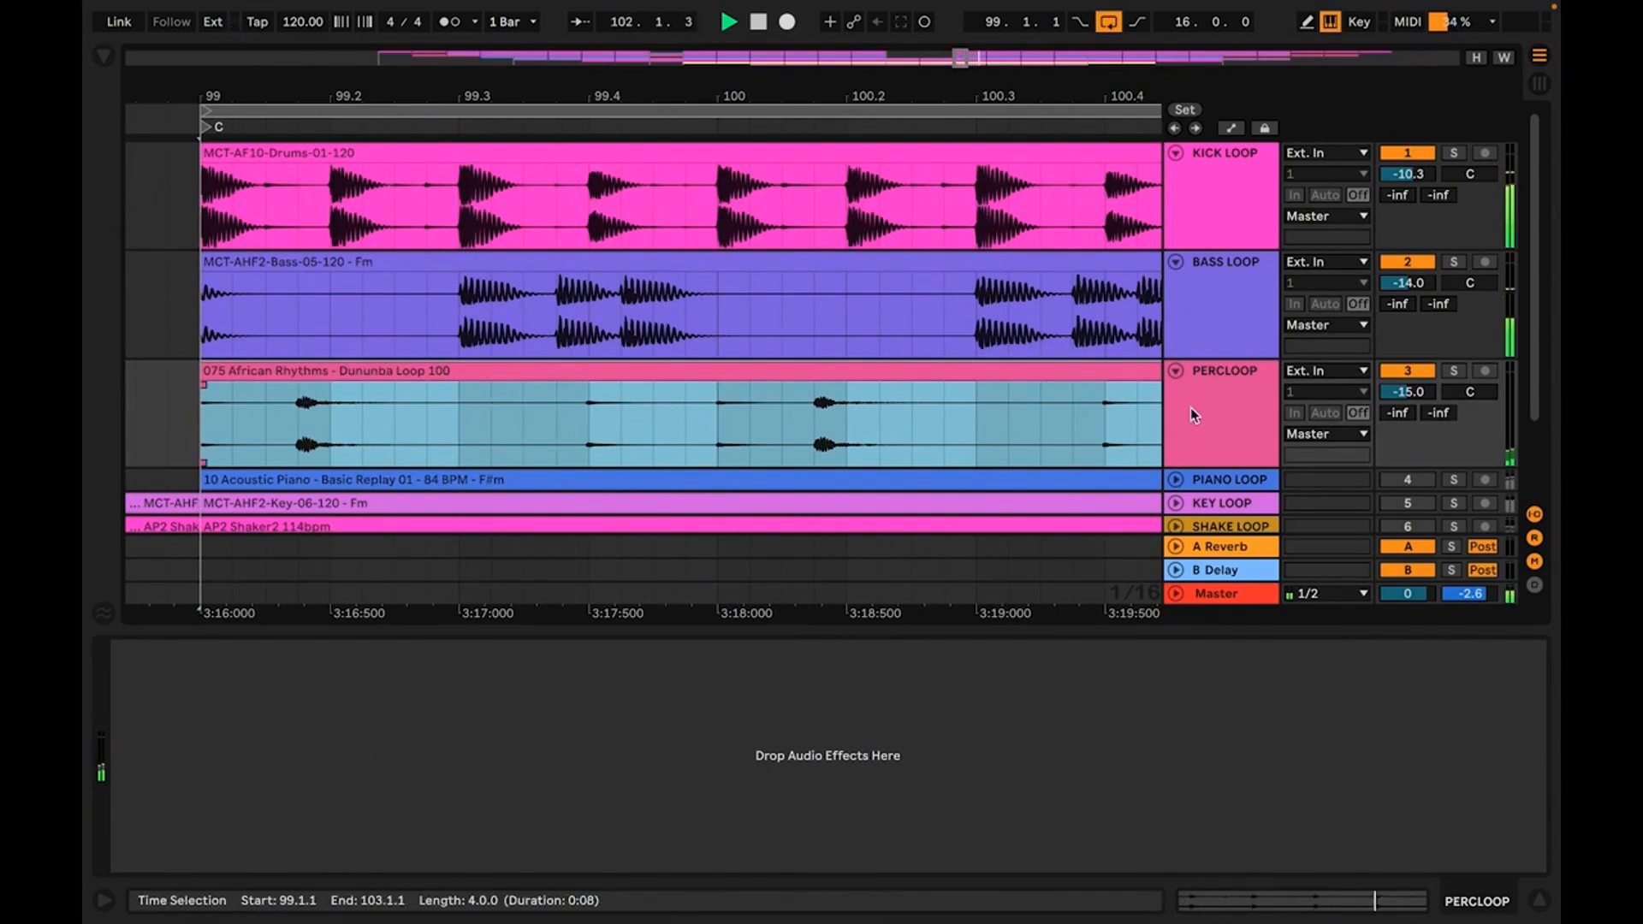
pyautogui.moveTo(1407, 392); pyautogui.dragTo(1408, 374)
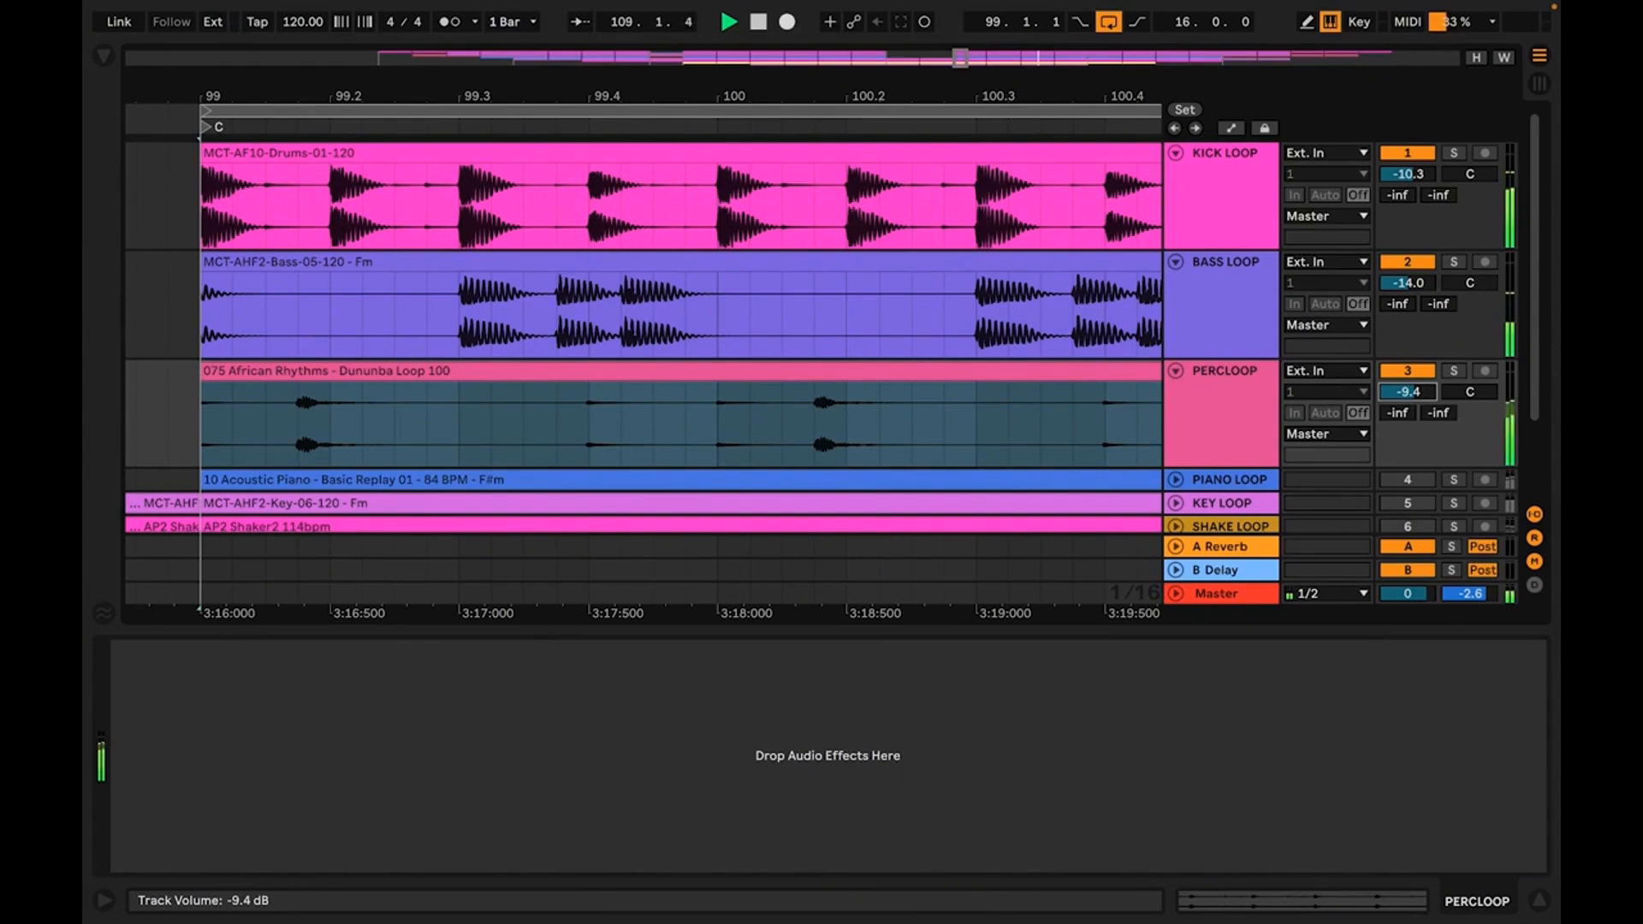
pyautogui.moveTo(1408, 373); pyautogui.dragTo(1405, 395)
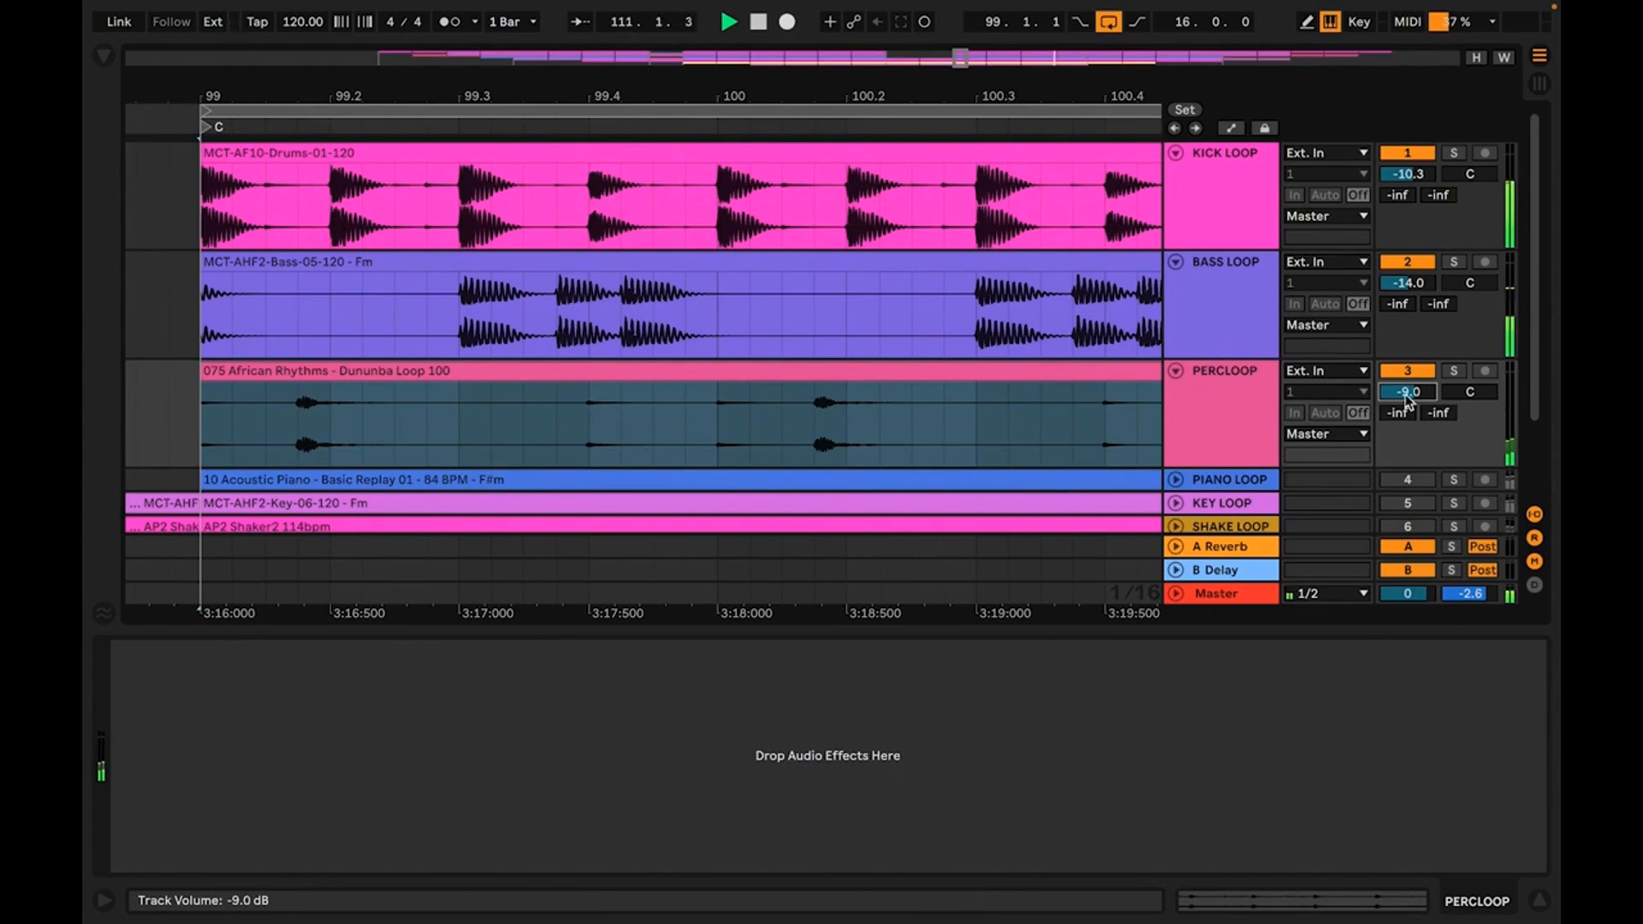
# Reset the Master peak level in Session View and raise the PERCLOOP volume to -8.0 dB.
pyautogui.press('Tab')
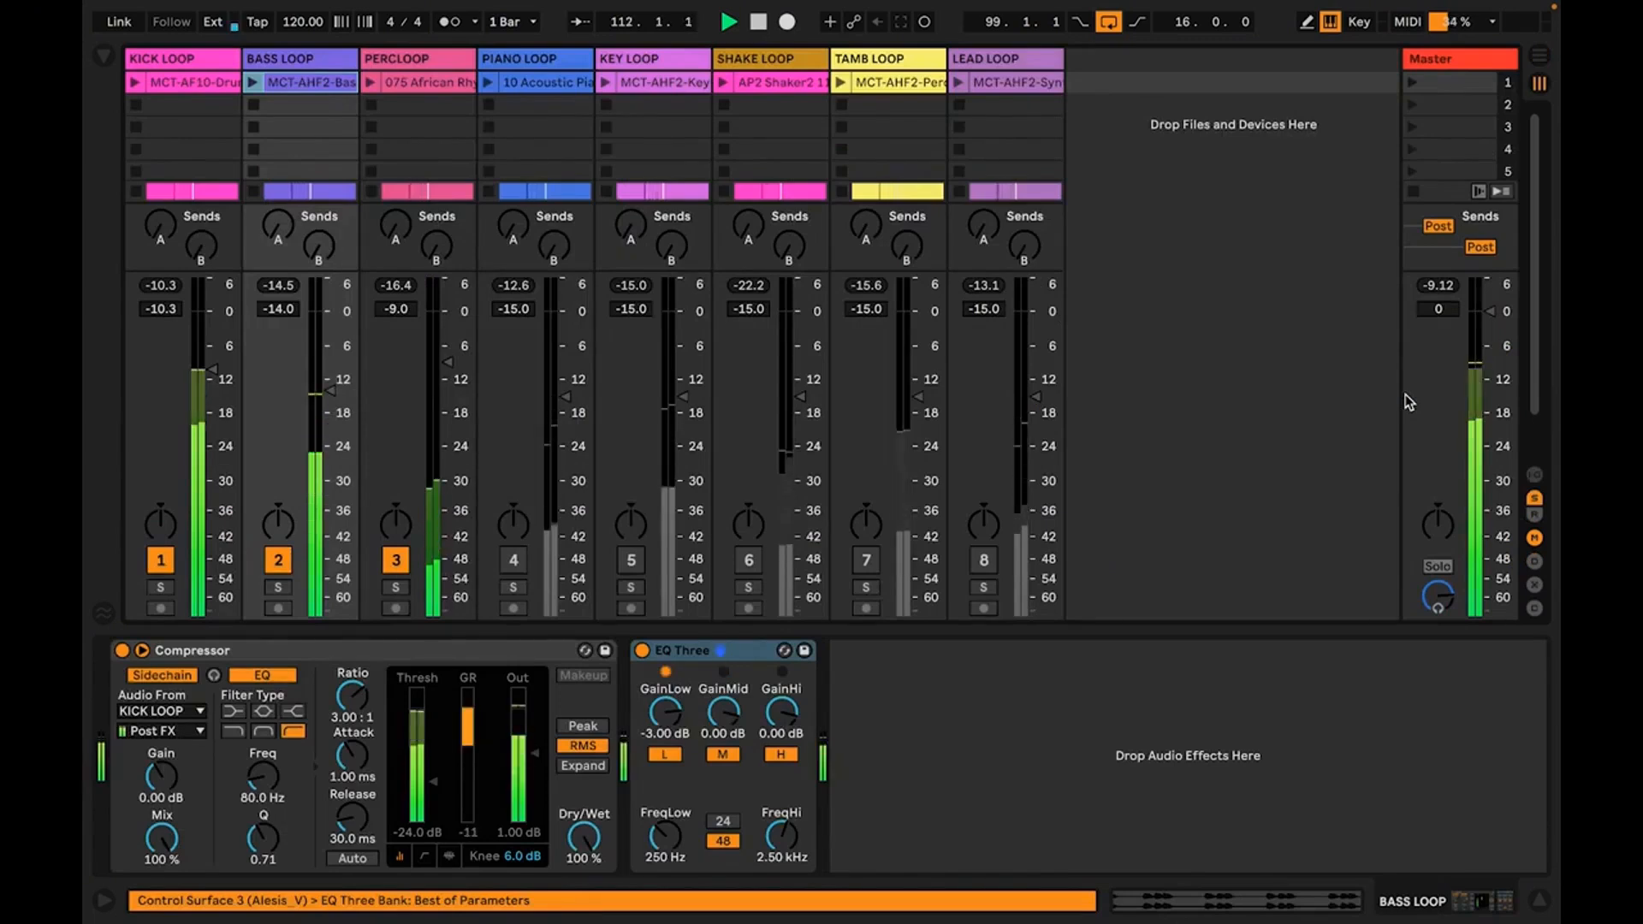
pyautogui.click(1439, 294)
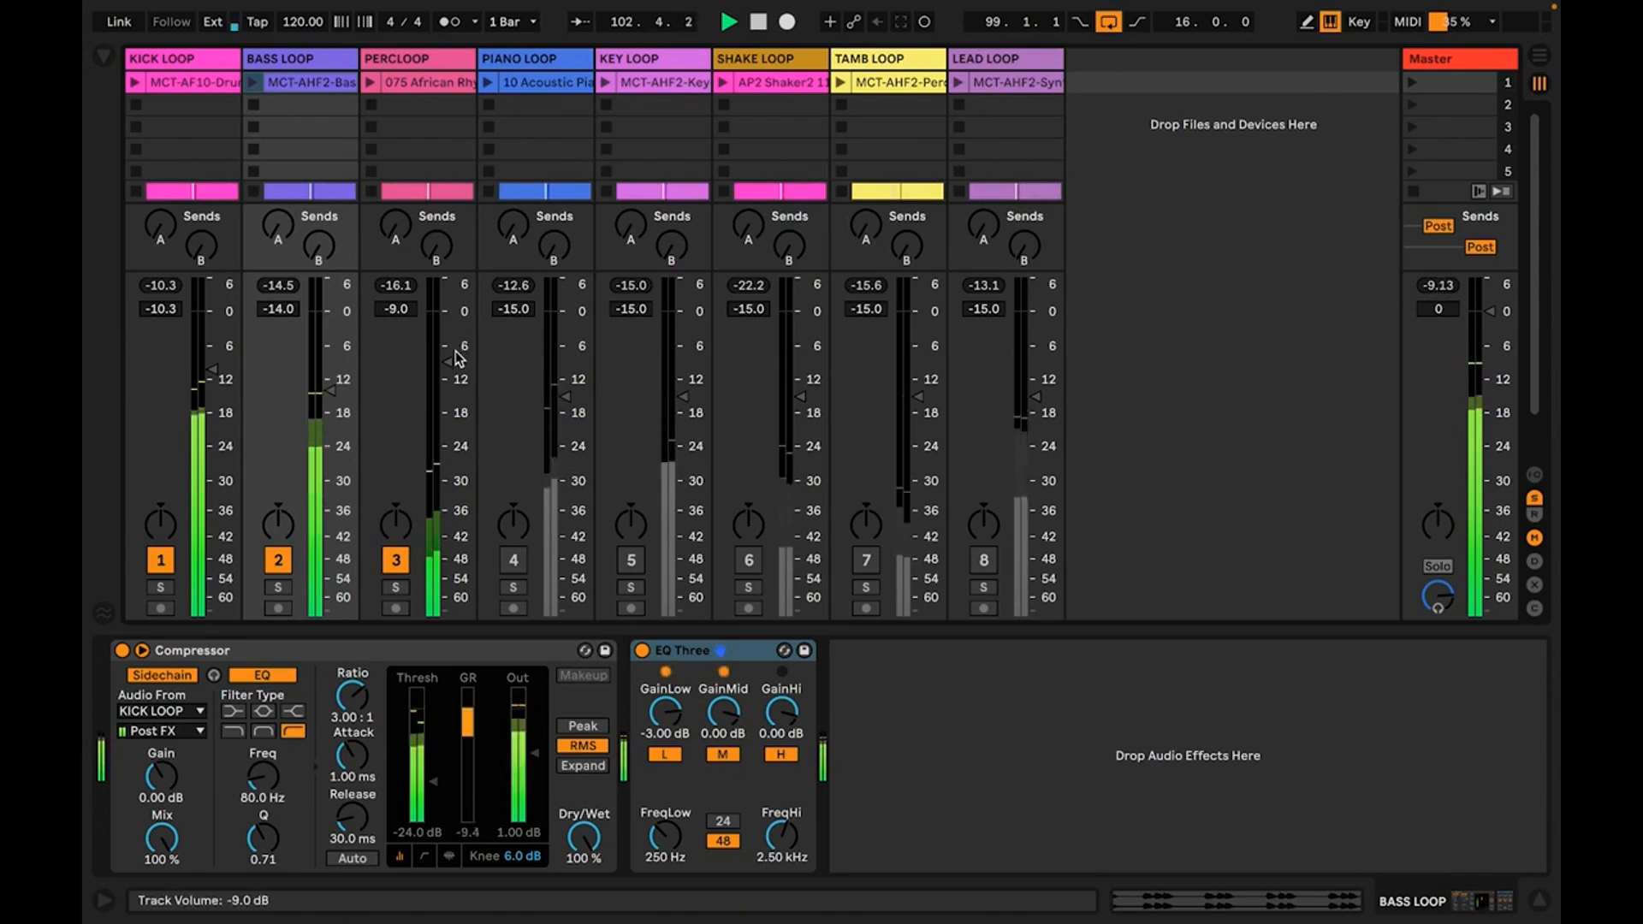
pyautogui.moveTo(453, 362); pyautogui.dragTo(454, 355)
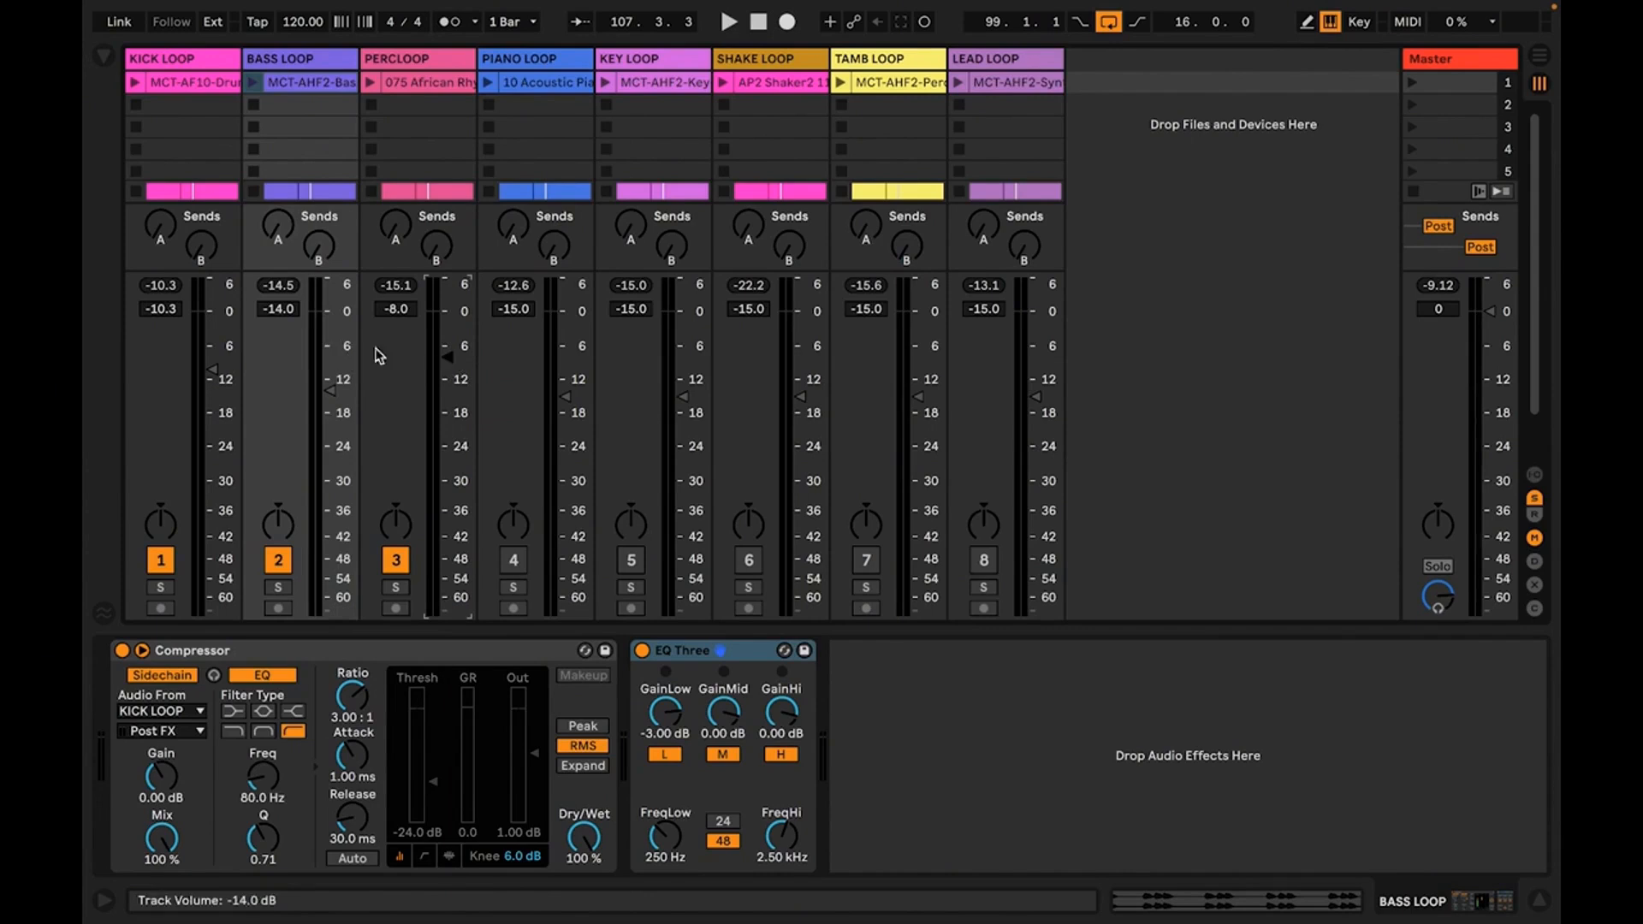
# Play the section with the percussion, reset the PERCLOOP peak level to check it, and stop playback.
pyautogui.press('space')
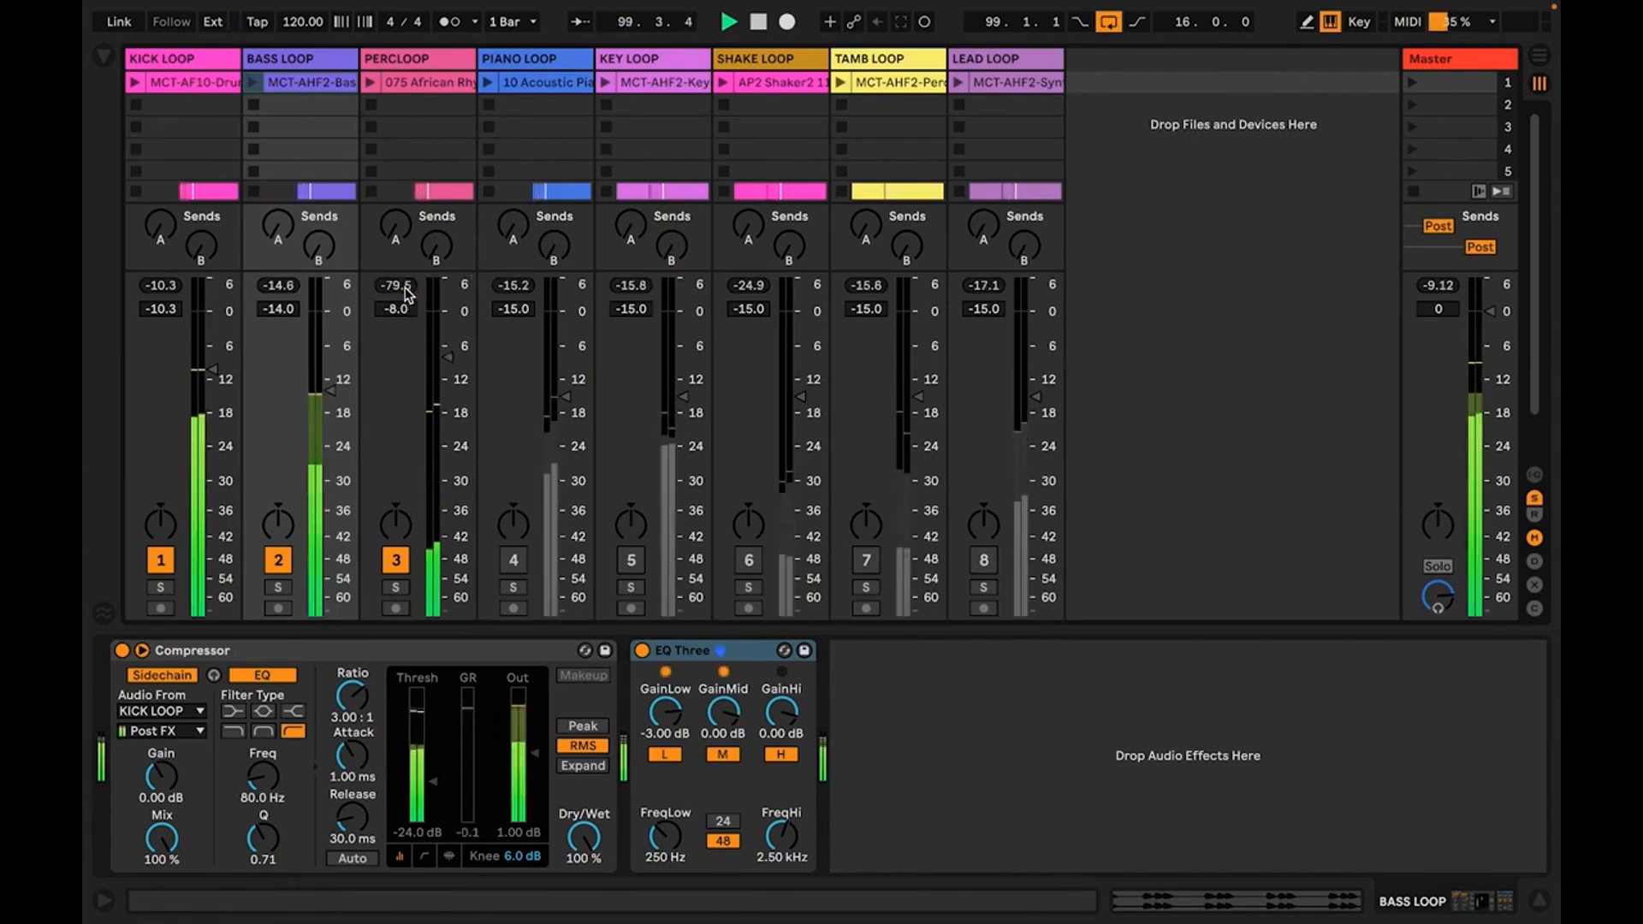
pyautogui.click(406, 291)
pyautogui.click(406, 291)
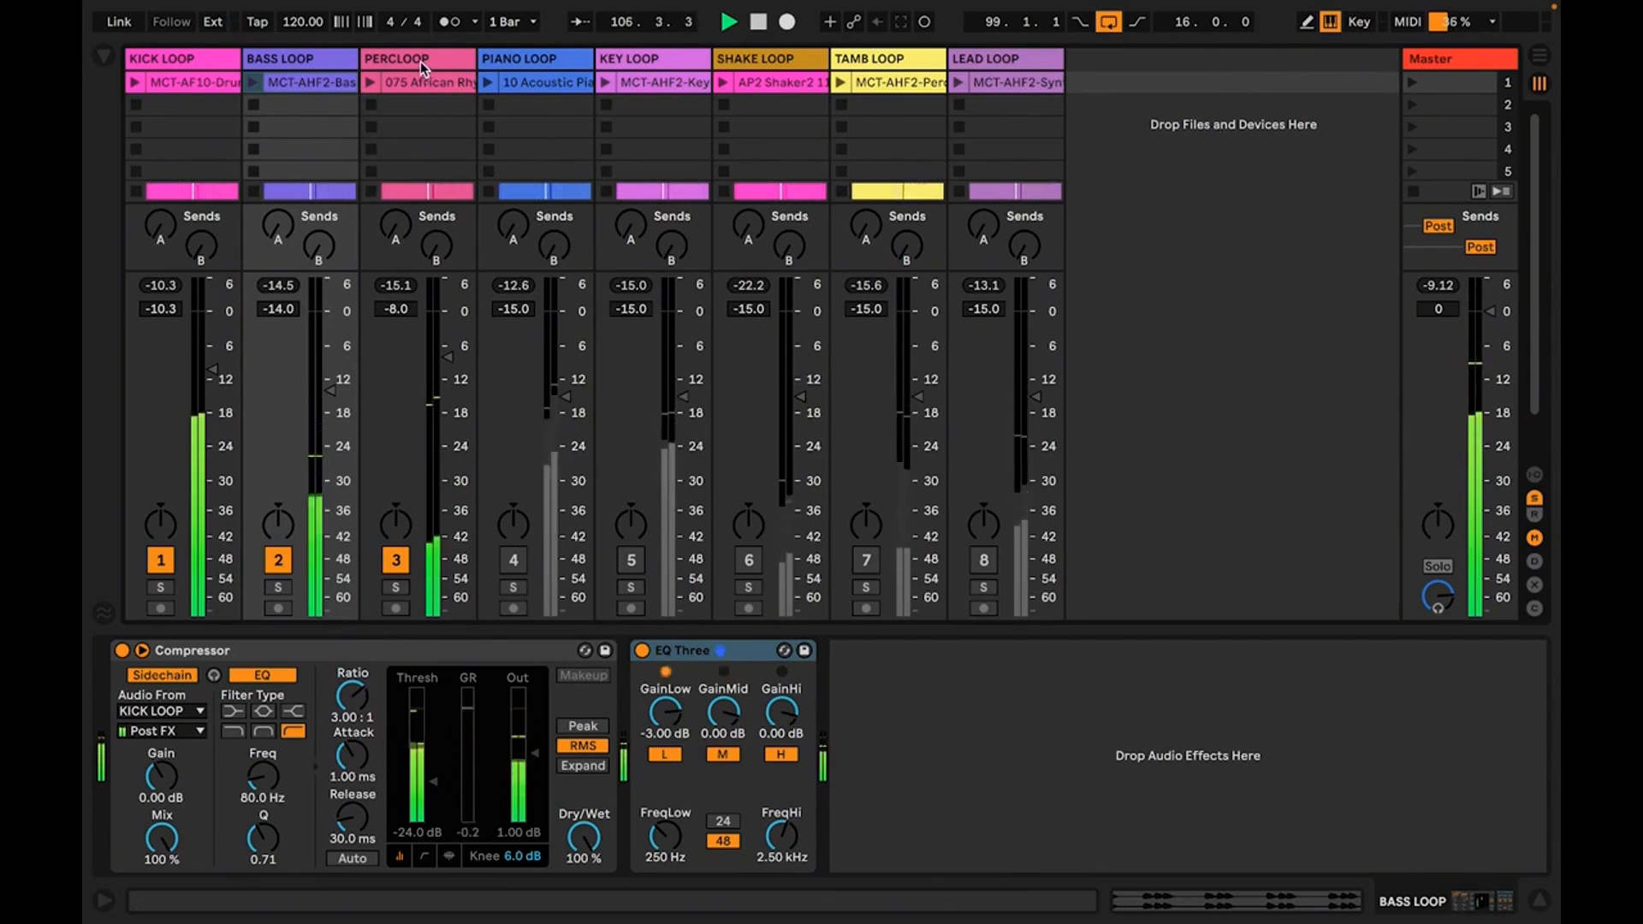
pyautogui.press('space')
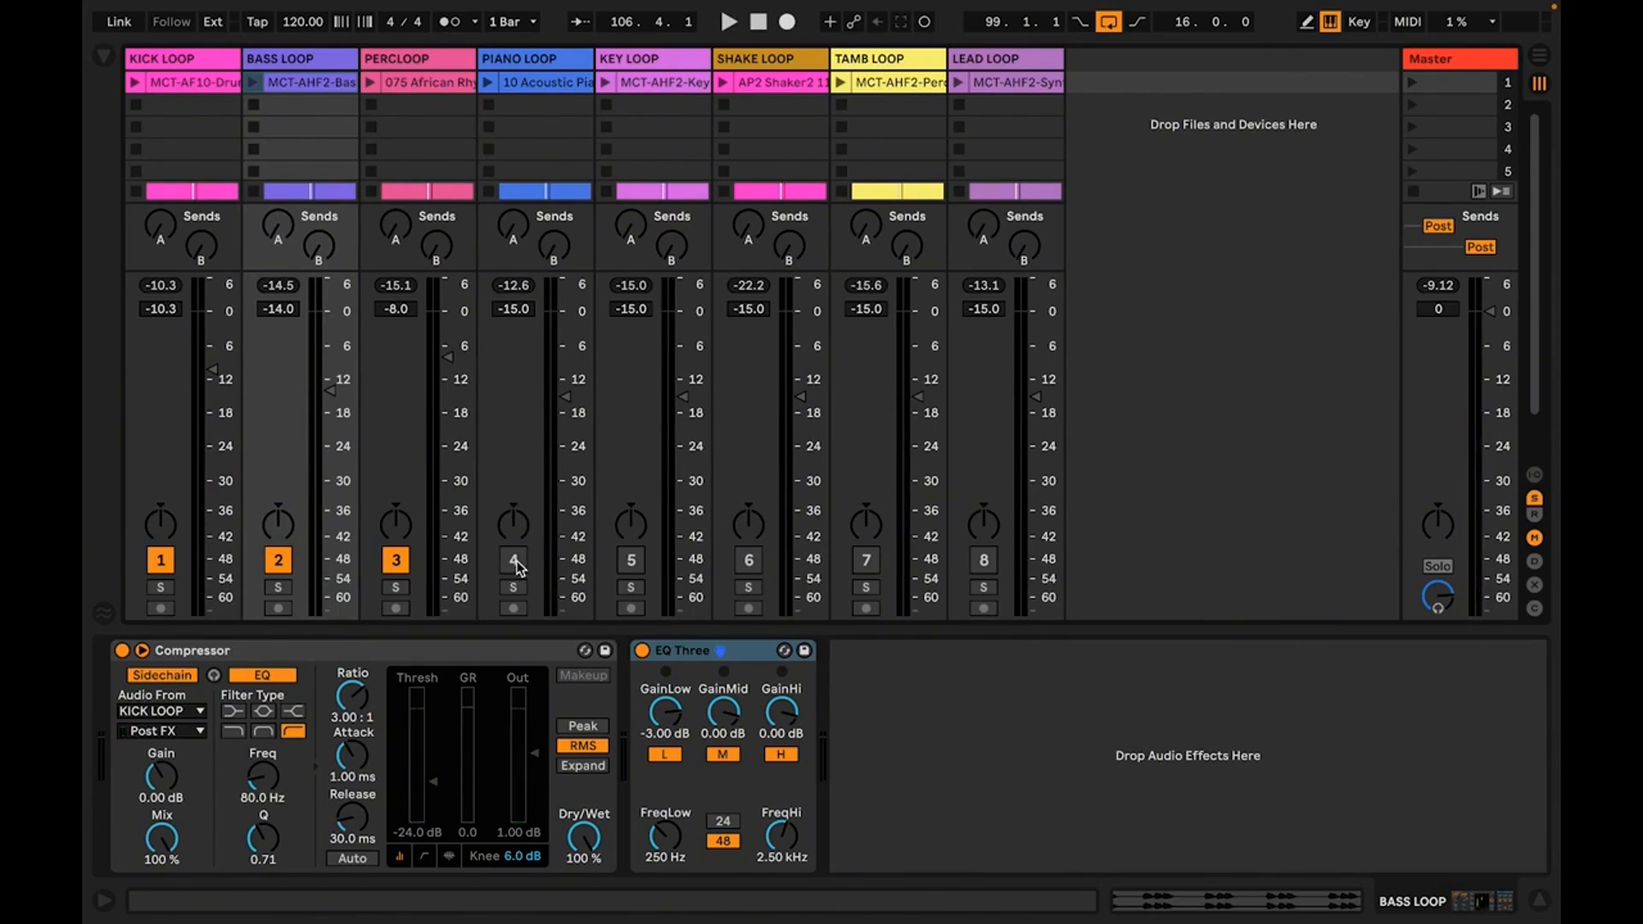
# Unmute the PIANO LOOP track and play the section briefly.
pyautogui.click(515, 562)
pyautogui.press('space')
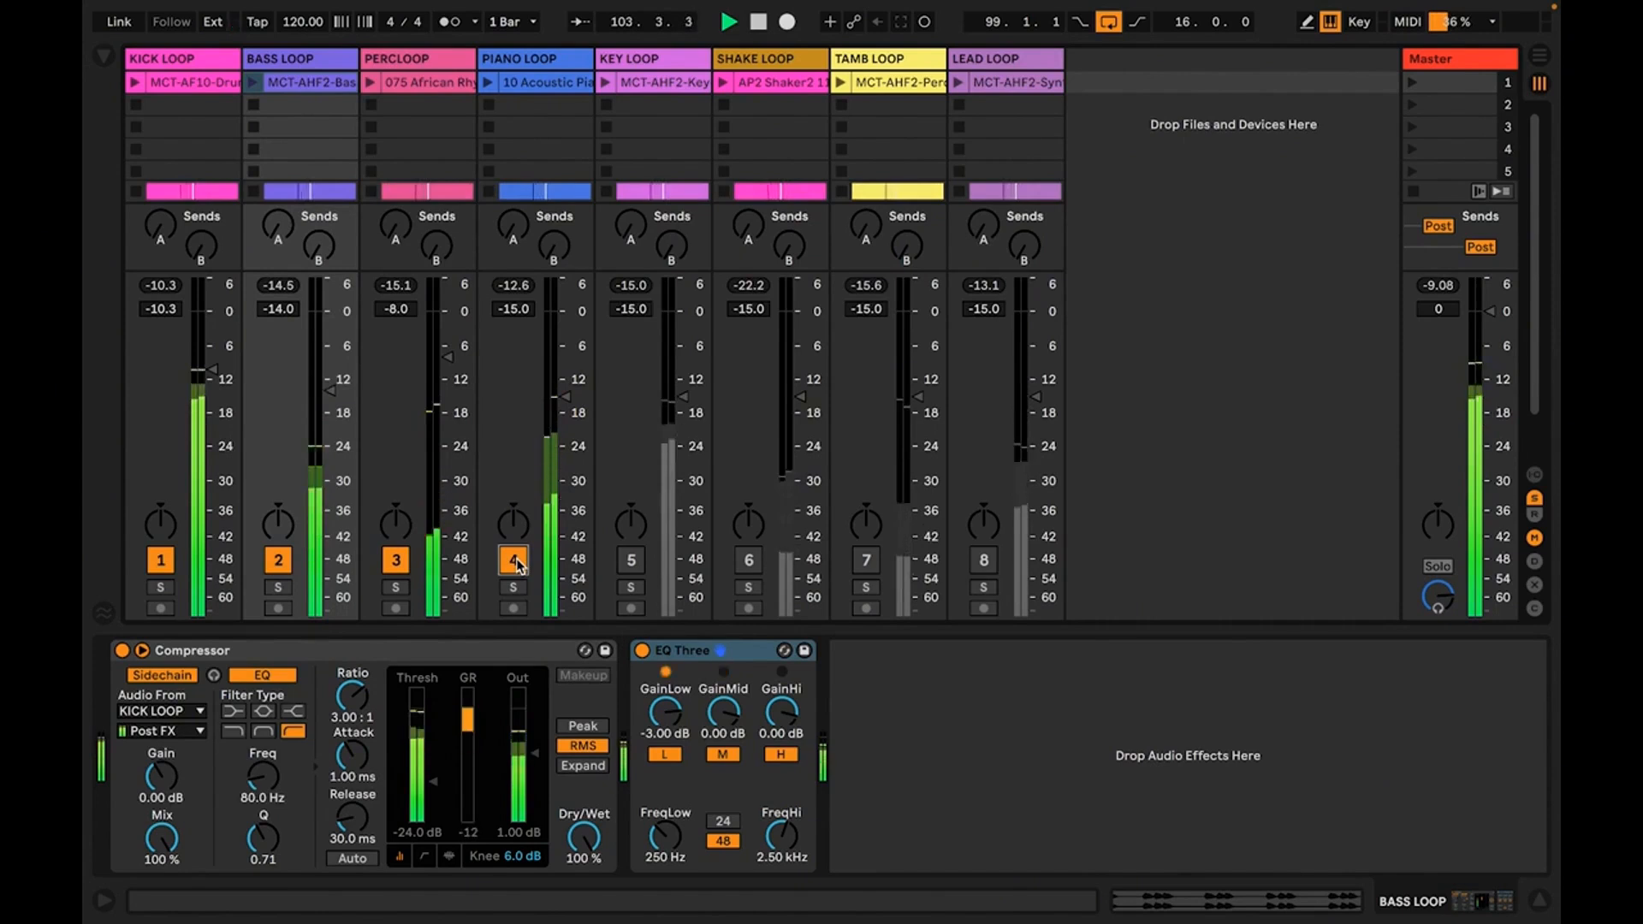
pyautogui.press('space')
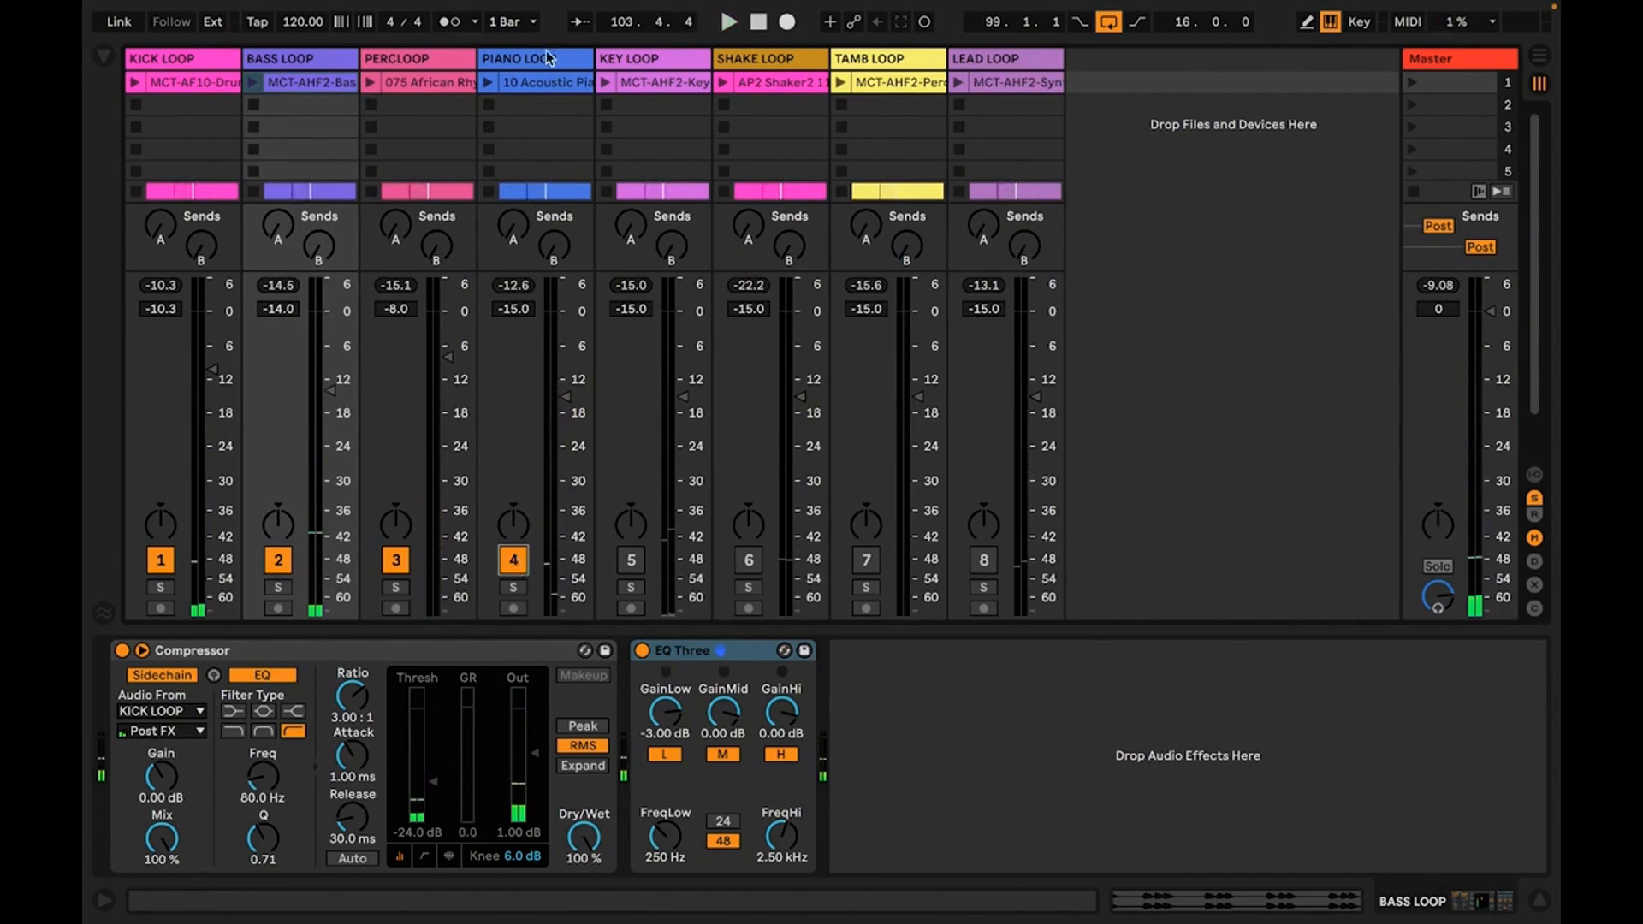
# Select the PIANO LOOP track and show the browser's audio effects.
pyautogui.click(528, 70)
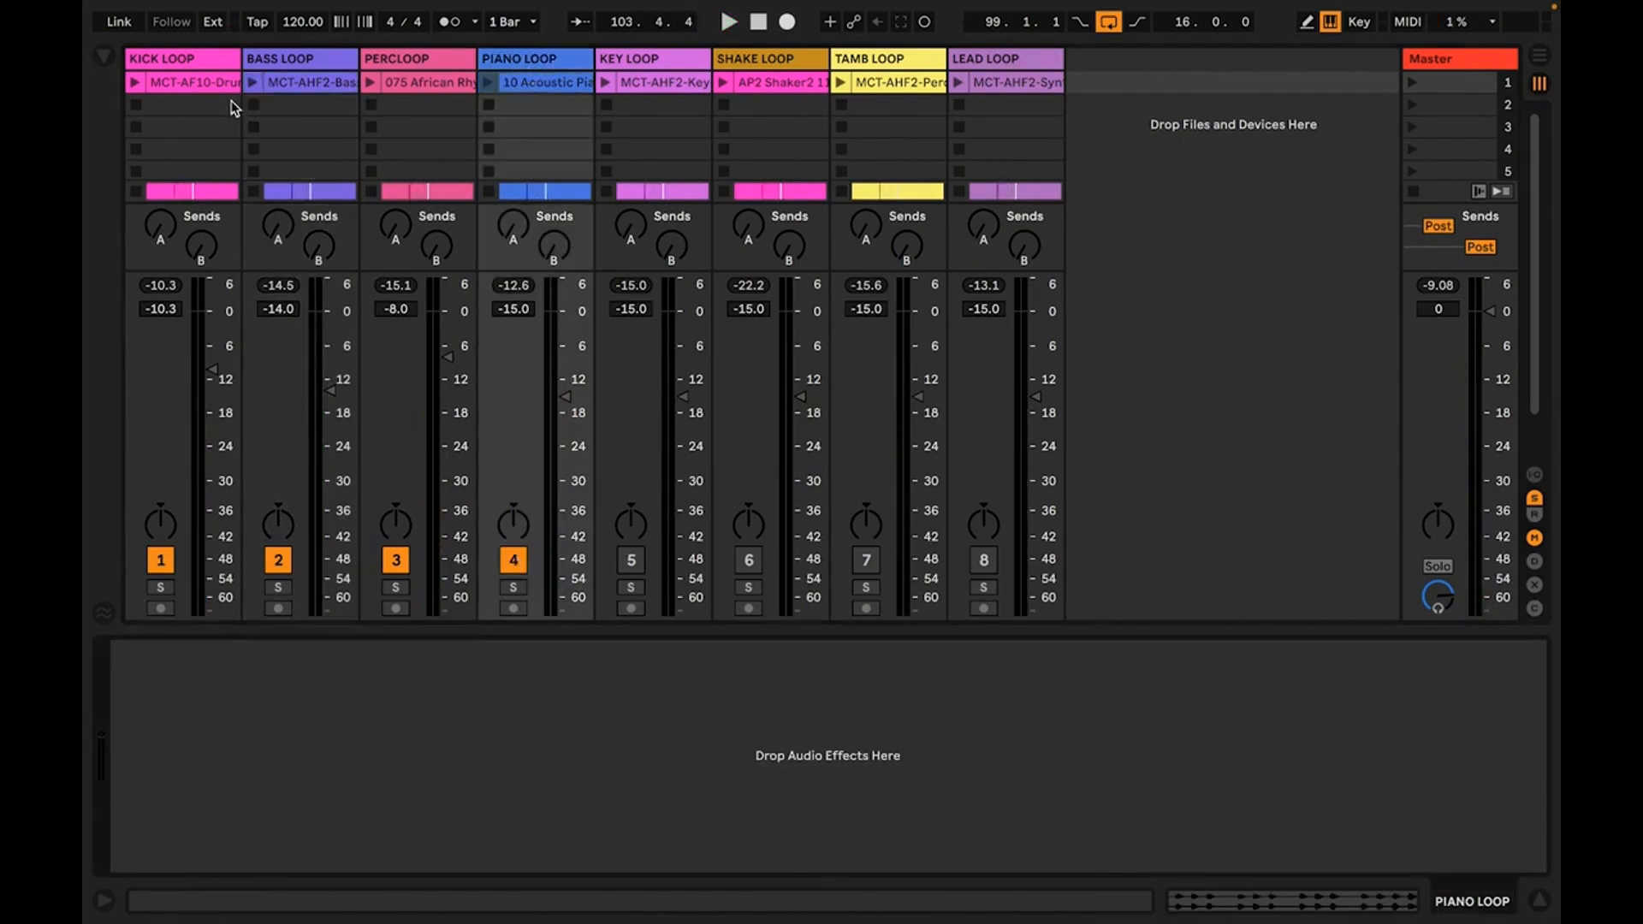
pyautogui.click(108, 68)
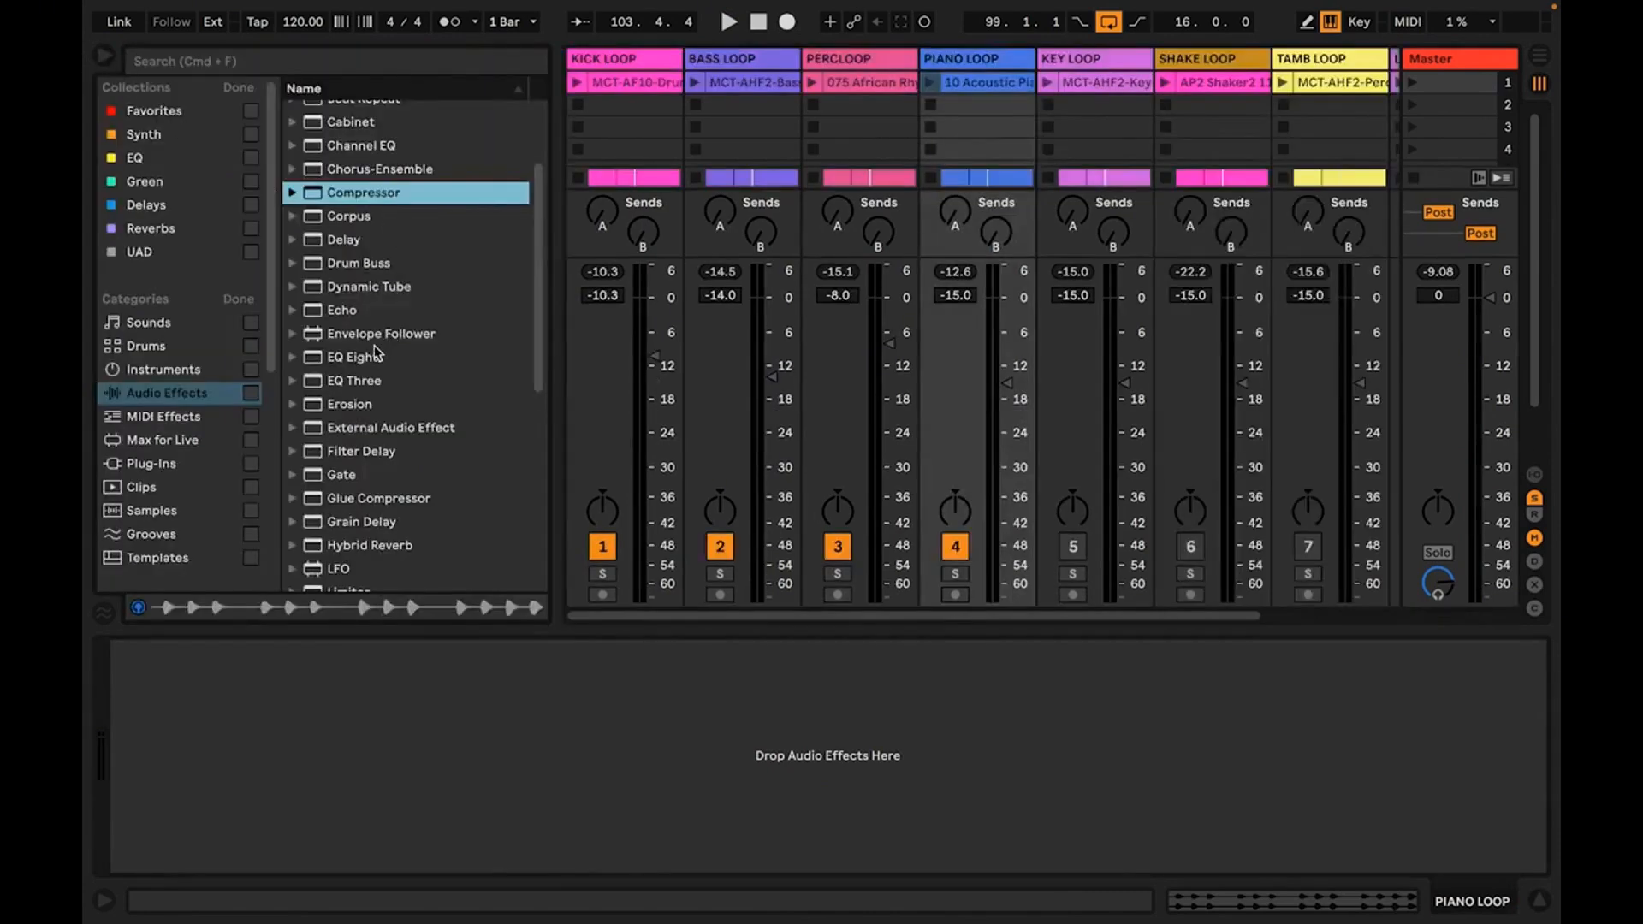
pyautogui.click(356, 360)
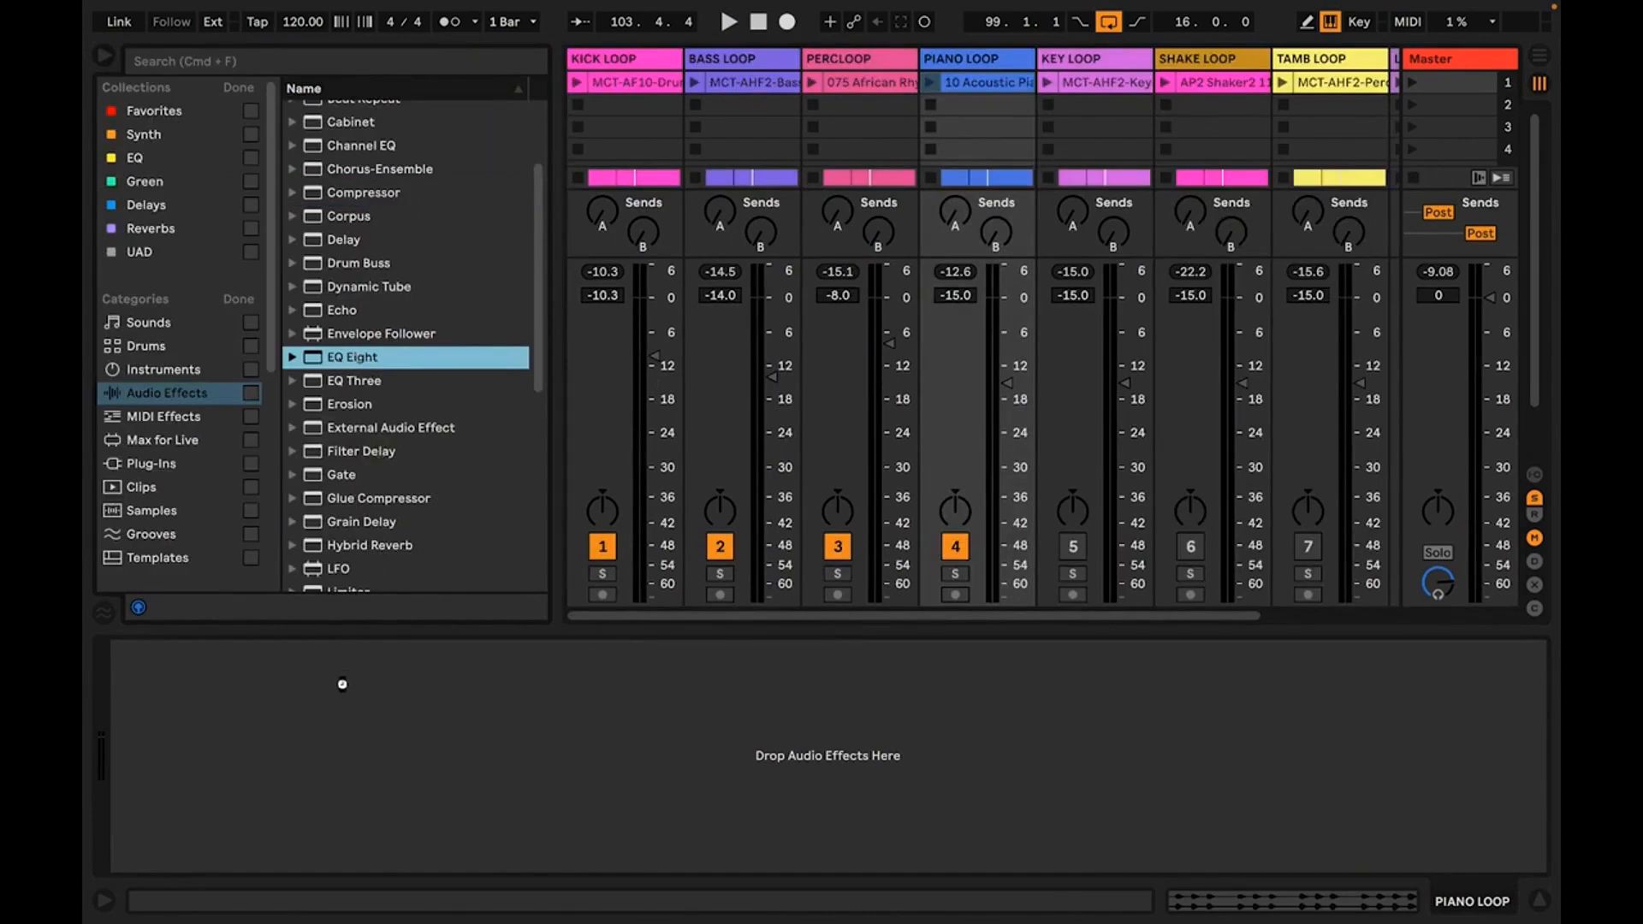
pyautogui.moveTo(333, 689); pyautogui.dragTo(333, 692)
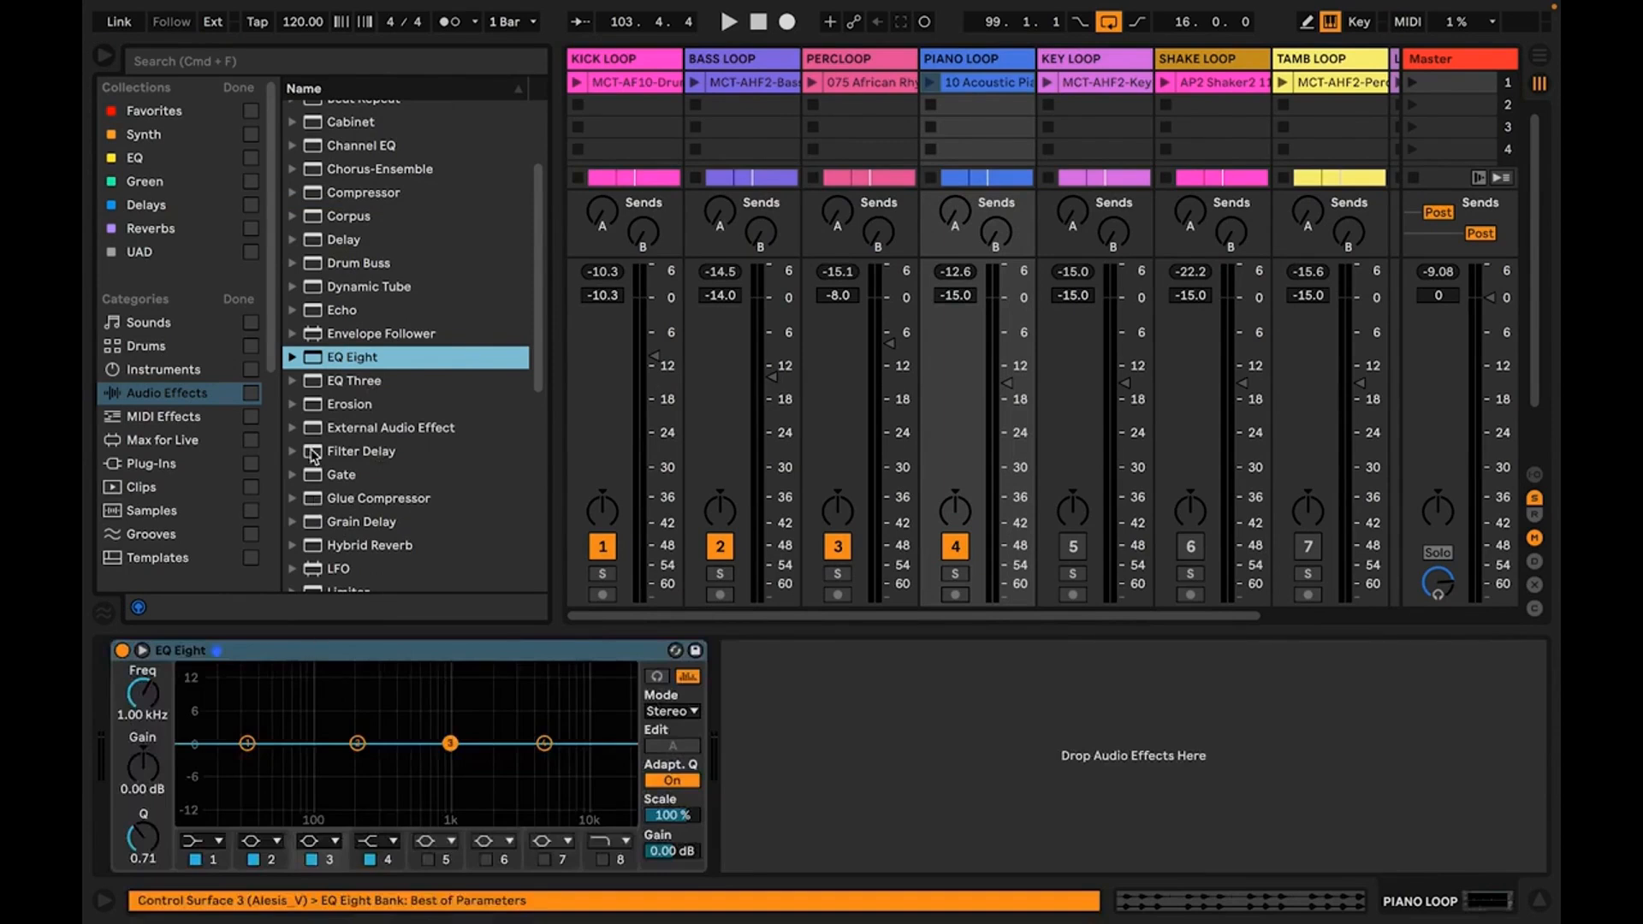
pyautogui.press('super+z')
# Replace EQ Eight on the PIANO LOOP track with EQ Three and cut its low gain to -23.4 dB during playback.
pyautogui.click(352, 389)
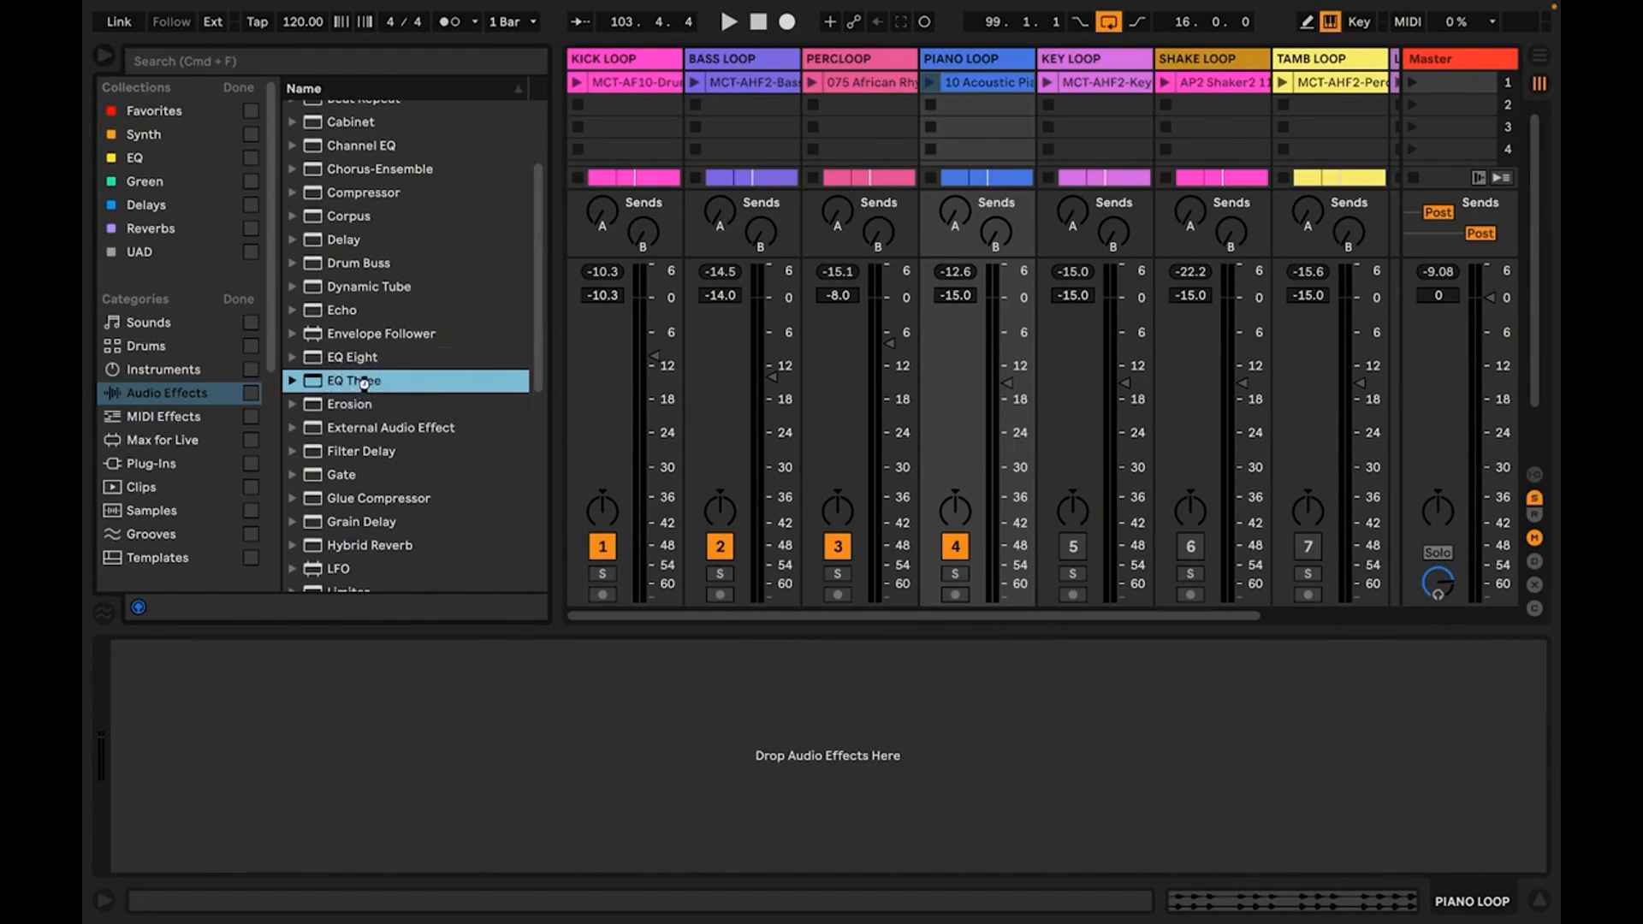
pyautogui.doubleClick(364, 389)
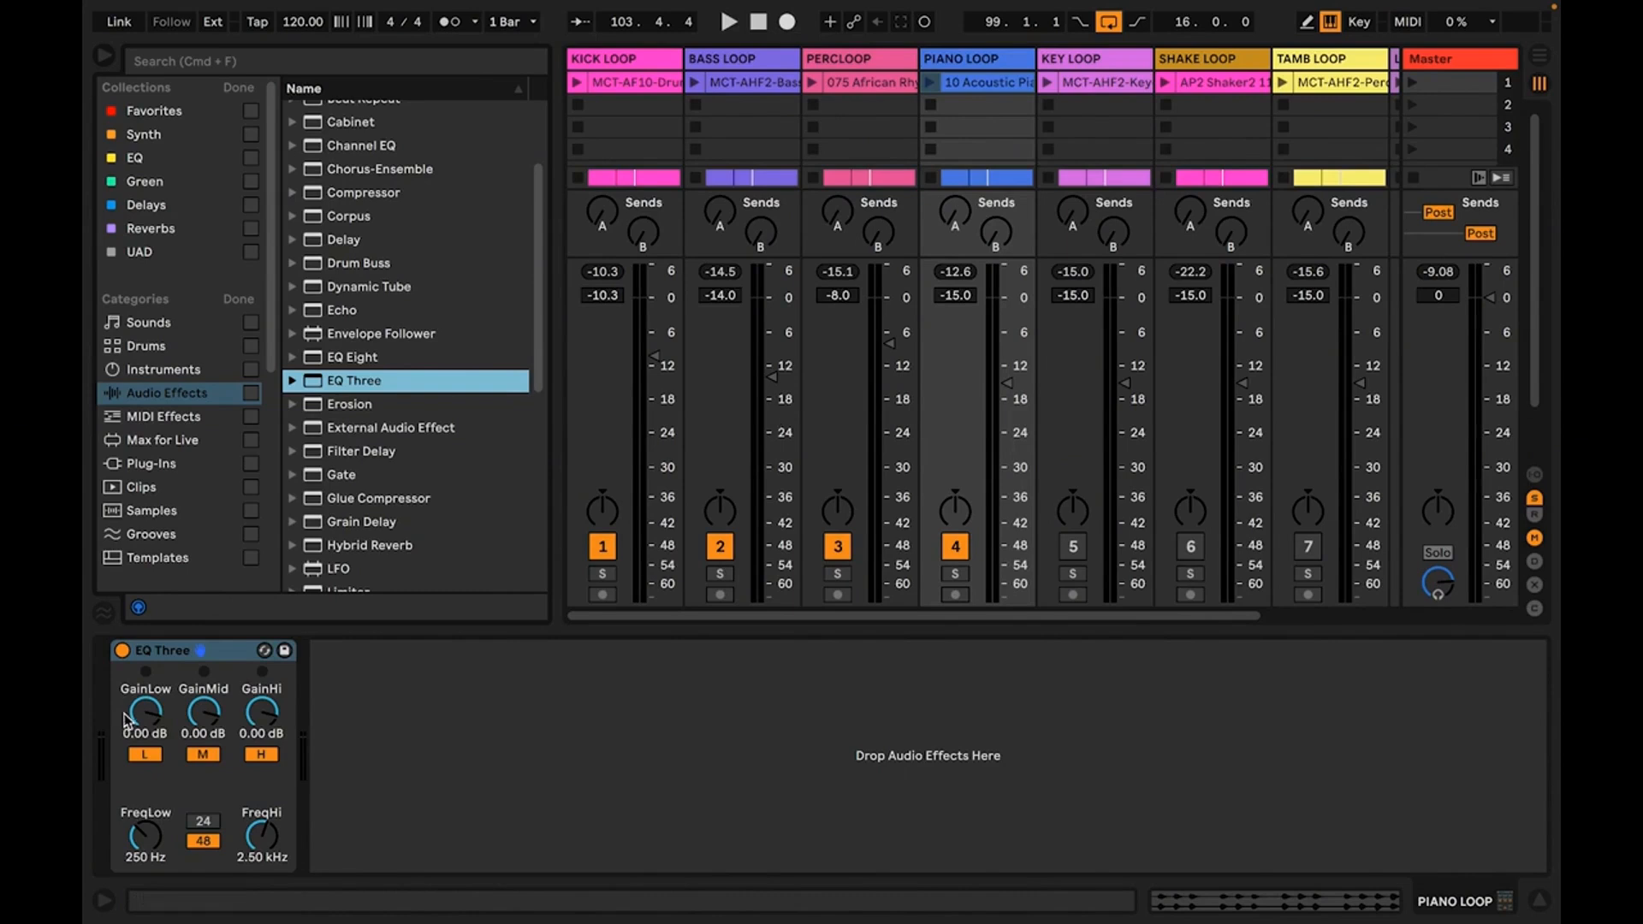
pyautogui.moveTo(155, 725); pyautogui.dragTo(156, 733)
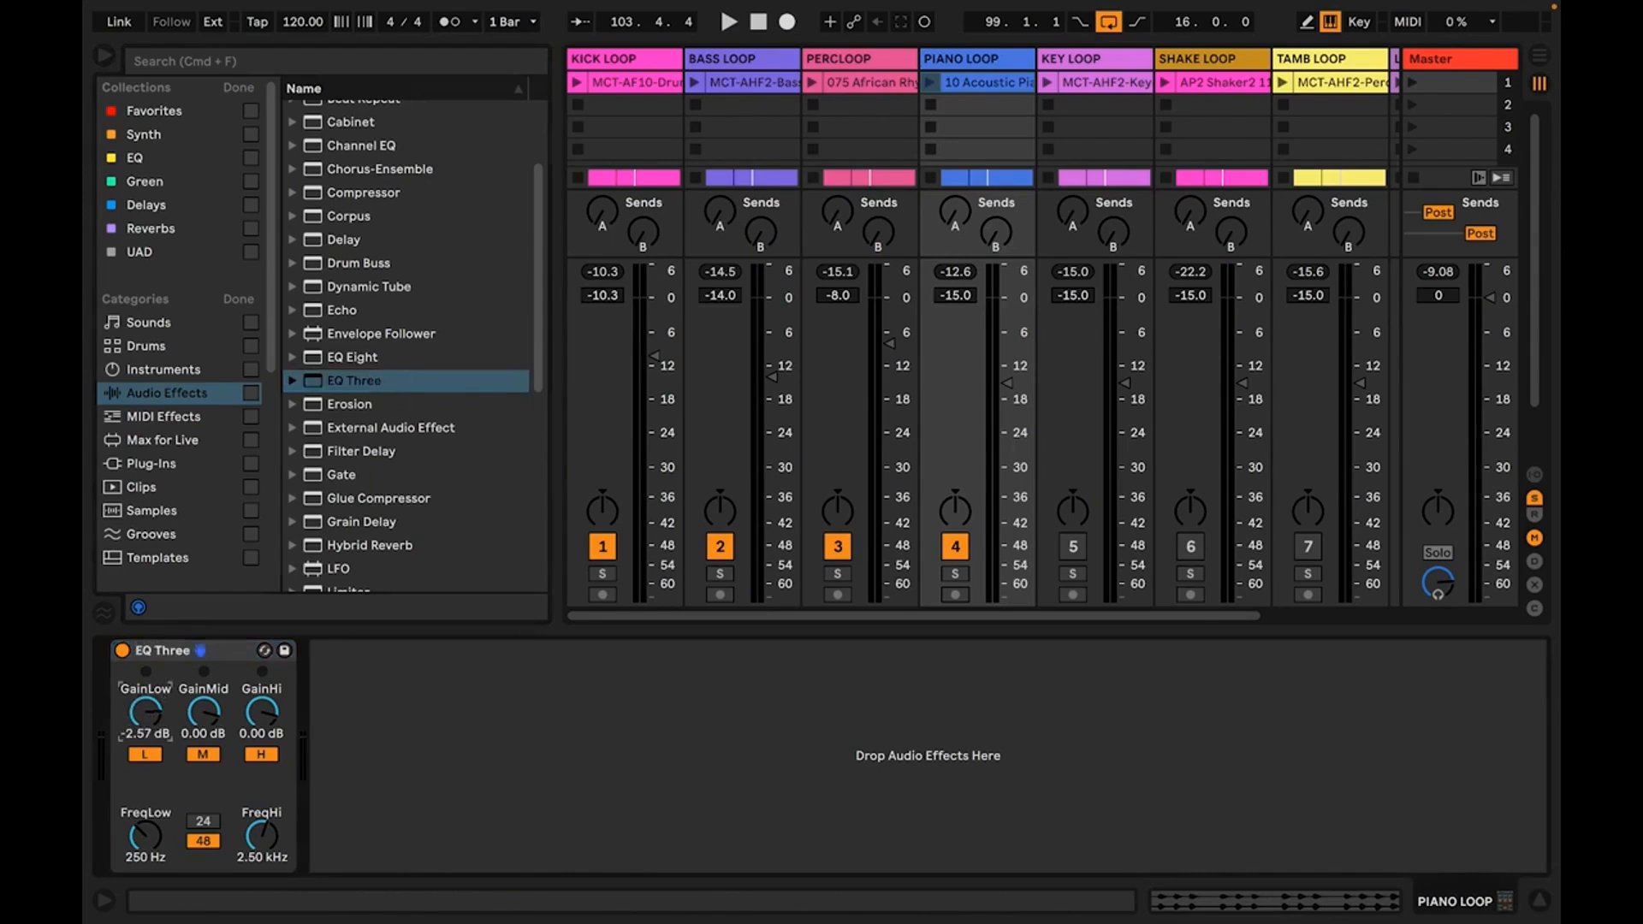
pyautogui.press('space')
pyautogui.moveTo(156, 732); pyautogui.dragTo(156, 801)
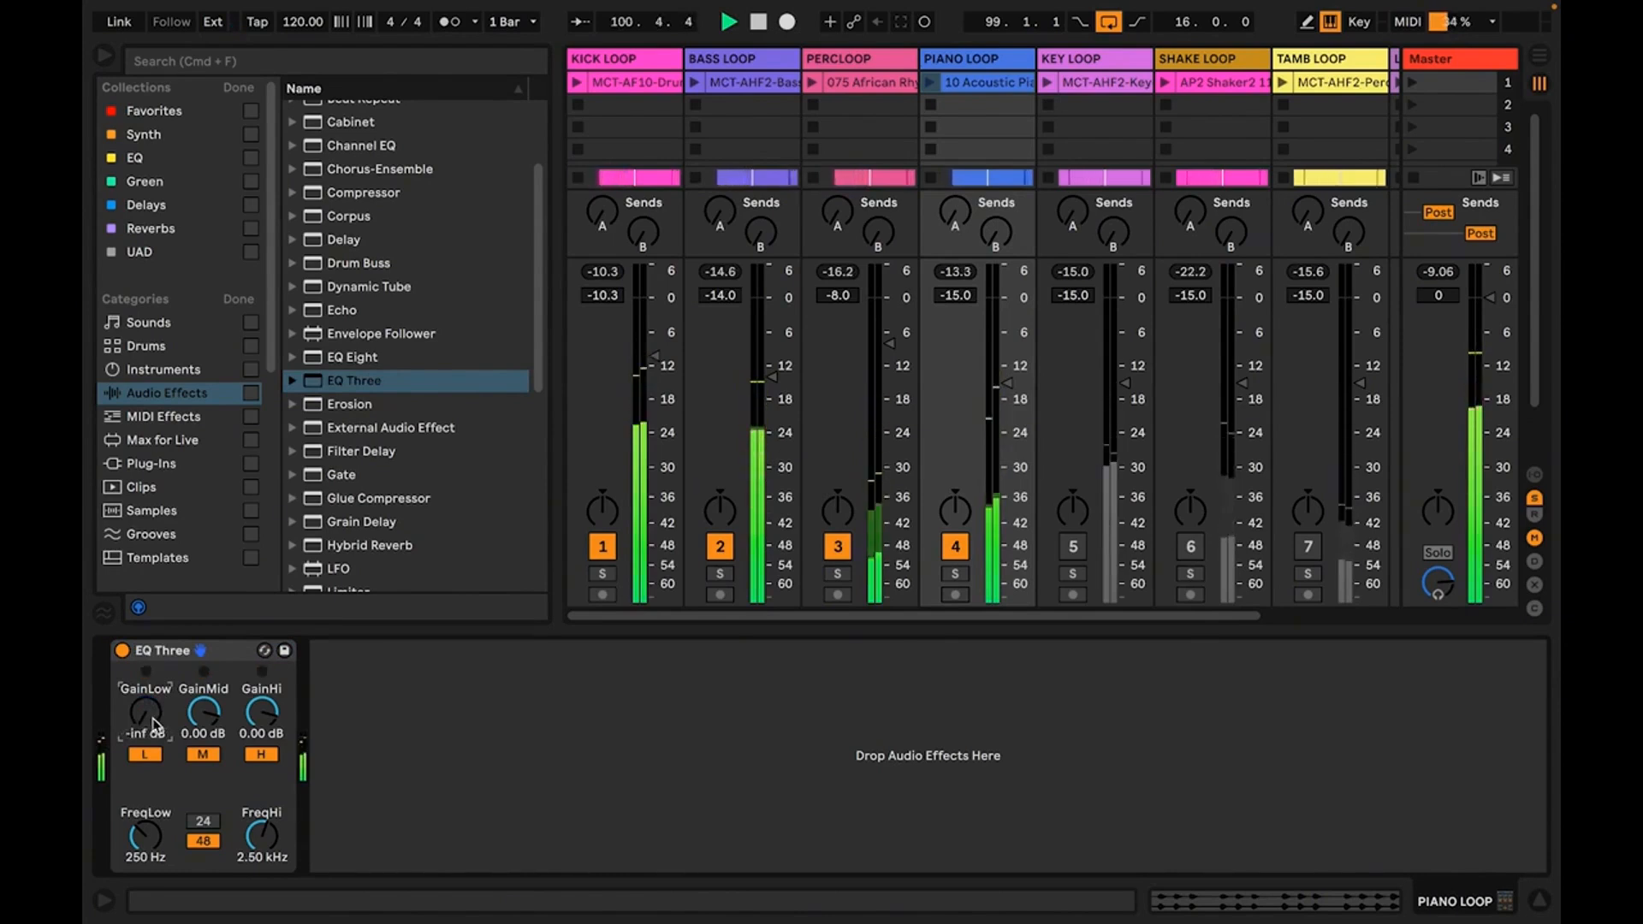
pyautogui.moveTo(156, 801)
pyautogui.mouseDown()
pyautogui.moveTo(155, 767)
pyautogui.moveTo(156, 783)
pyautogui.mouseUp()
pyautogui.moveTo(147, 719); pyautogui.dragTo(148, 723)
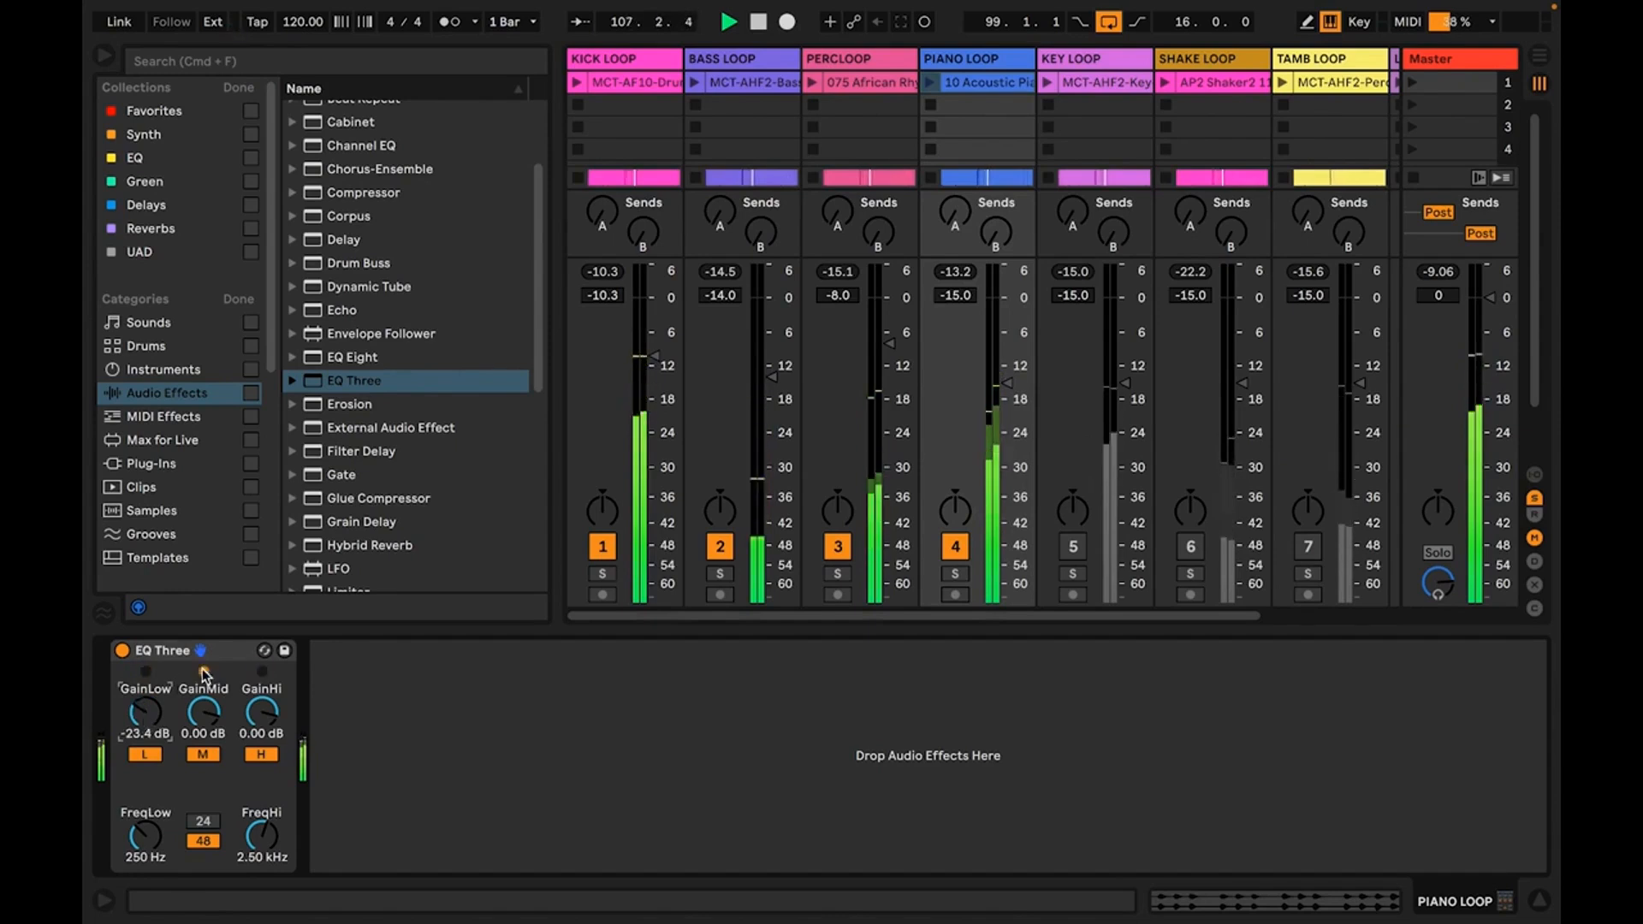
# Set the mid gain of the PIANO LOOP's EQ Three to 1.00 dB.
pyautogui.click(201, 715)
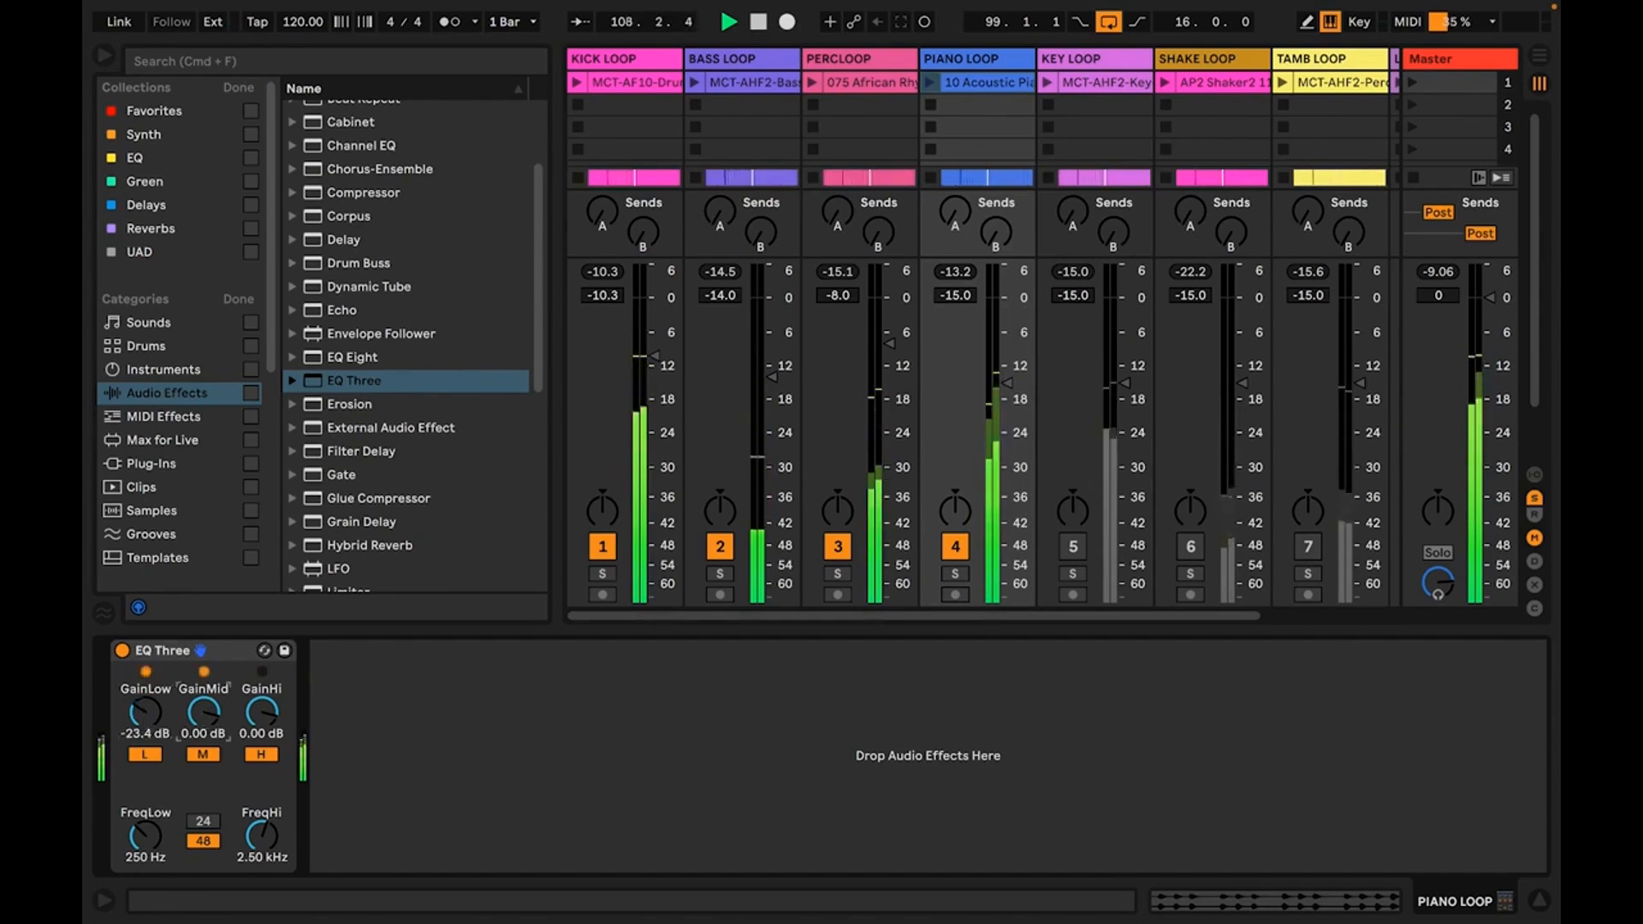
pyautogui.moveTo(201, 715); pyautogui.dragTo(202, 722)
pyautogui.click(203, 735)
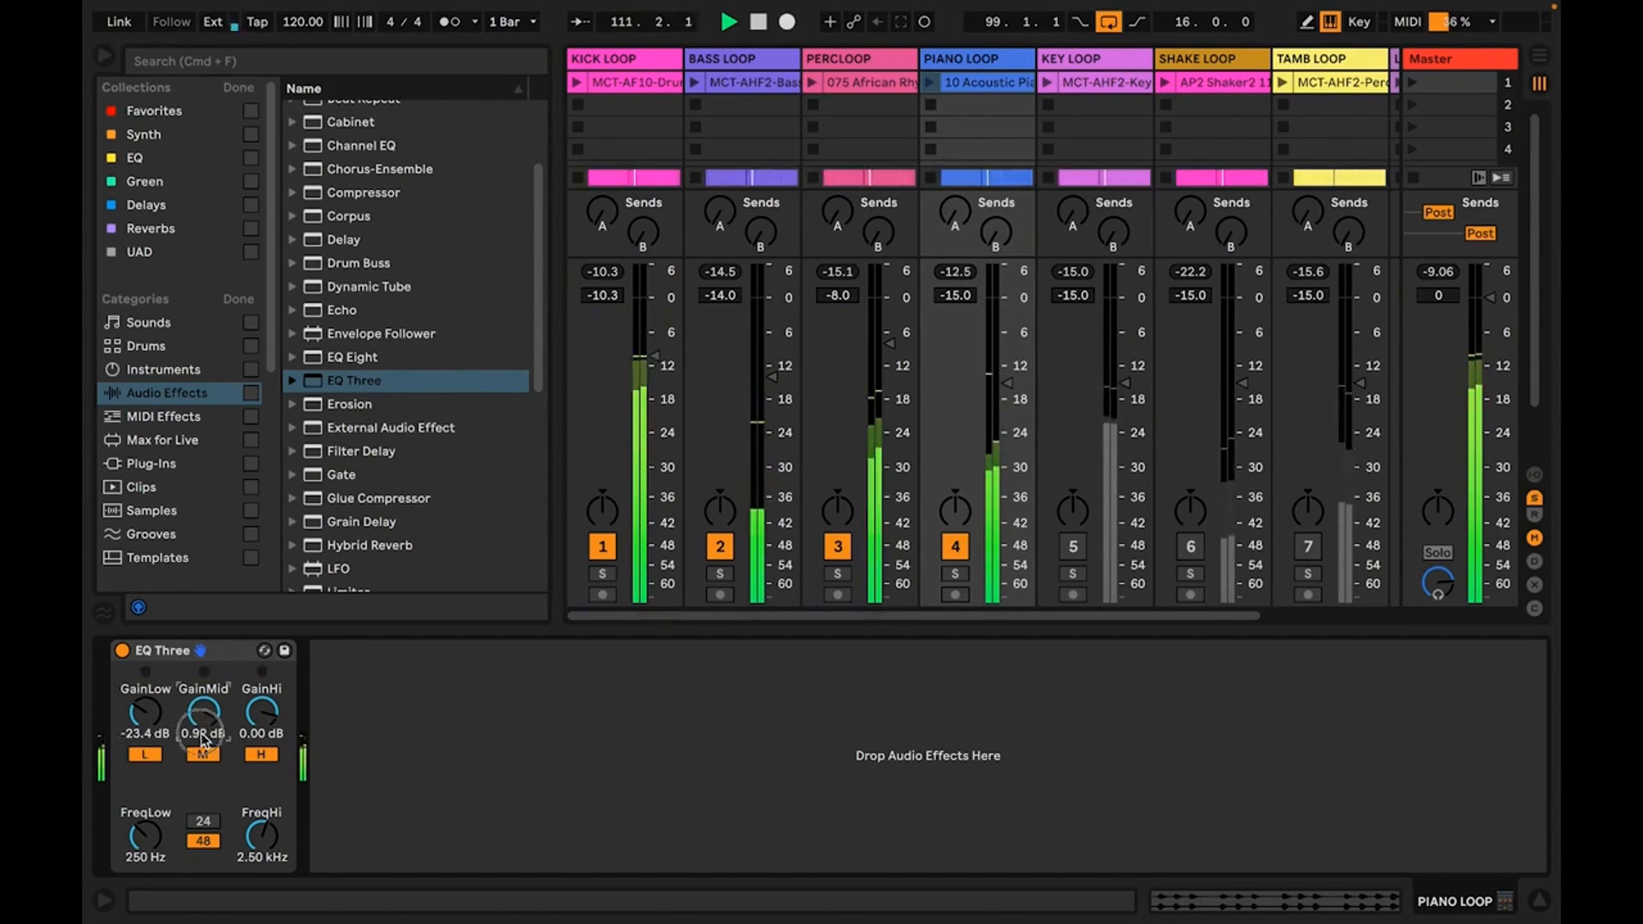
pyautogui.write('1')
pyautogui.press('Return')
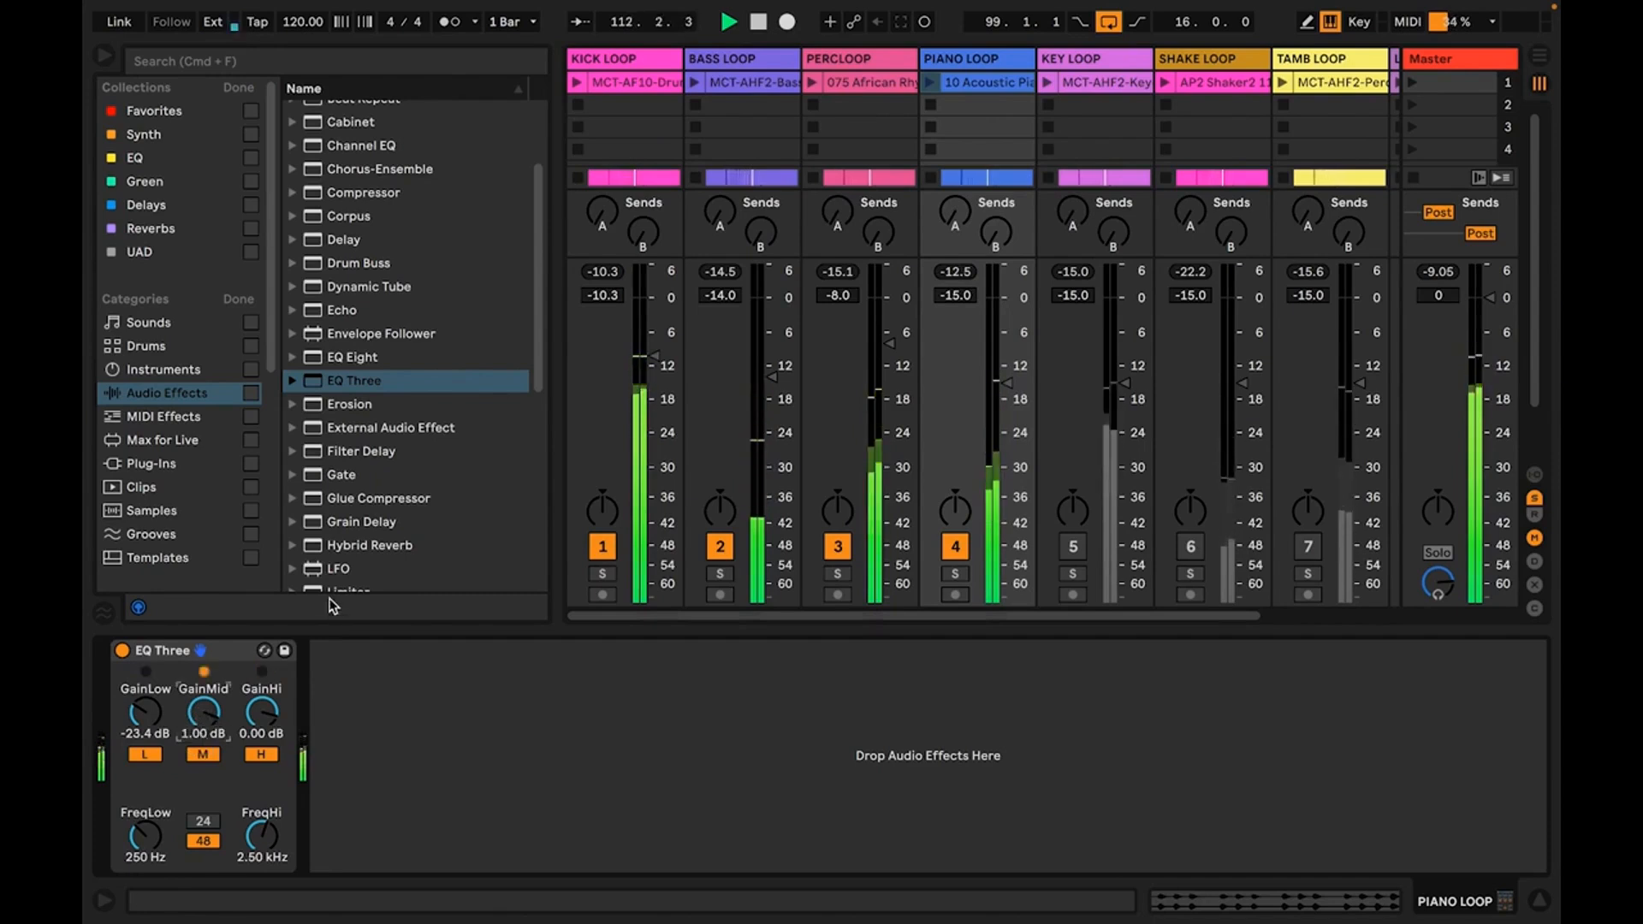
# Hide the browser, show the return tracks in the mixer, and view the devices on A Reverb and B Delay.
pyautogui.click(106, 57)
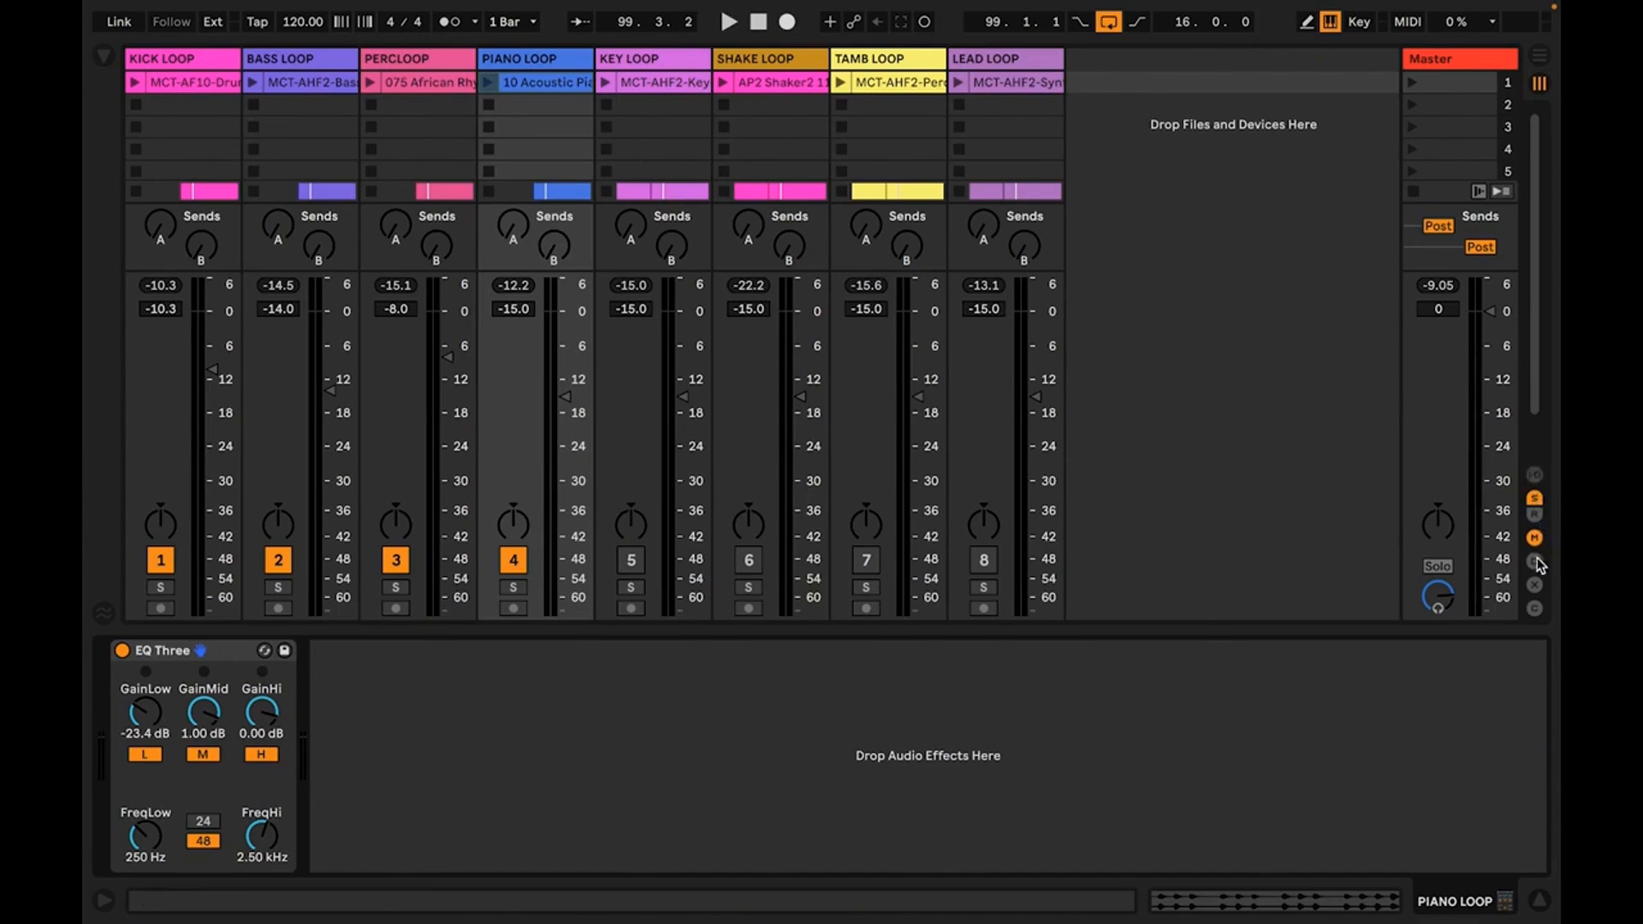
pyautogui.click(1534, 514)
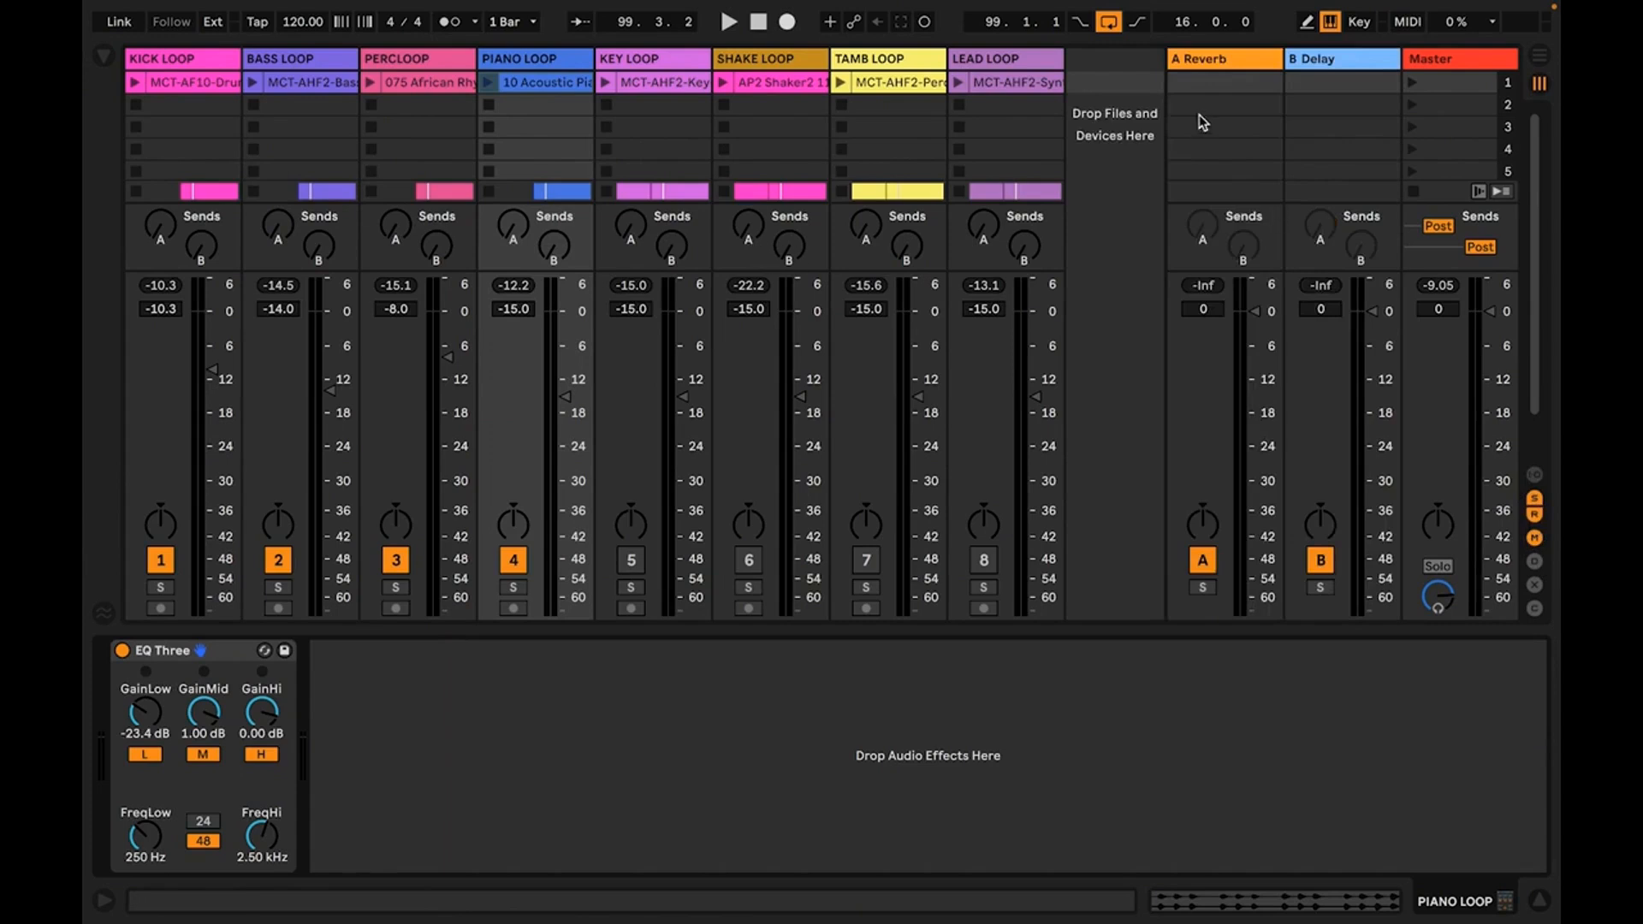
pyautogui.click(1240, 67)
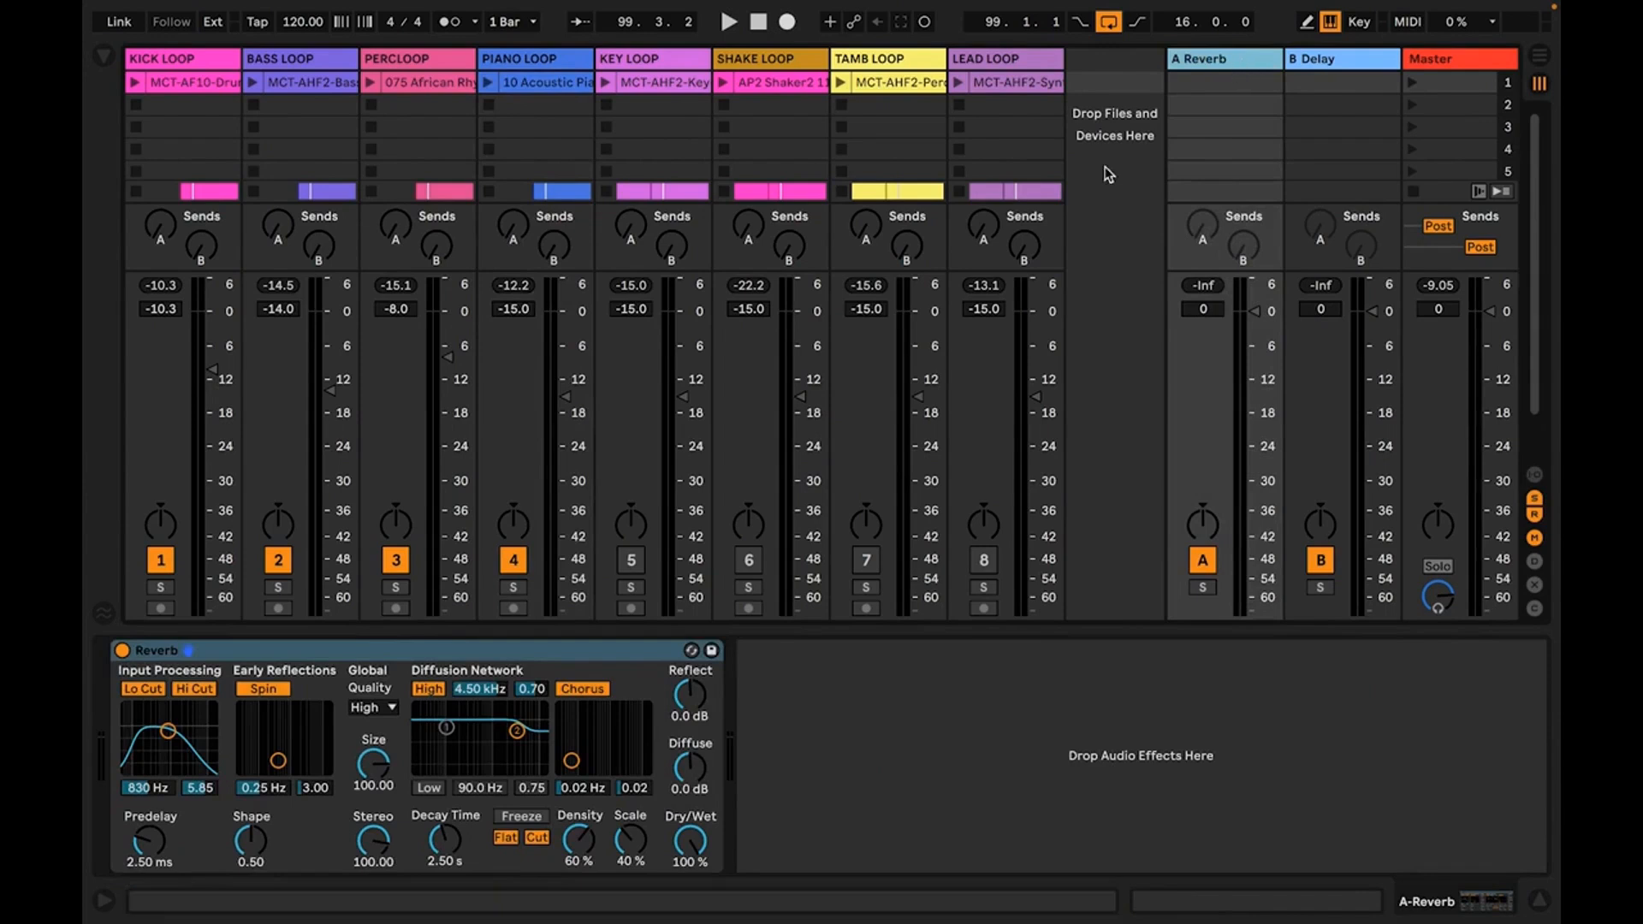
pyautogui.click(1339, 63)
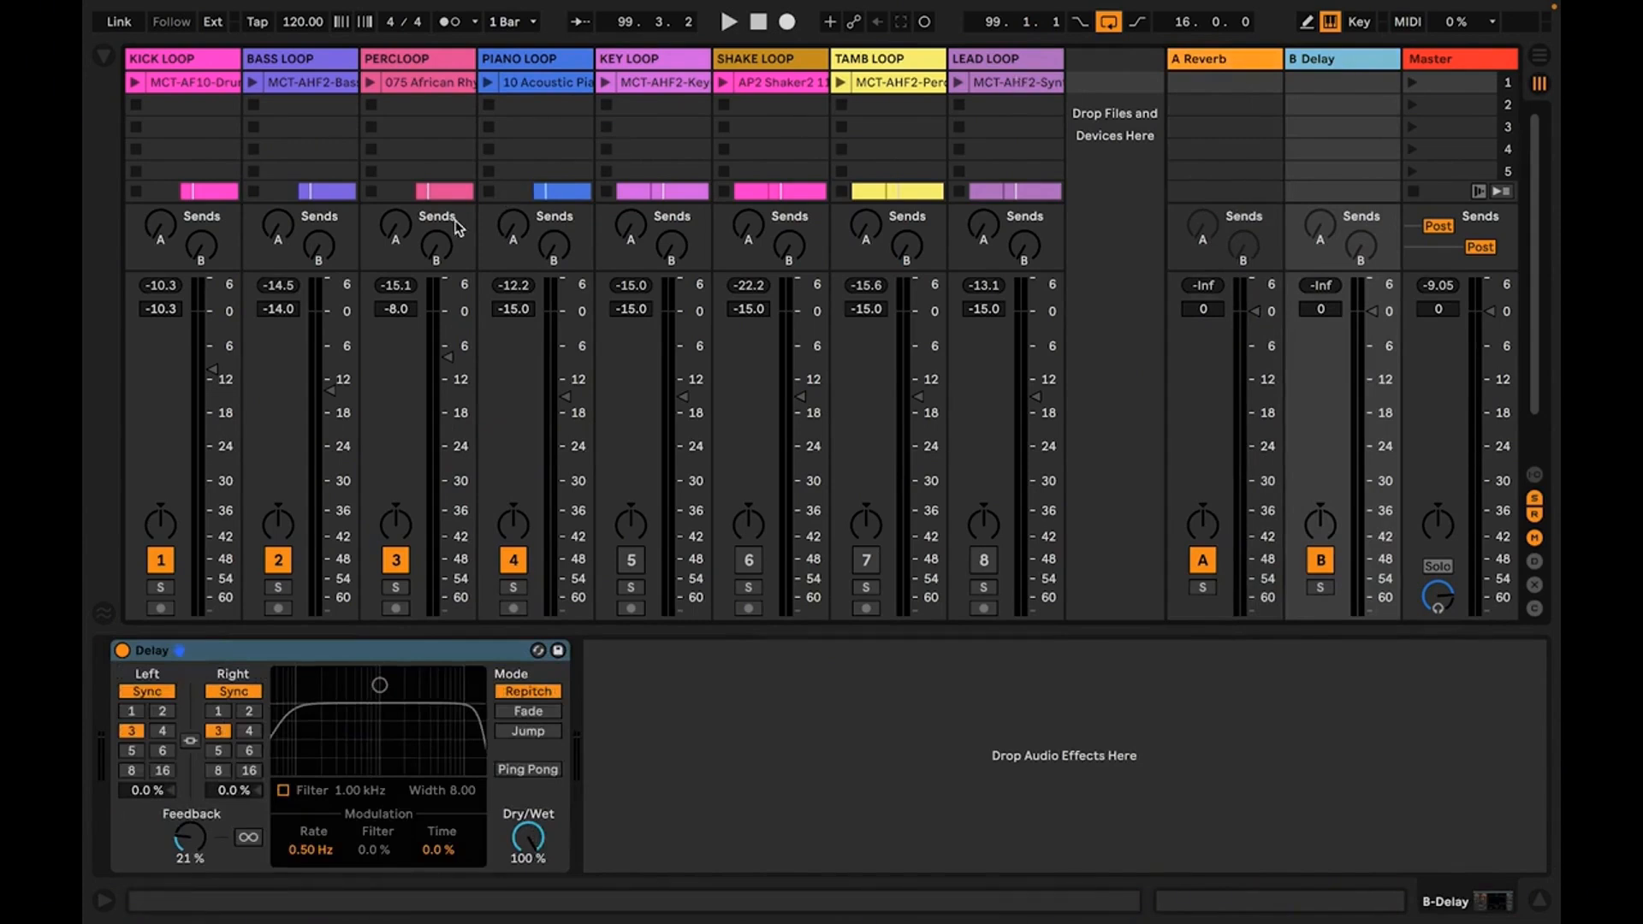
# Try raising the PIANO LOOP's reverb send A to -7.3 dB, auditioning it soloed and in the mix before stopping playback.
pyautogui.moveTo(512, 238); pyautogui.dragTo(512, 235)
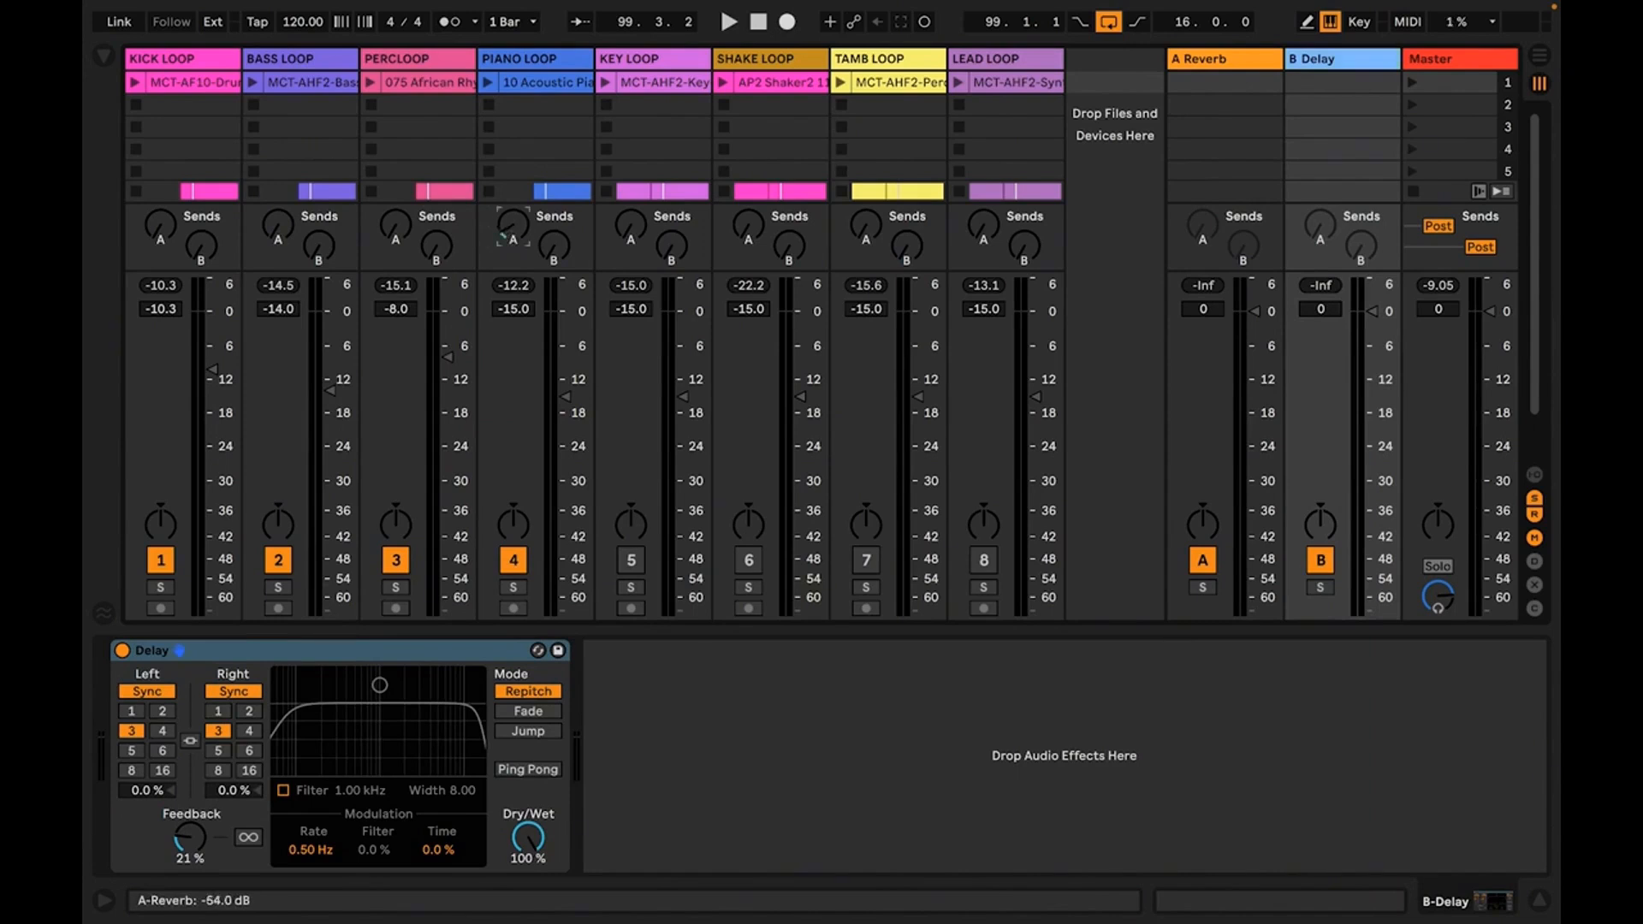
pyautogui.moveTo(512, 236); pyautogui.dragTo(512, 237)
pyautogui.moveTo(508, 237); pyautogui.dragTo(508, 237)
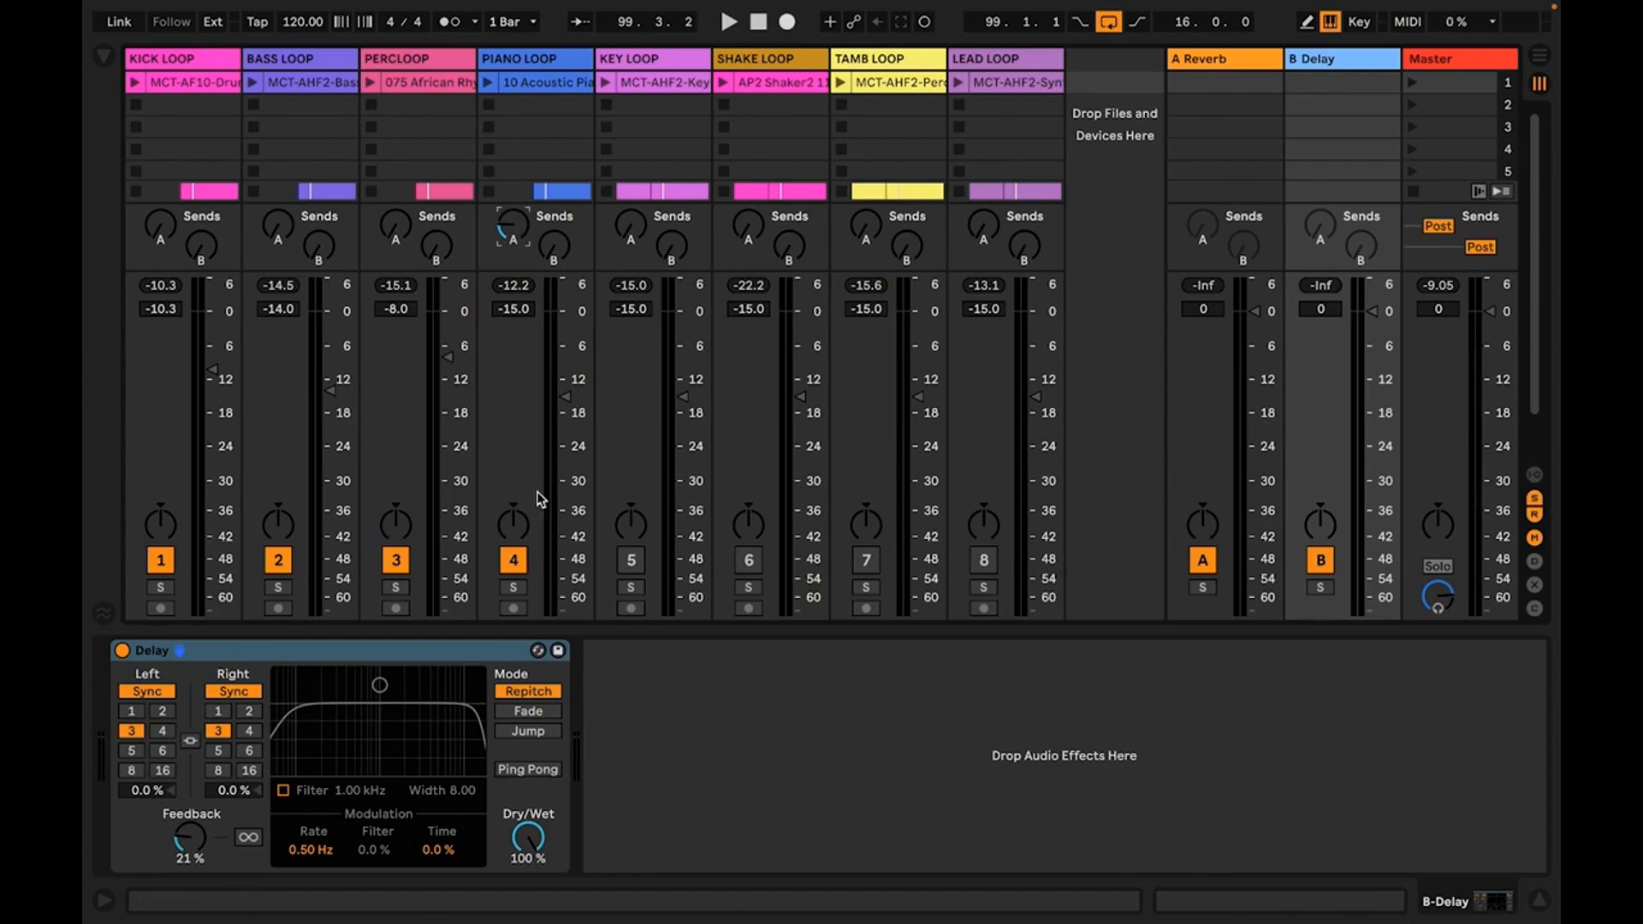
pyautogui.click(518, 587)
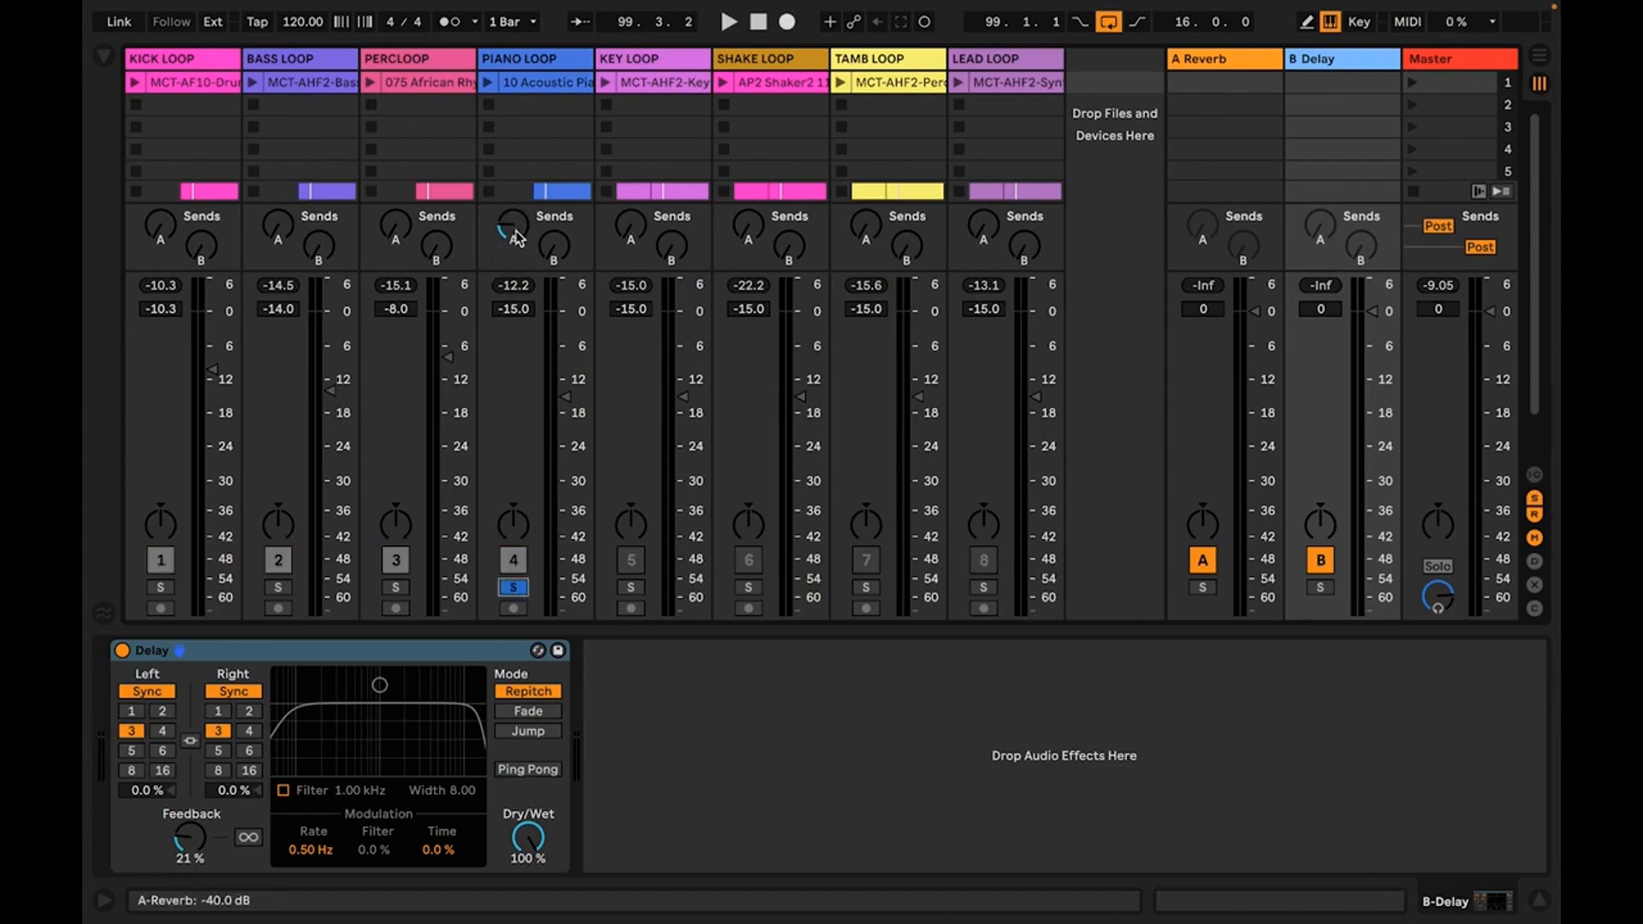
pyautogui.press('space')
pyautogui.moveTo(517, 238); pyautogui.dragTo(513, 227)
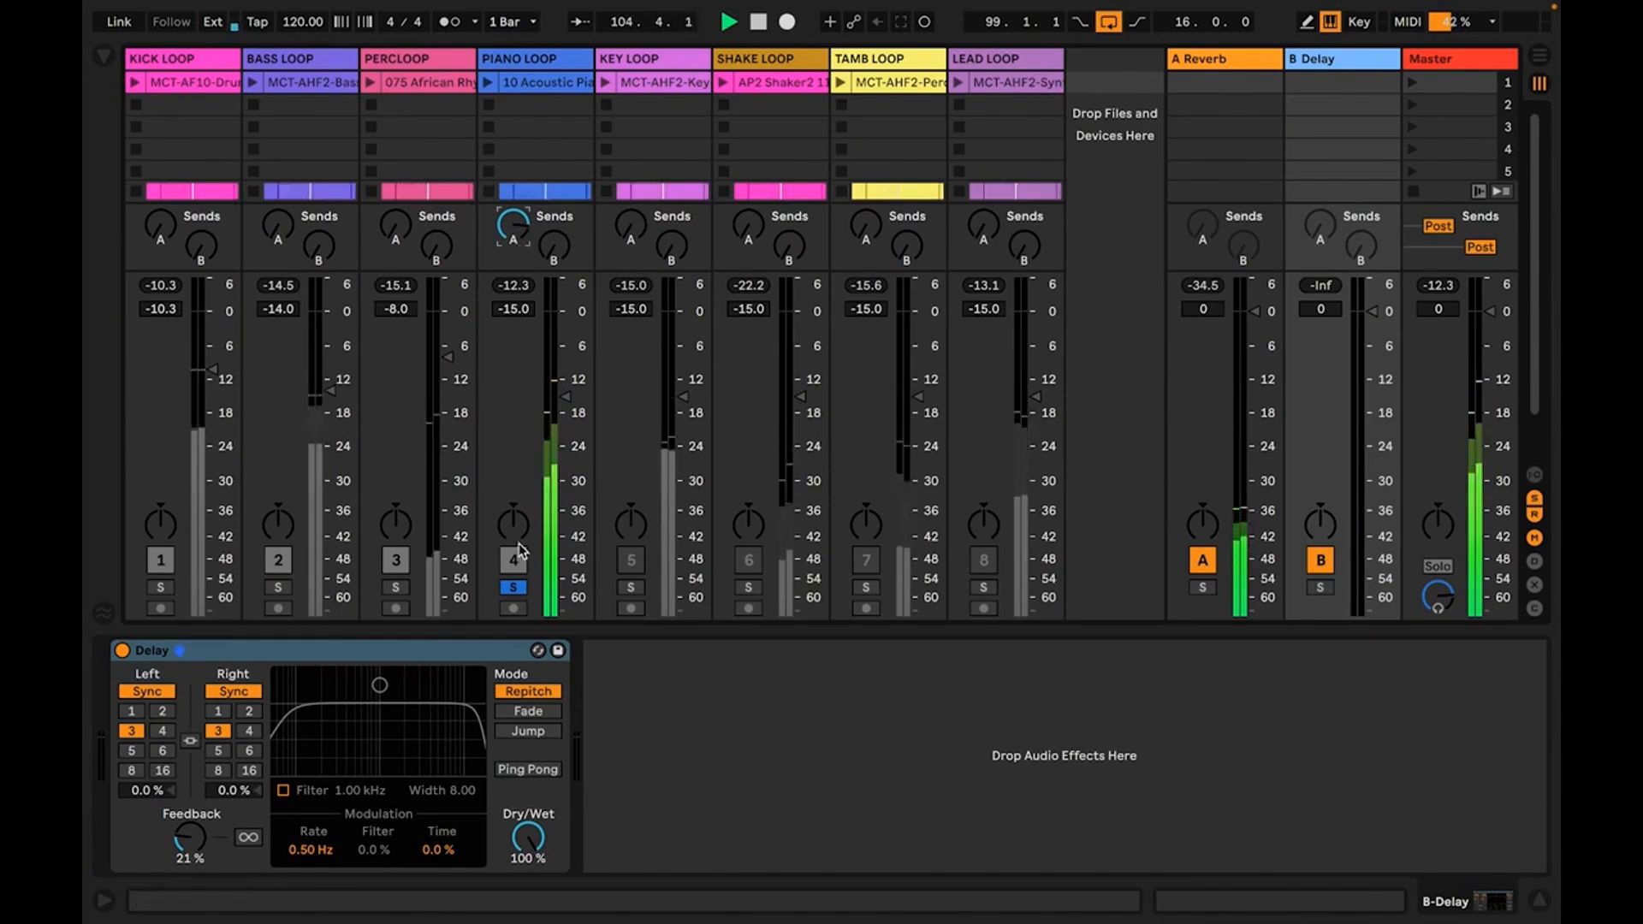
pyautogui.click(513, 588)
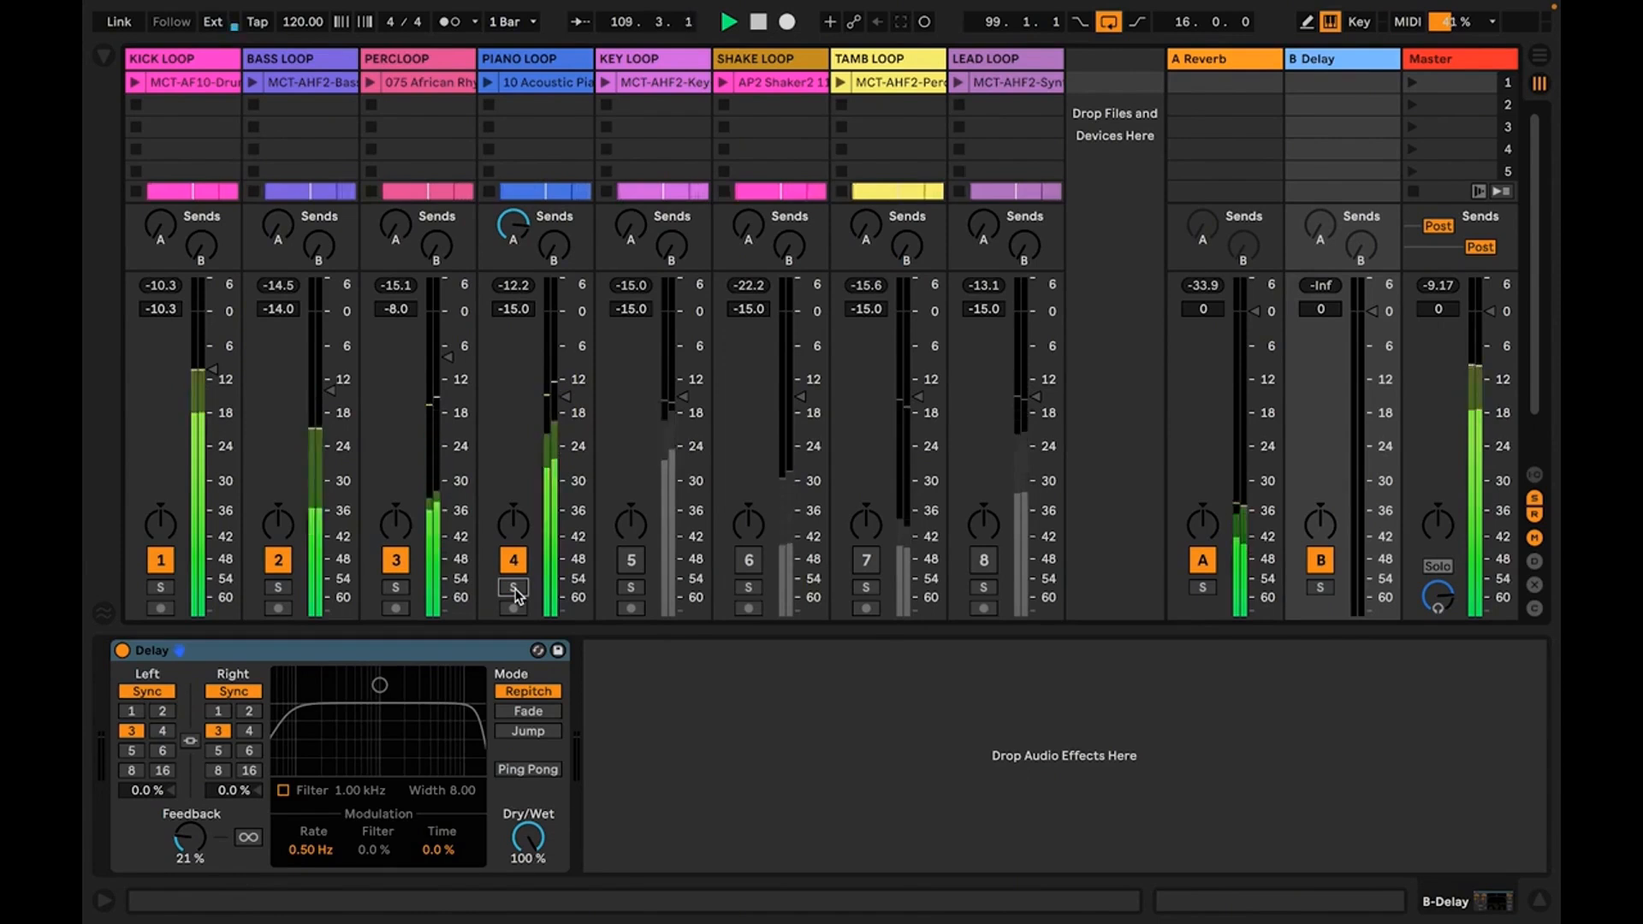
pyautogui.press('space')
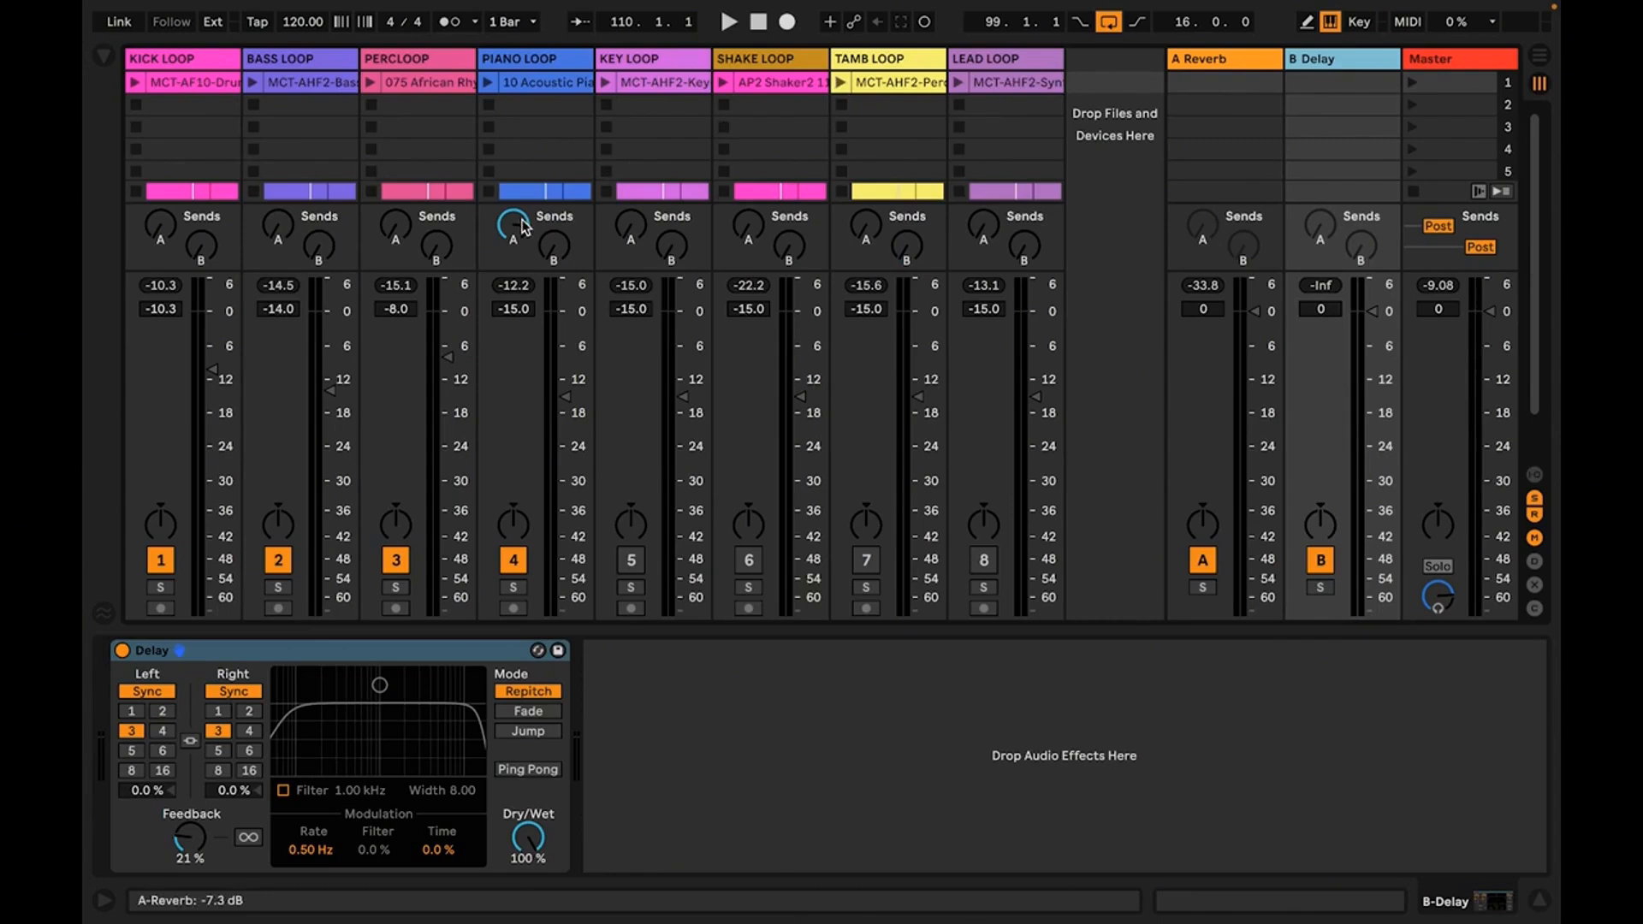
# Turn the PIANO LOOP's send A fully down, solo and play the track, and gradually raise the reverb send again.
pyautogui.moveTo(523, 230)
pyautogui.mouseDown()
pyautogui.moveTo(522, 216)
pyautogui.moveTo(523, 257)
pyautogui.mouseUp()
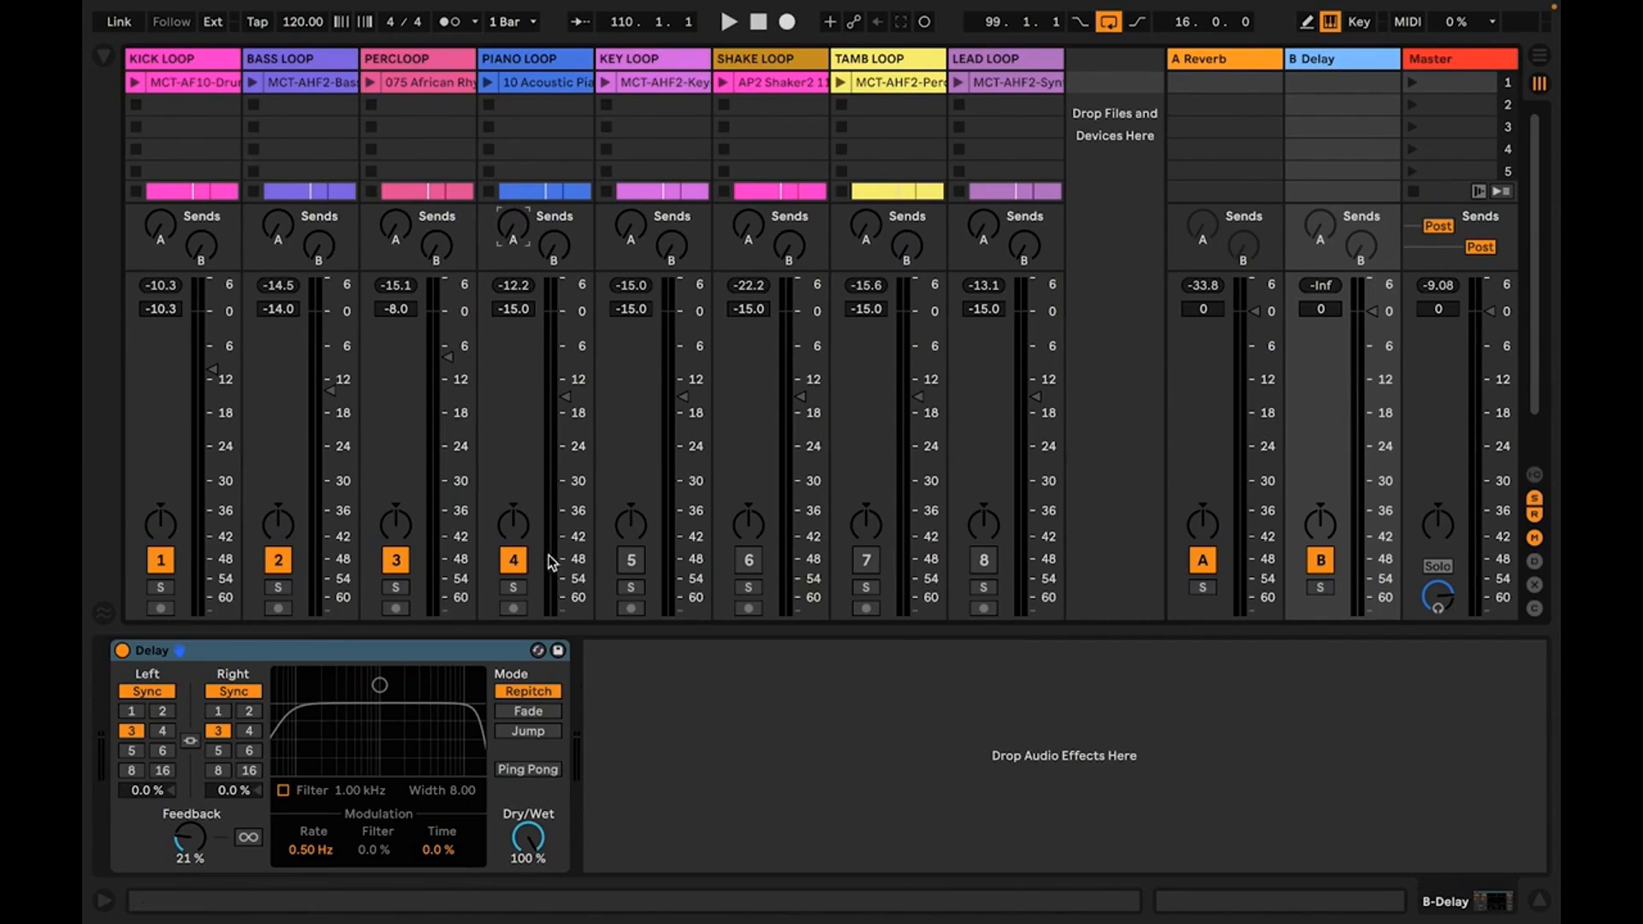
pyautogui.click(513, 588)
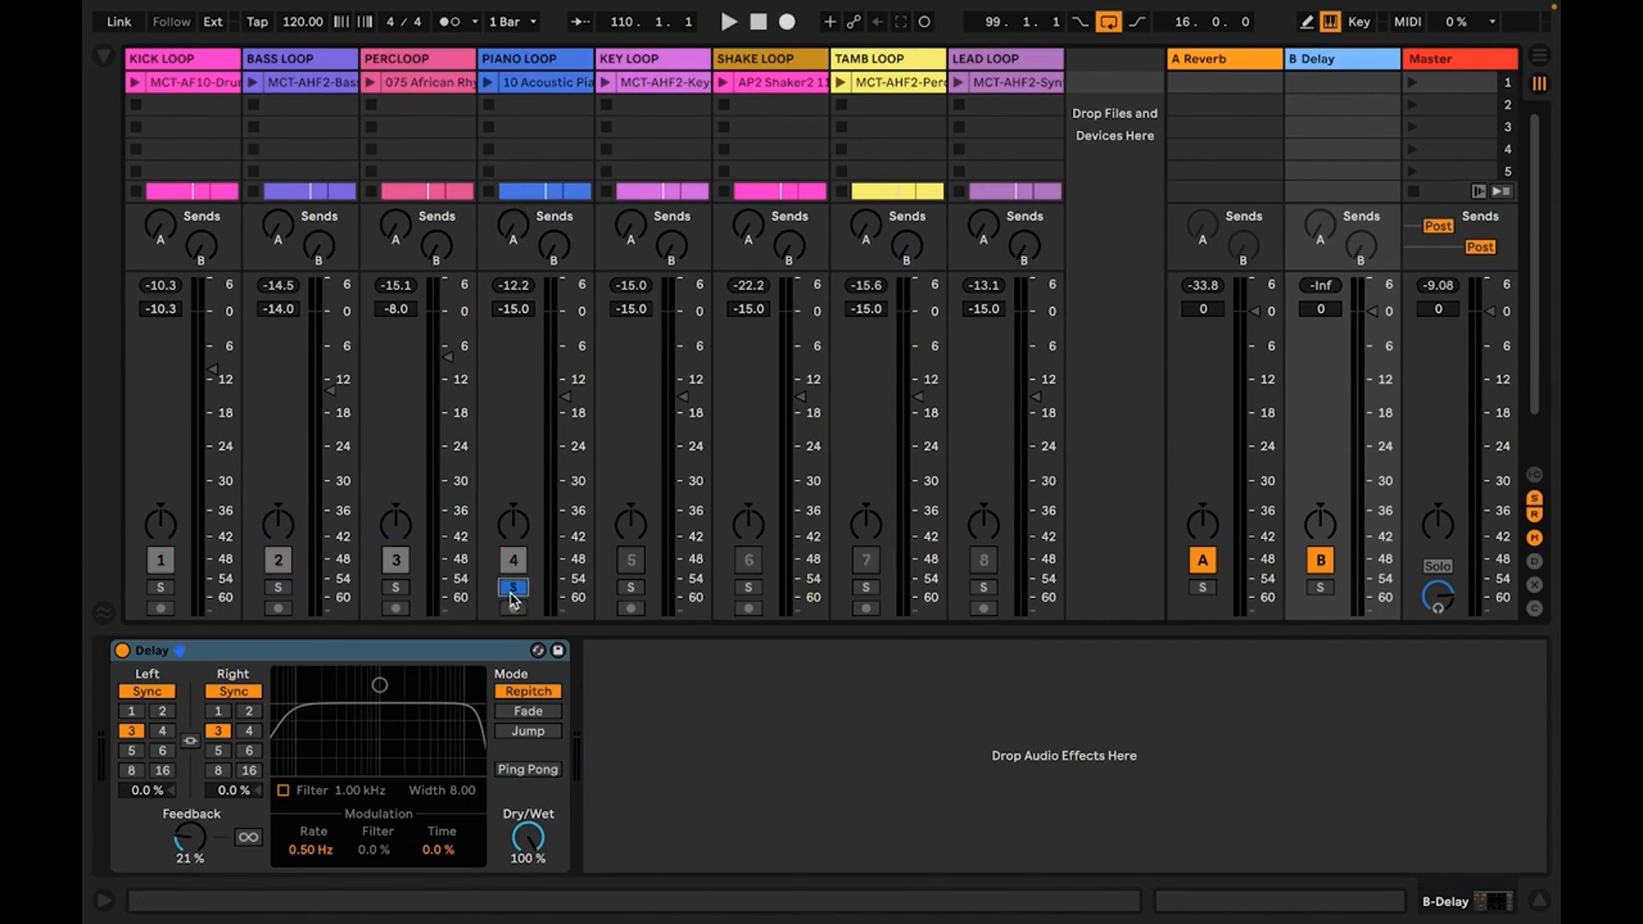
pyautogui.press('space')
pyautogui.moveTo(513, 224); pyautogui.dragTo(513, 163)
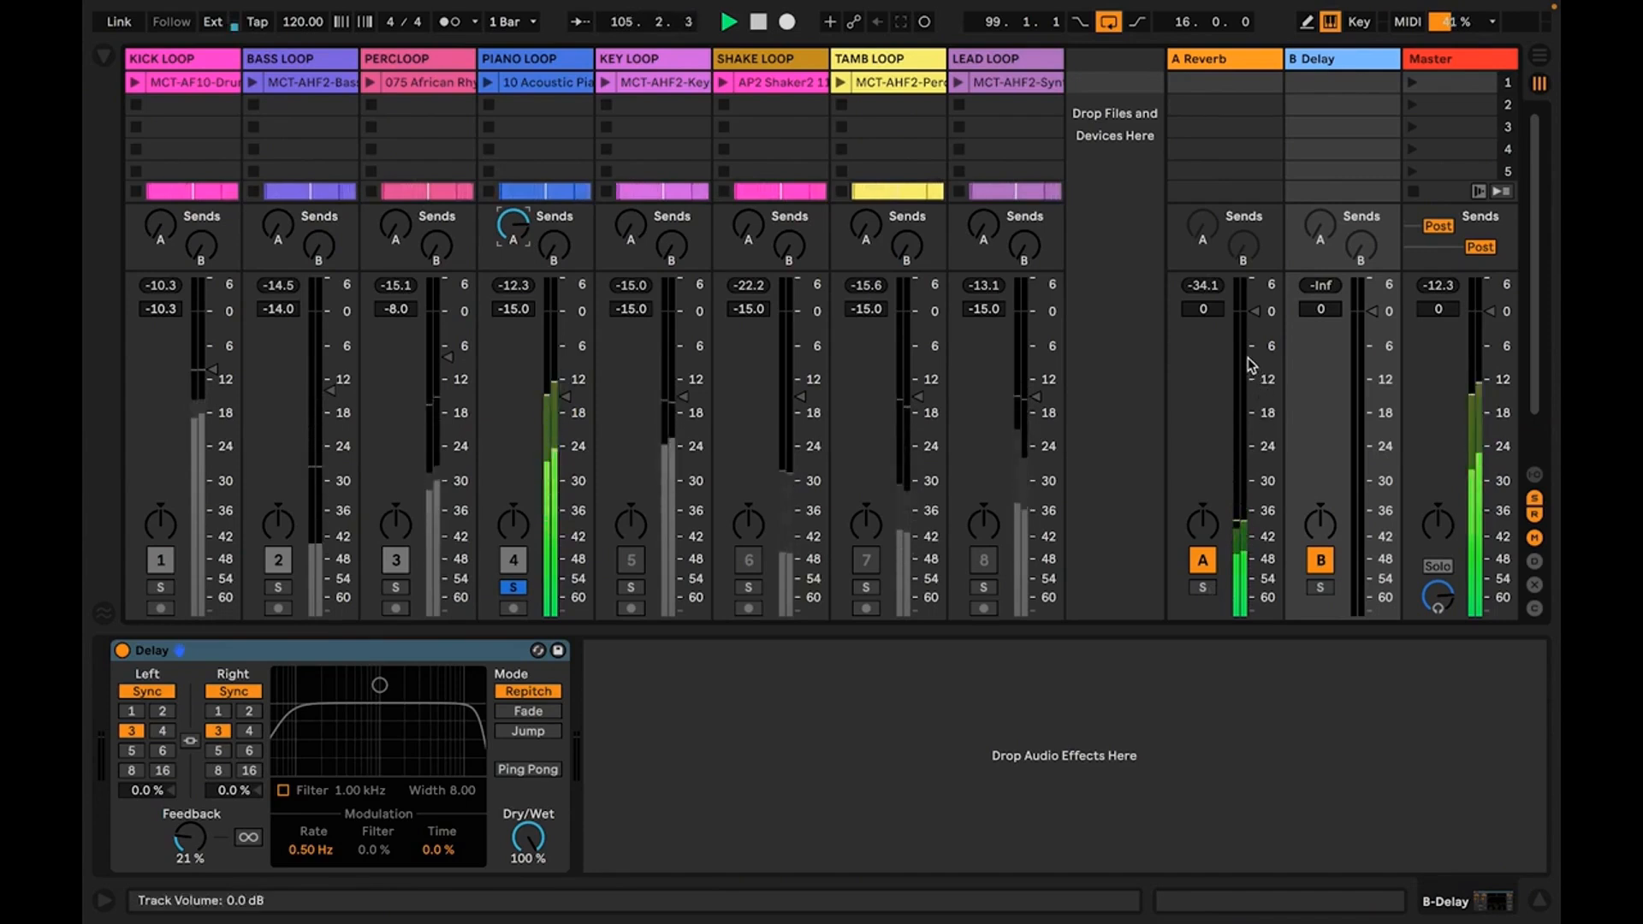
# Solo the A Reverb return to hear only the reverb signal, show its Reverb device, and end the solo.
pyautogui.click(1203, 588)
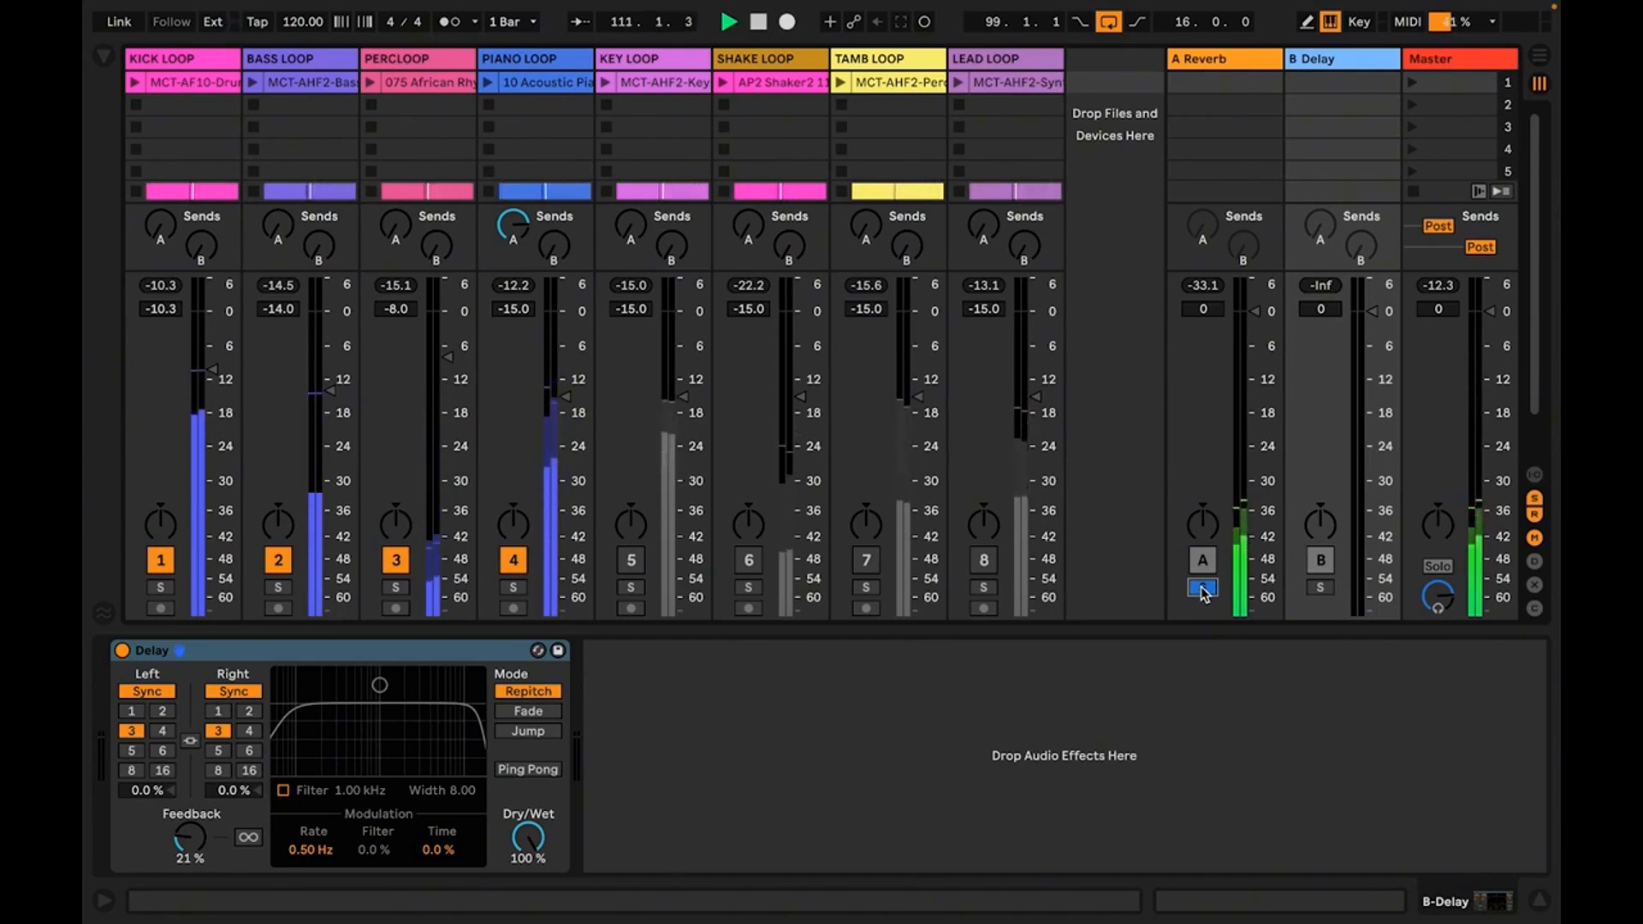
pyautogui.click(1227, 60)
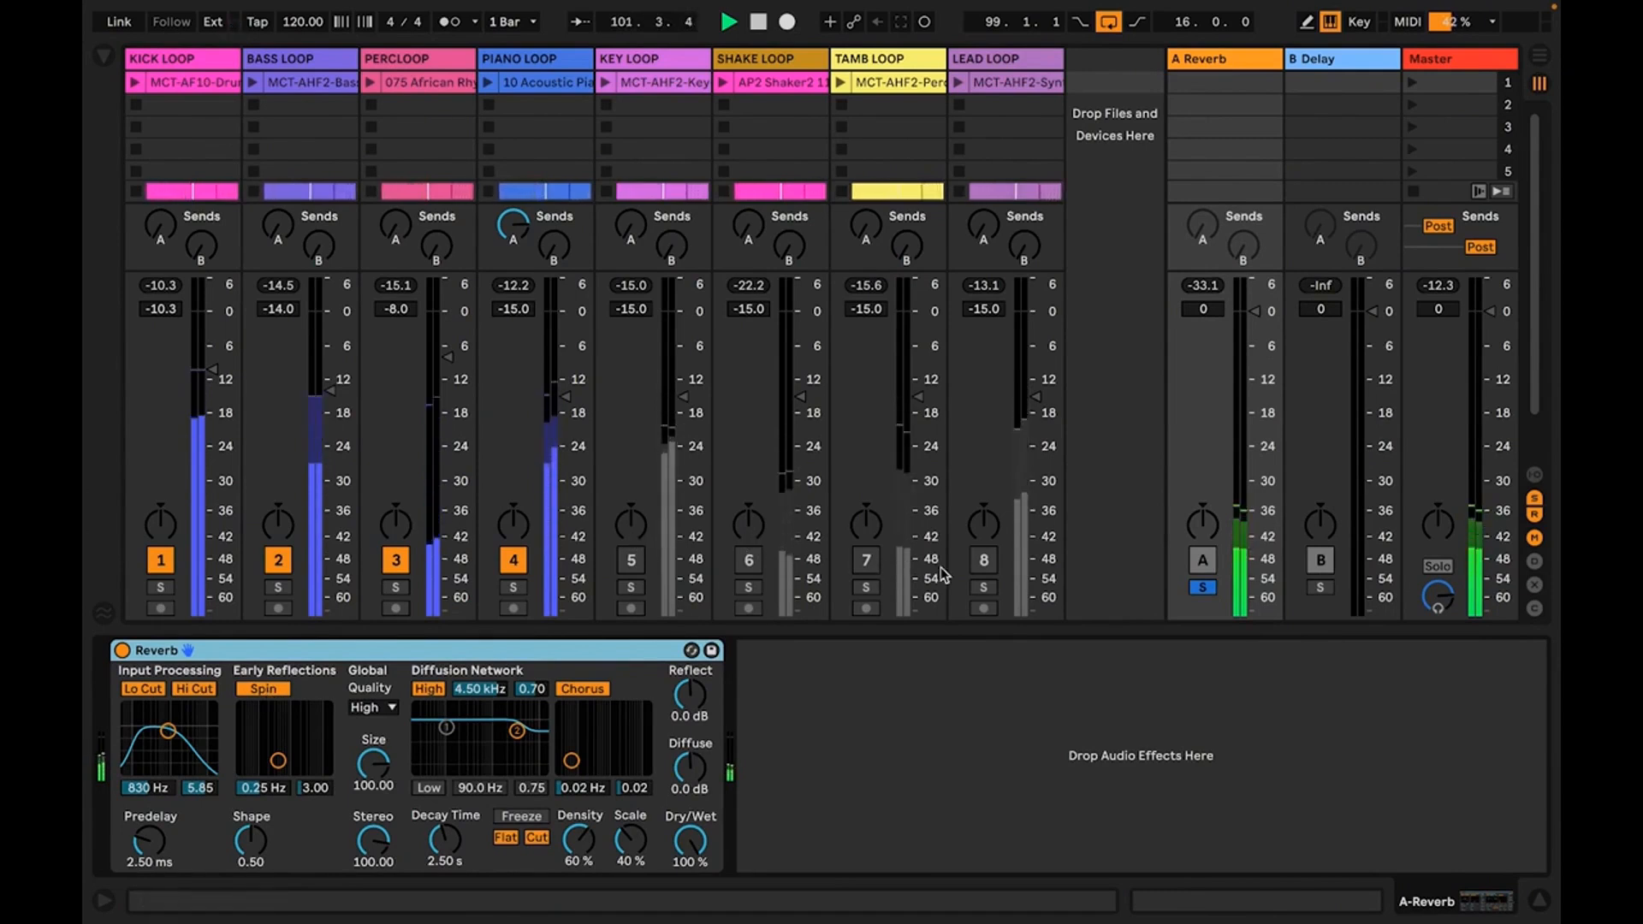
pyautogui.click(1203, 589)
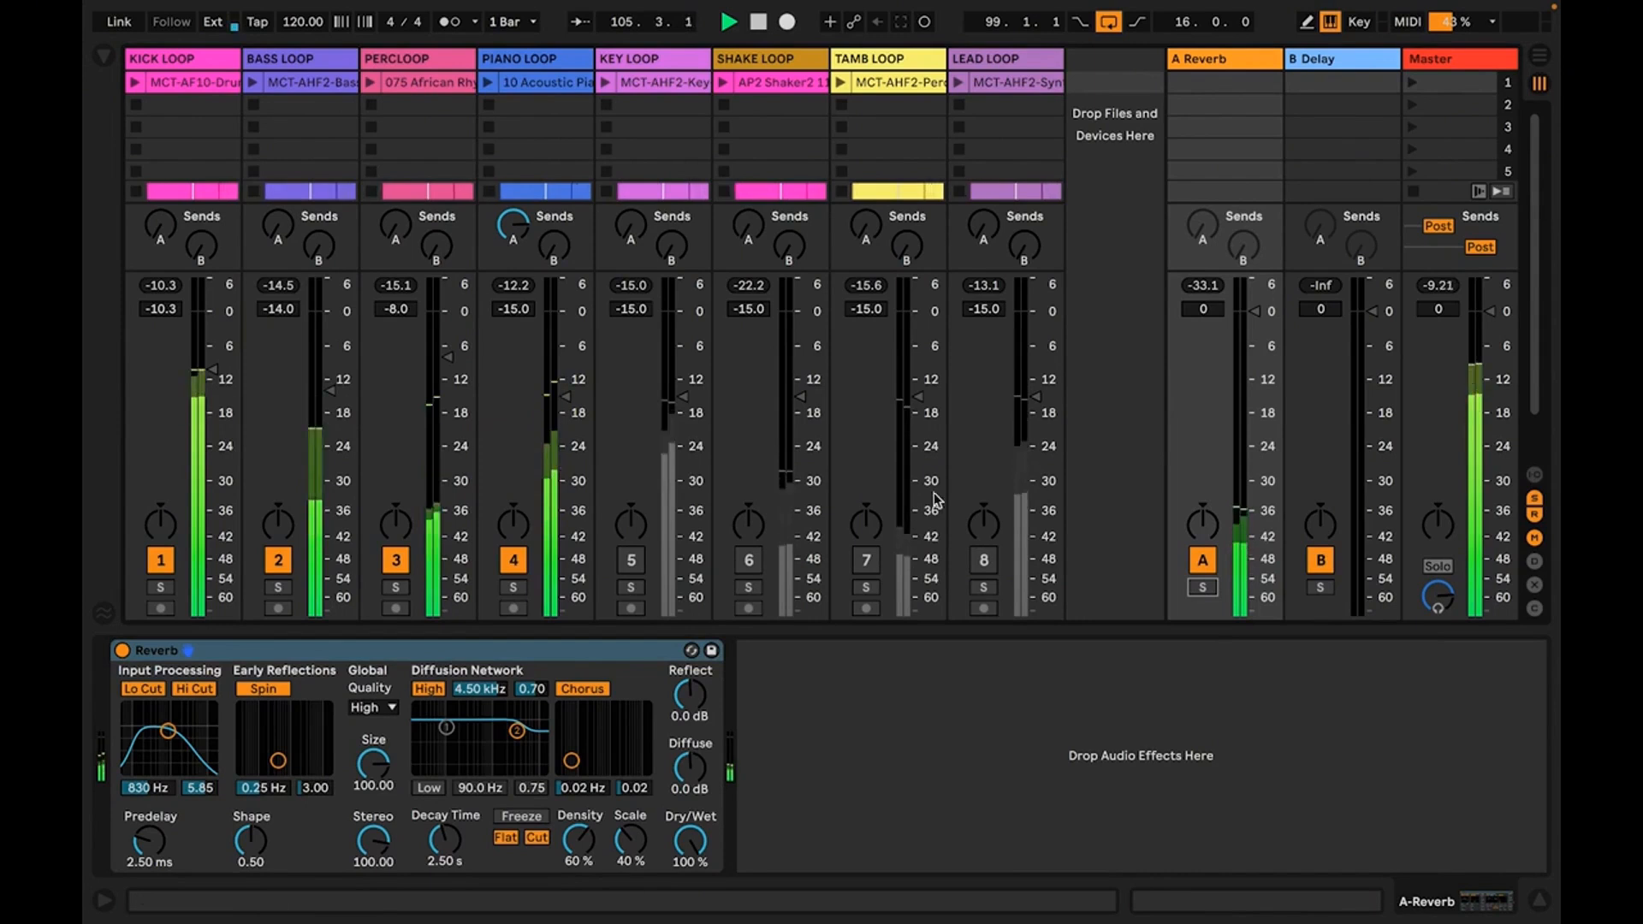
# Compare the mix with the A Reverb return muted and unmuted, and stop playback.
pyautogui.click(1201, 562)
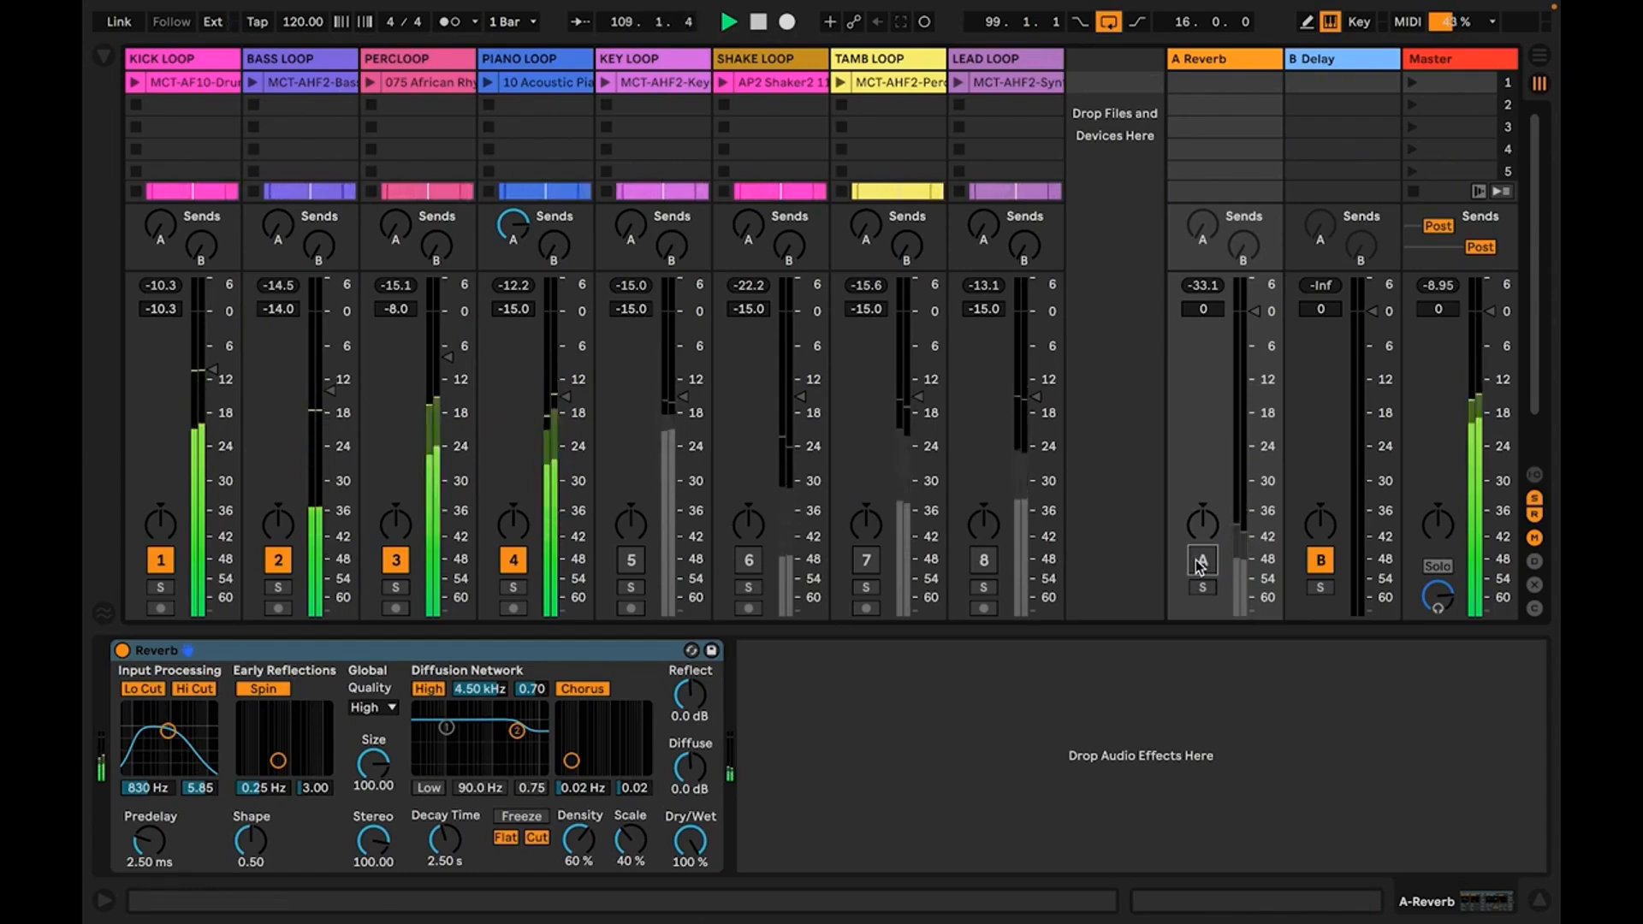
pyautogui.click(1202, 561)
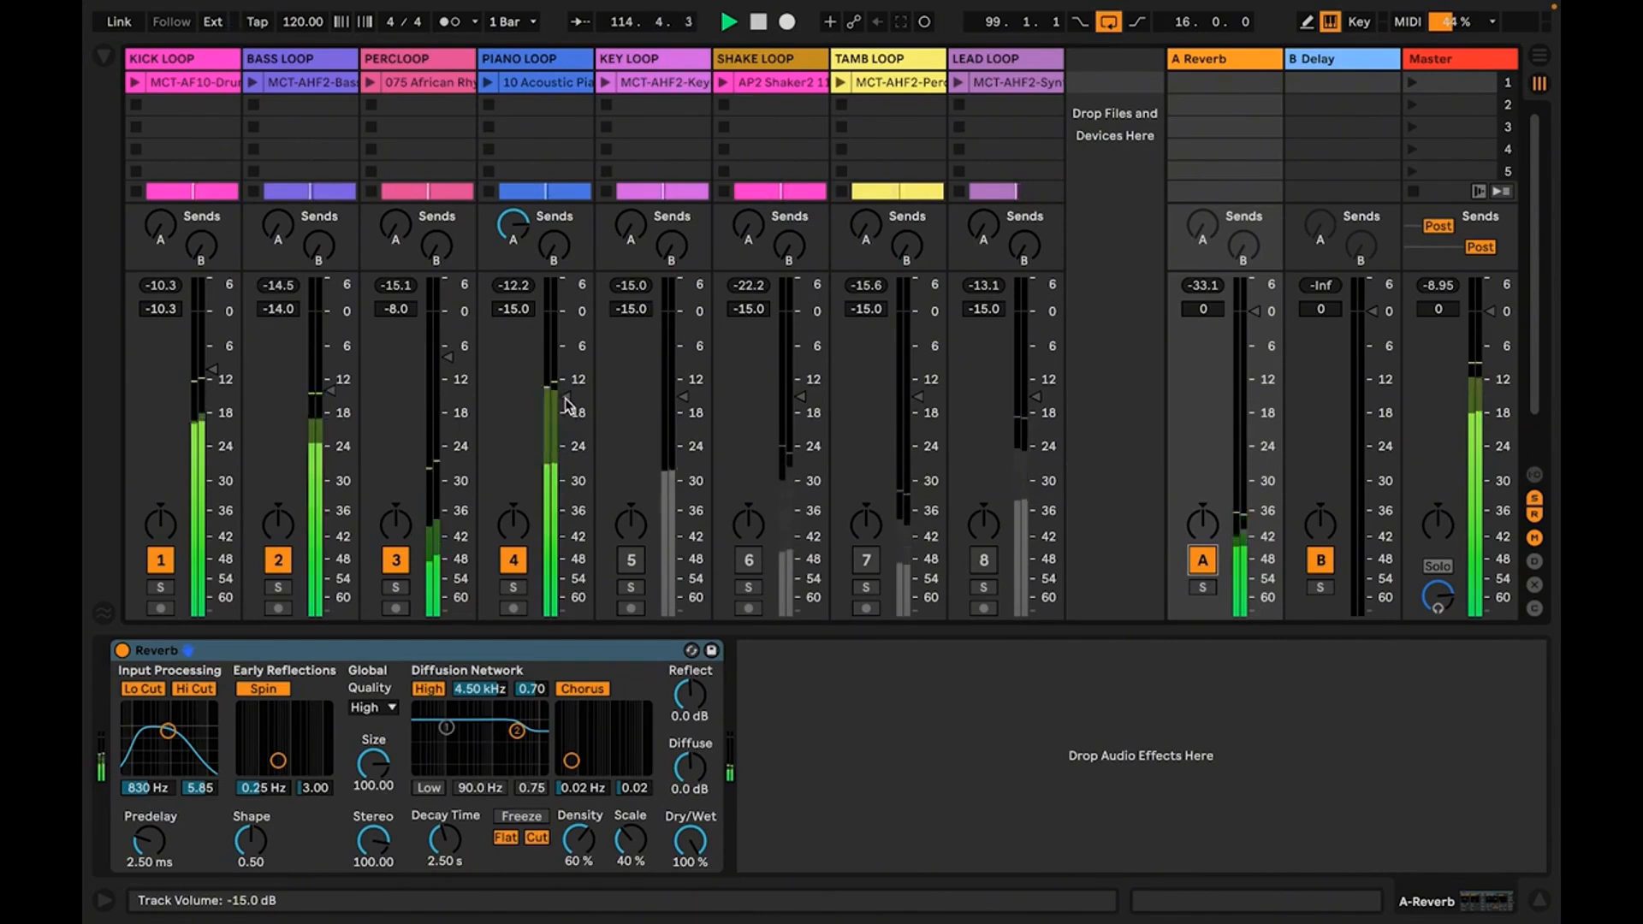
pyautogui.press('space')
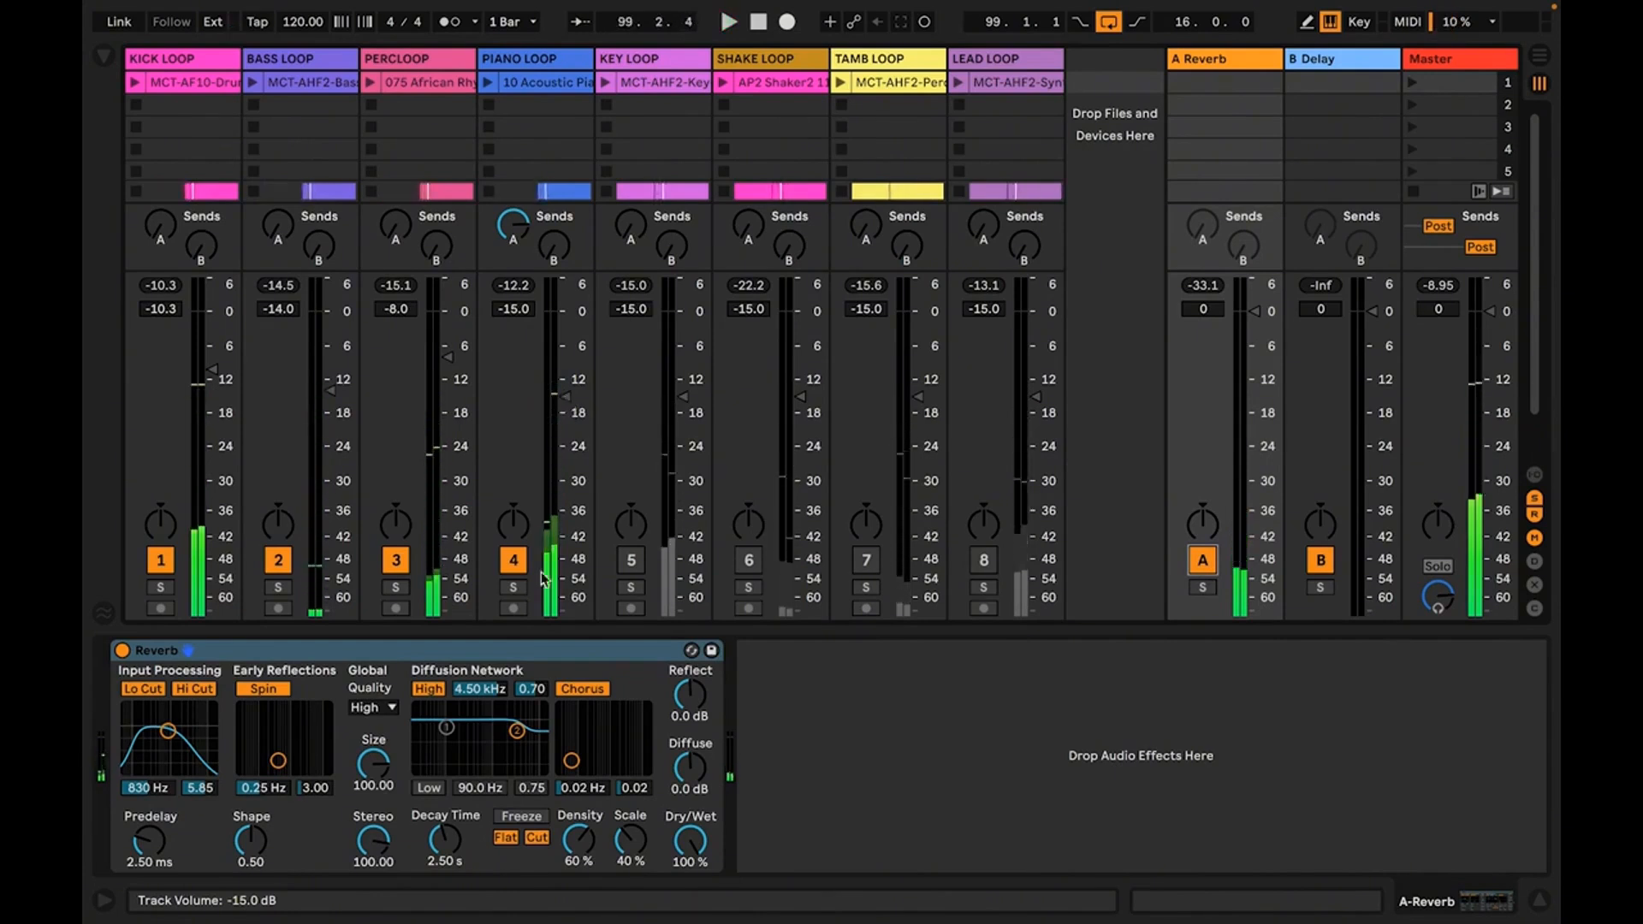